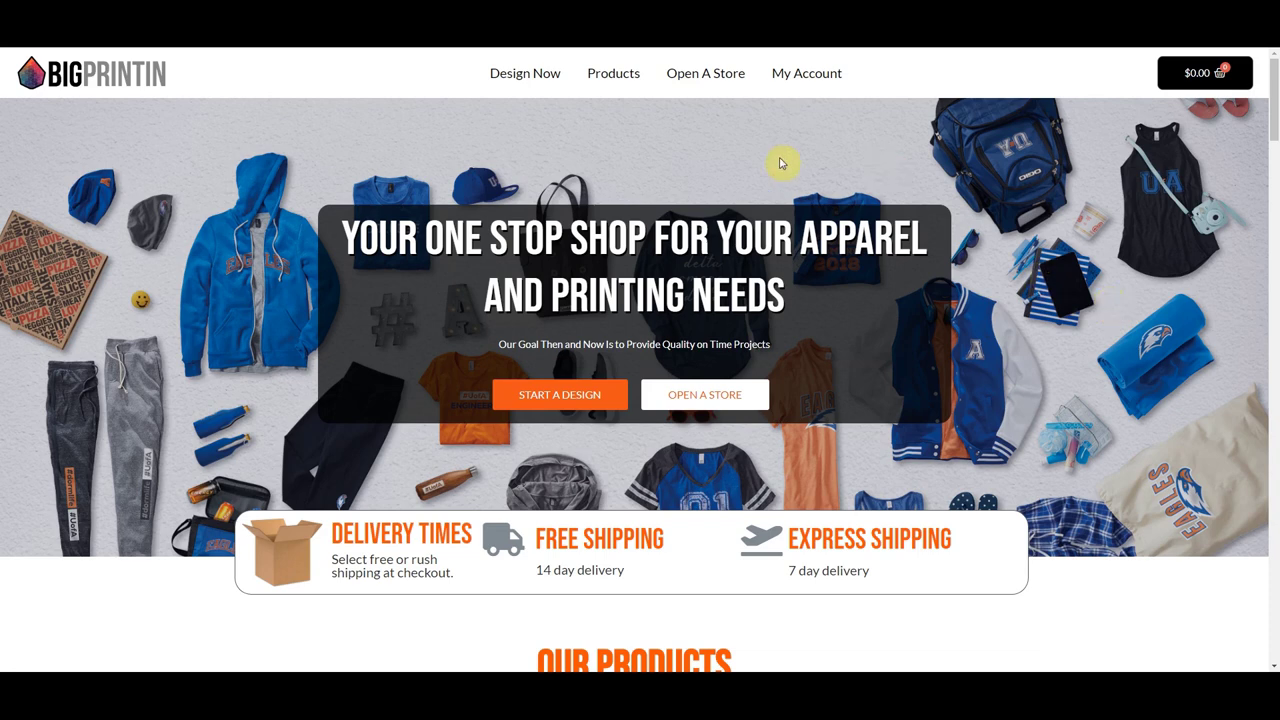
- Log in through My Account with the store admin's username and password
scroll(749, 220, "down", 1)
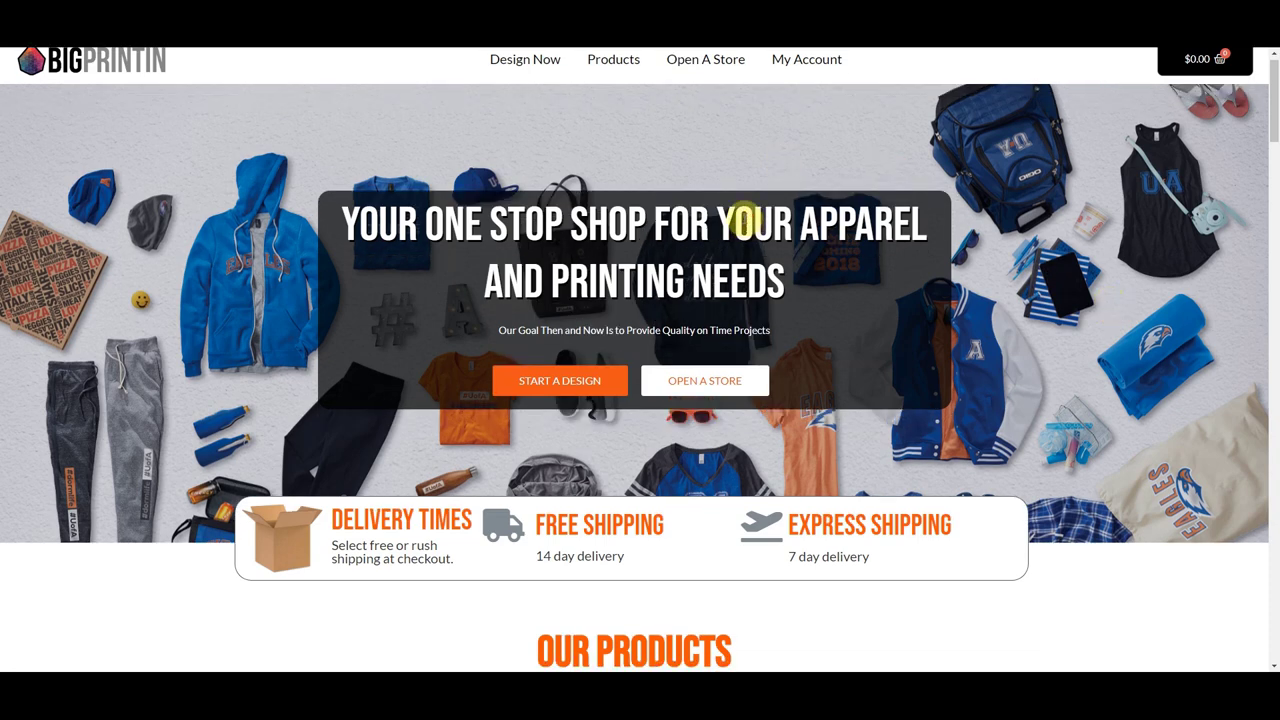
scroll(745, 222, "up", 1)
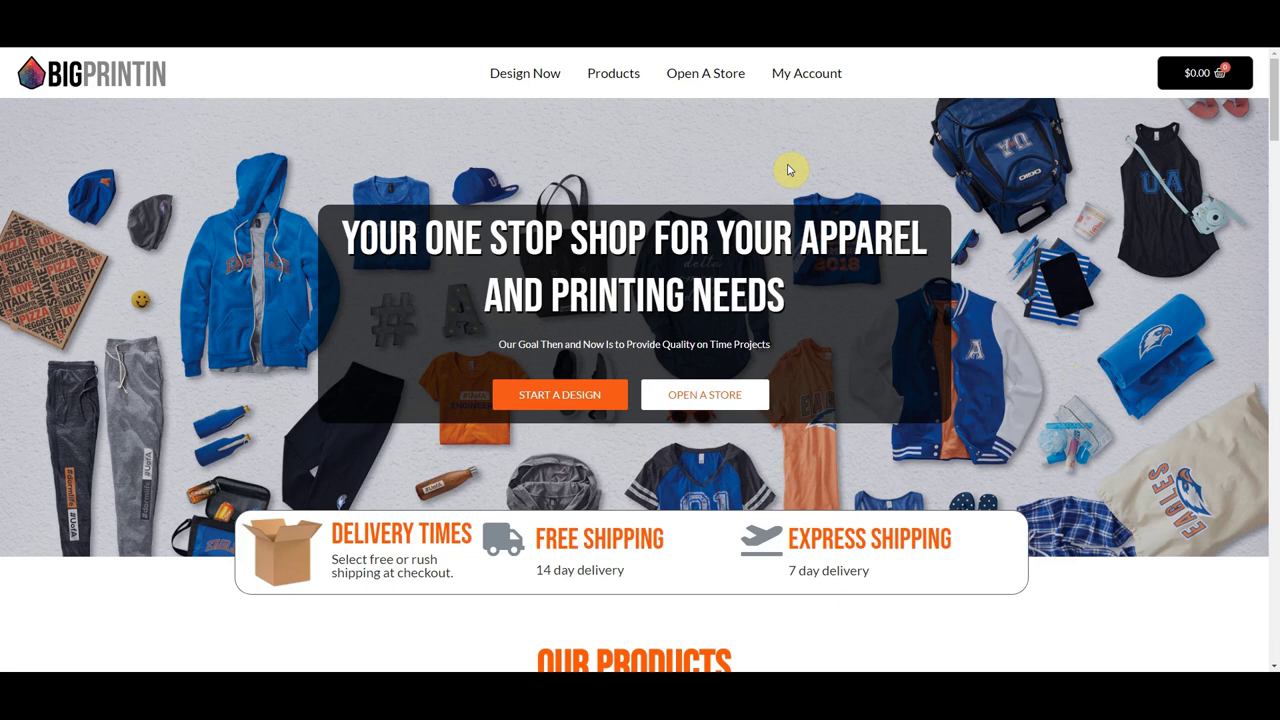
scroll(834, 177, "down", 1)
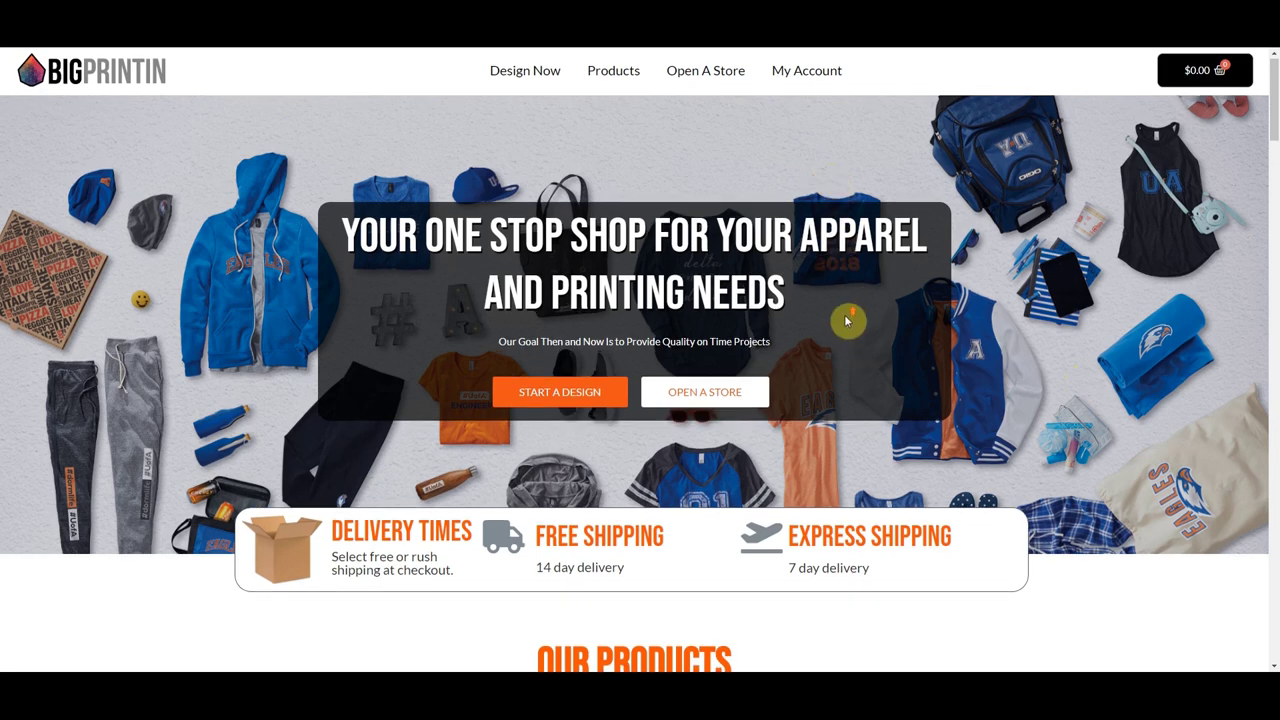
scroll(844, 320, "up", 1)
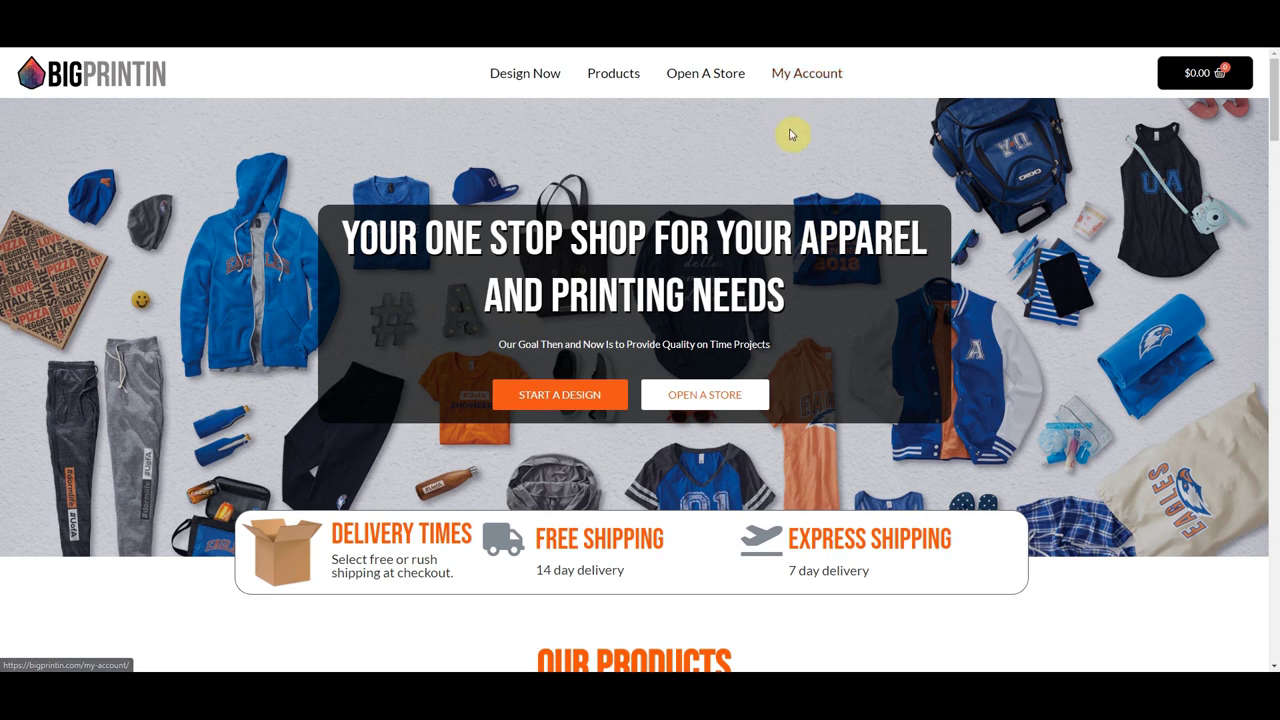
left_click(794, 77)
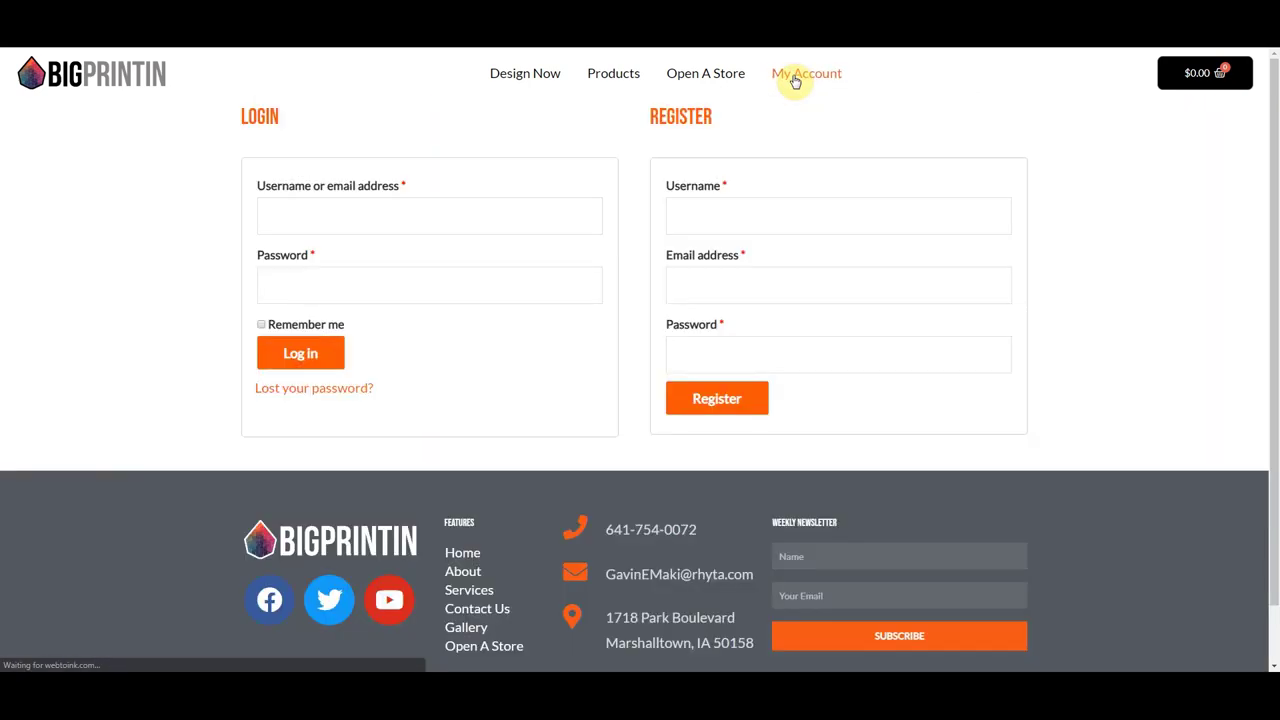
left_click(300, 216)
type("b")
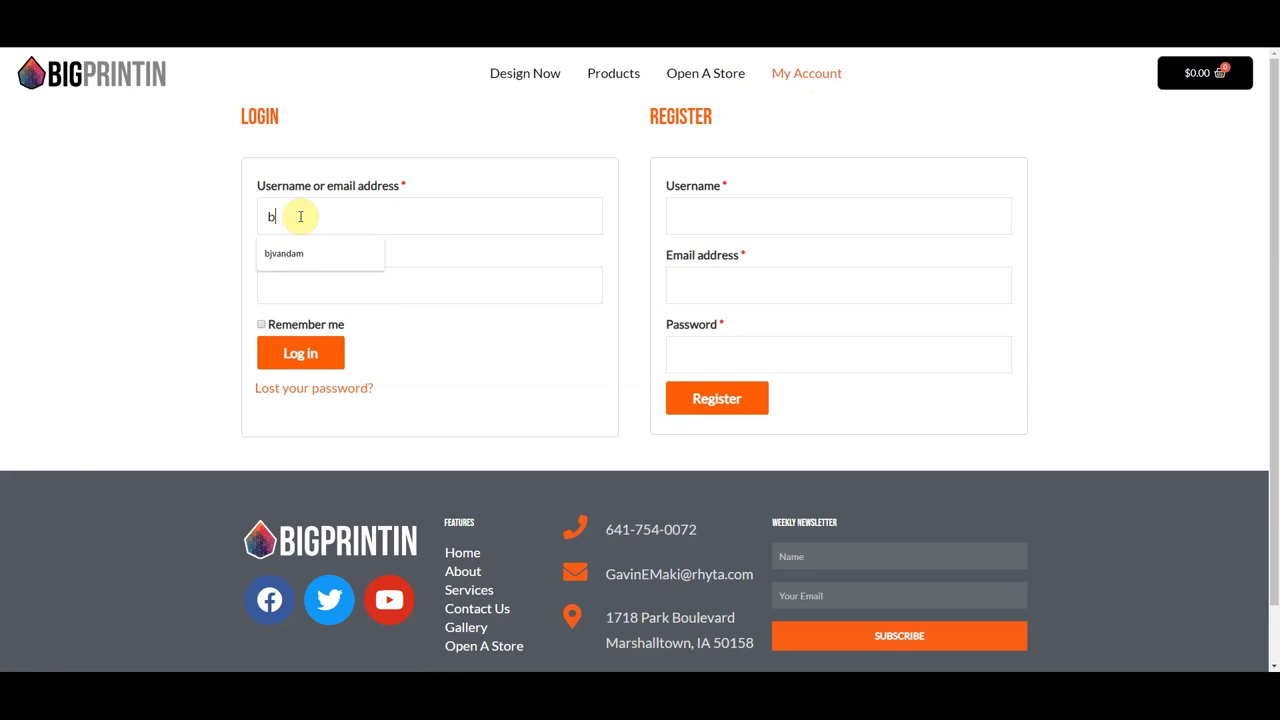
type("igprintin")
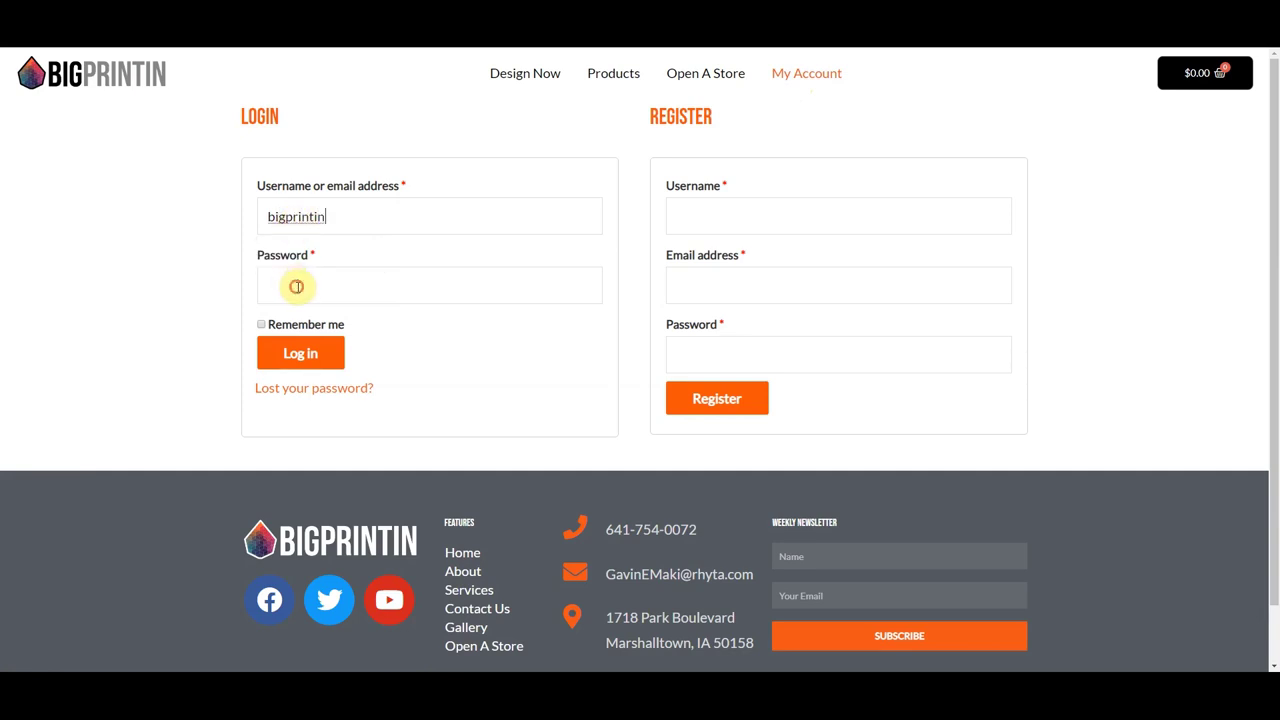
left_click(298, 287)
type("p**********")
left_click(297, 362)
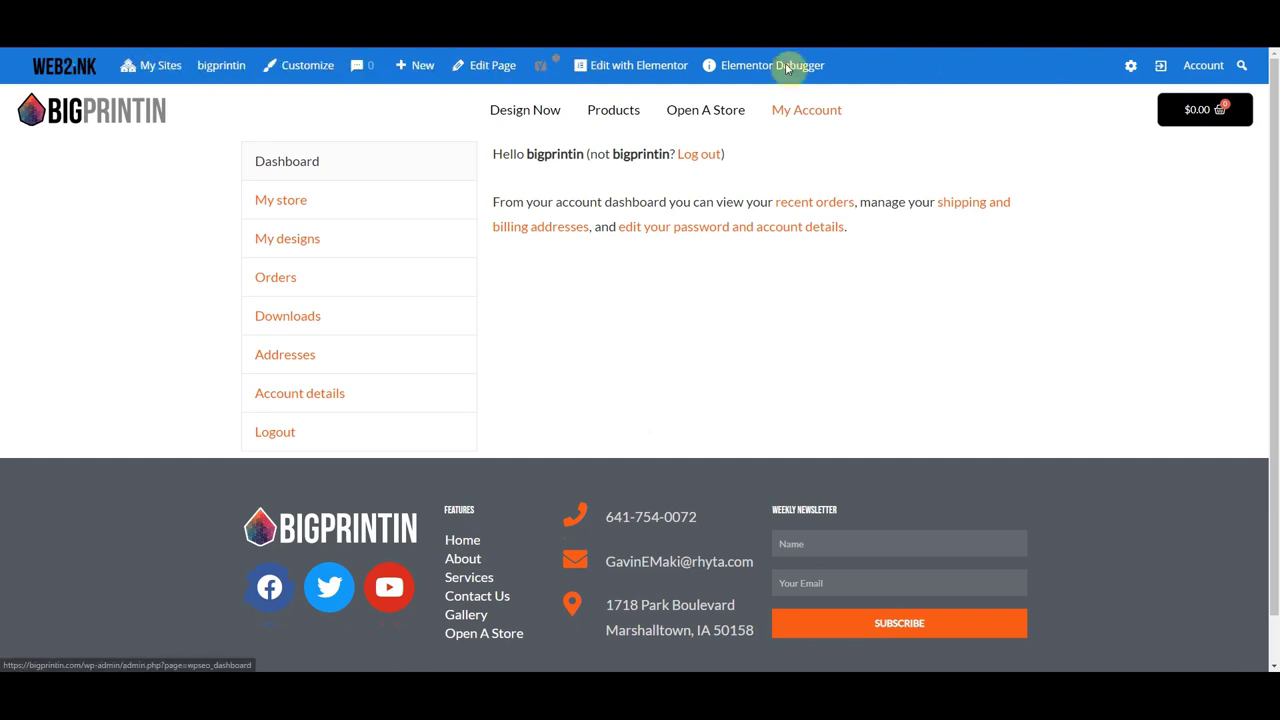
- Go to the admin Dashboard and open Manage stores > Stores Settings
mouse_move(218, 65)
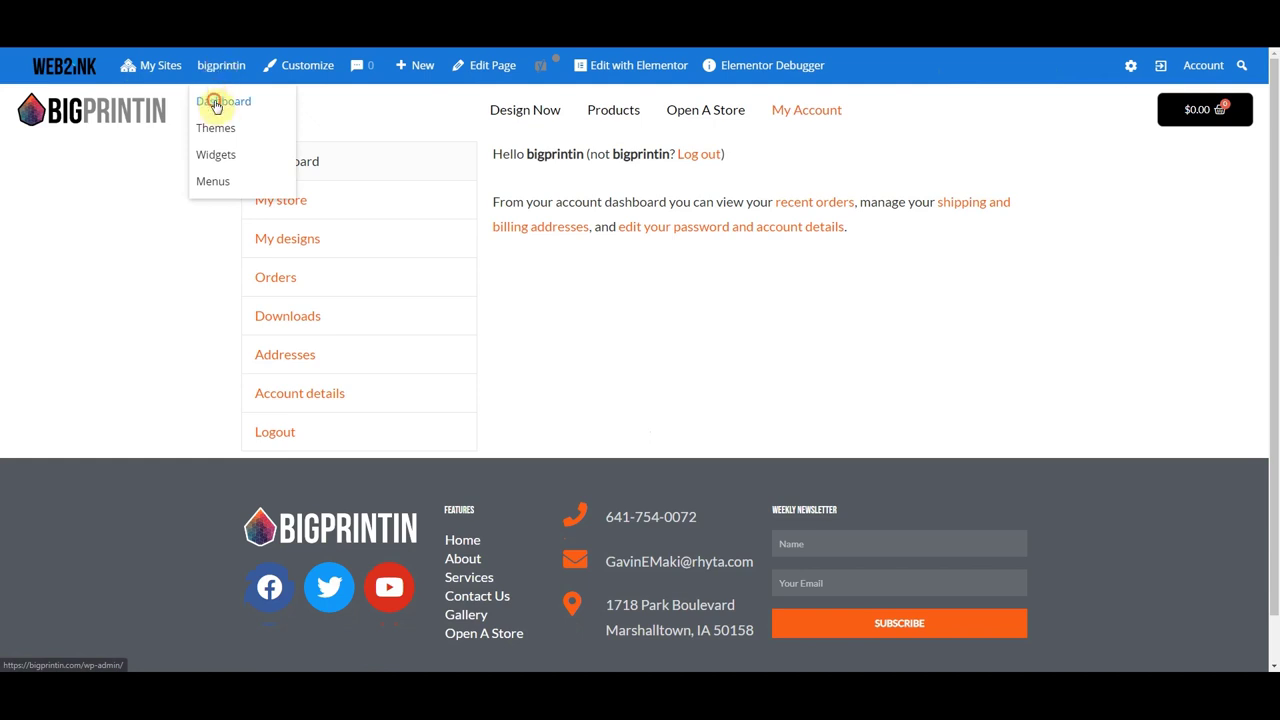
left_click(217, 104)
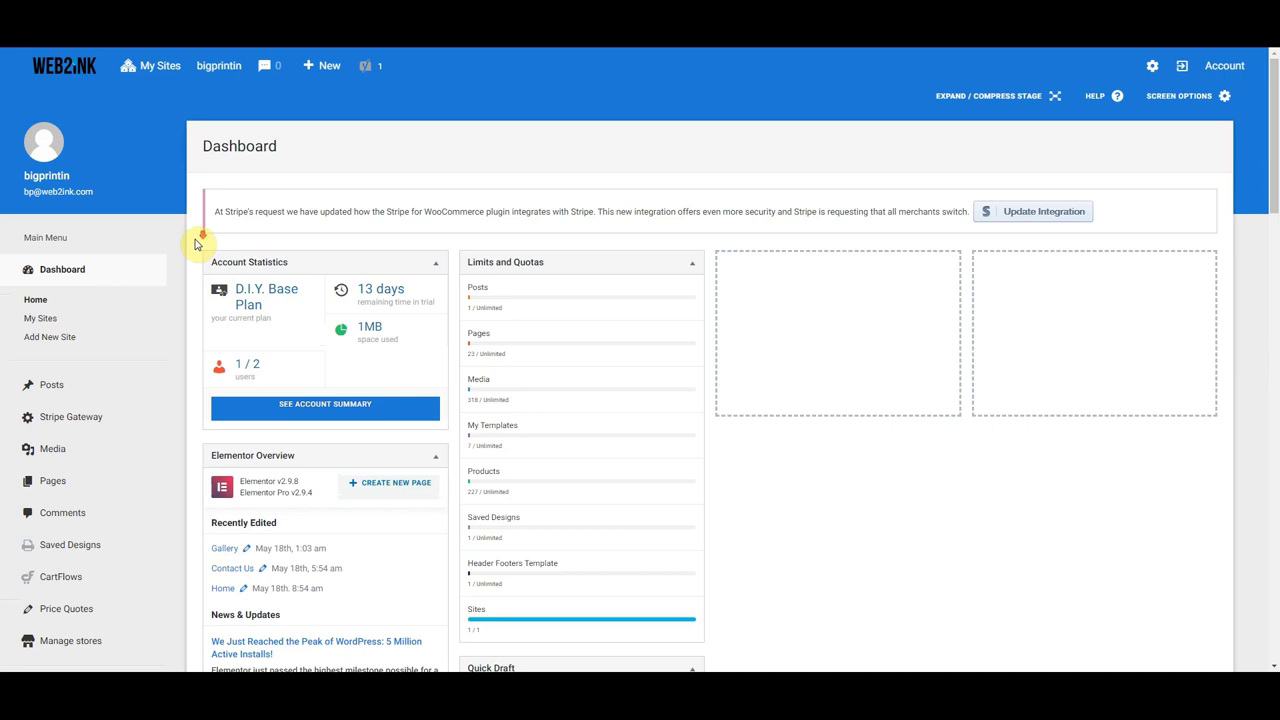
scroll(196, 244, "down", 2)
scroll(196, 244, "down", 1)
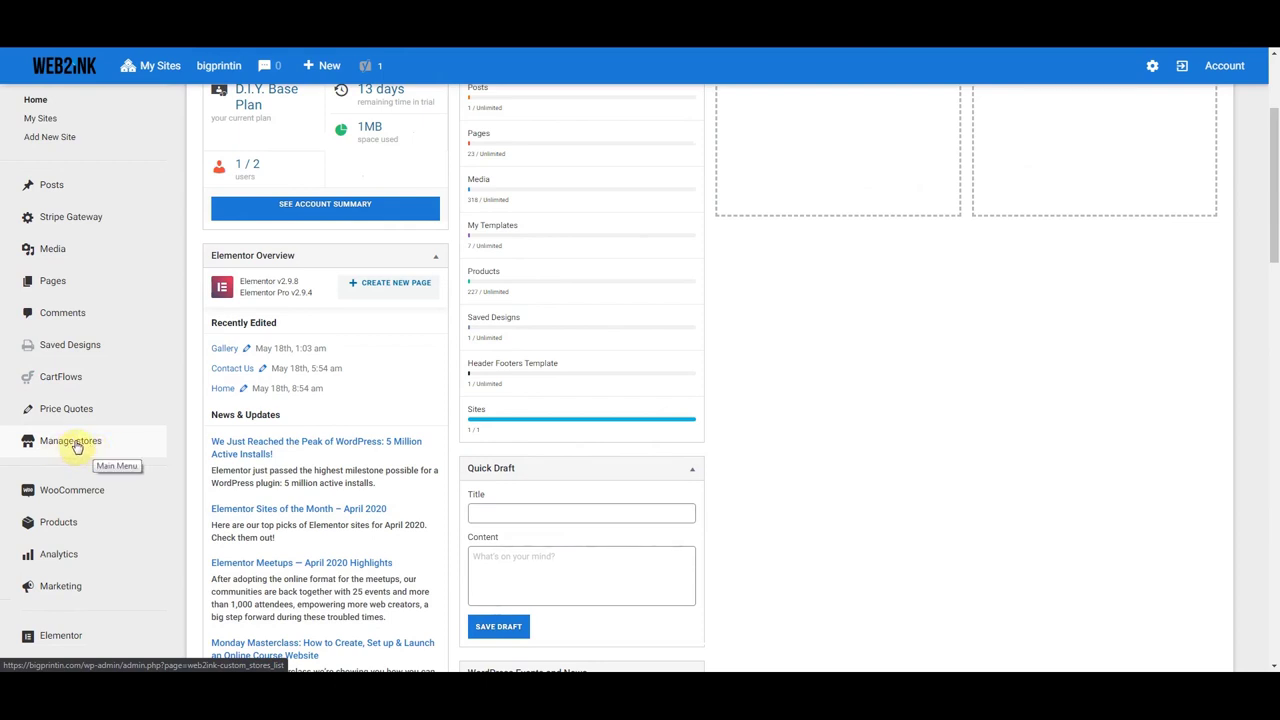
left_click(77, 445)
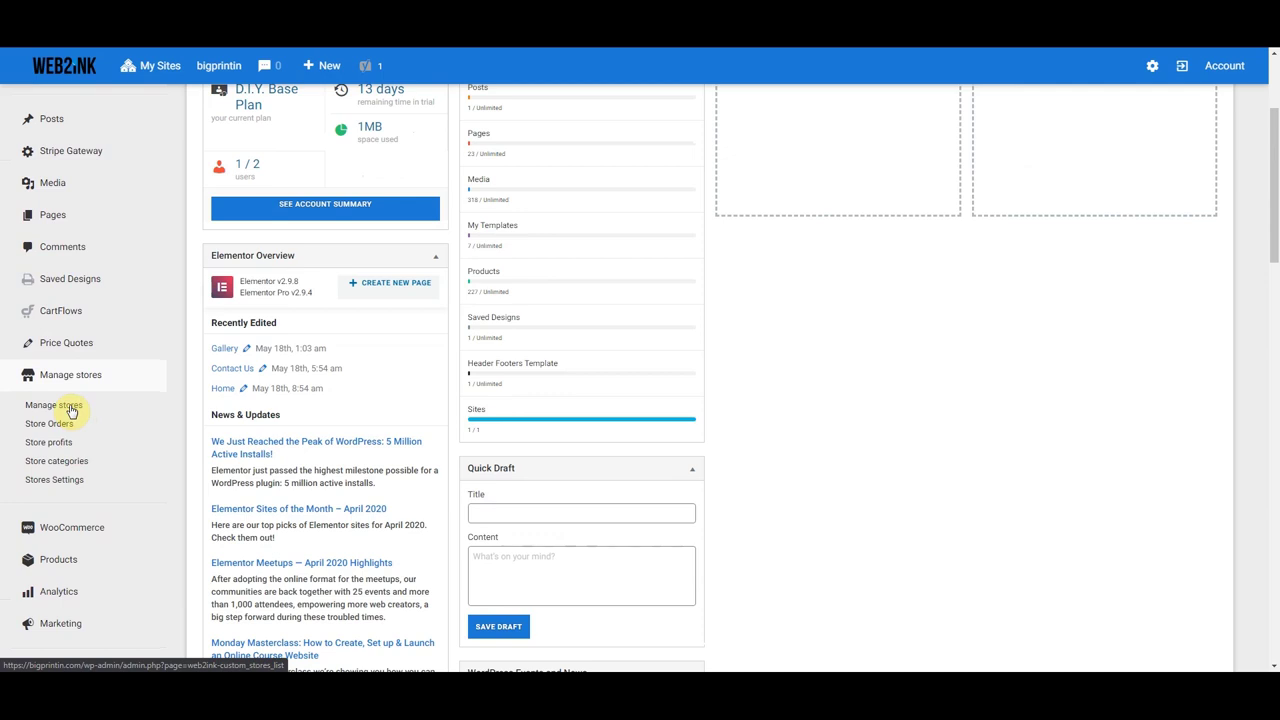
left_click(54, 486)
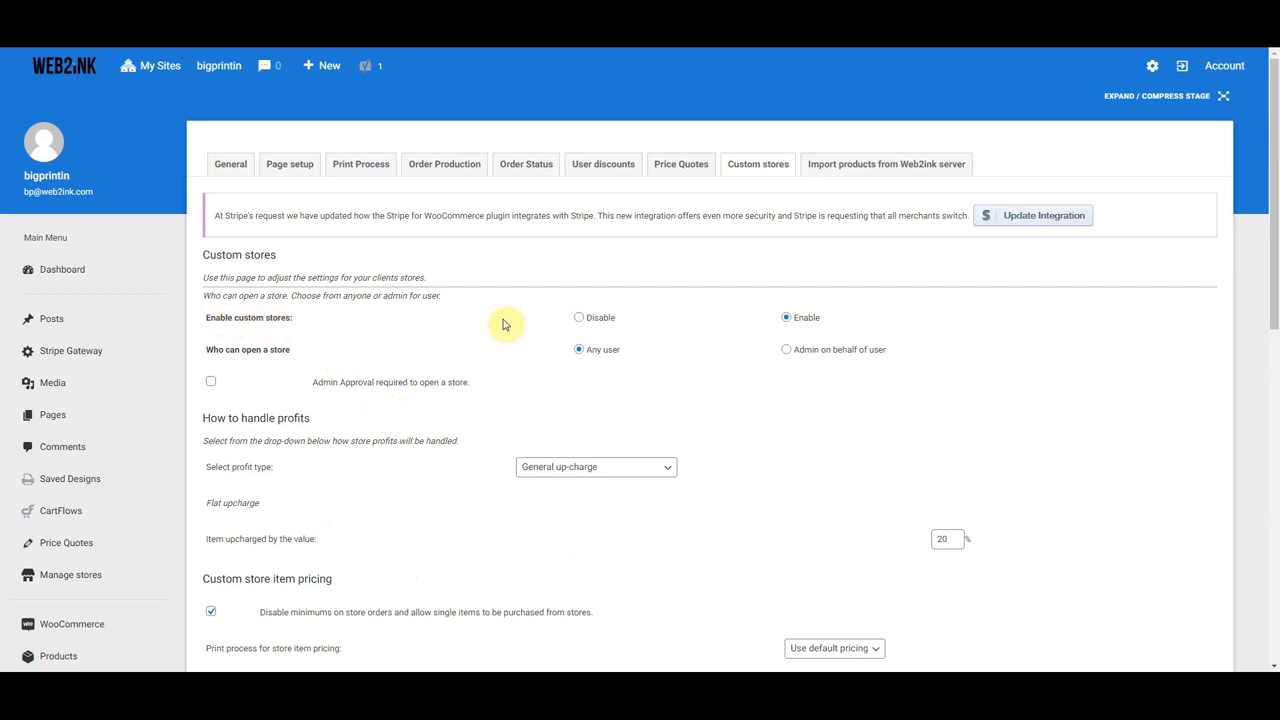
left_click(581, 318)
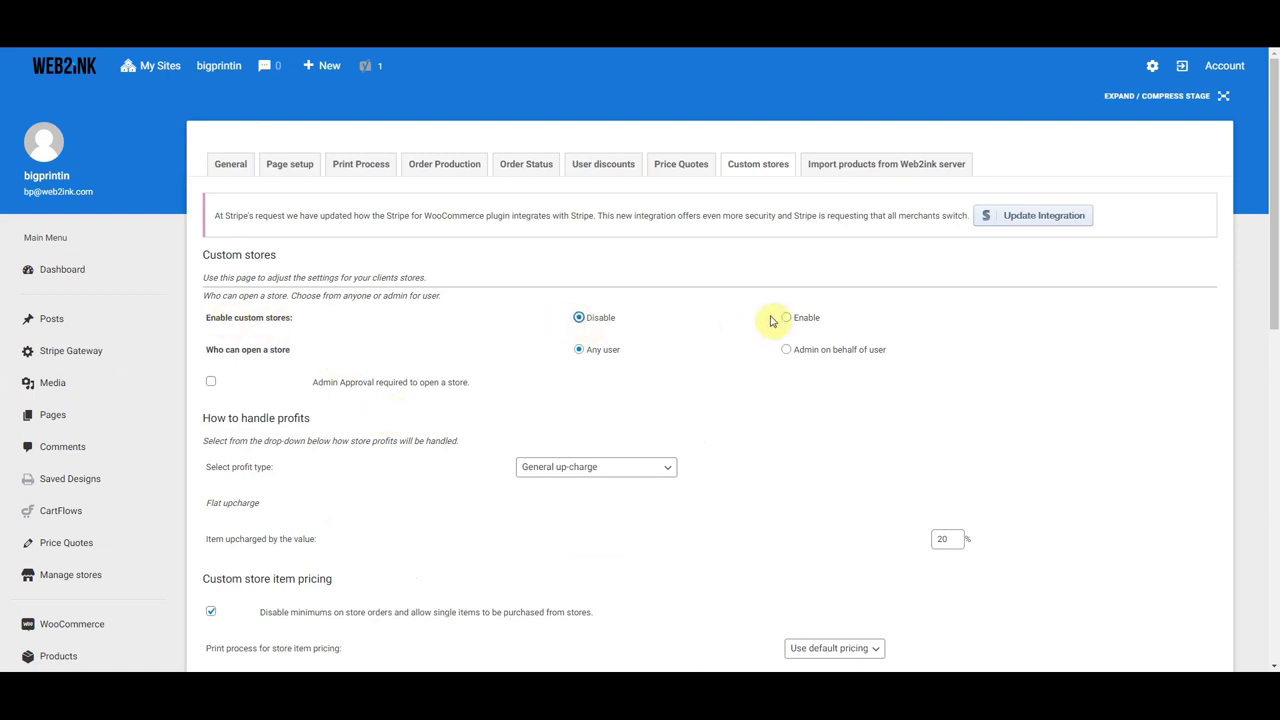
left_click(786, 318)
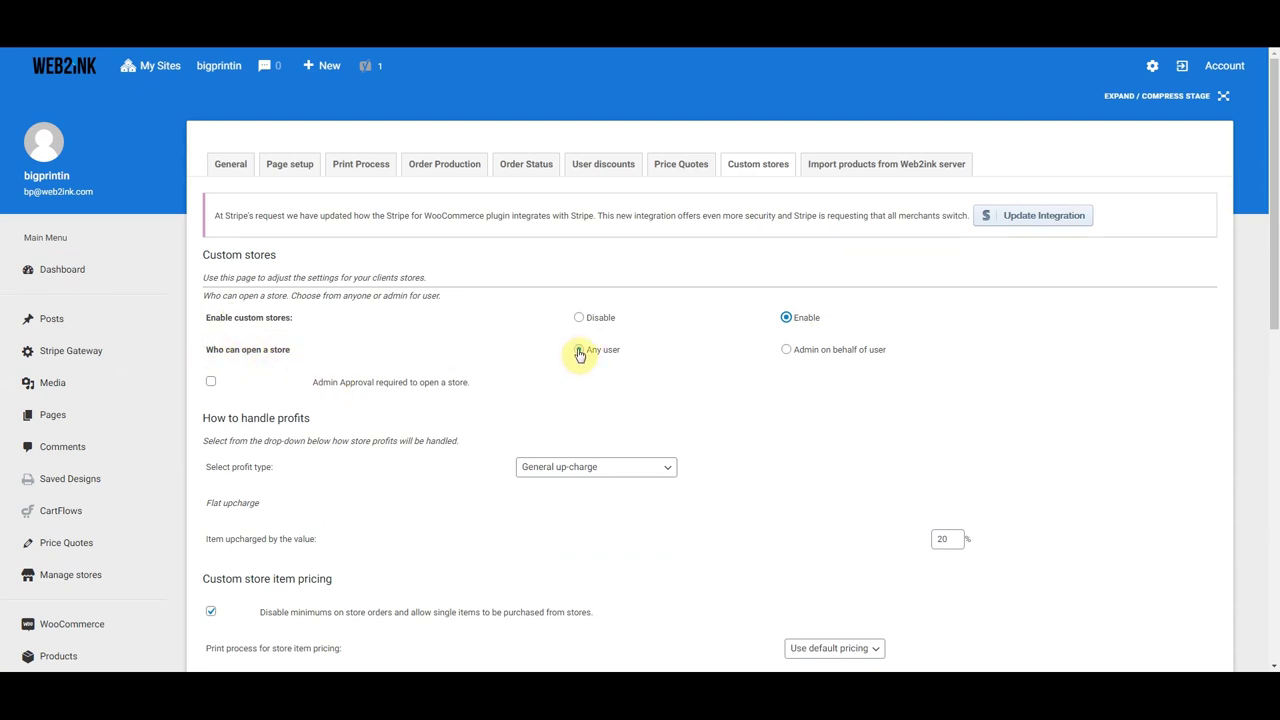
left_click(211, 386)
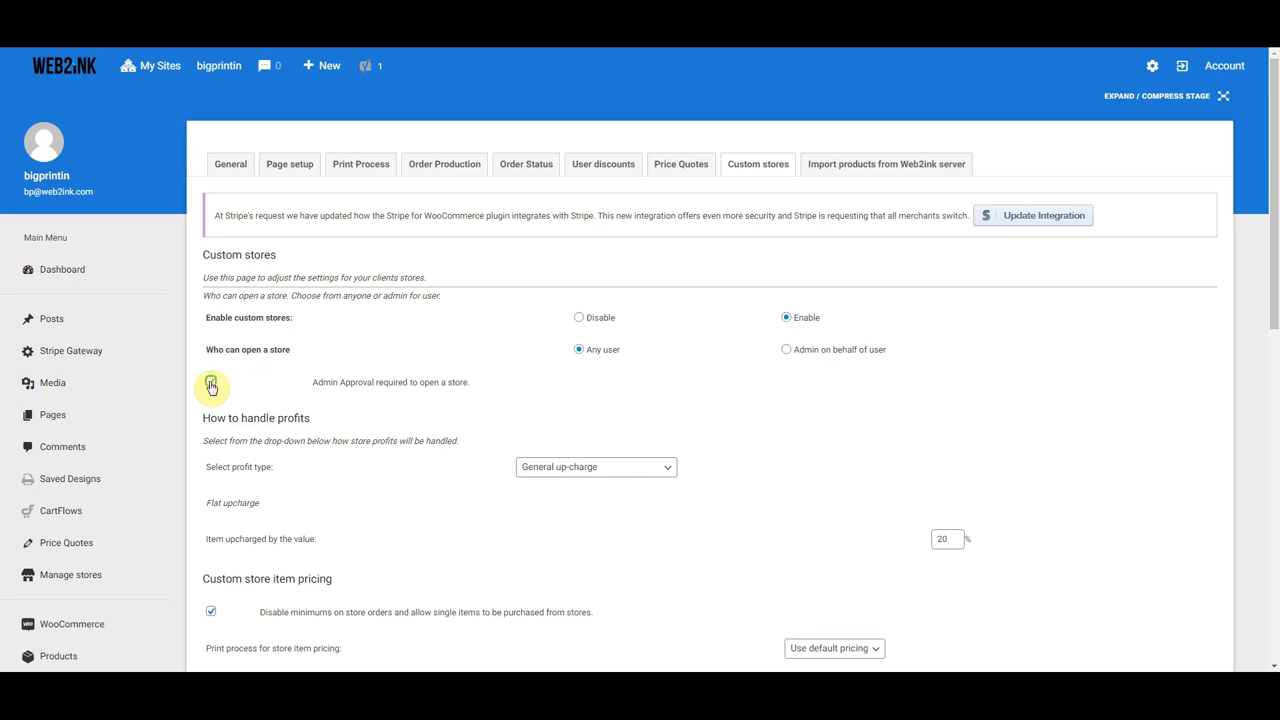
left_click(211, 386)
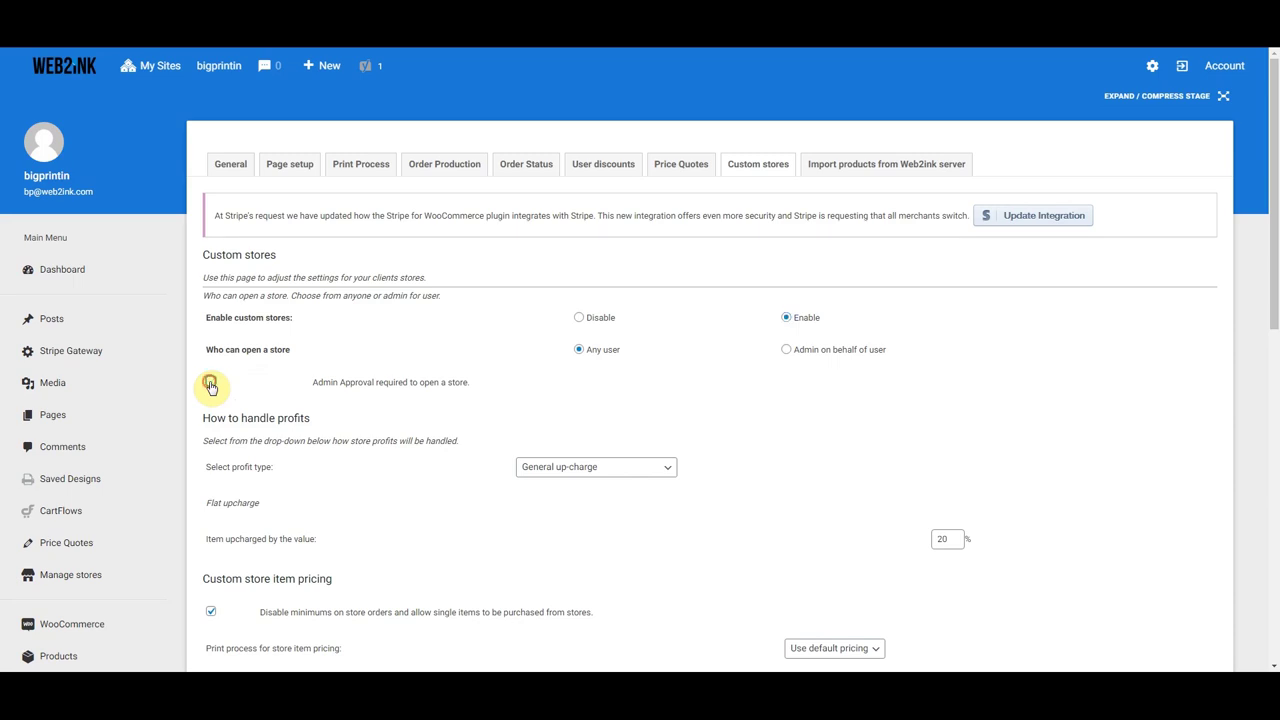
left_click(787, 351)
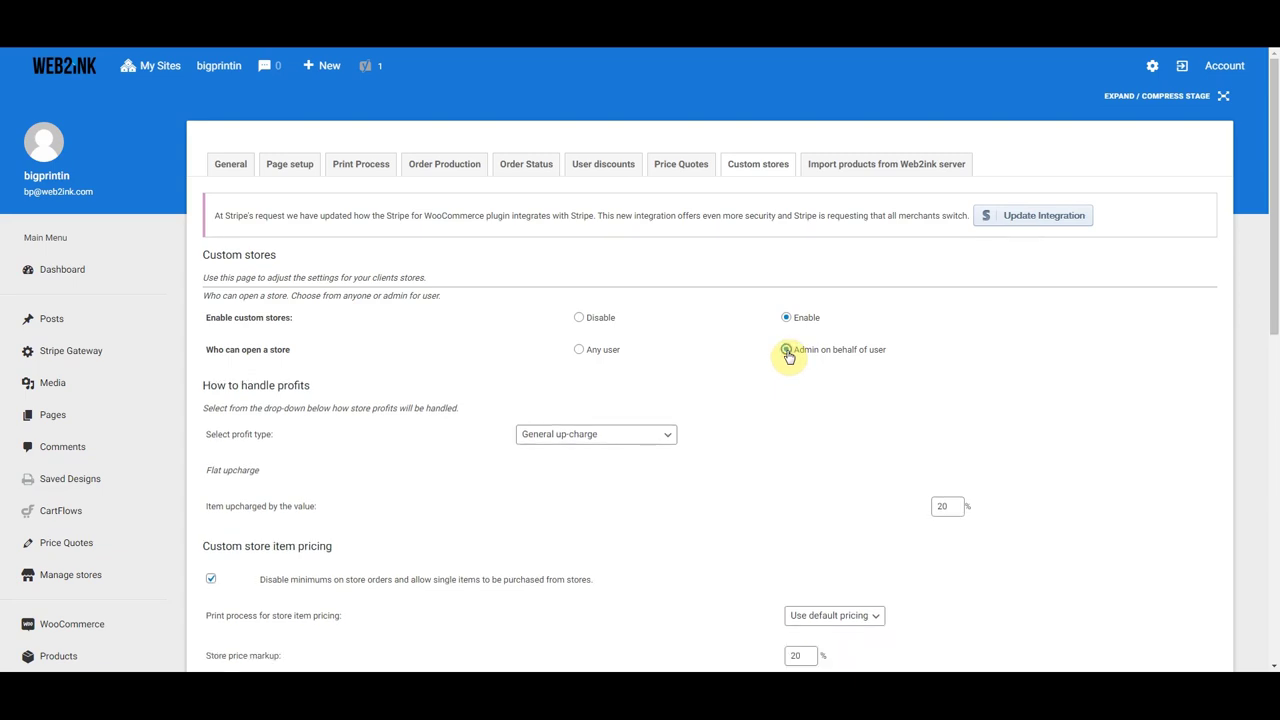
left_click(579, 352)
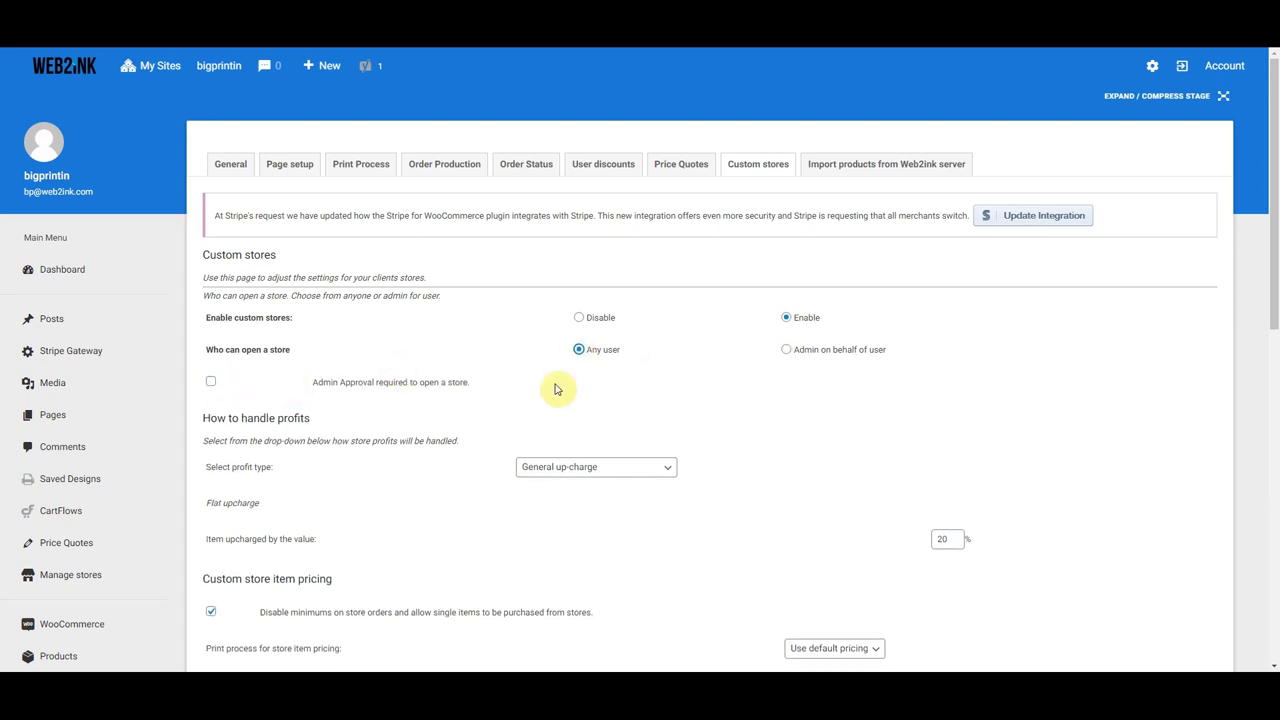
scroll(728, 414, "down", 1)
scroll(726, 420, "down", 1)
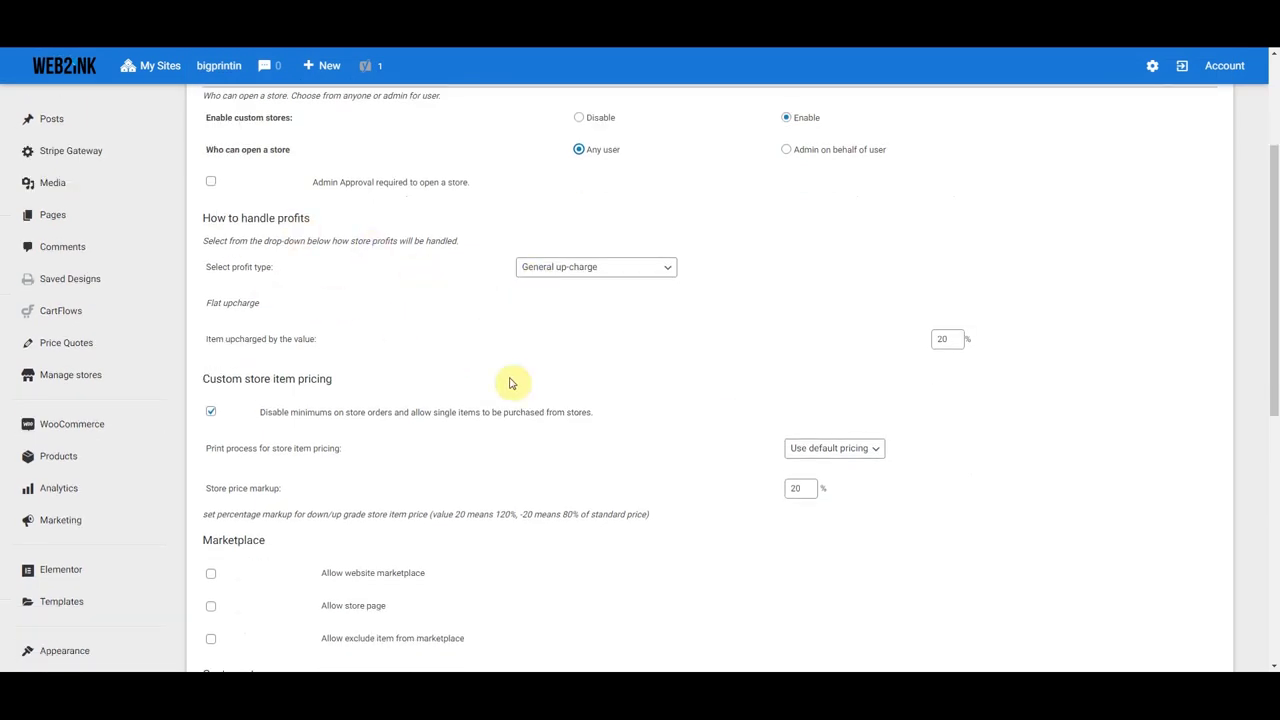
scroll(509, 382, "down", 2)
scroll(403, 417, "down", 5)
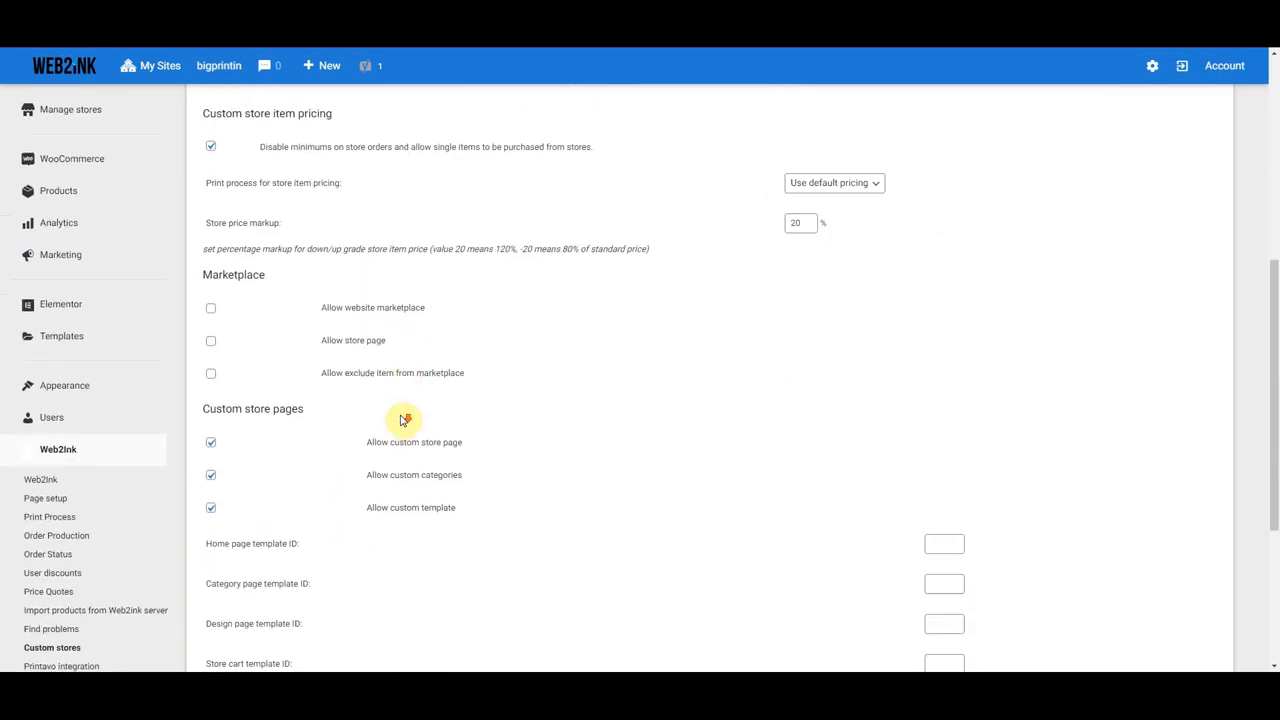
scroll(408, 445, "up", 10)
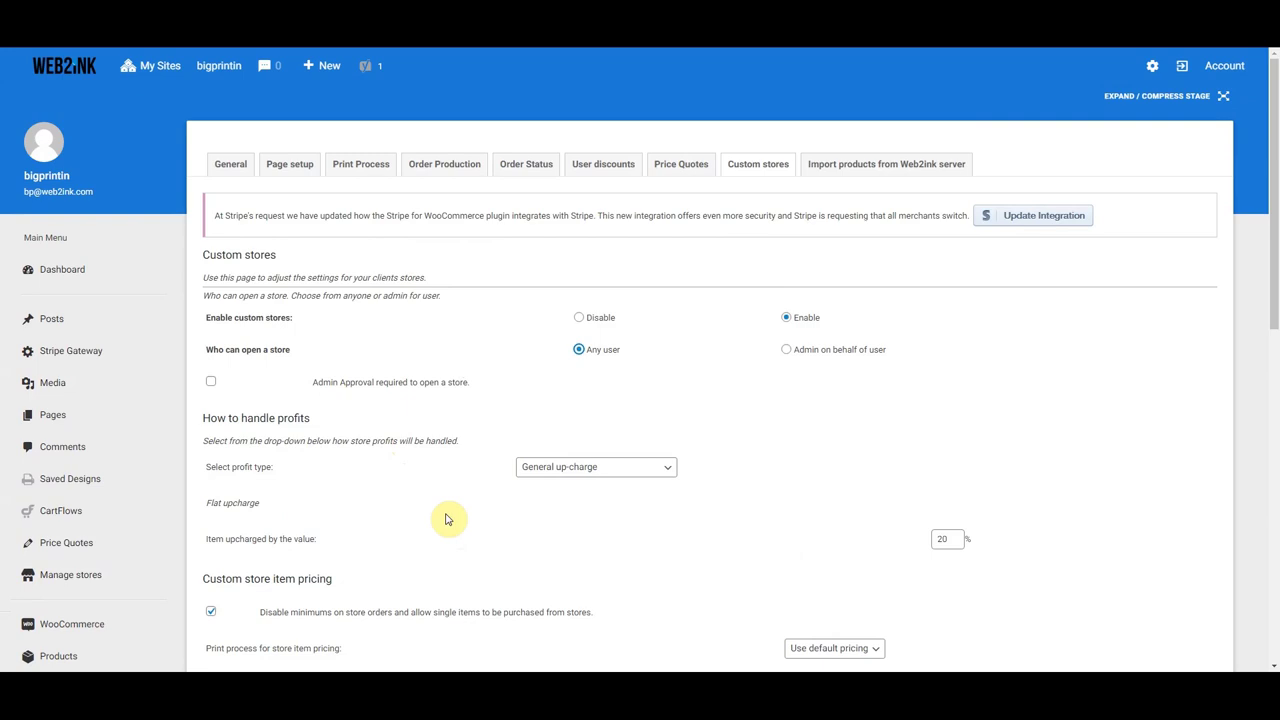
scroll(447, 519, "down", 8)
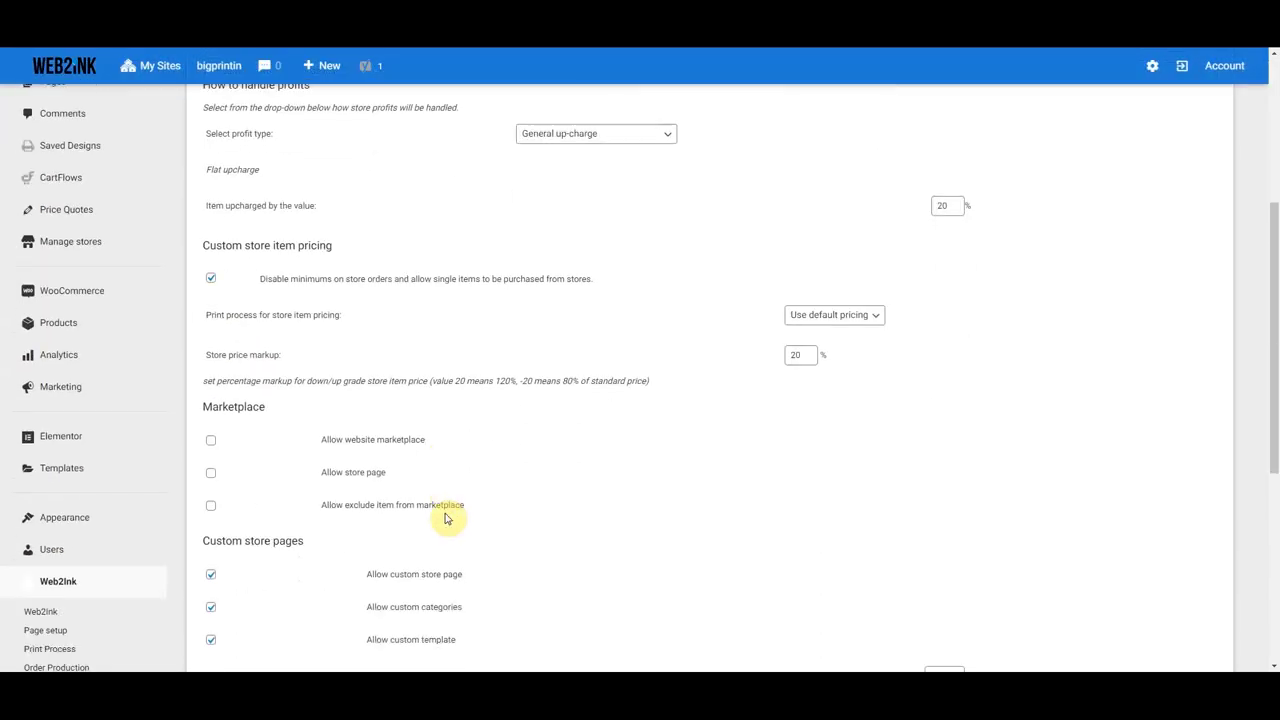
scroll(447, 519, "down", 3)
scroll(447, 519, "up", 12)
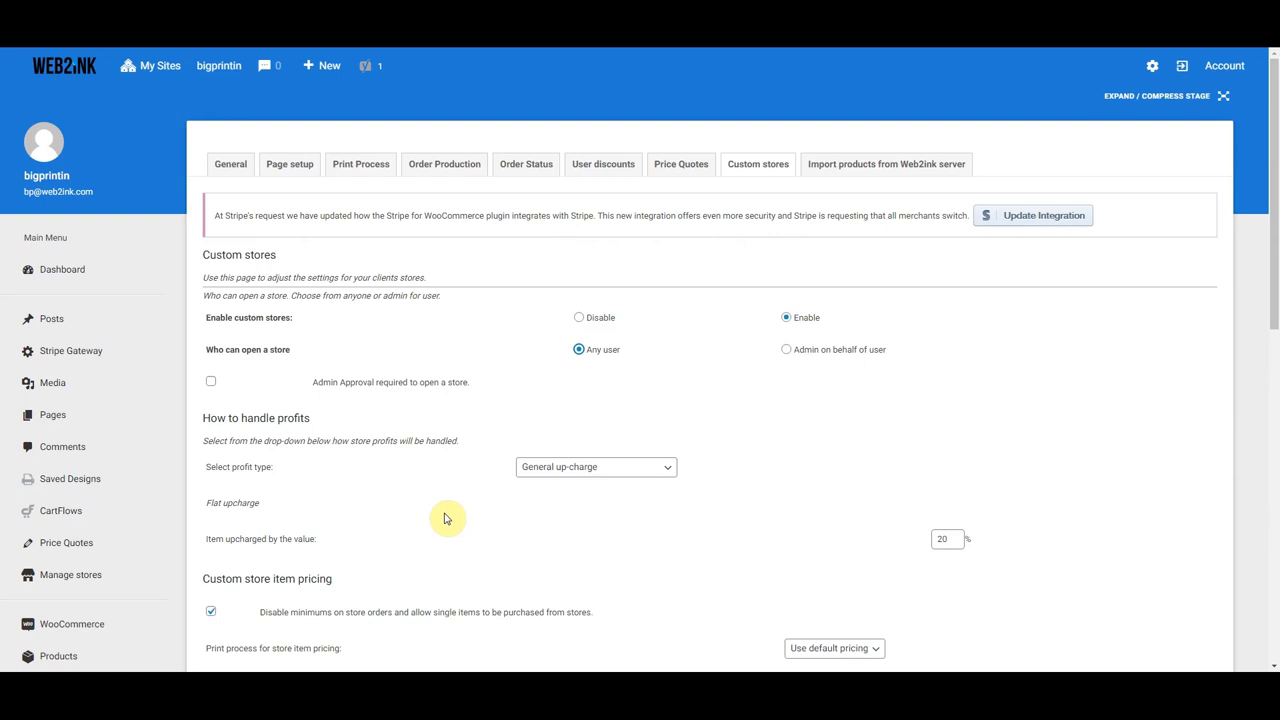
scroll(447, 519, "down", 3)
scroll(424, 515, "down", 1)
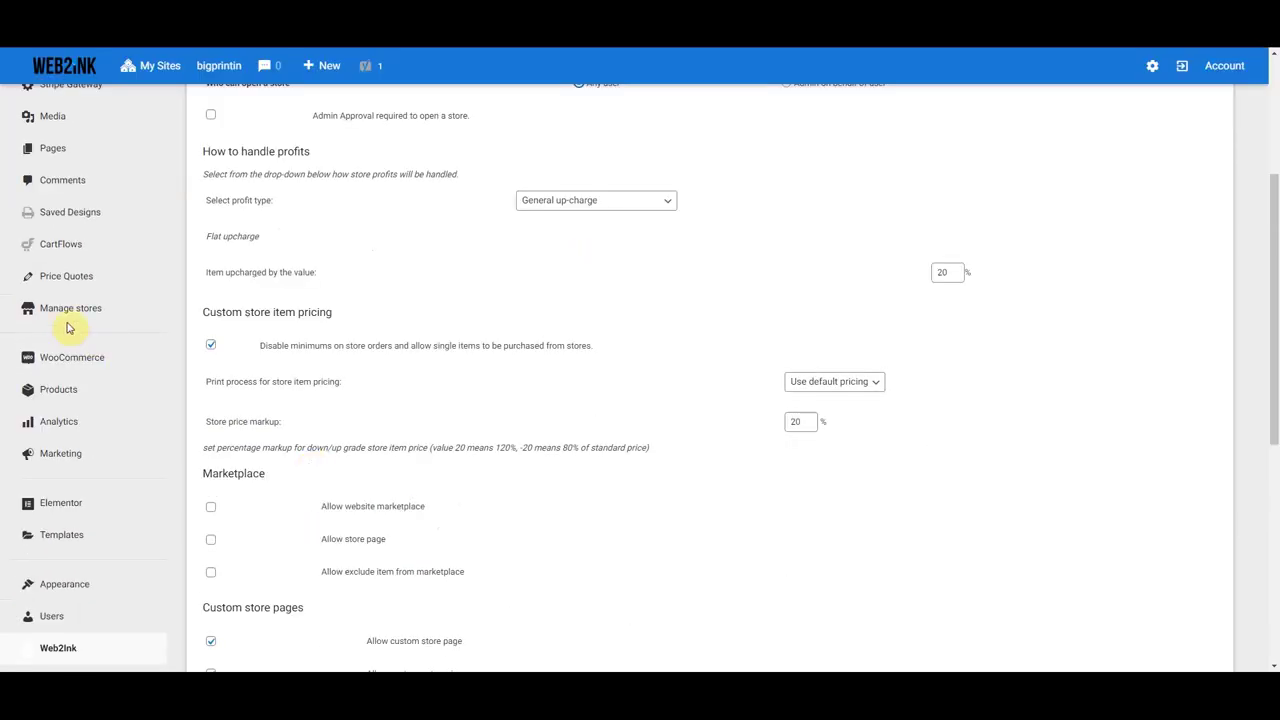
mouse_move(57, 306)
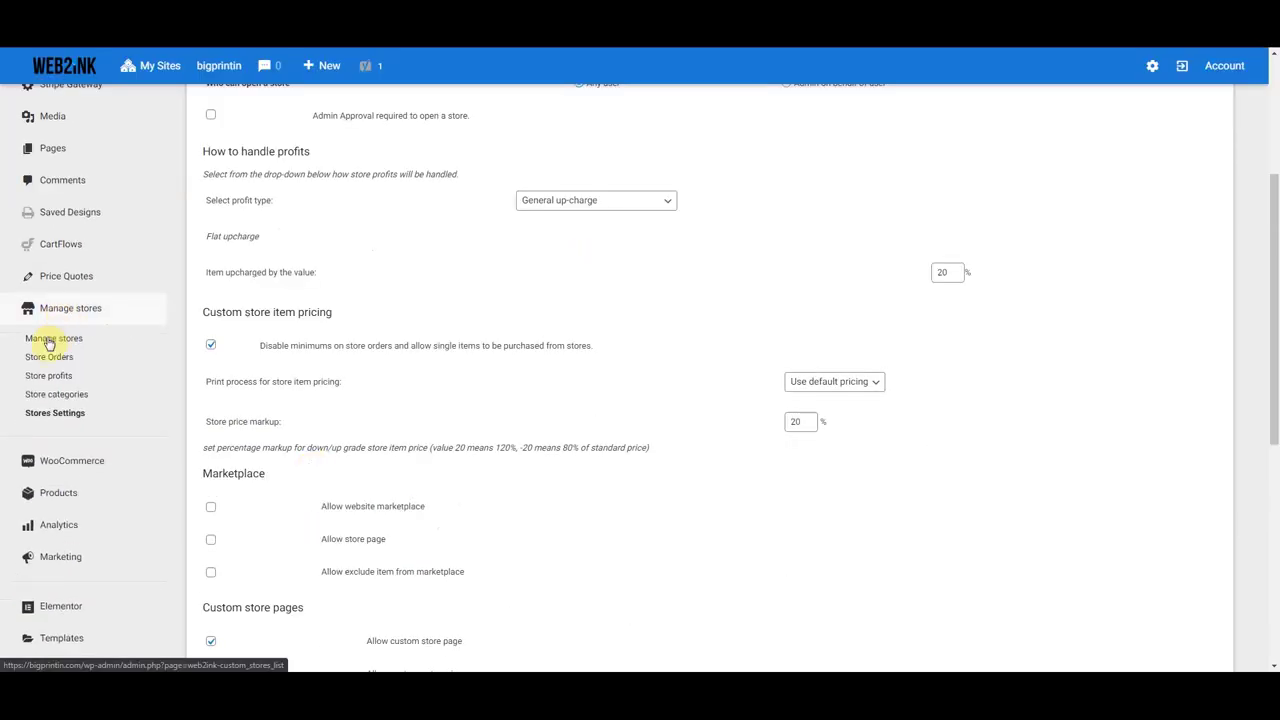
- Open the Manage stores list and enter 'Scout's Store' as the new store name
left_click(50, 343)
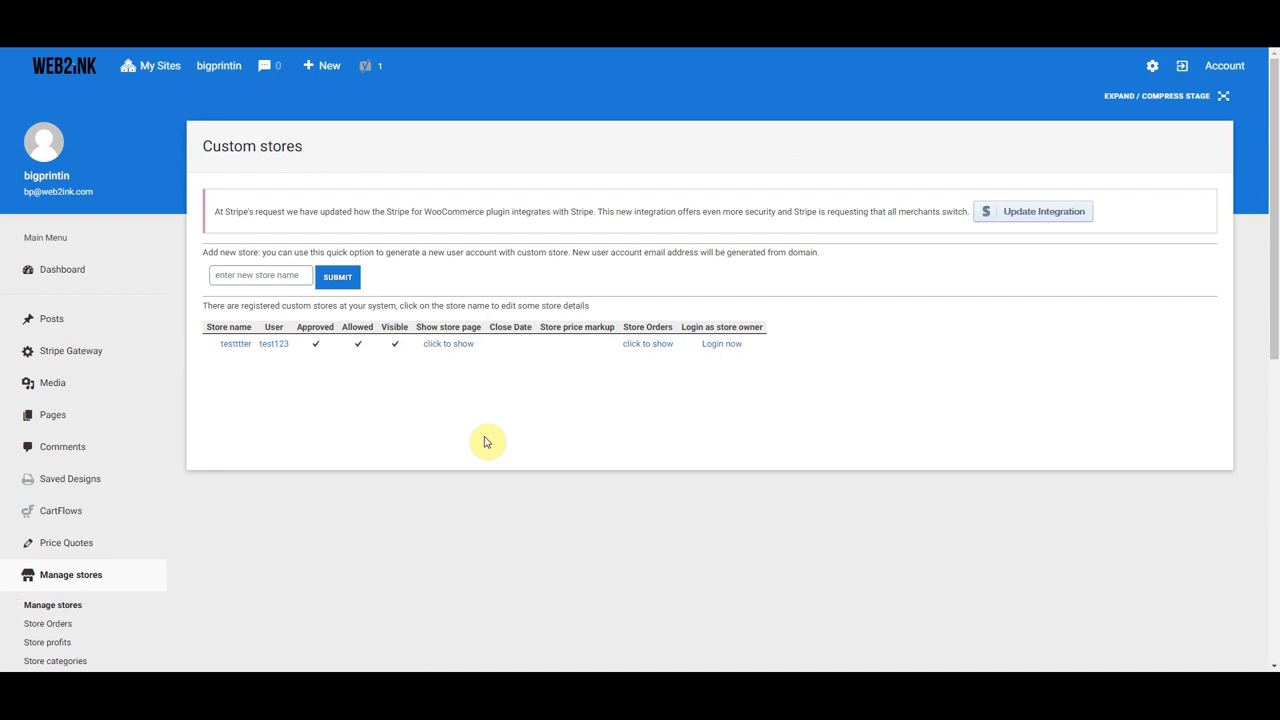
left_click(242, 276)
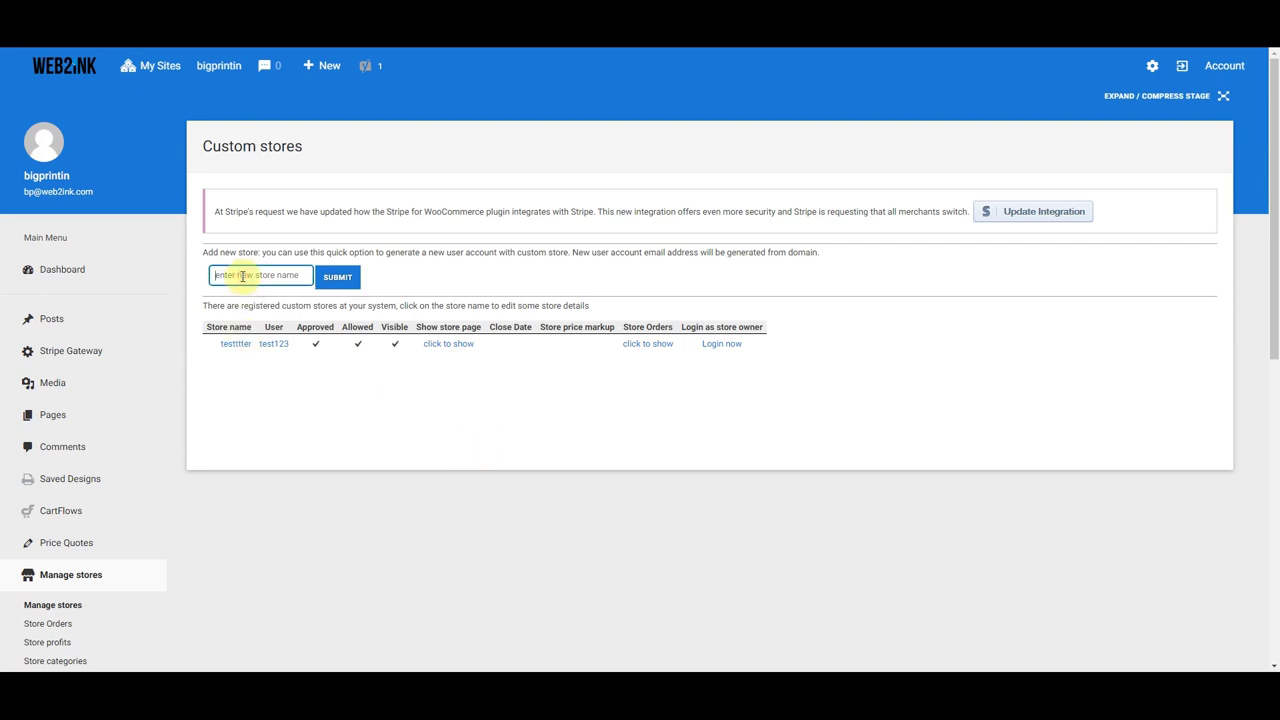
type("Sco")
type("ut")
key("BackSpace")
type("'s Store")
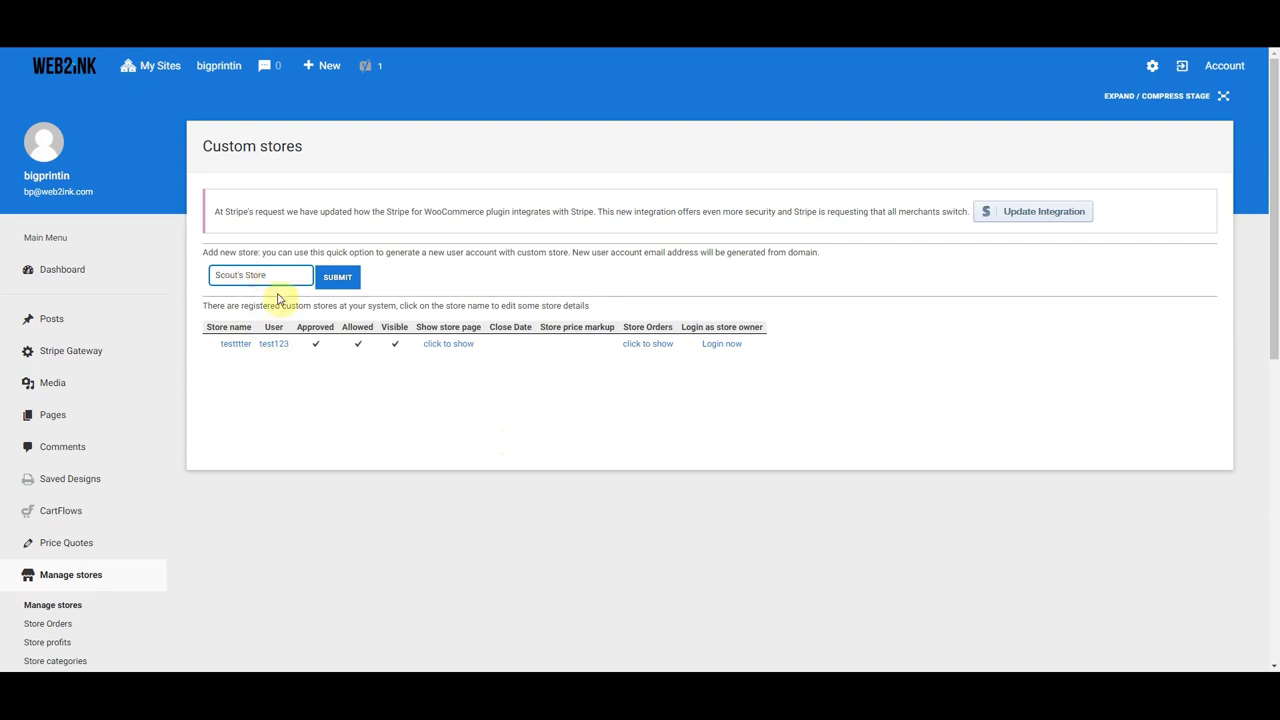
left_click(337, 279)
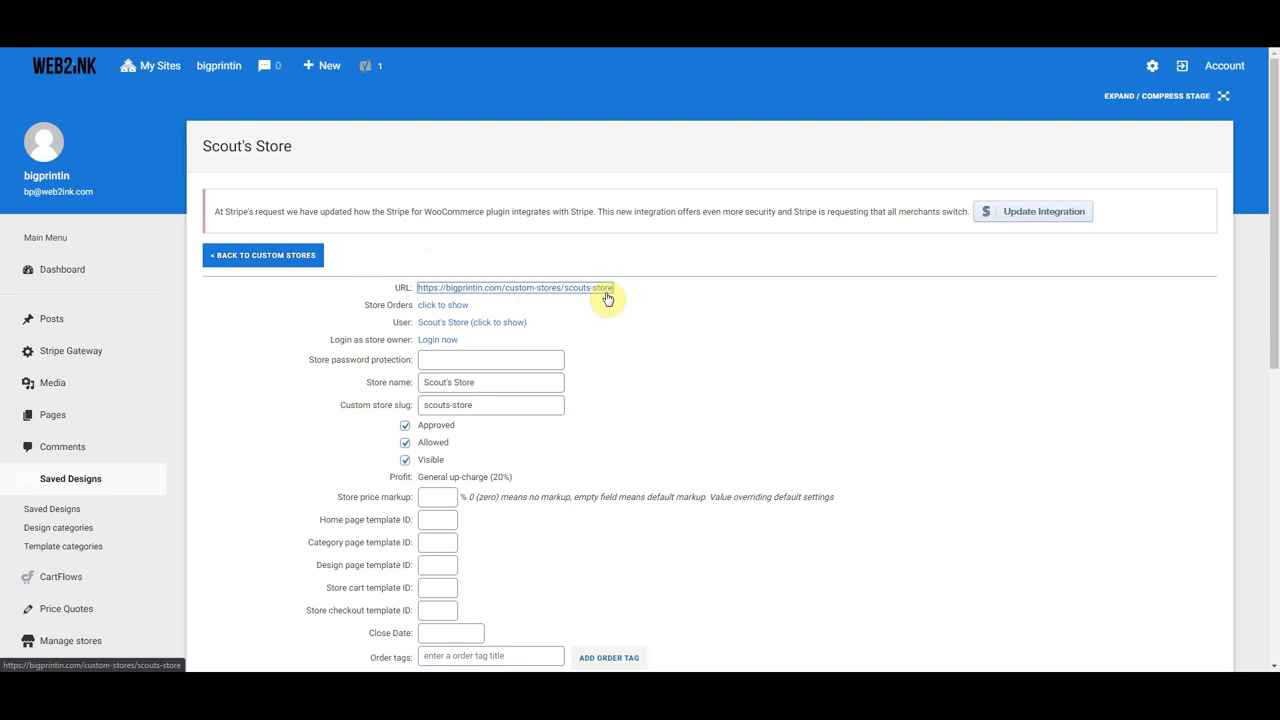
right_click(483, 288)
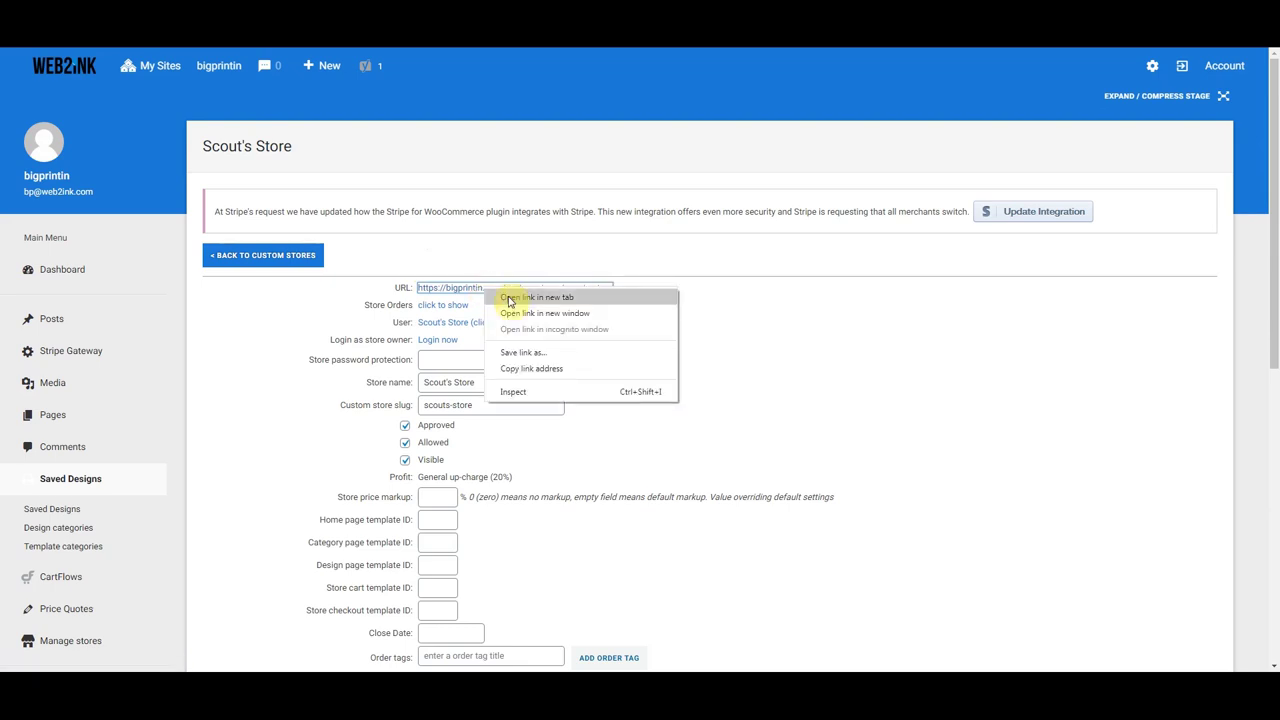
left_click(509, 299)
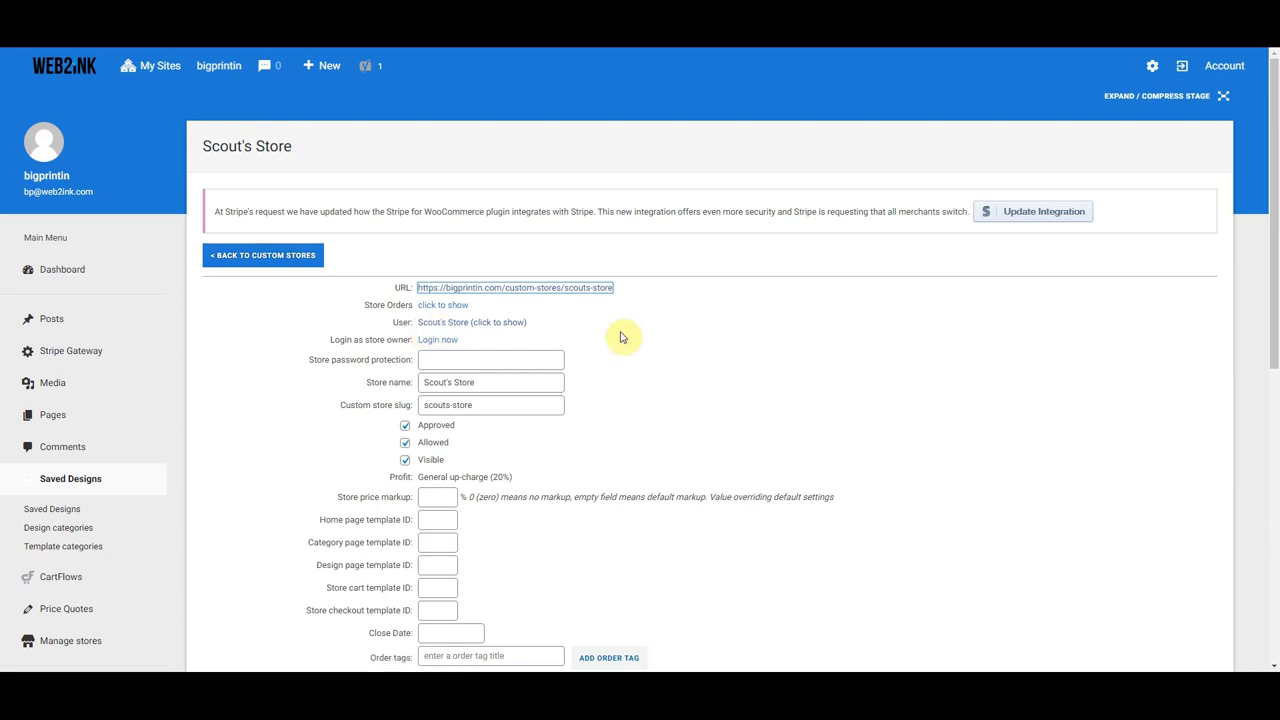
scroll(590, 368, "down", 2)
left_click(439, 226)
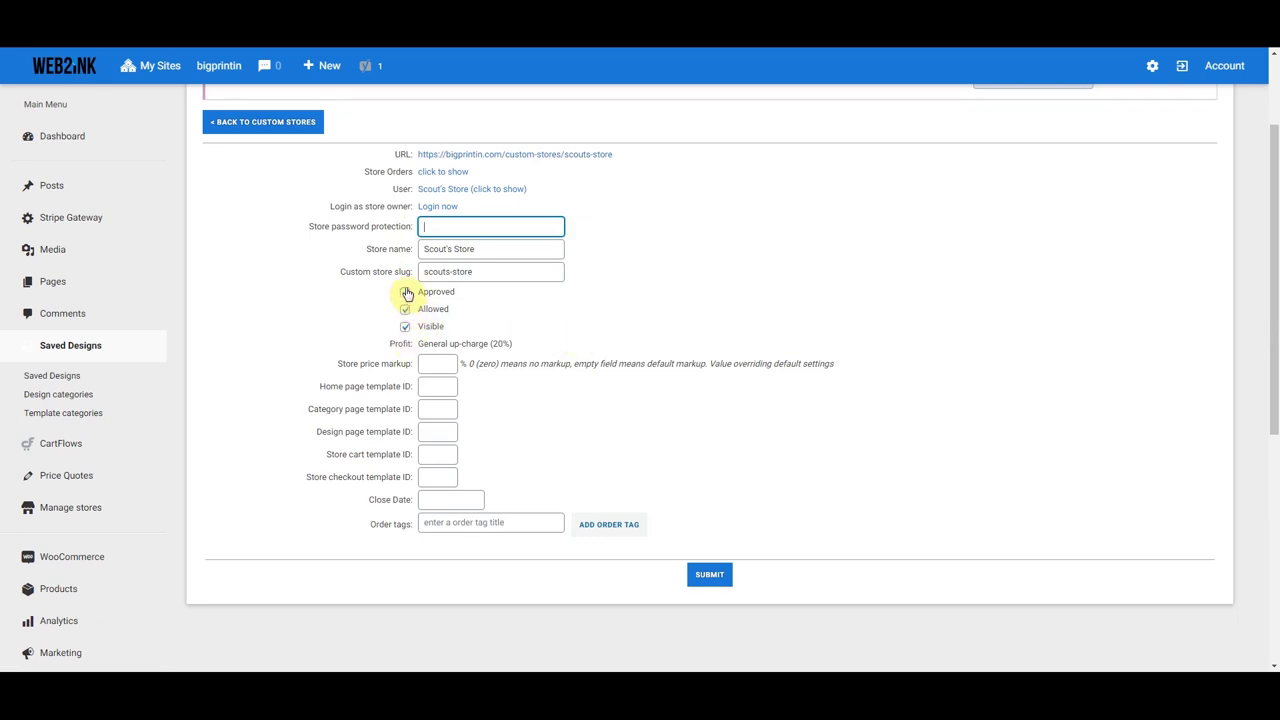
left_click(405, 309)
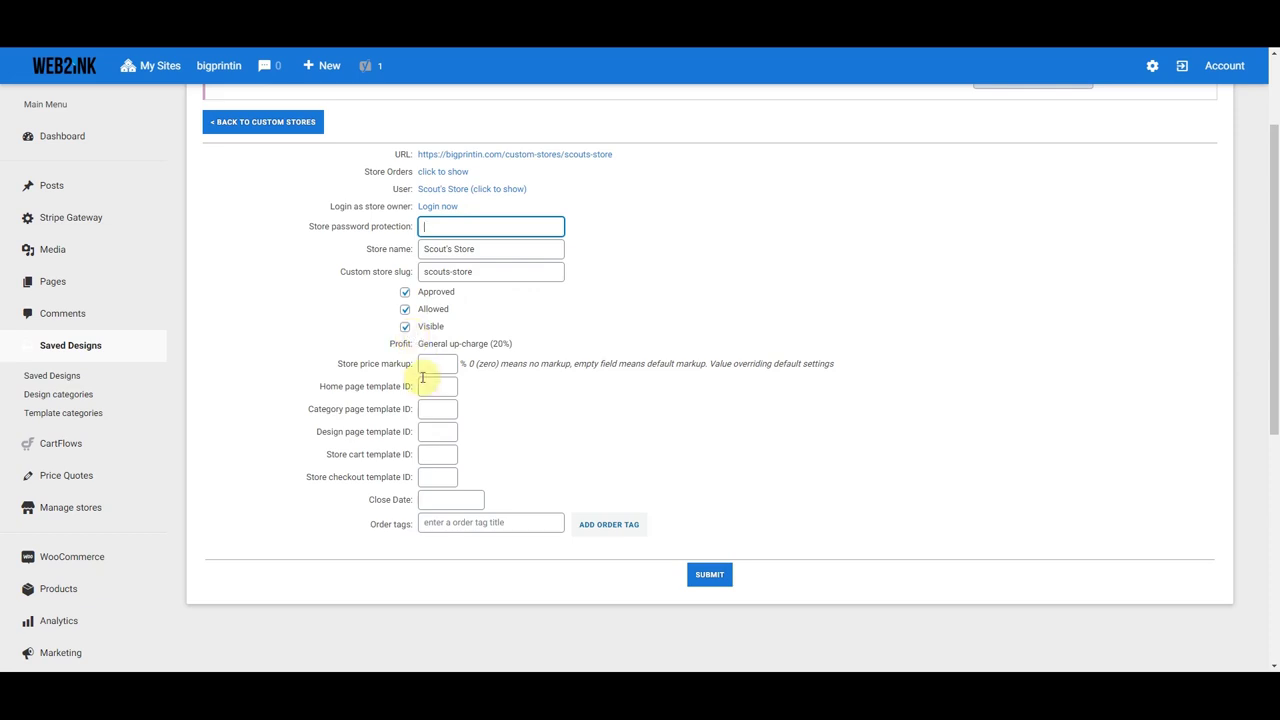
left_click_drag(389, 343, 514, 343)
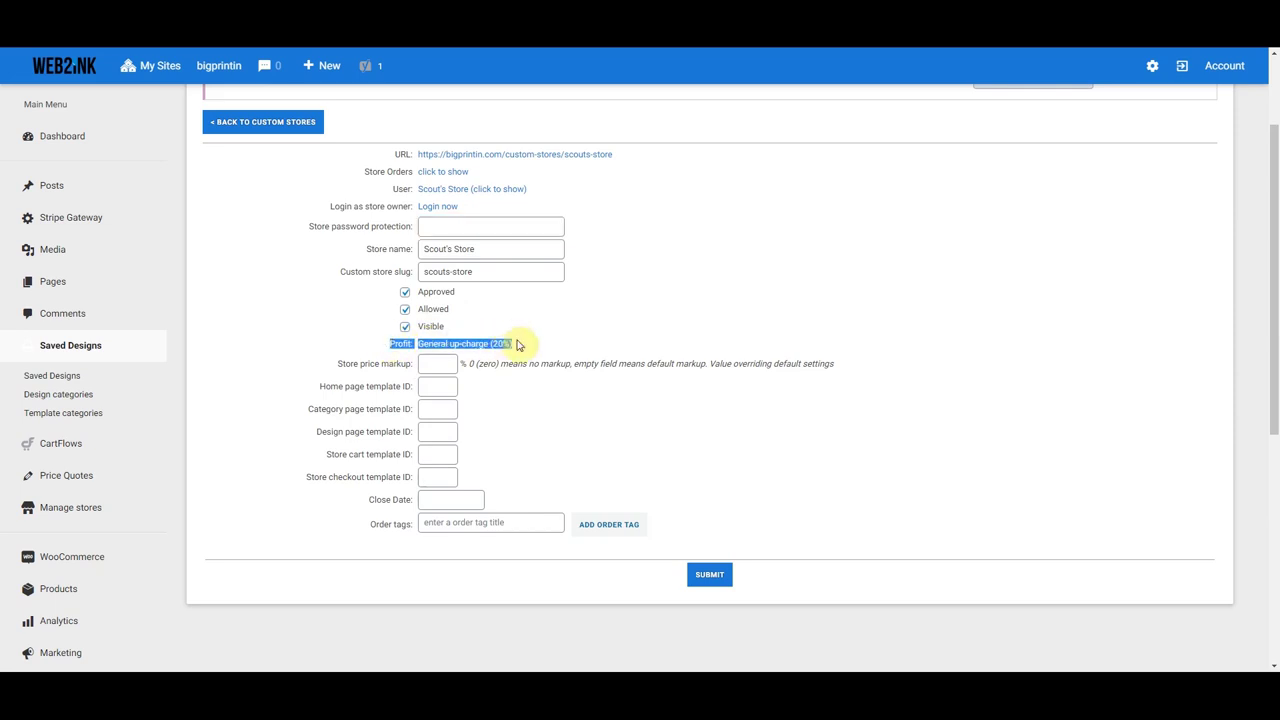
left_click(516, 343)
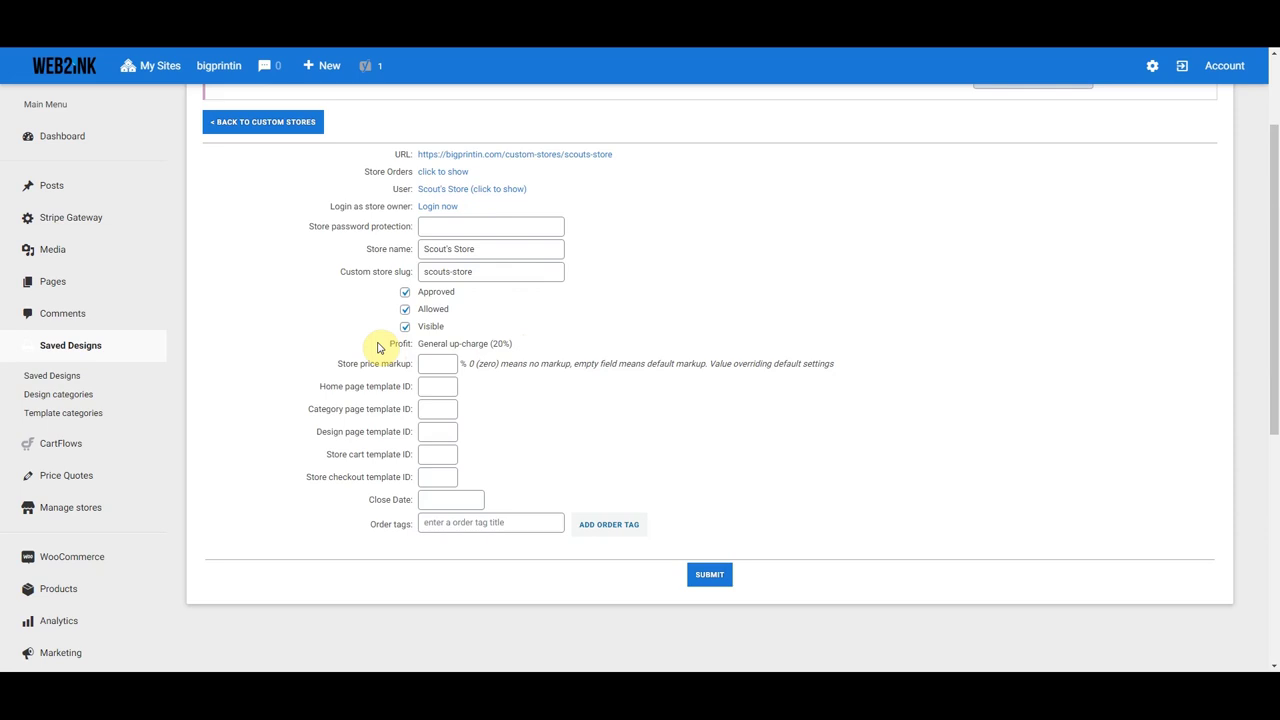
left_click(439, 364)
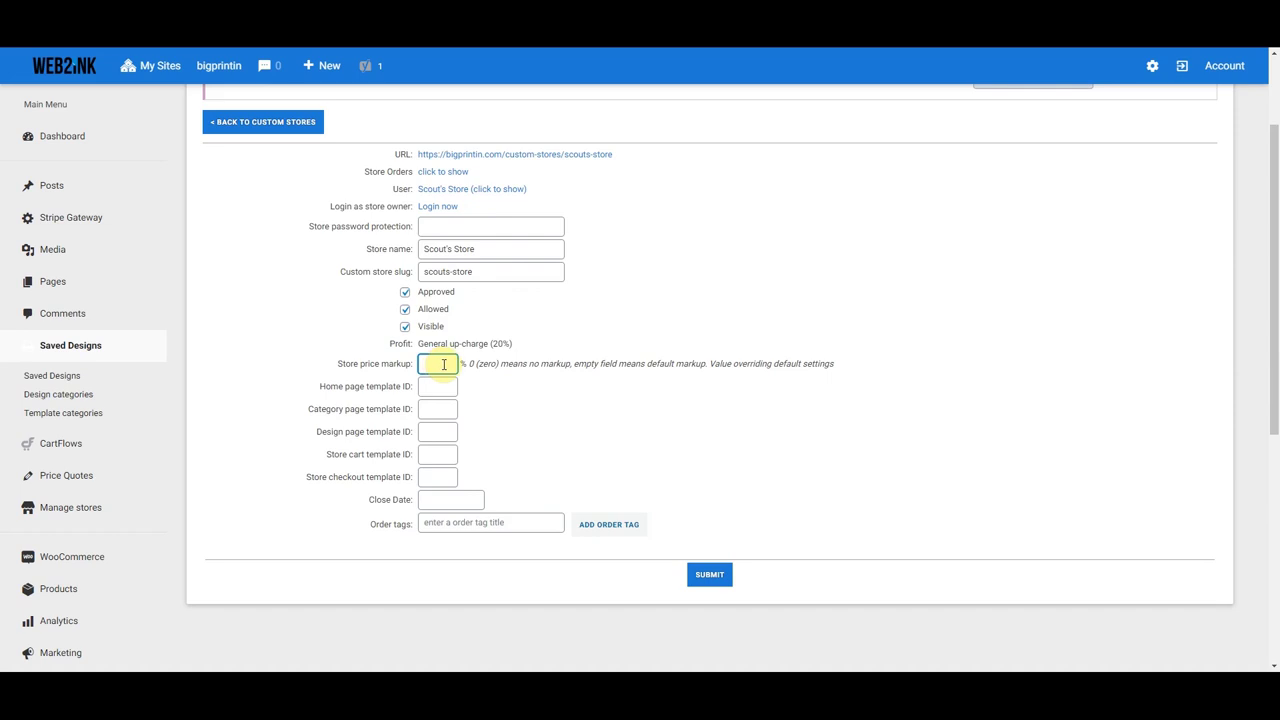
left_click(436, 388)
left_click(437, 407)
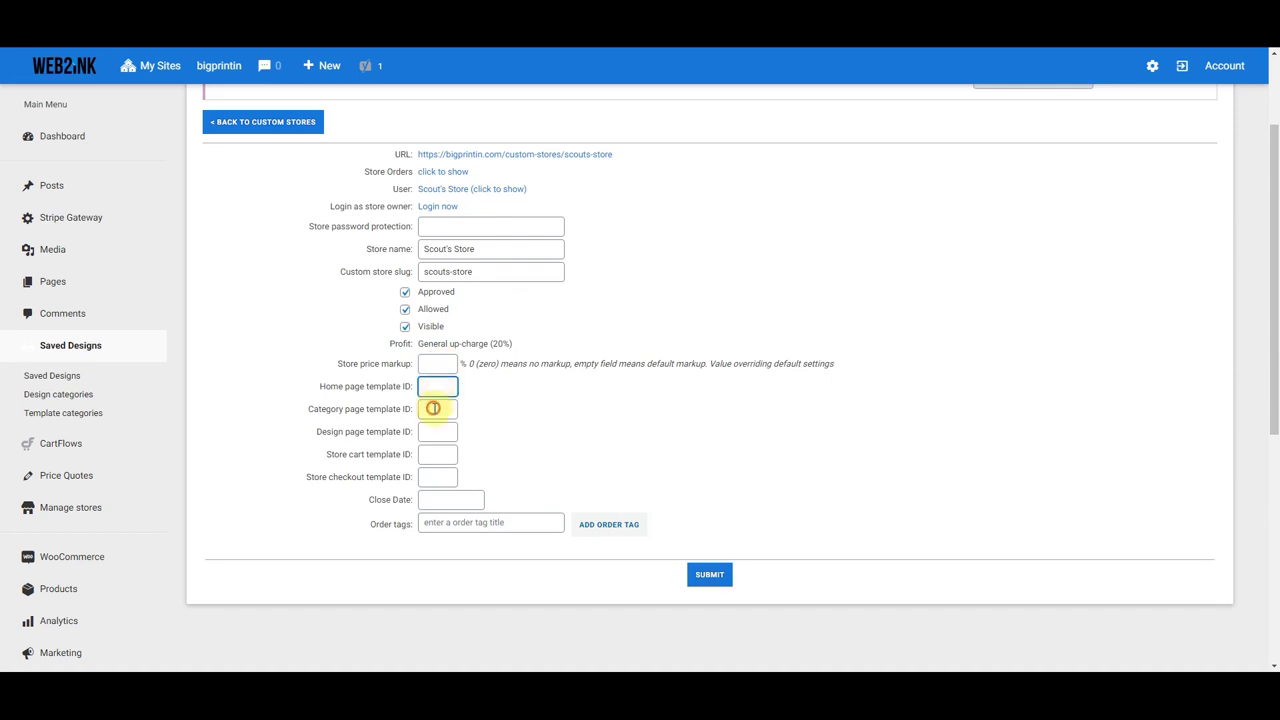
left_click(431, 431)
left_click(432, 454)
left_click(433, 476)
left_click(432, 454)
left_click(431, 431)
left_click(430, 409)
left_click(427, 386)
left_click(428, 363)
left_click(508, 416)
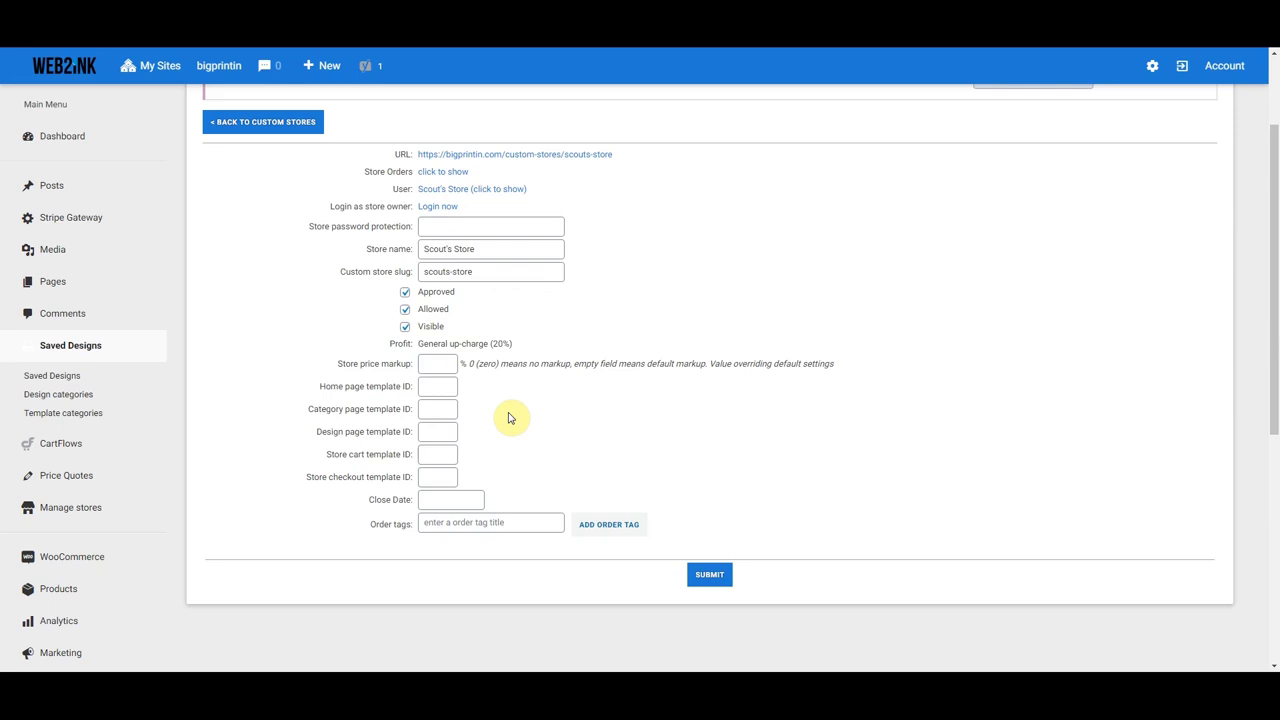
left_click(455, 500)
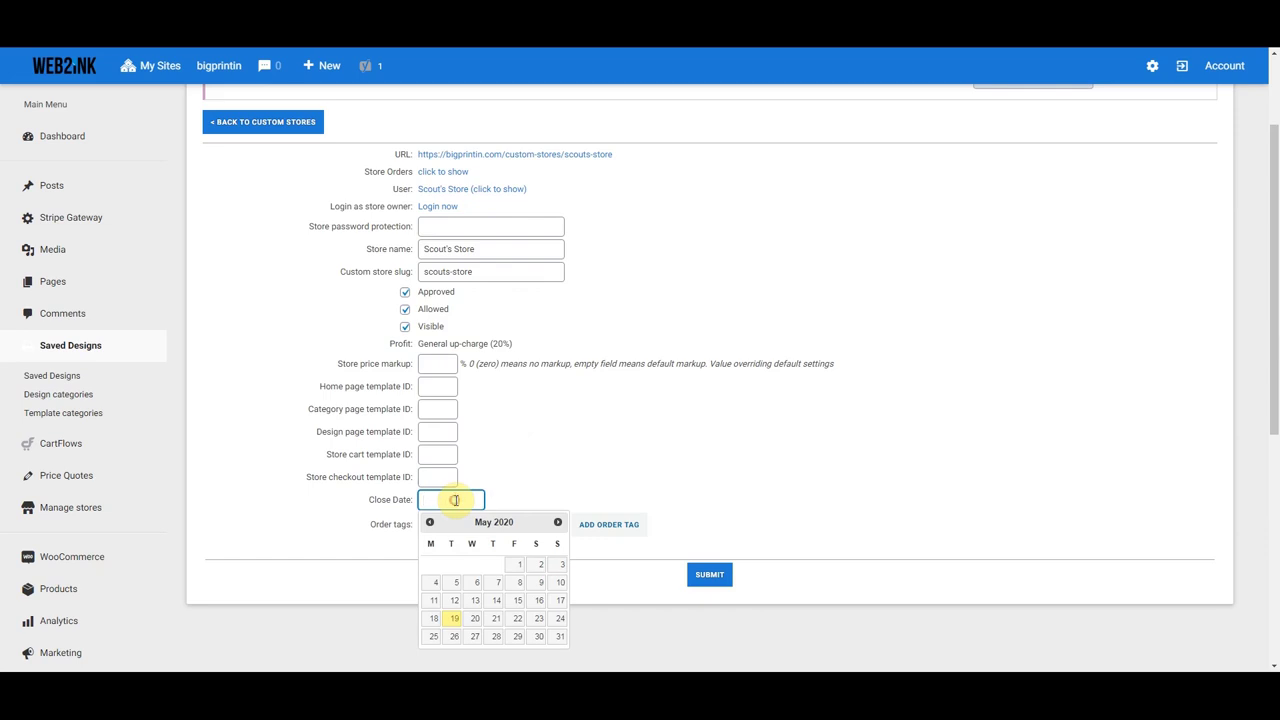
left_click(524, 489)
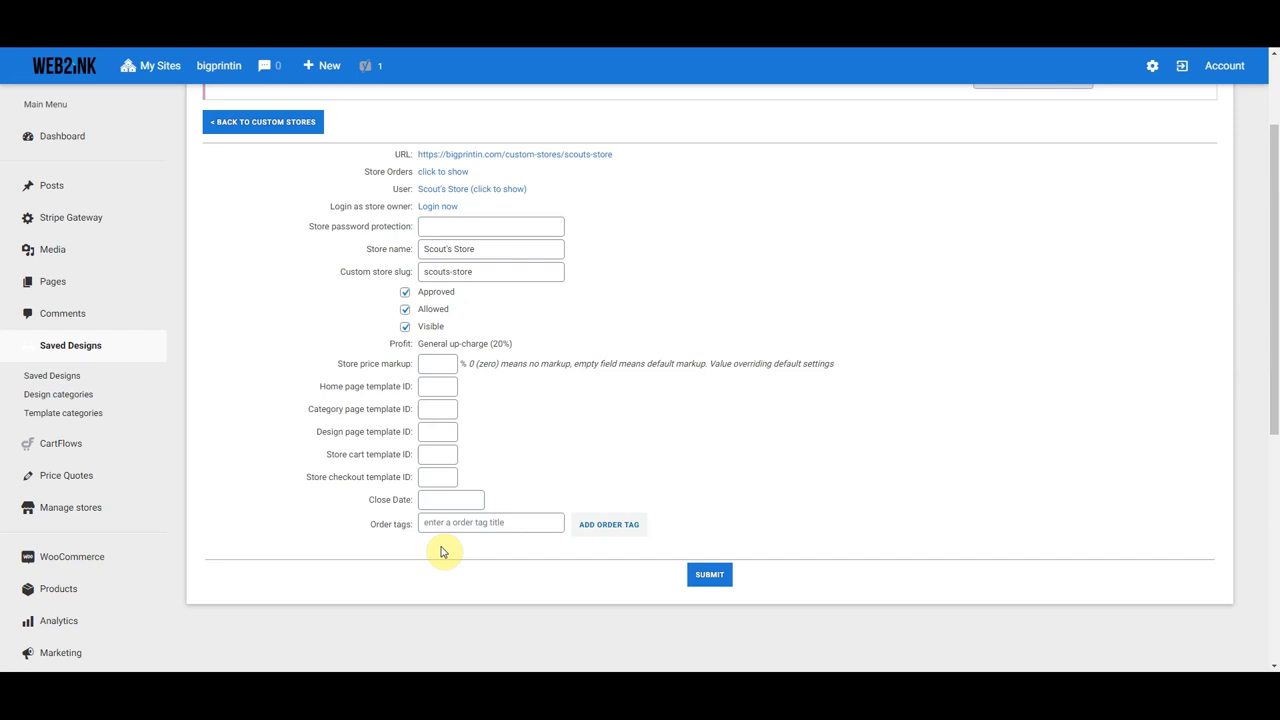
left_click(455, 523)
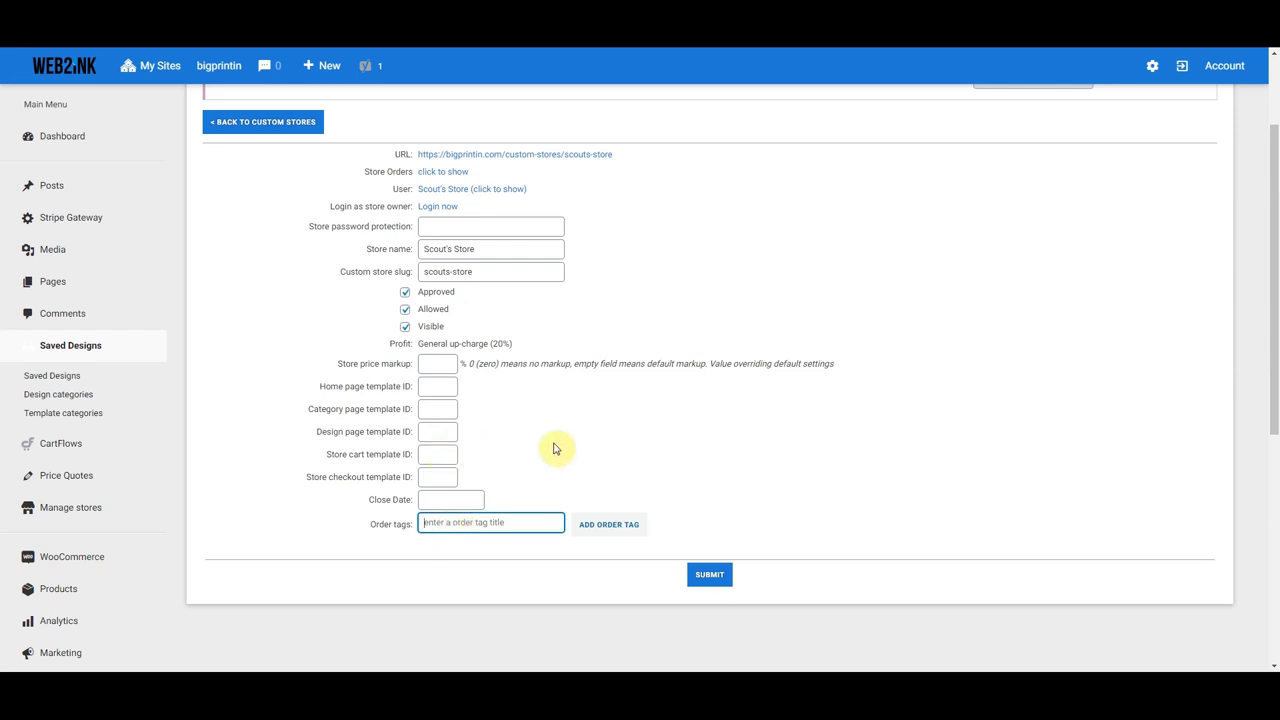
scroll(556, 446, "up", 2)
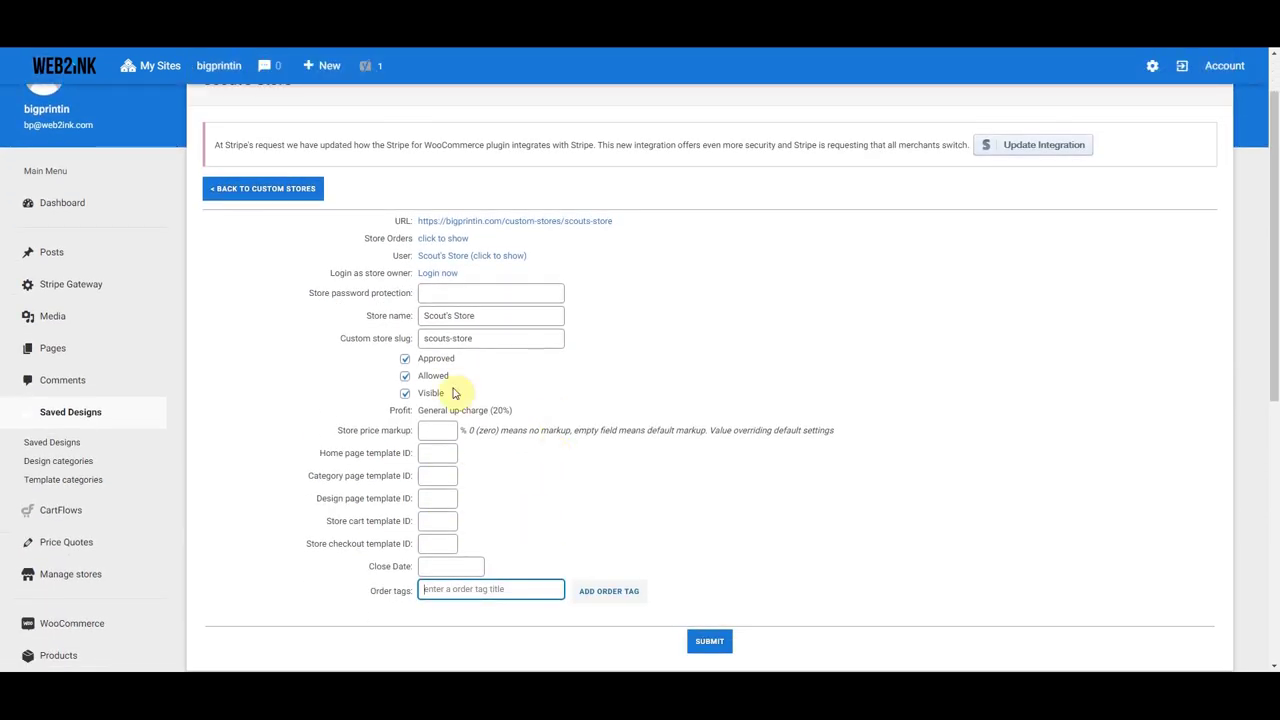
- Log in as the Scout's Store owner and reach the owner's My store page
left_click(436, 279)
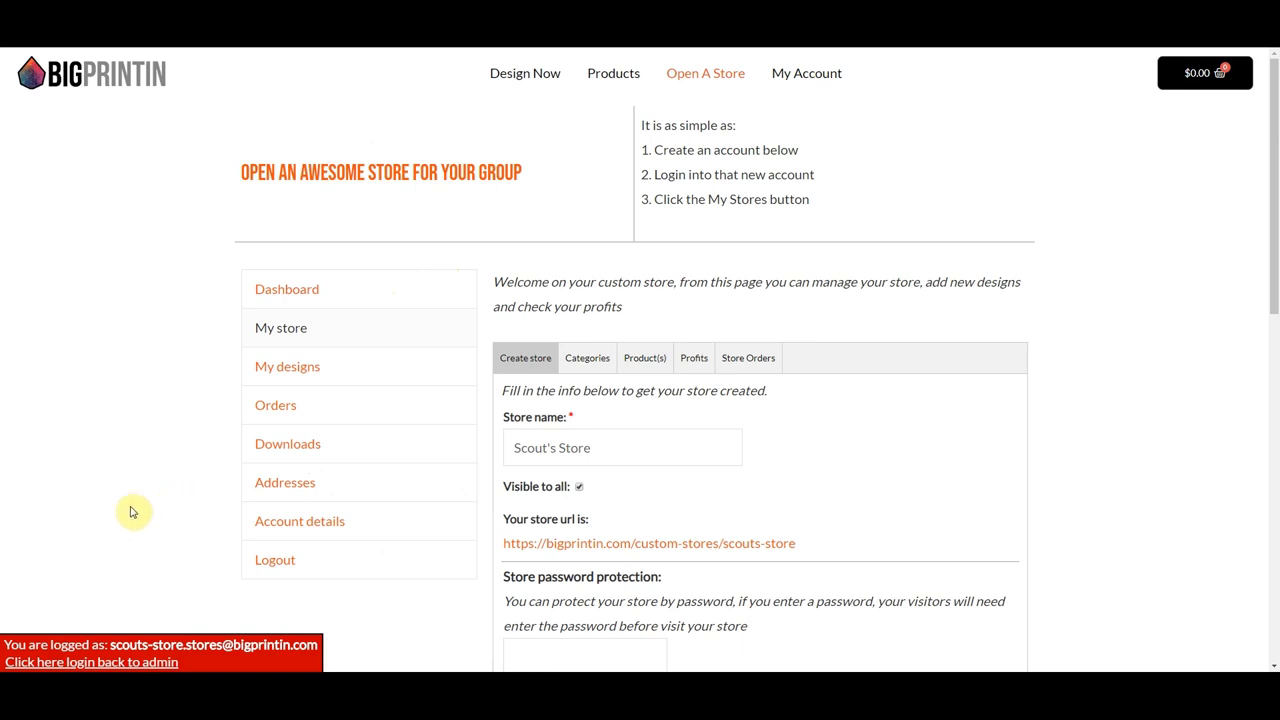
left_click(105, 663)
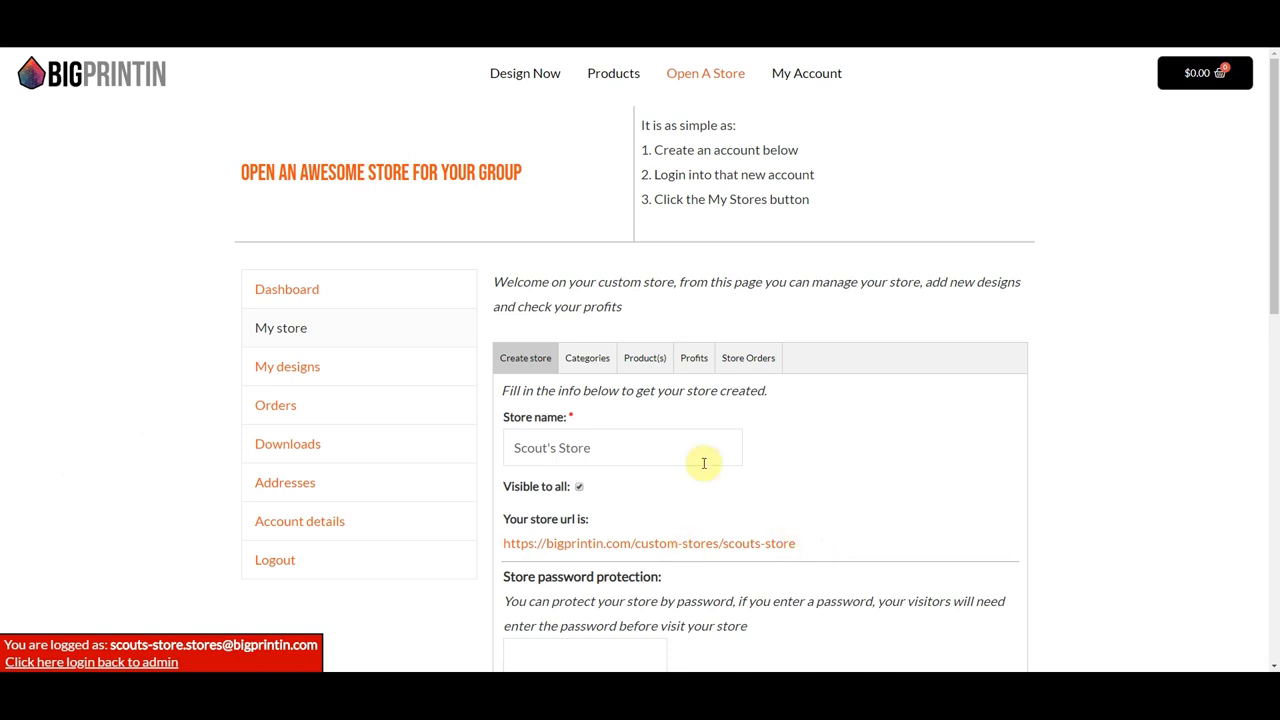
scroll(704, 463, "down", 1)
left_click_drag(517, 335, 608, 326)
left_click(616, 331)
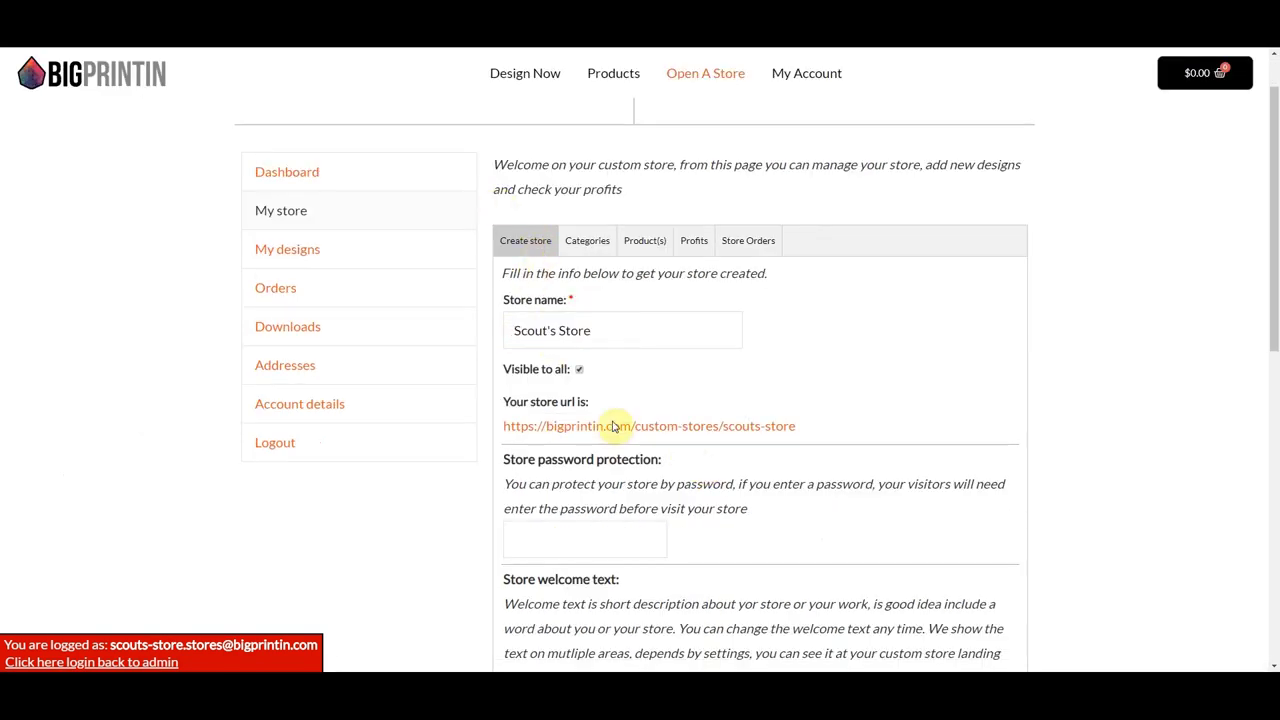
- Enter the store welcome text 'Welocome to my Store'
scroll(646, 400, "down", 1)
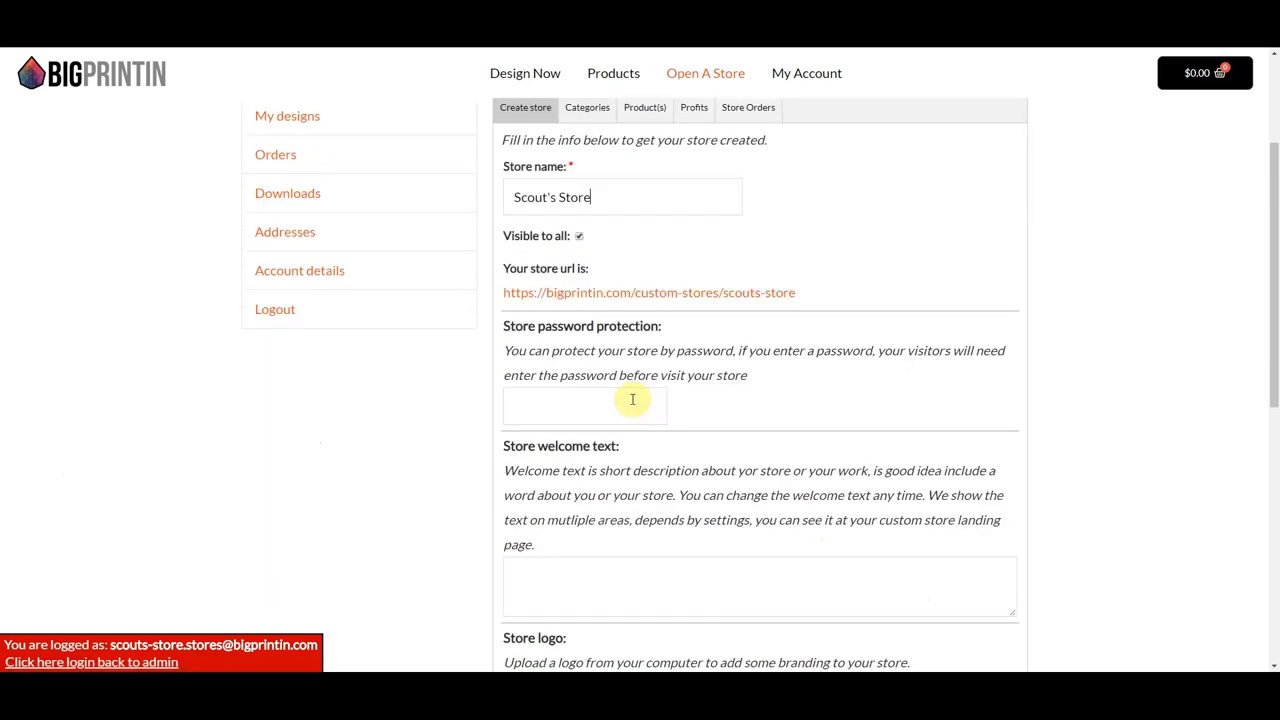
left_click(520, 406)
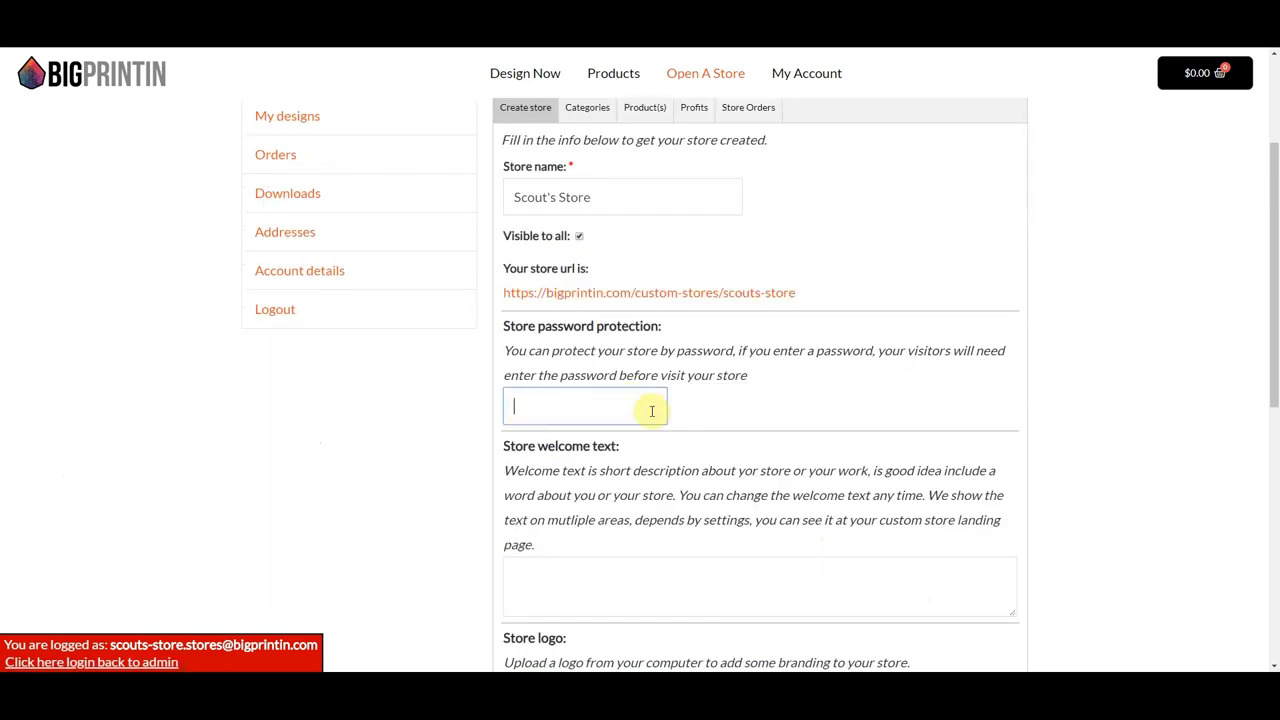
scroll(662, 412, "down", 2)
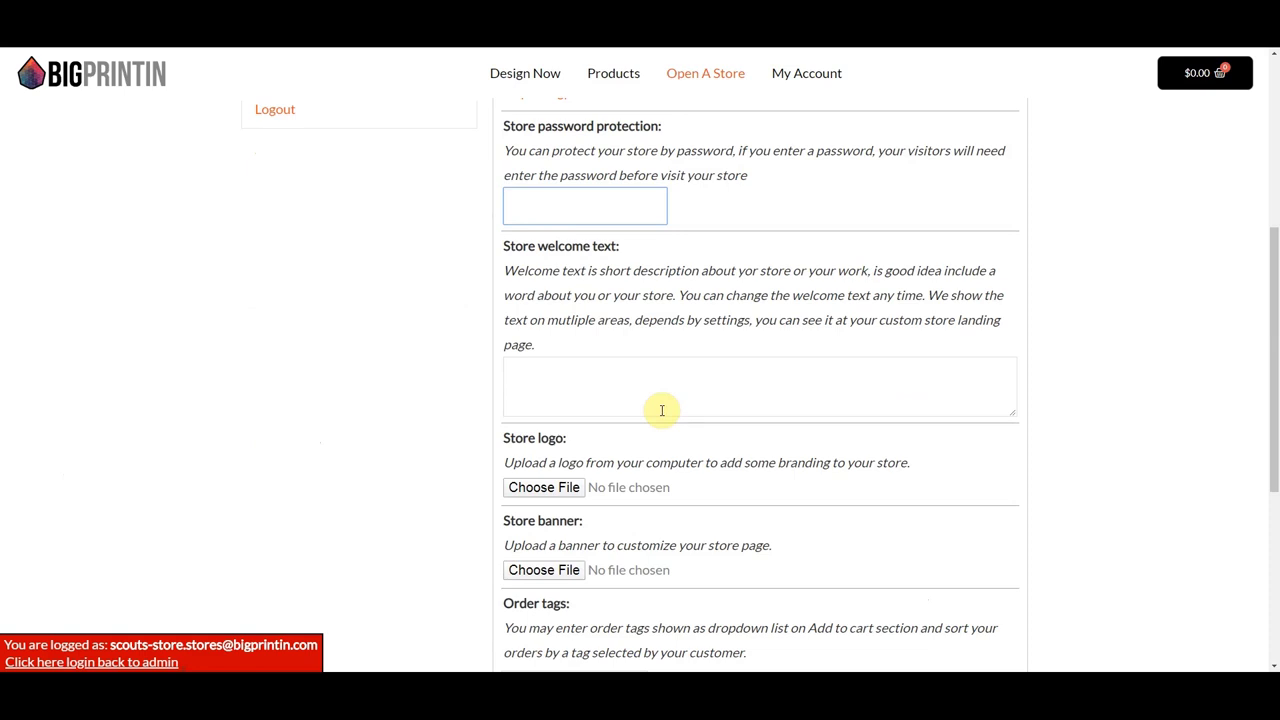
left_click(563, 396)
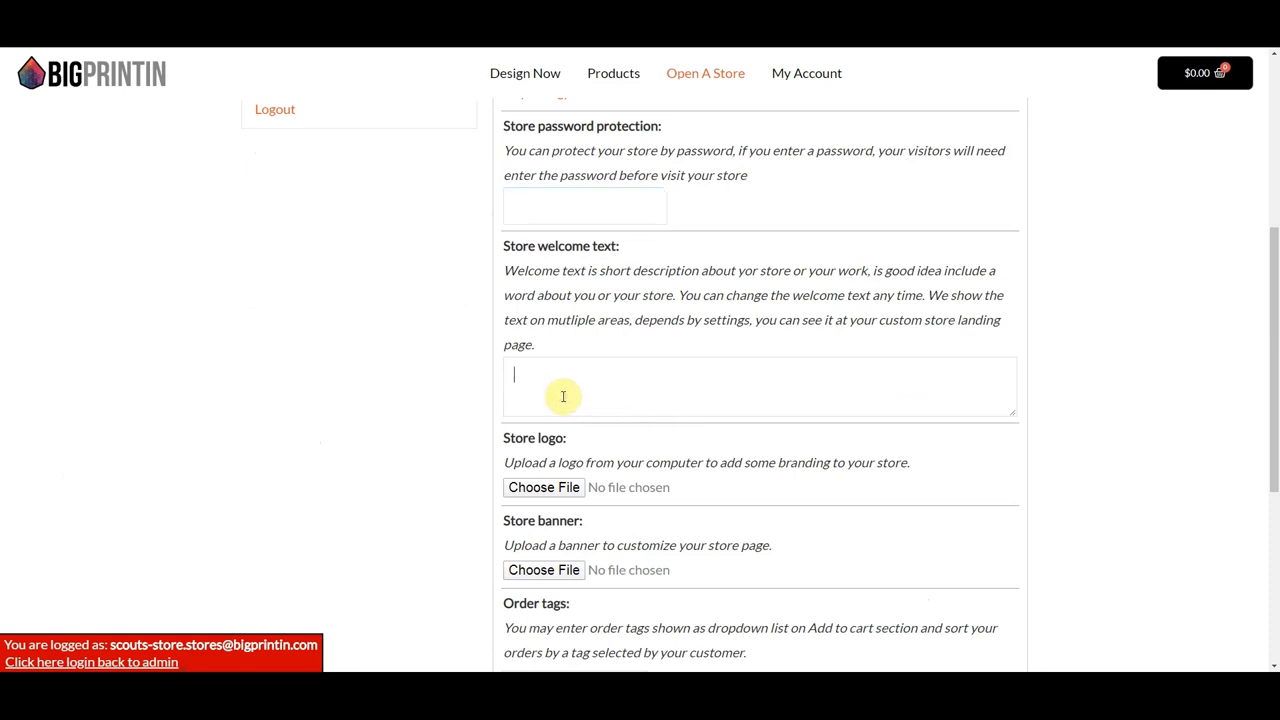
type("Weloc")
key("BackSpace")
type("to my Store")
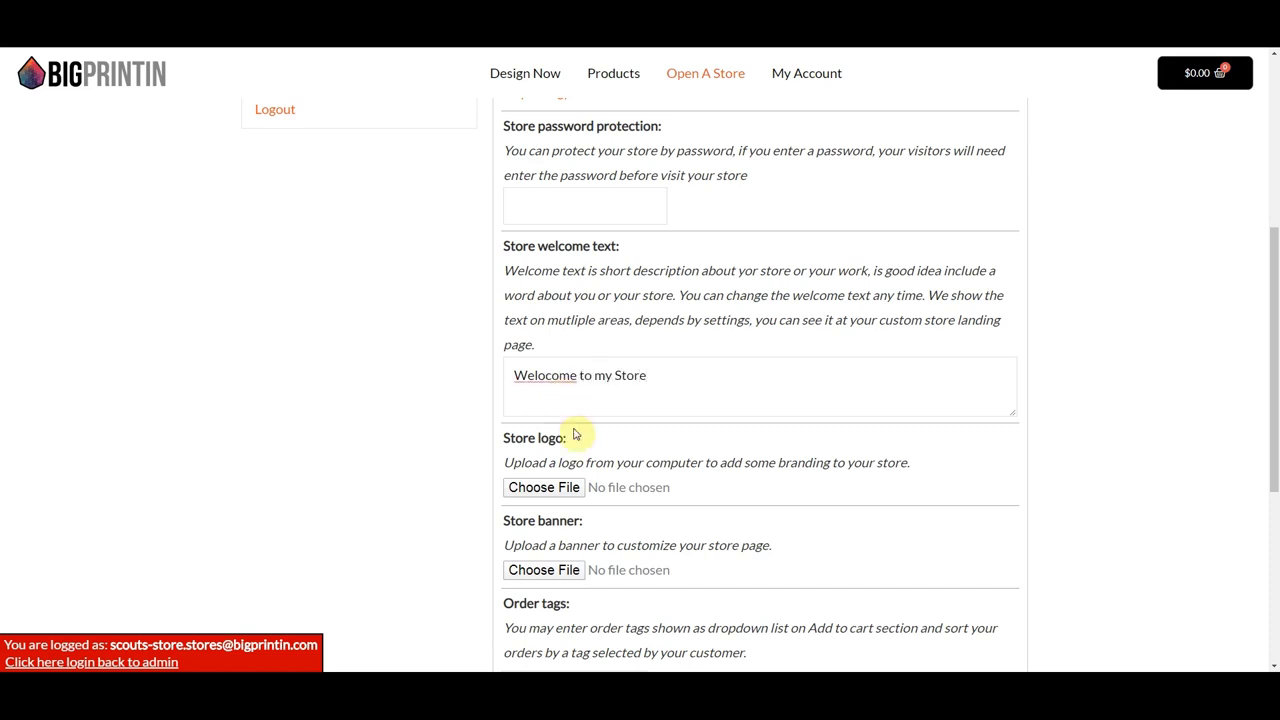
- Choose web2ink logo.png from the w2i folder as the store logo
left_click(530, 489)
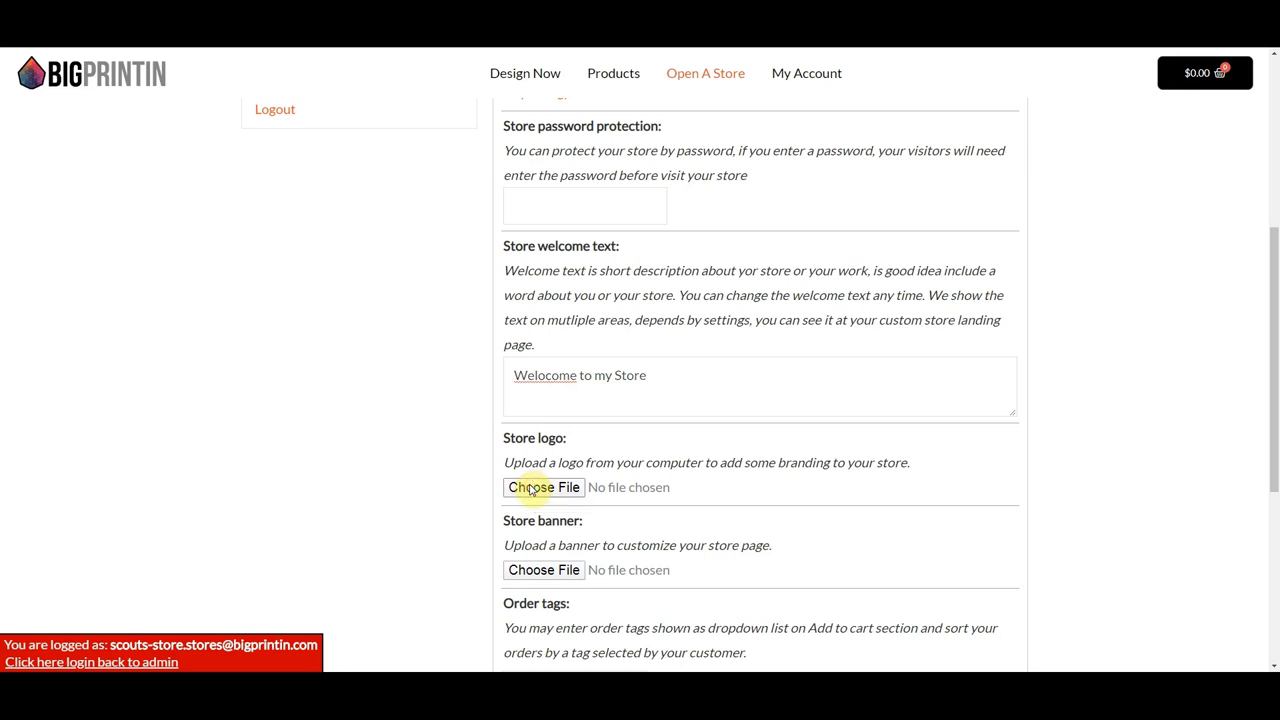
left_click(223, 92)
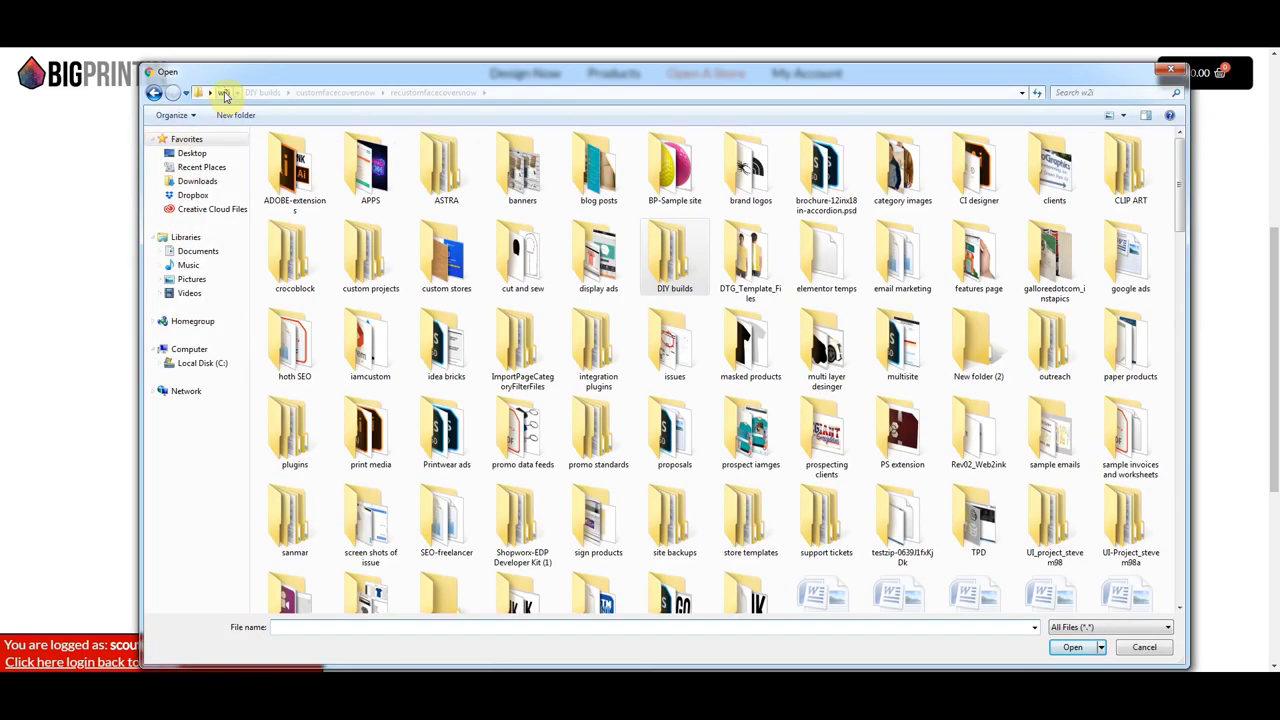
left_click_drag(1183, 183, 1186, 449)
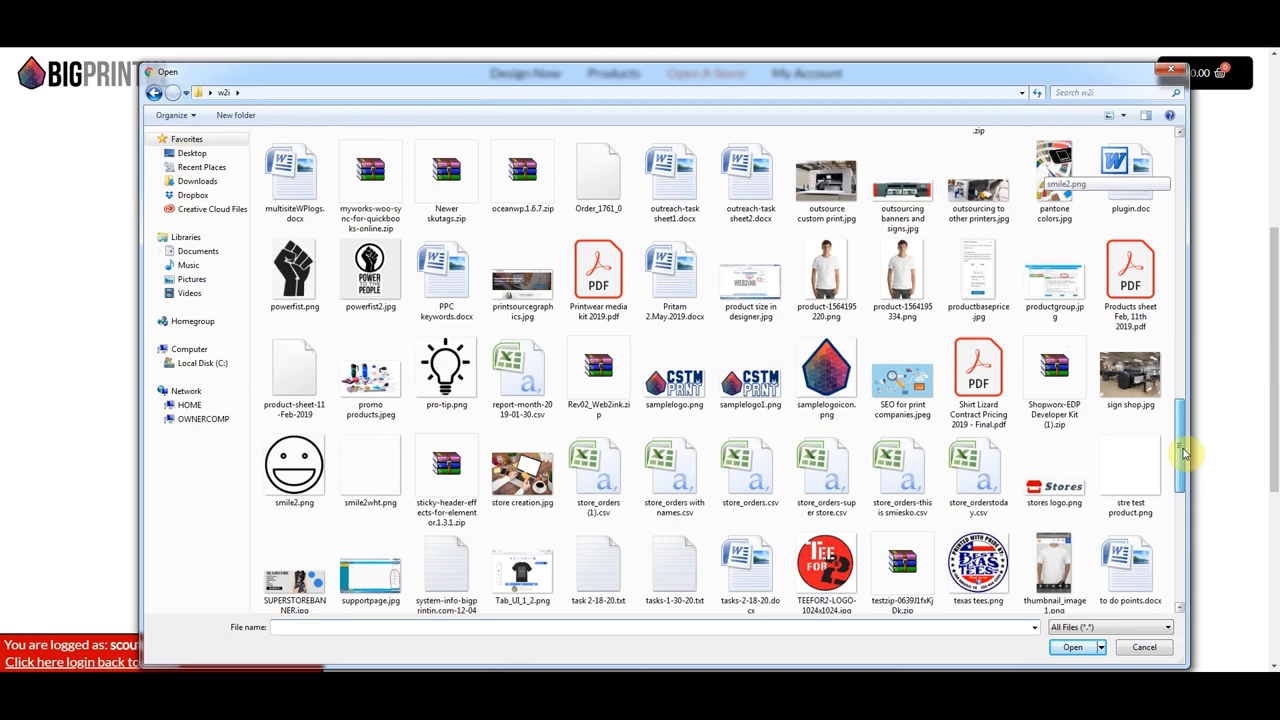
left_click_drag(1180, 535, 1177, 548)
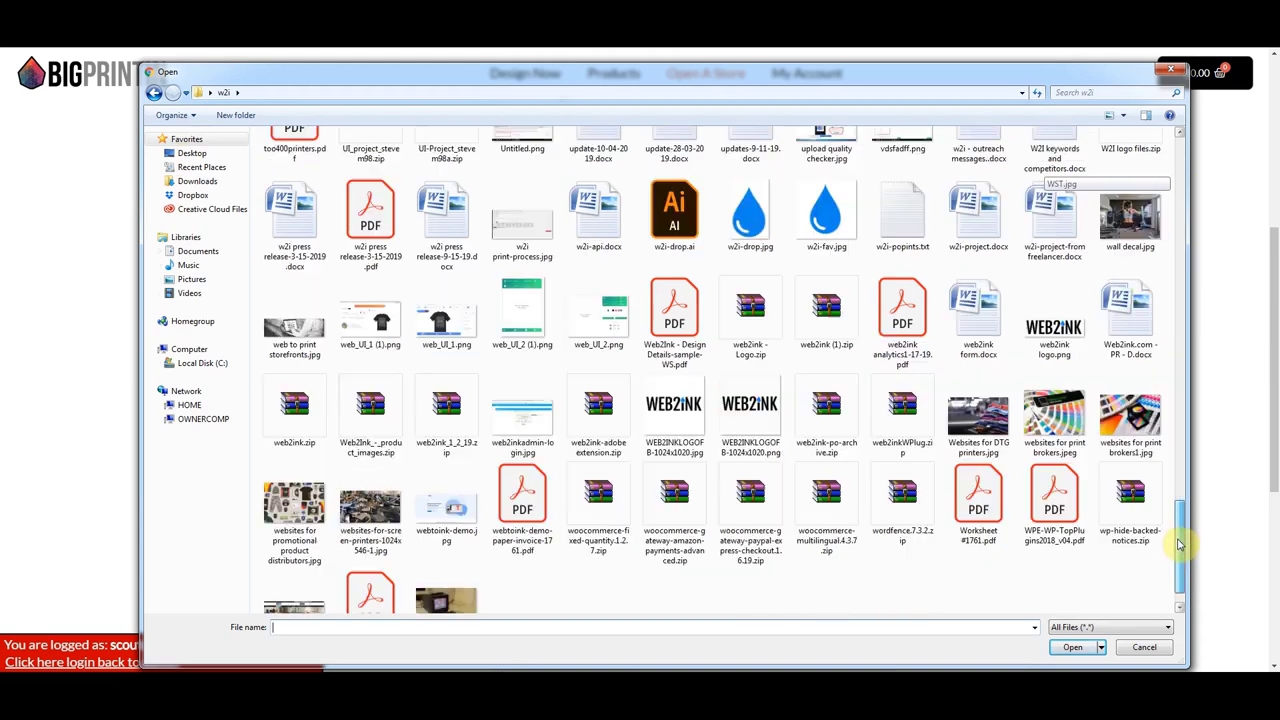
left_click(1054, 325)
left_click(1072, 647)
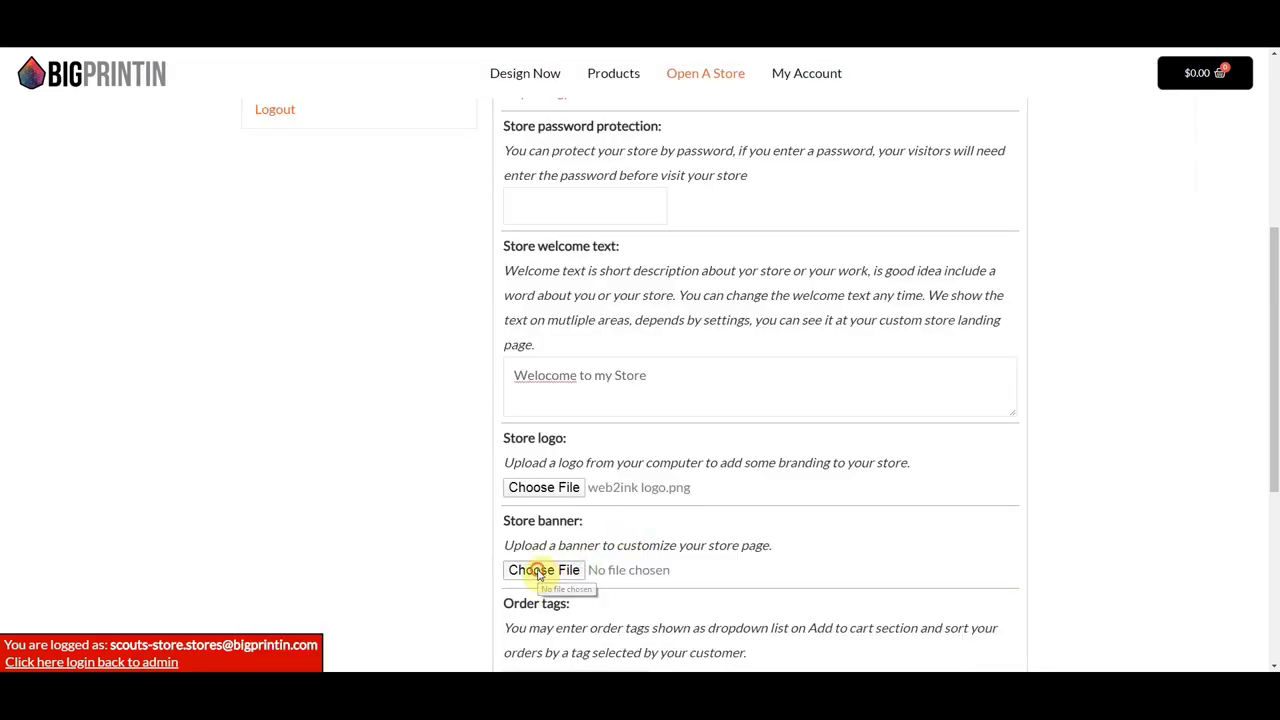
- Choose people with shirts.jpg from the demo site build video folder as the banner
left_click(540, 571)
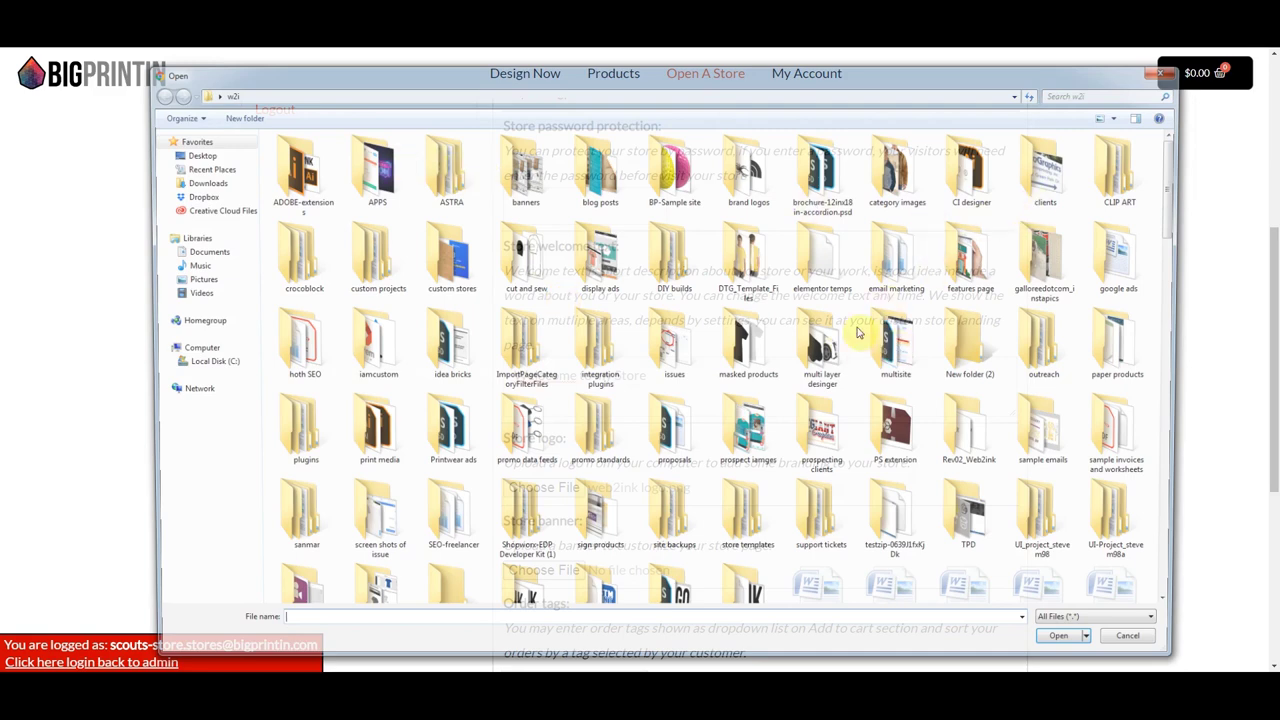
double_click(895, 345)
double_click(285, 180)
left_click(362, 372)
double_click(362, 372)
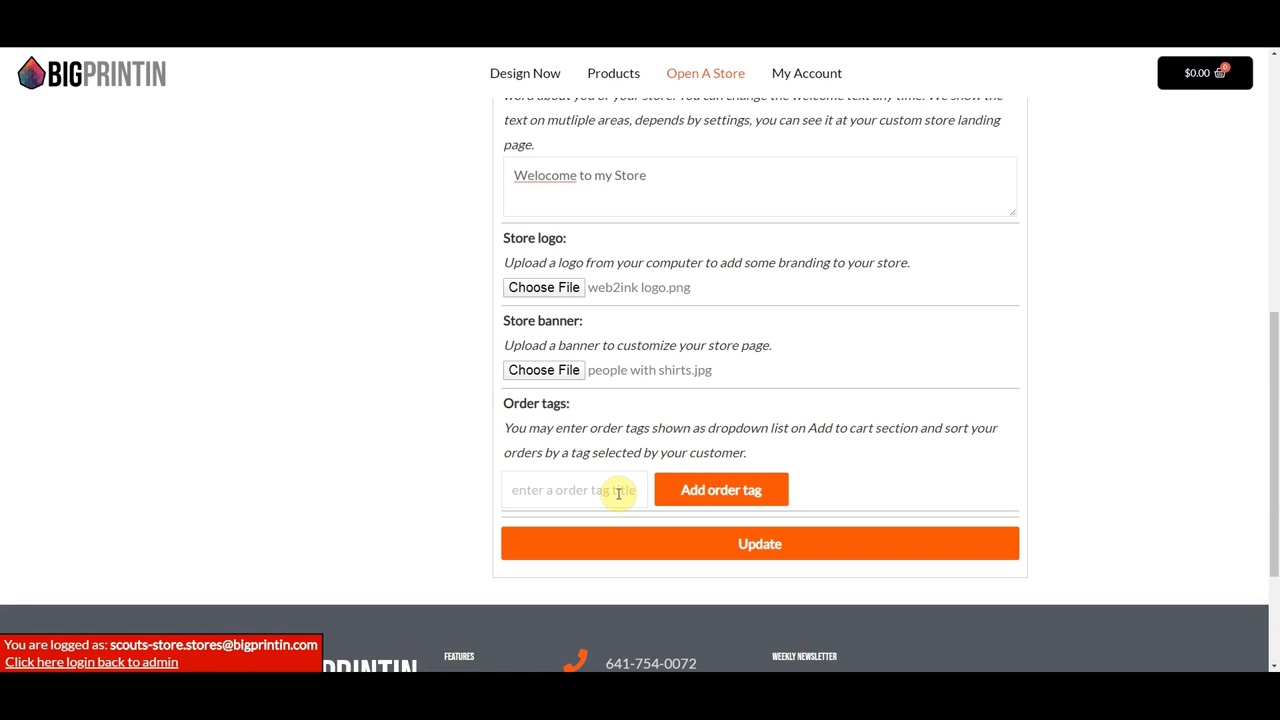
- Save the store settings with the new welcome text, logo and banner
left_click(719, 548)
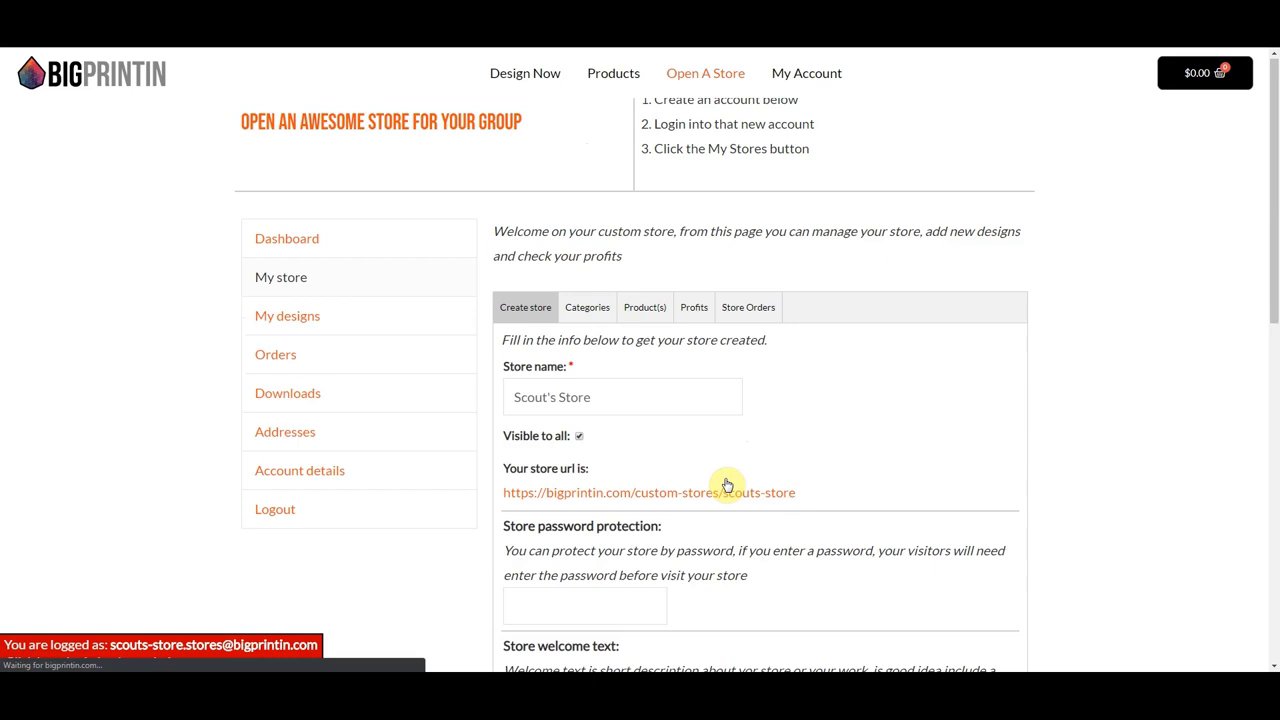
scroll(727, 485, "up", 1)
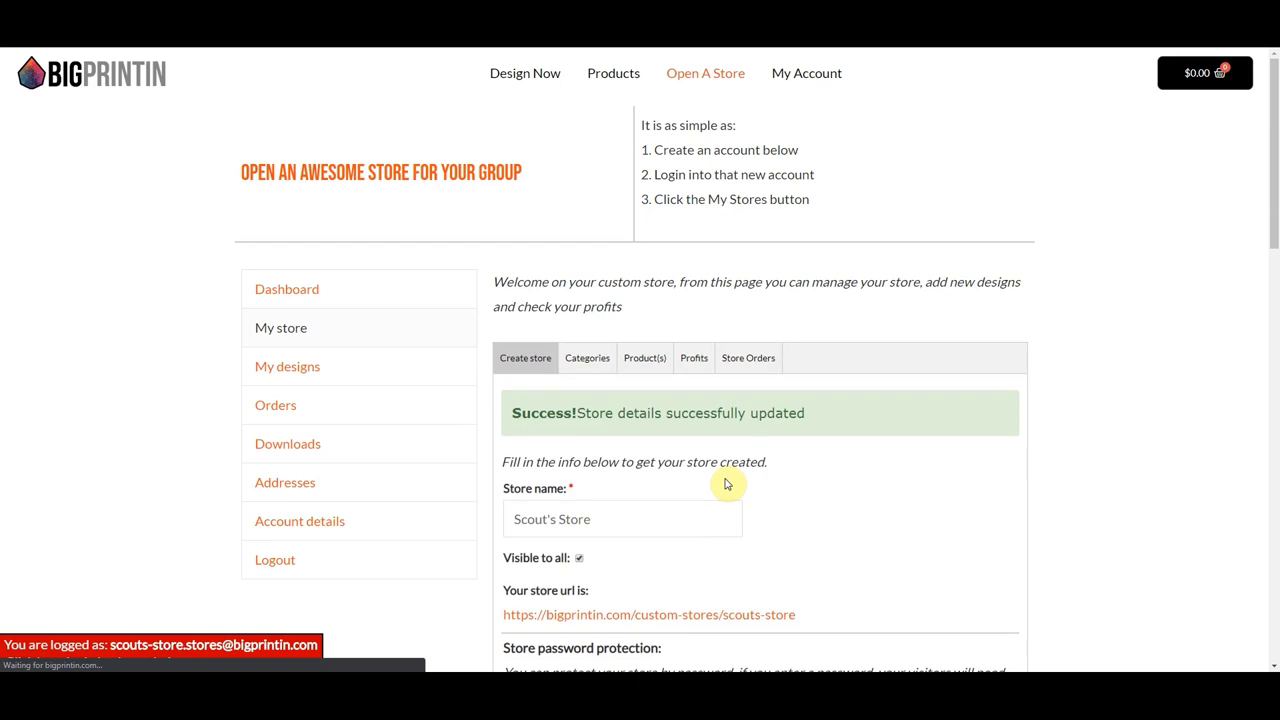
scroll(725, 480, "down", 3)
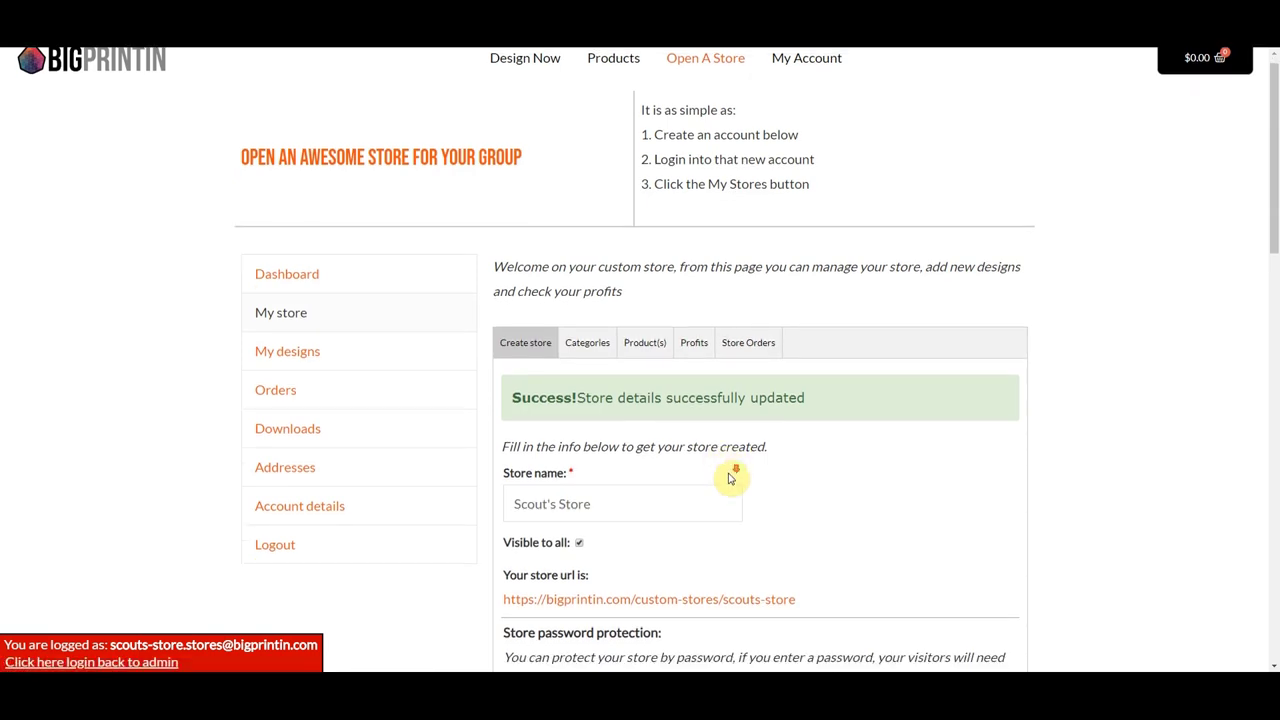
scroll(645, 553, "up", 3)
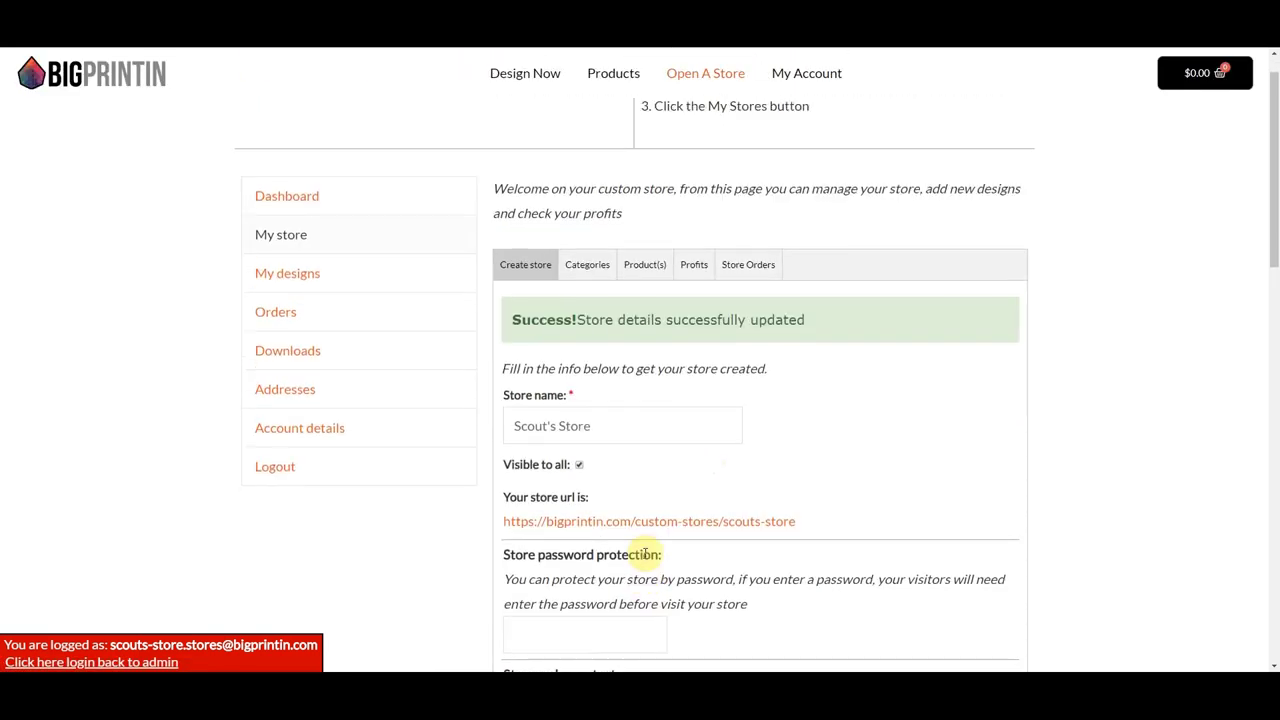
- Create the categories Tshirts, Hats and Youth Shirts on the store's Categories page
left_click(589, 366)
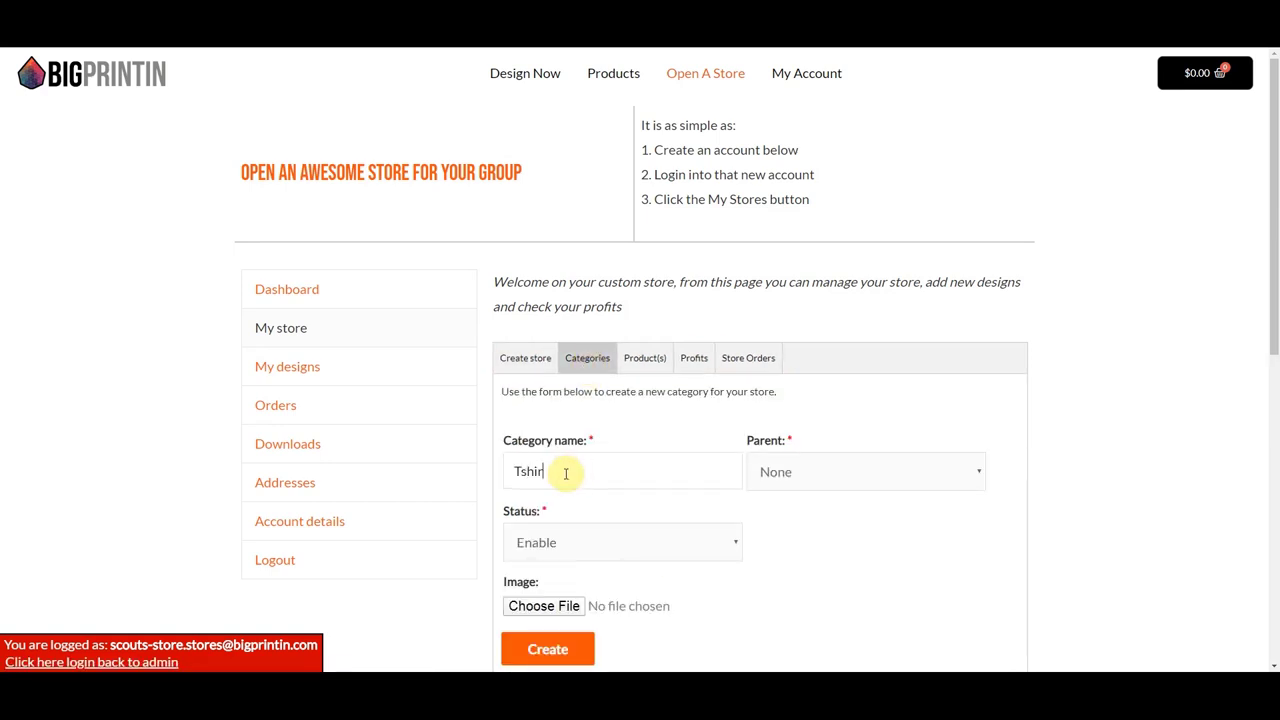
left_click(565, 473)
type("Tshirts")
scroll(566, 509, "down", 1)
left_click(548, 653)
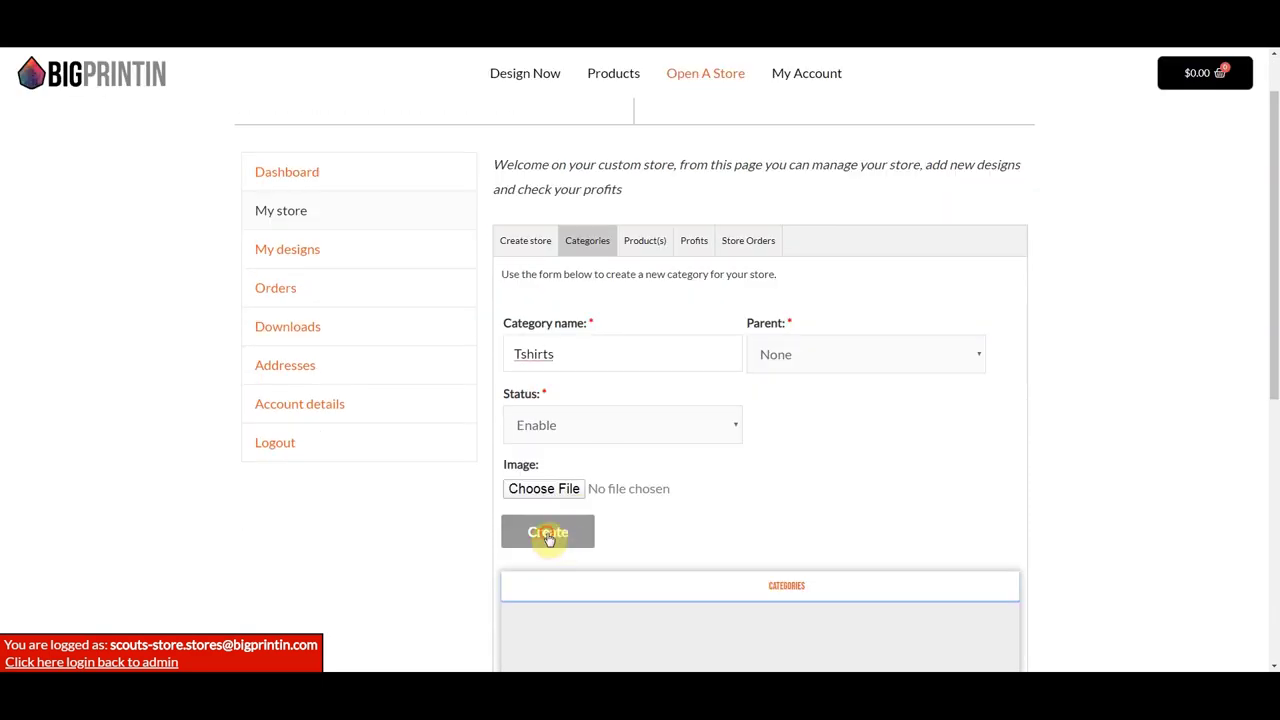
left_click(541, 527)
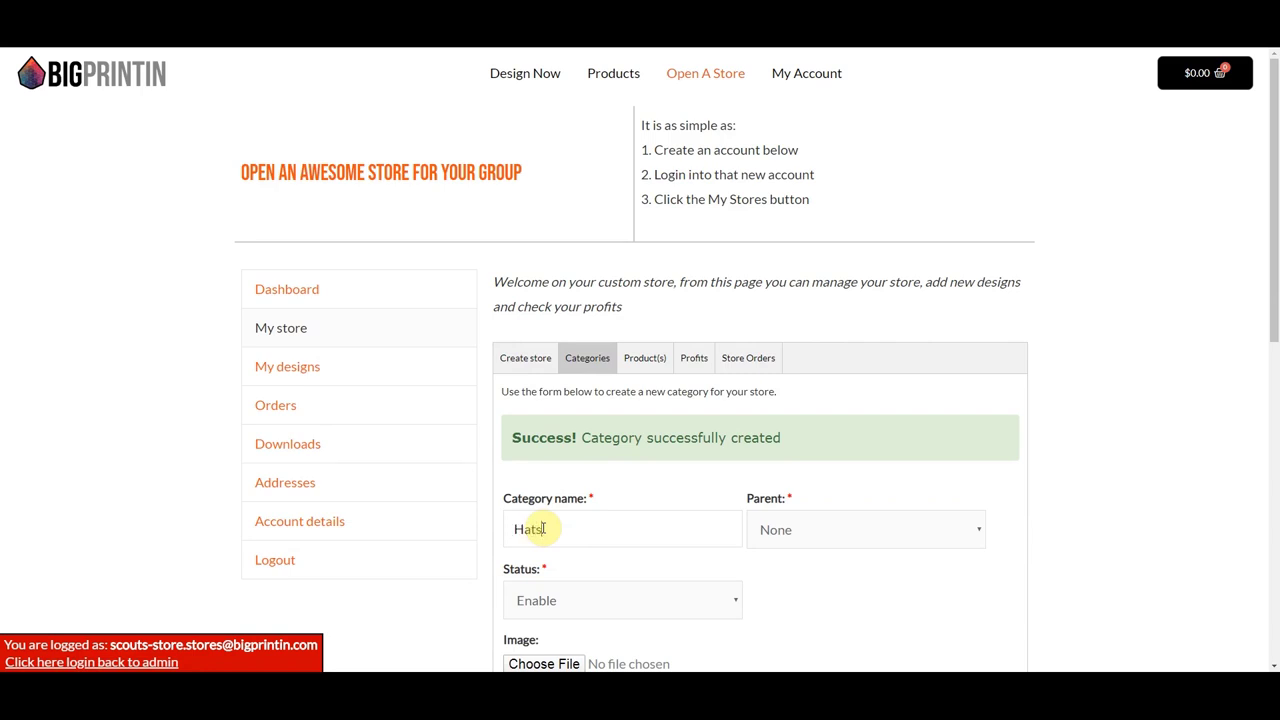
scroll(580, 518, "down", 1)
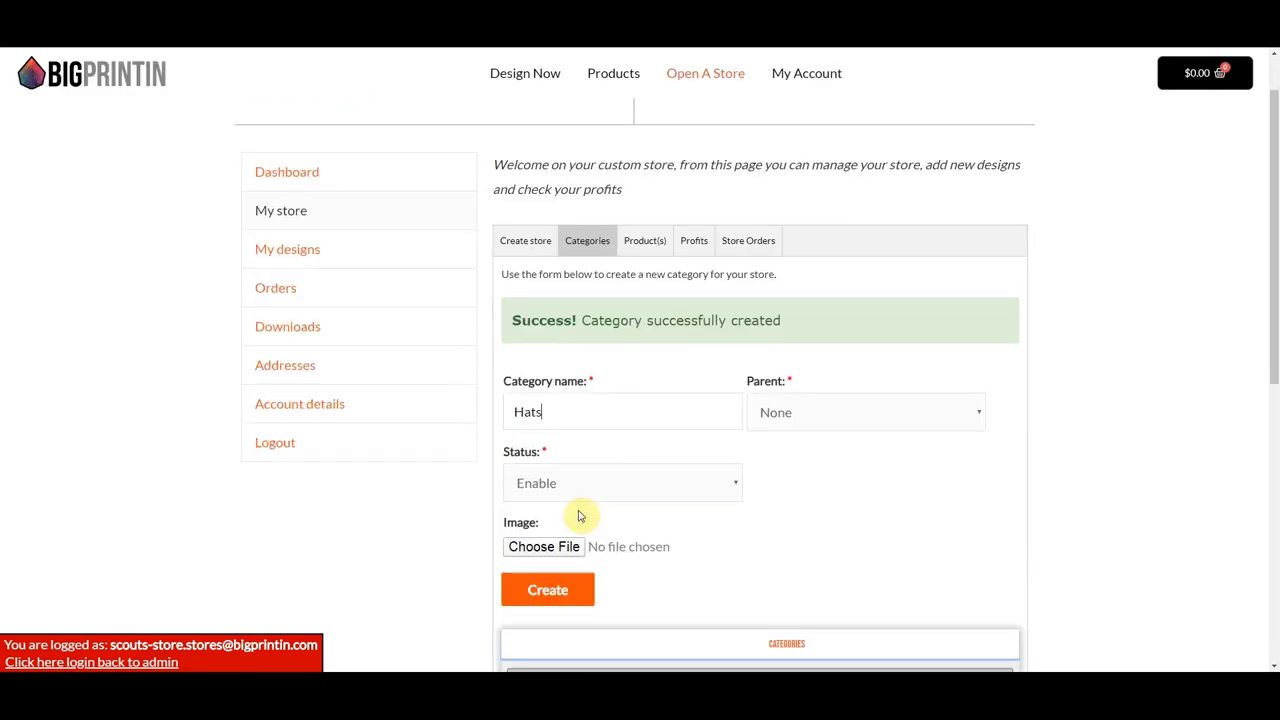
left_click(545, 590)
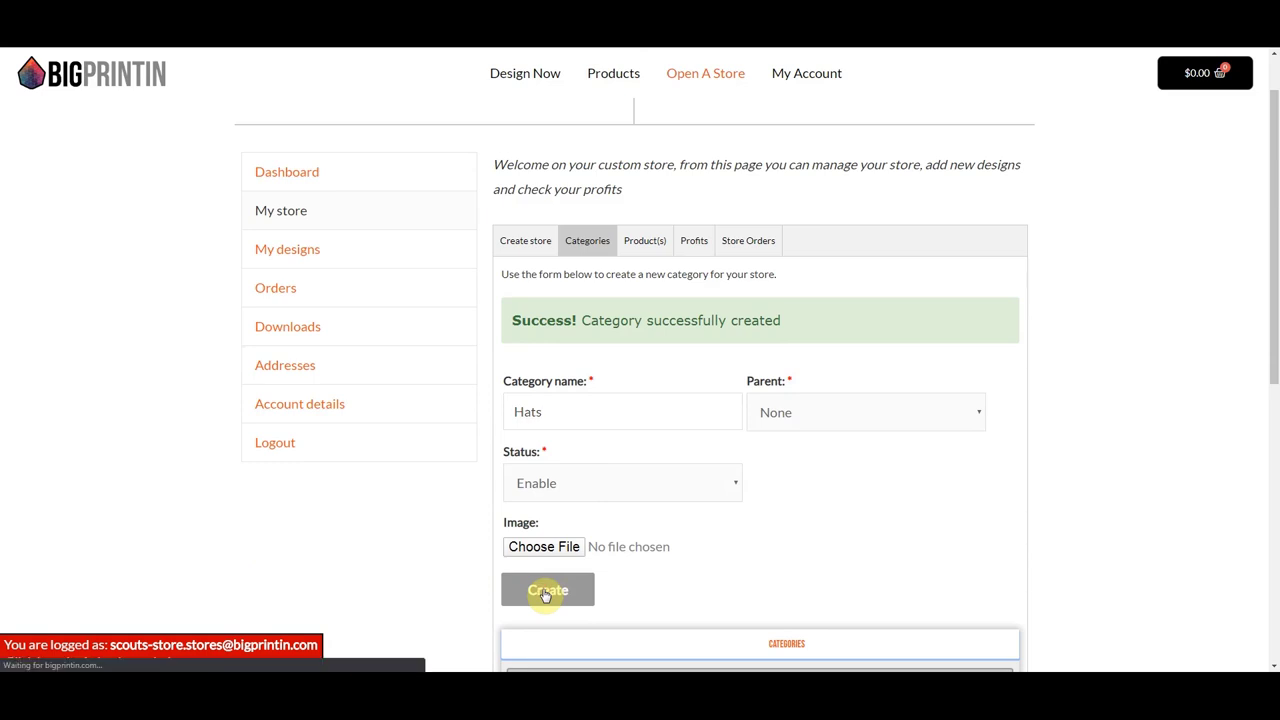
left_click(532, 528)
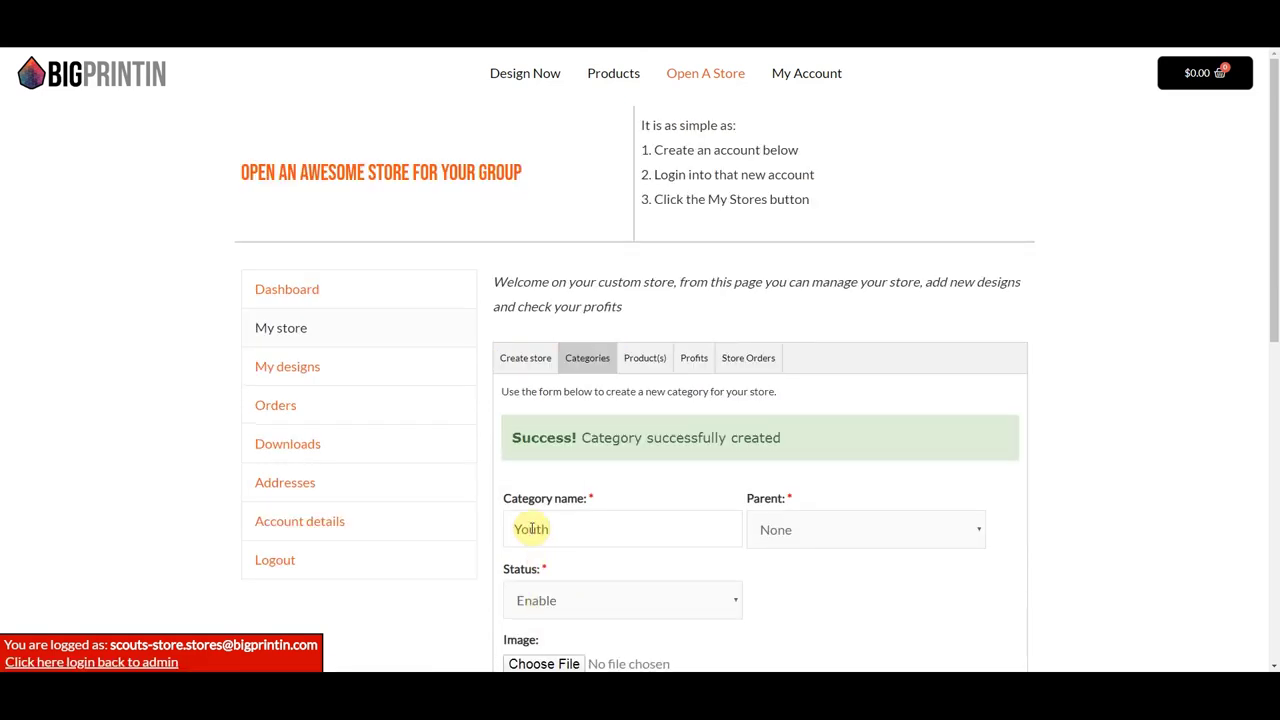
type("Youth Shirts")
scroll(545, 530, "down", 1)
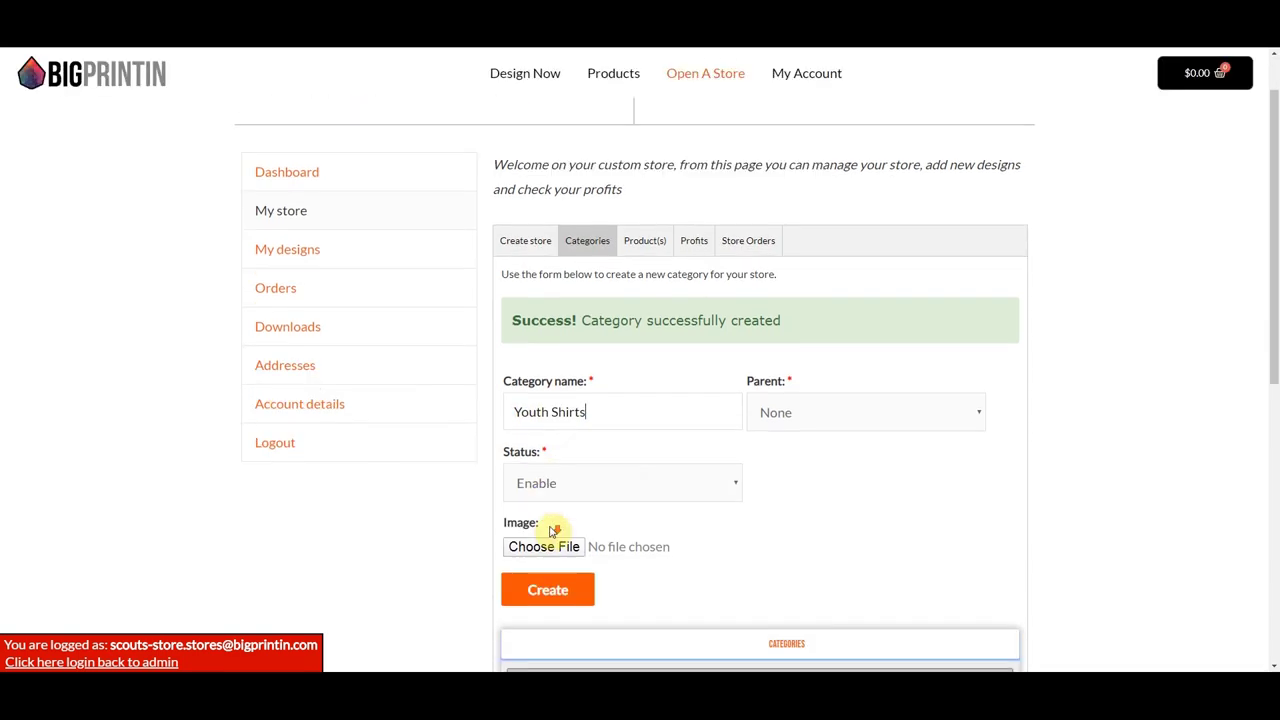
left_click(546, 591)
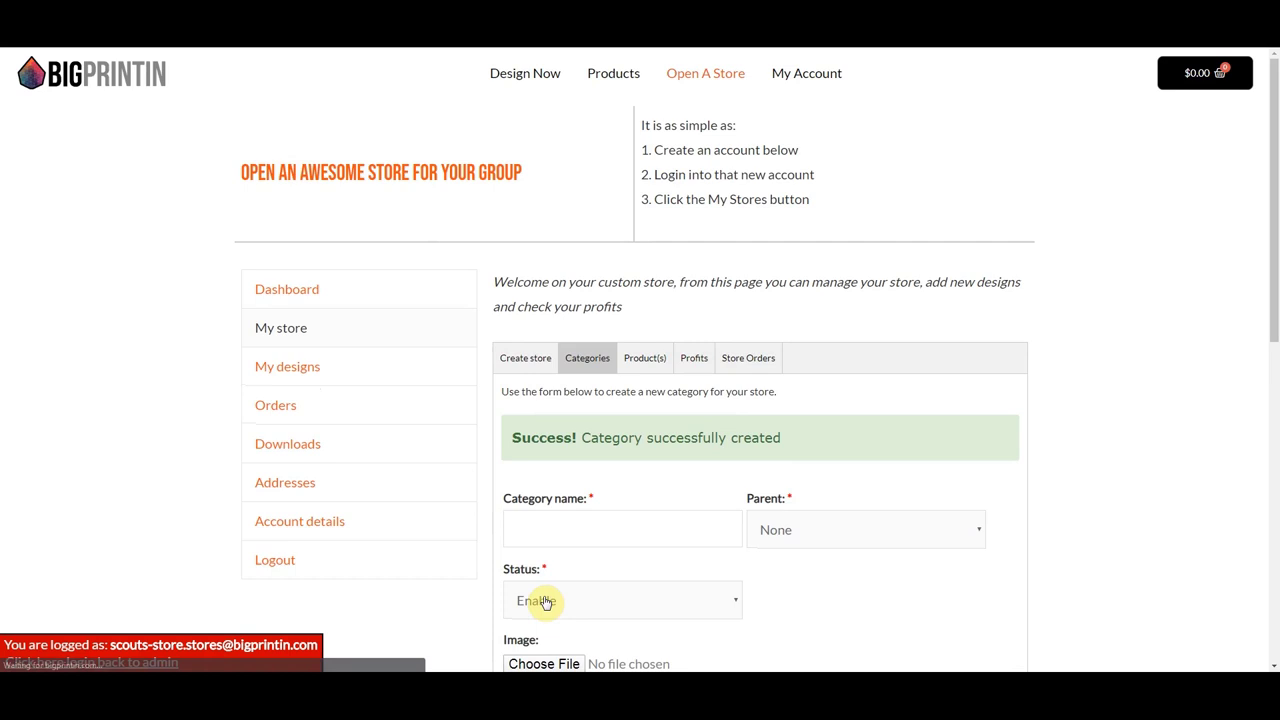
scroll(632, 545, "down", 3)
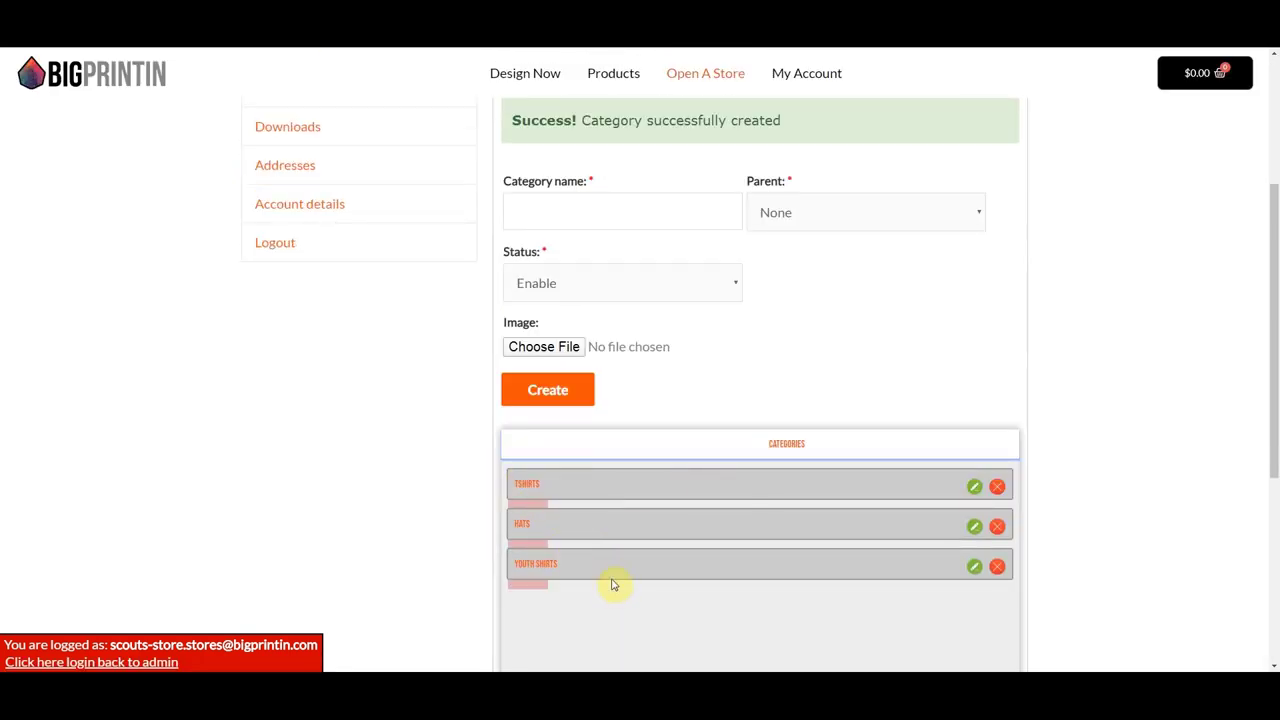
- Drag Hats to the top level above Tshirts and Youth Shirts, confirming each tree update
mouse_move(683, 493)
left_mouse_down()
mouse_move(686, 620)
mouse_move(681, 489)
left_mouse_up()
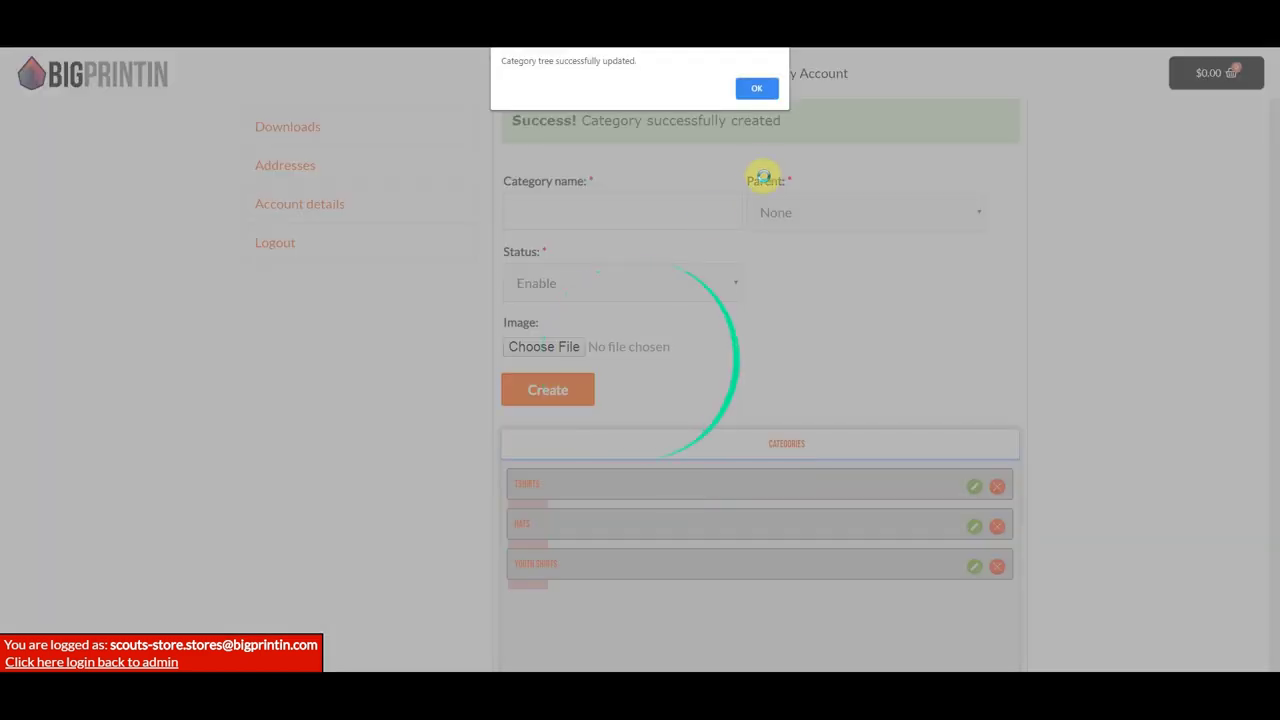
left_click(752, 91)
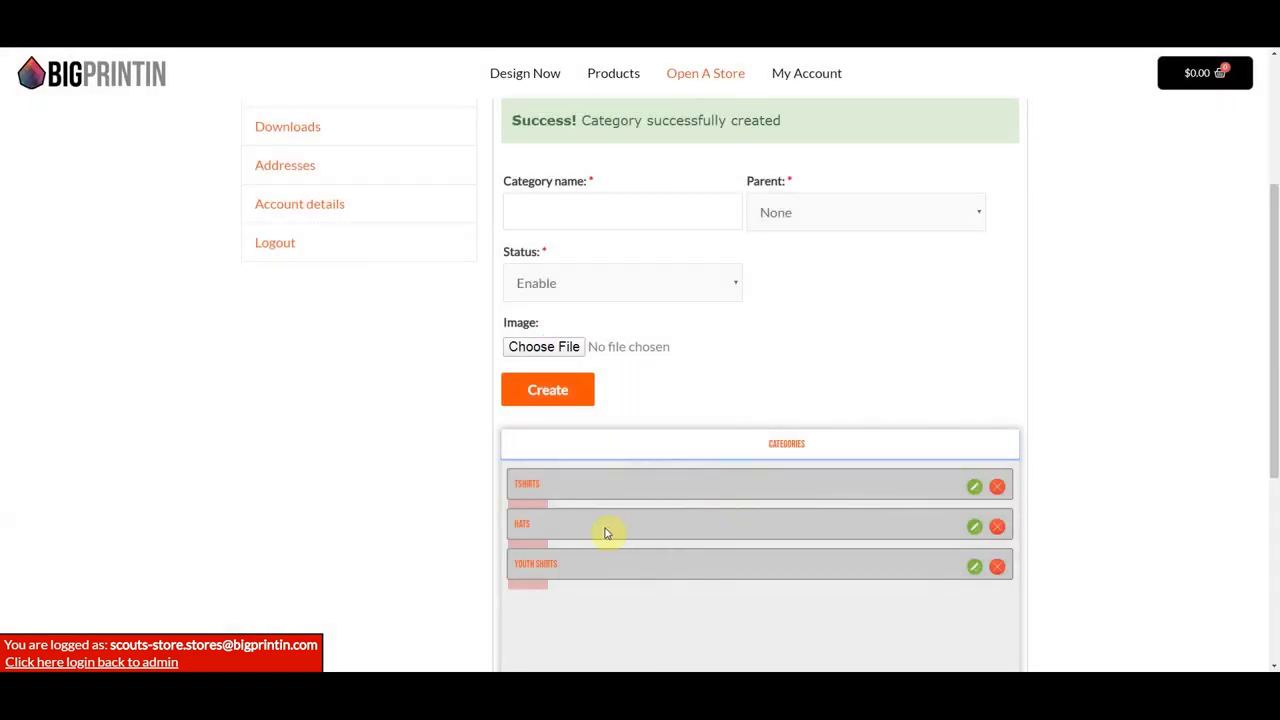
left_click_drag(602, 533, 645, 527)
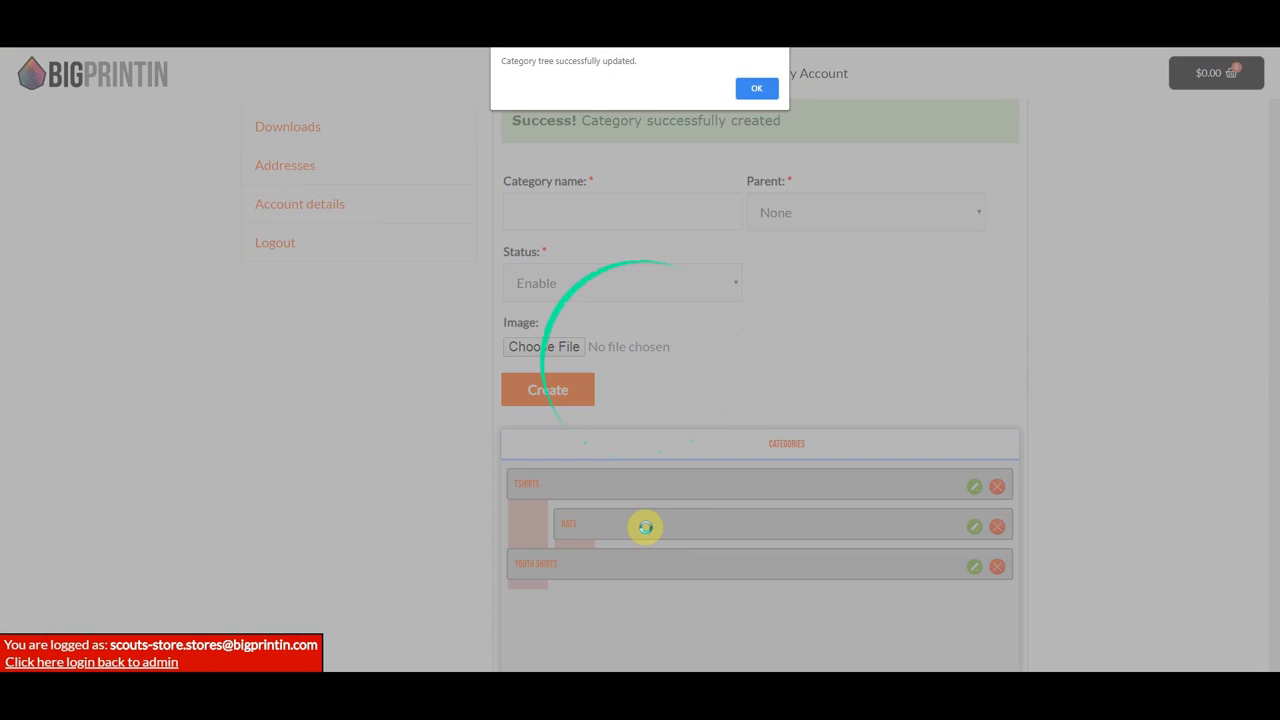
left_click(756, 89)
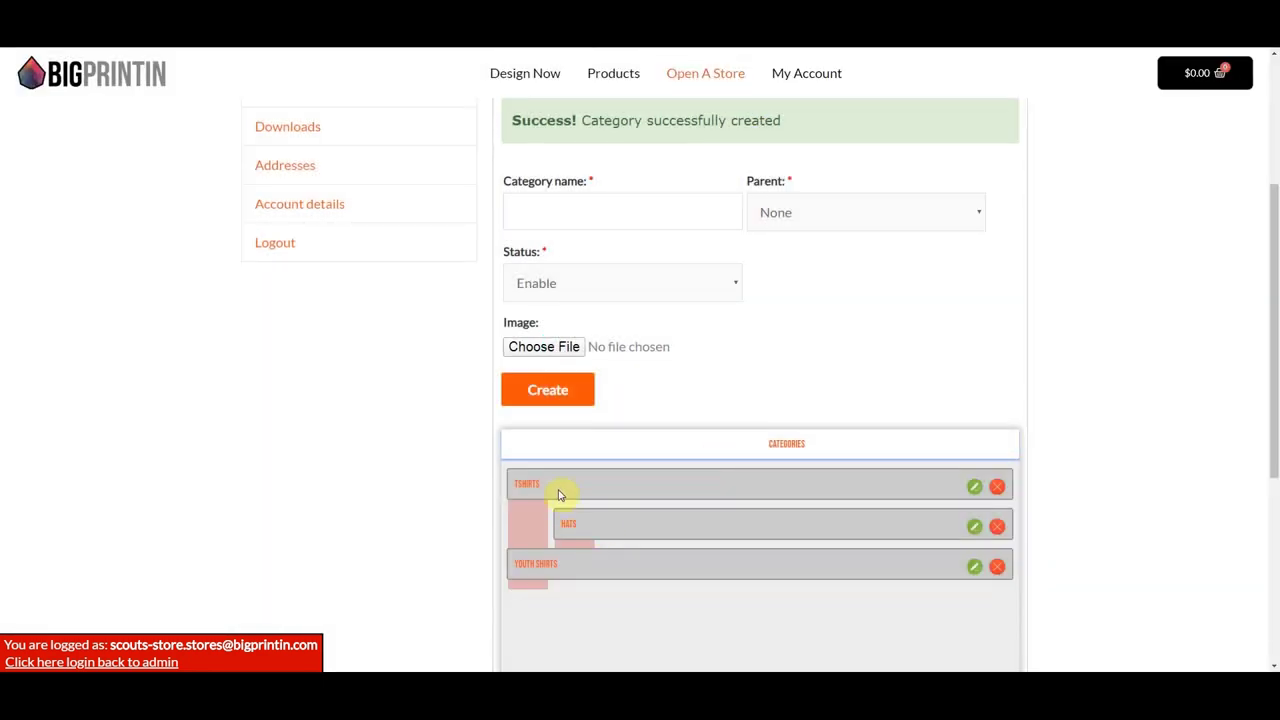
left_click_drag(620, 530, 568, 525)
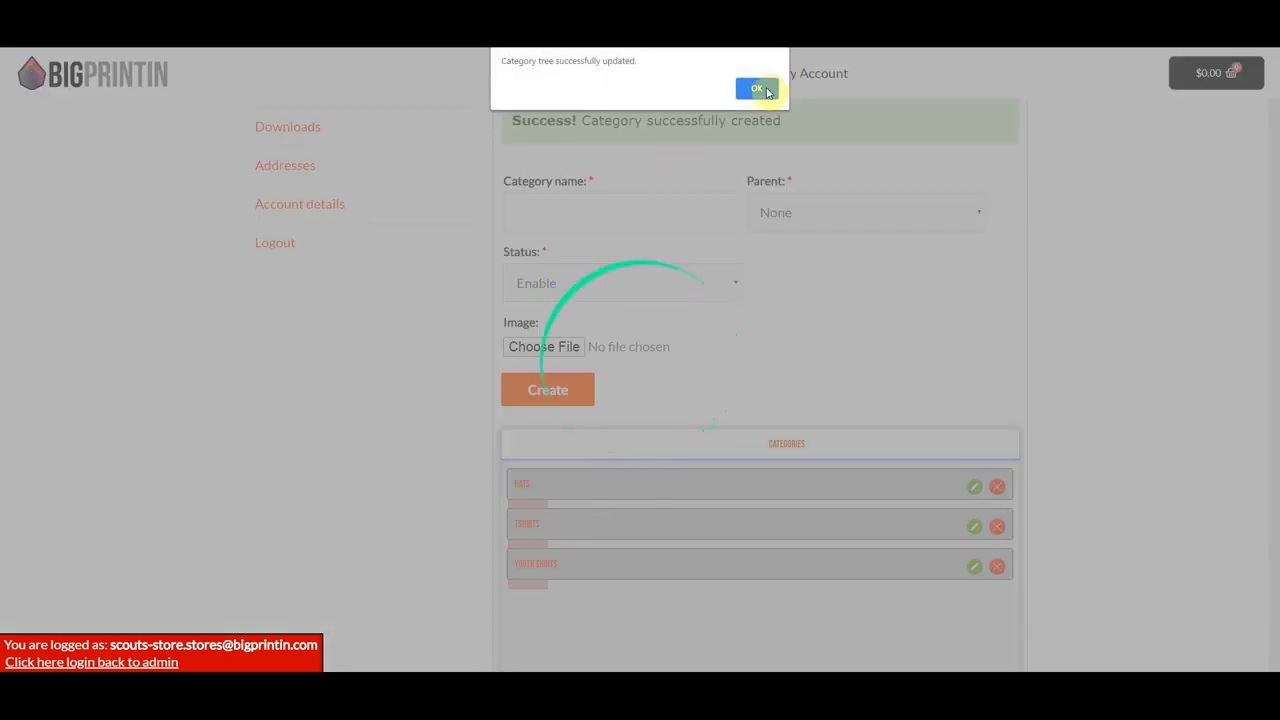
left_click(766, 88)
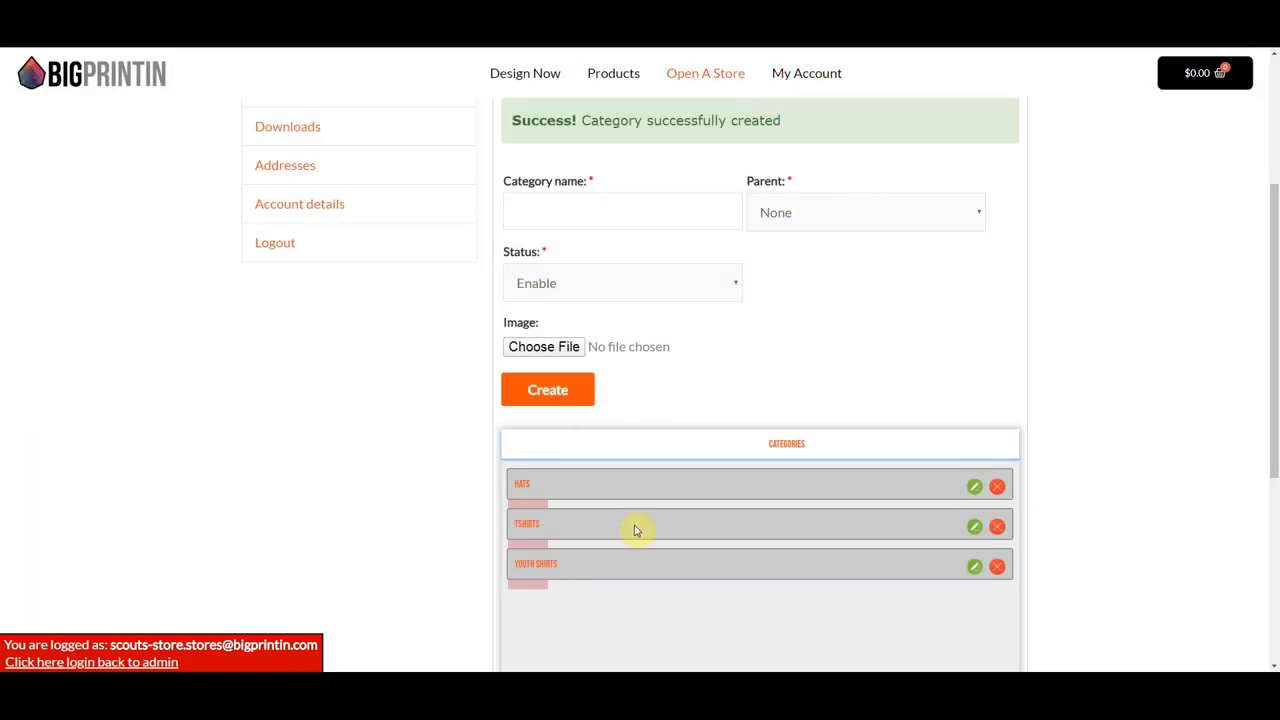
scroll(637, 528, "up", 3)
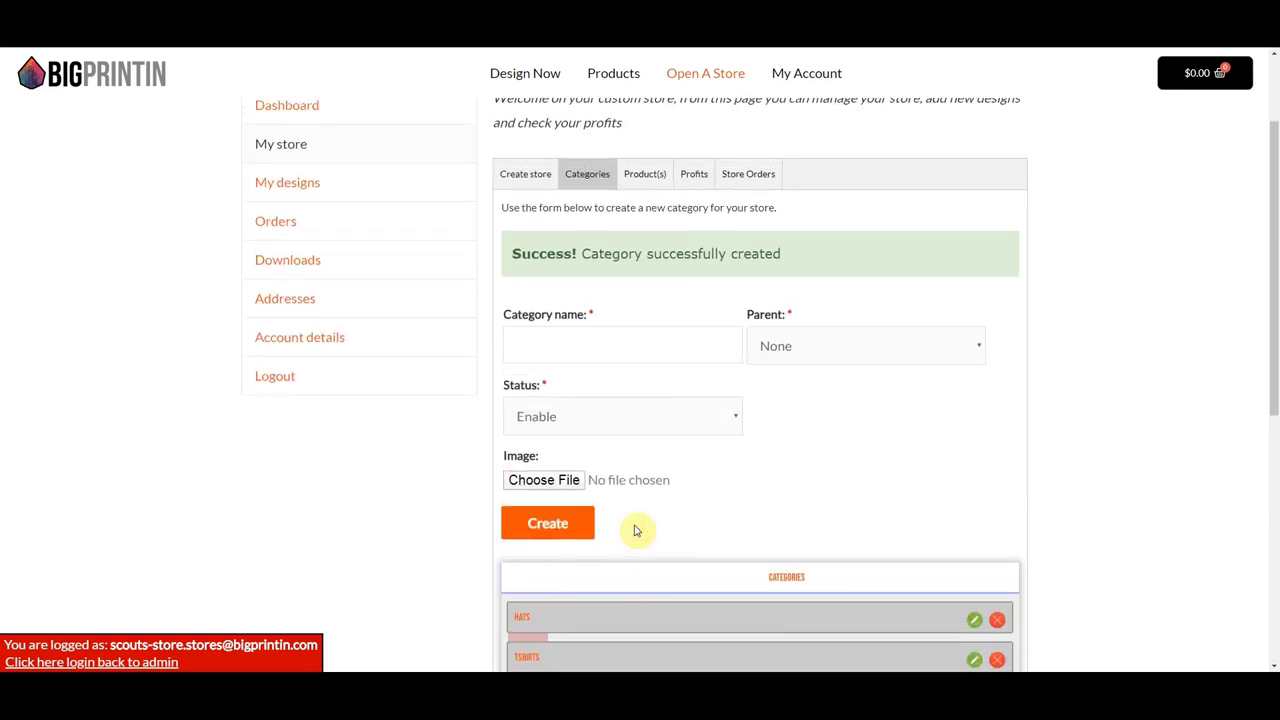
- Add a new product from the Product(s) tab and pick the Red/Ivory Windale Cap under Hats
left_click(642, 178)
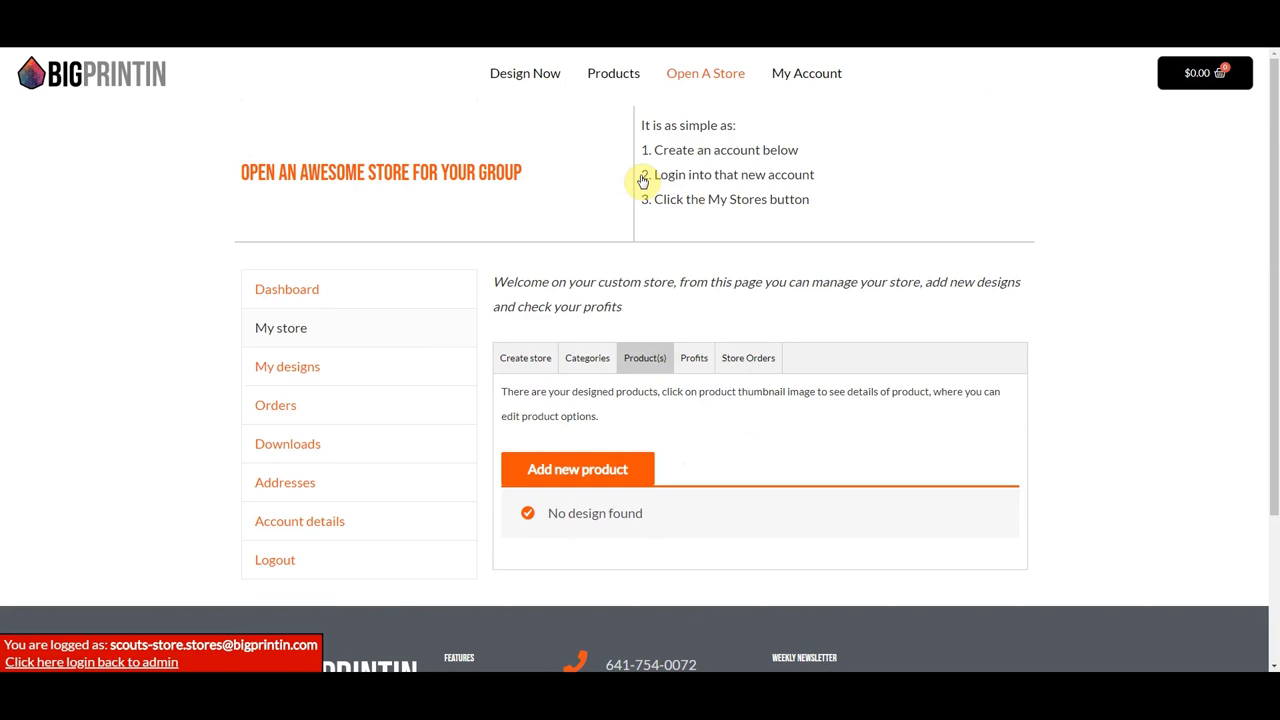
left_click(595, 472)
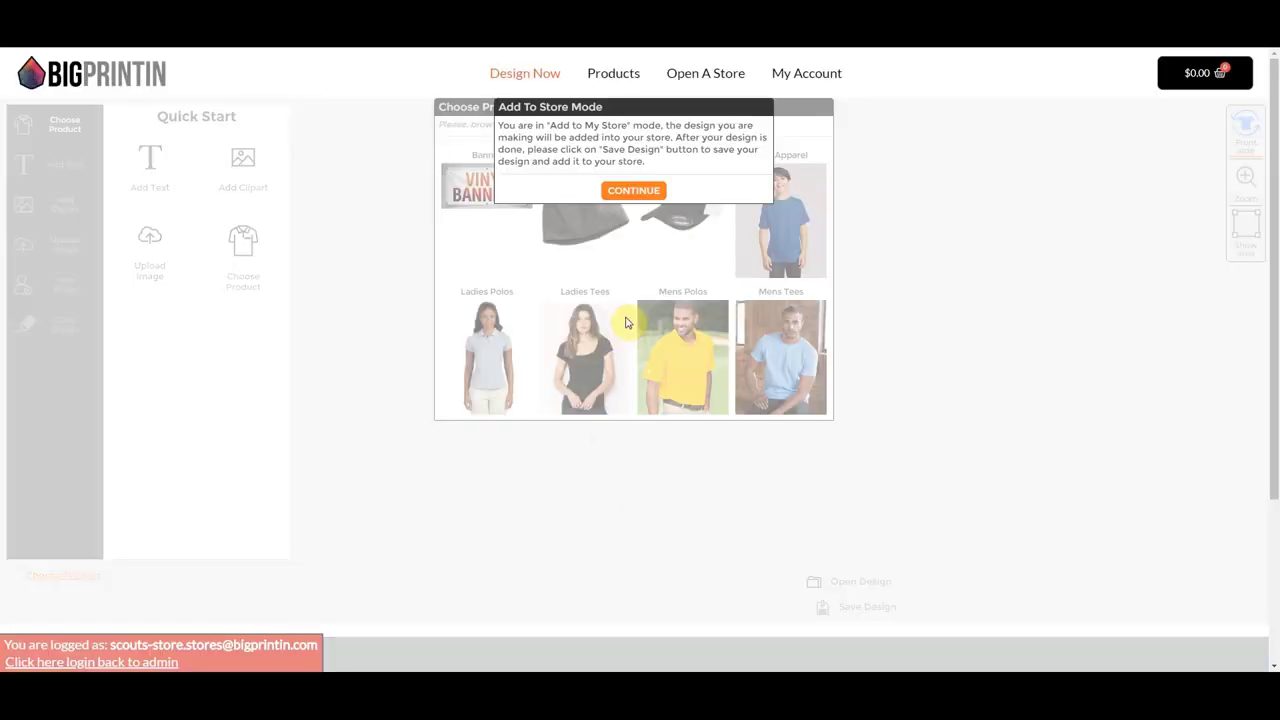
left_click(634, 191)
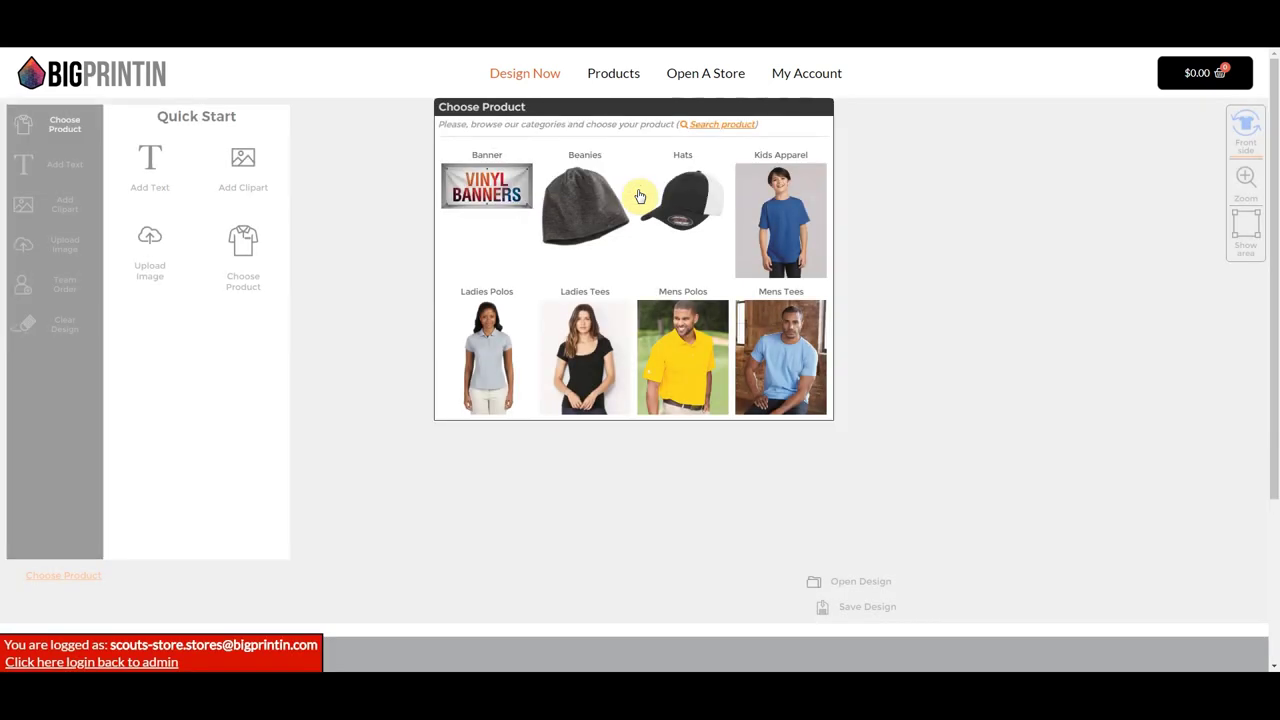
left_click(696, 208)
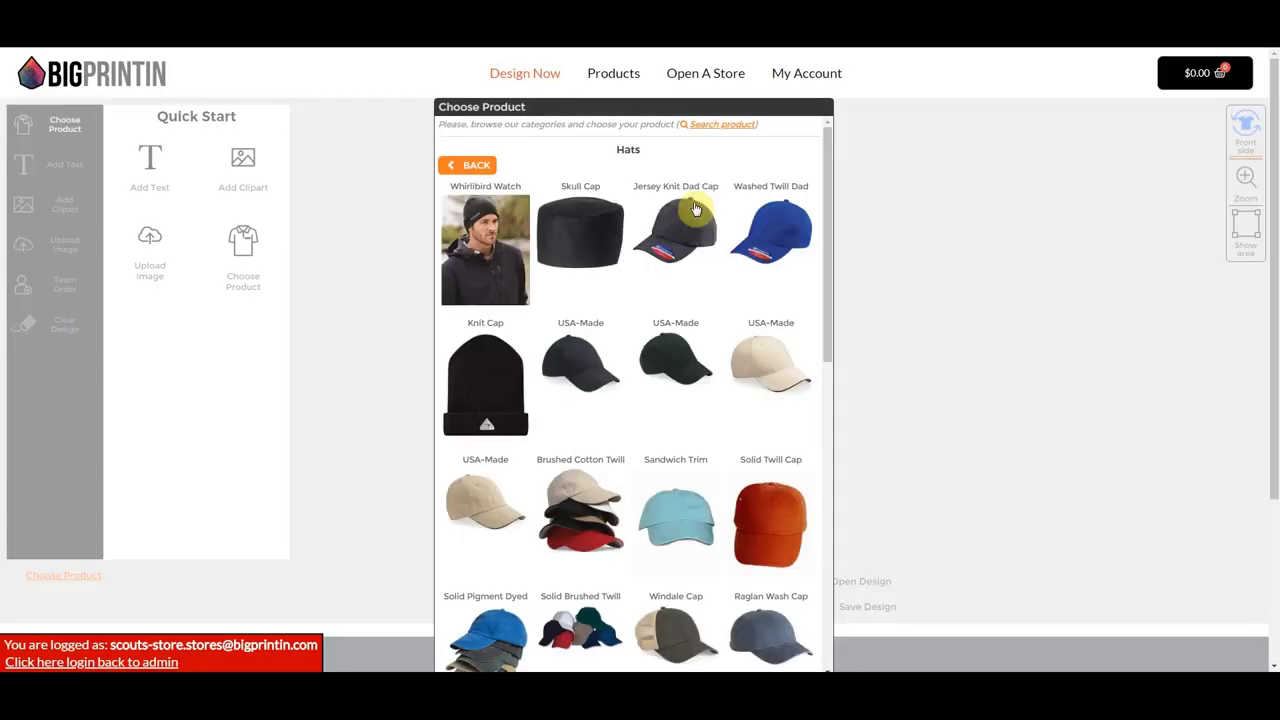
left_click_drag(827, 220, 843, 314)
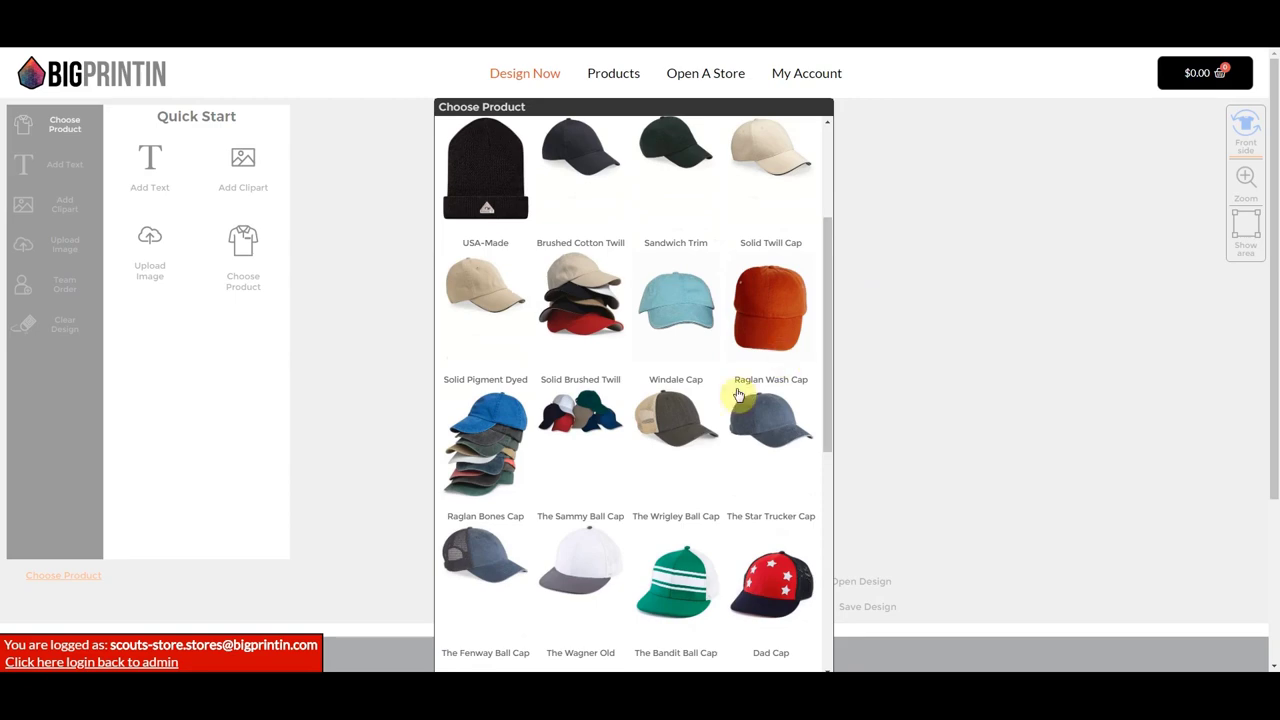
left_click(673, 408)
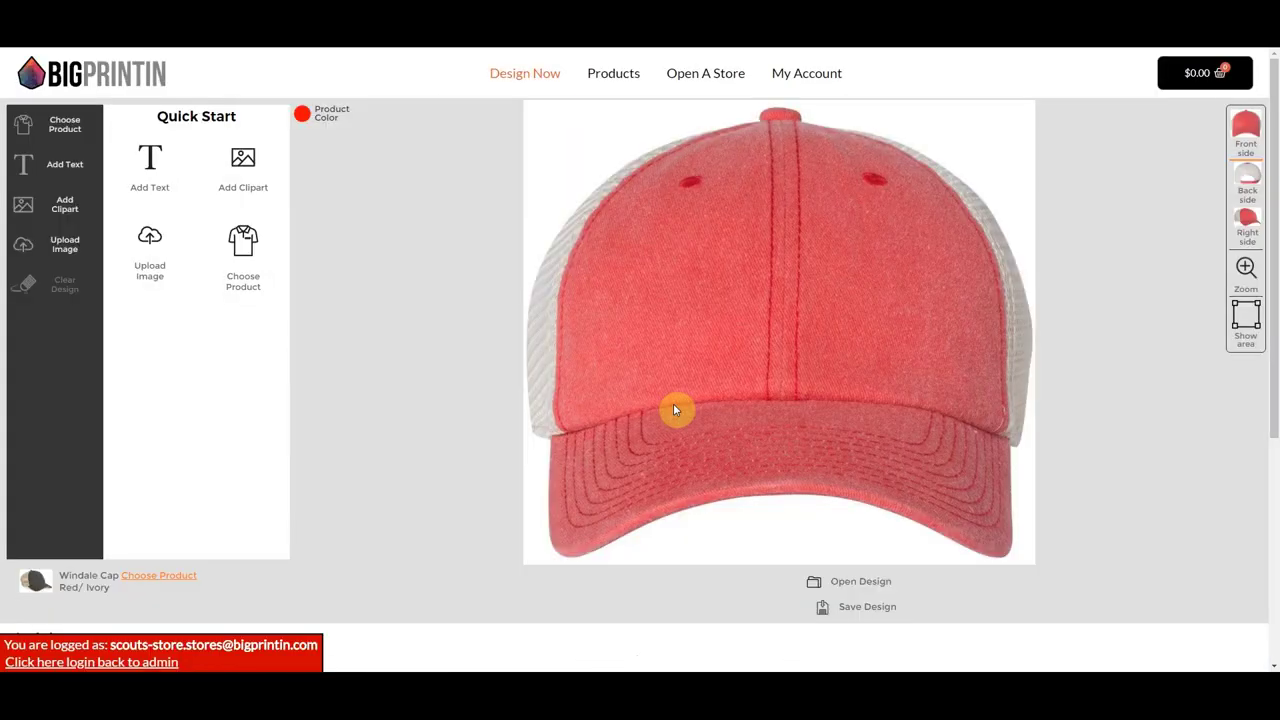
- Switch the cap to Royal blue and upload the logo image from the w2i folder
left_click(302, 114)
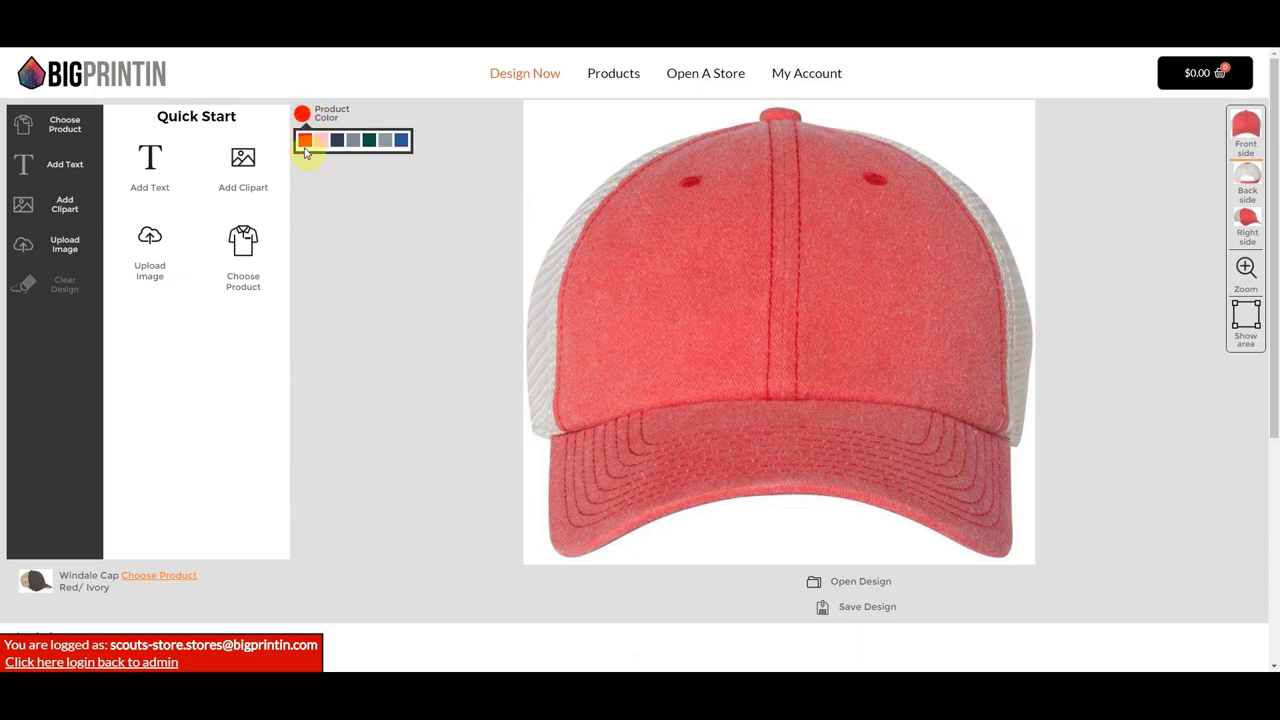
left_click(404, 142)
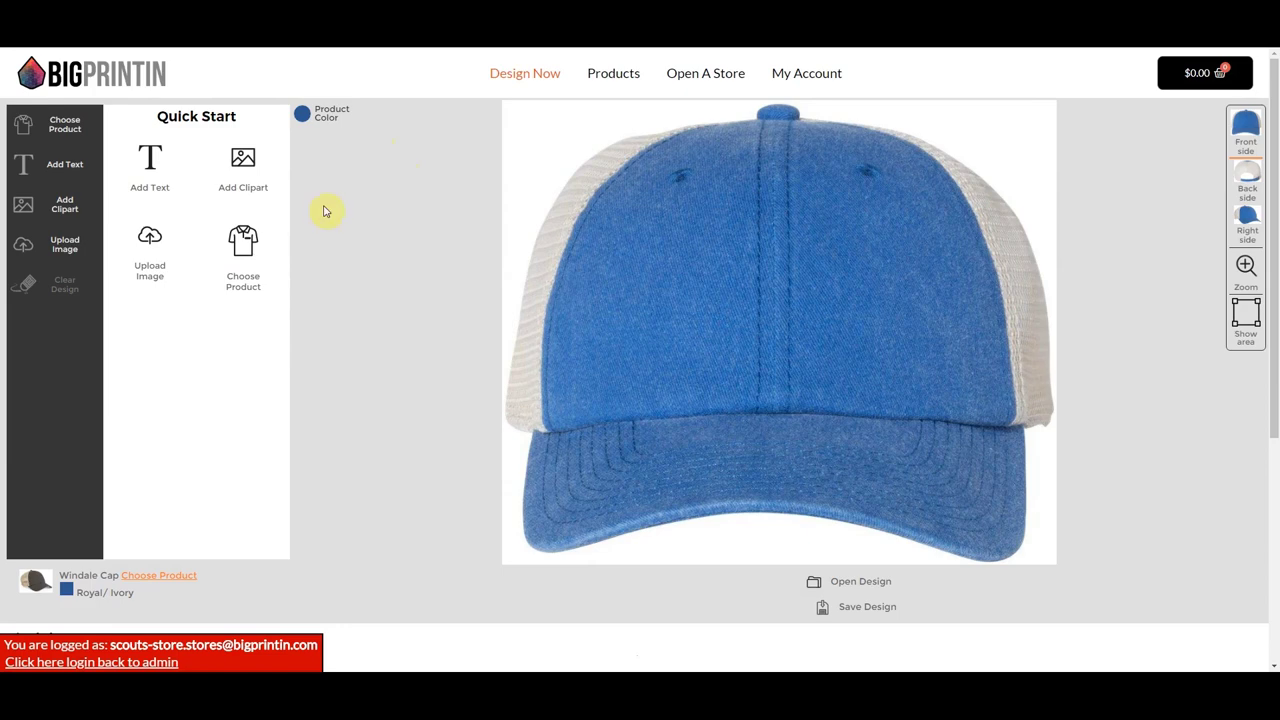
left_click(150, 242)
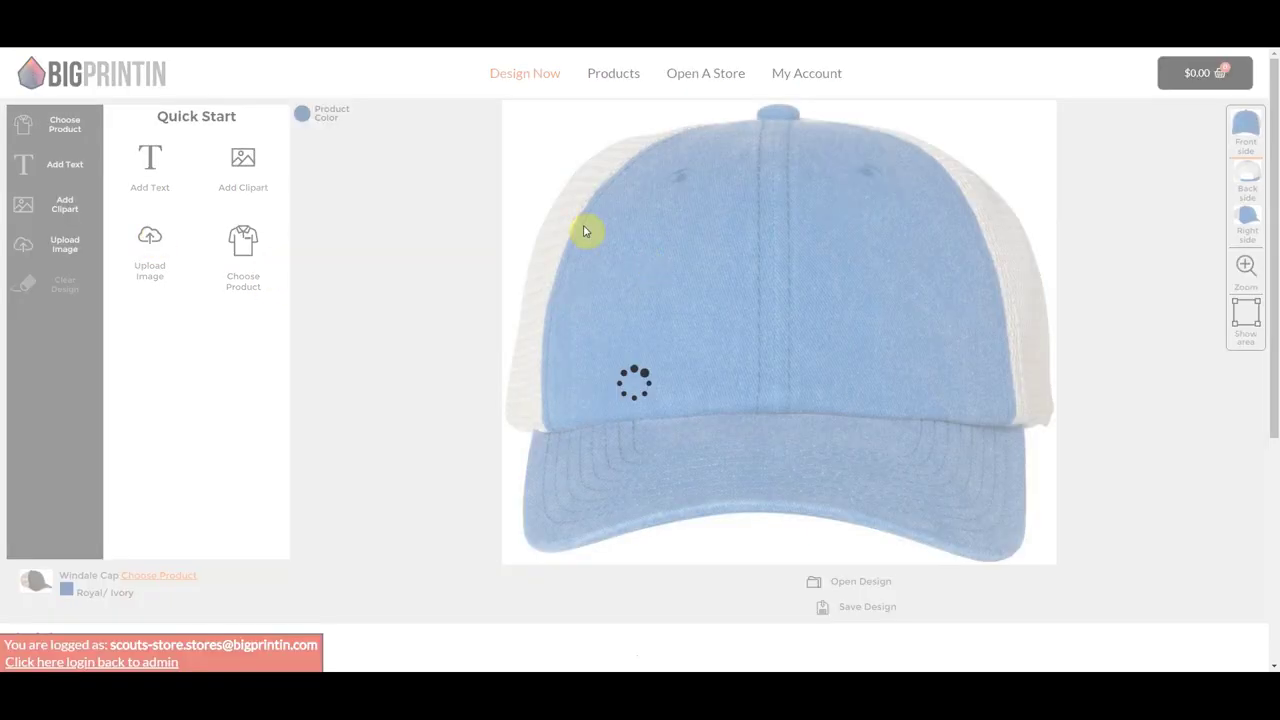
left_click(463, 200)
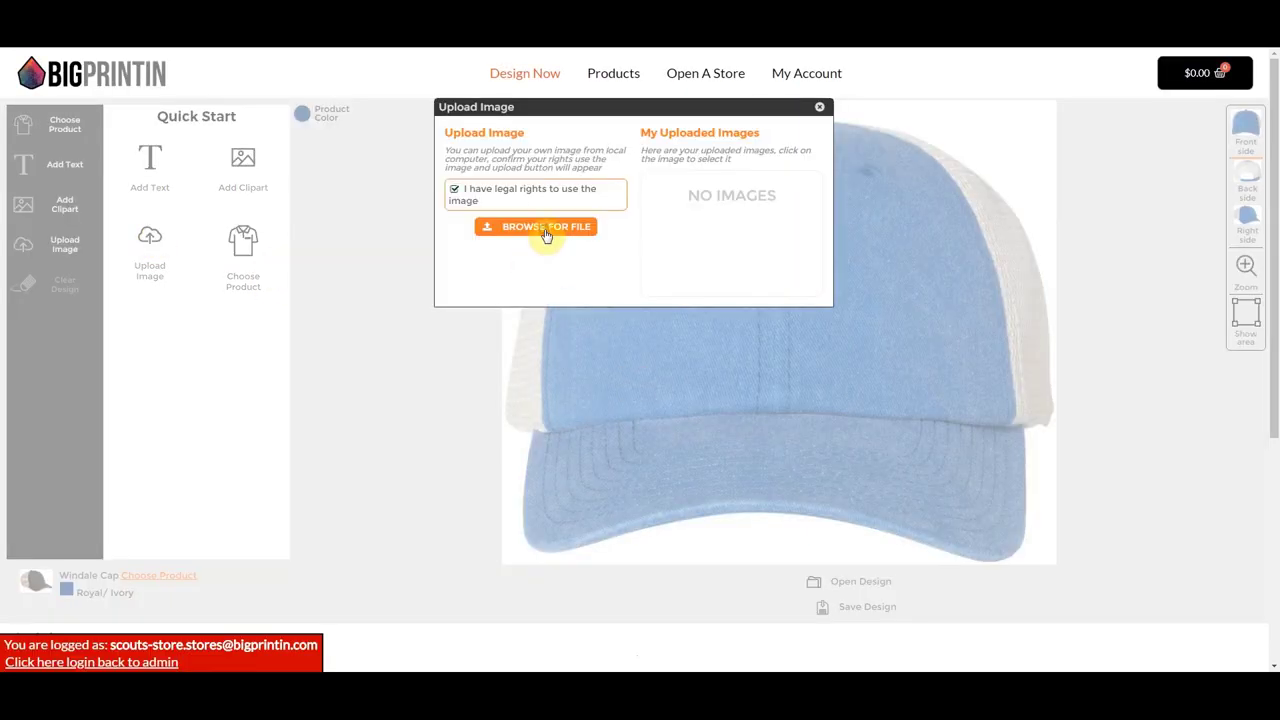
left_click(546, 229)
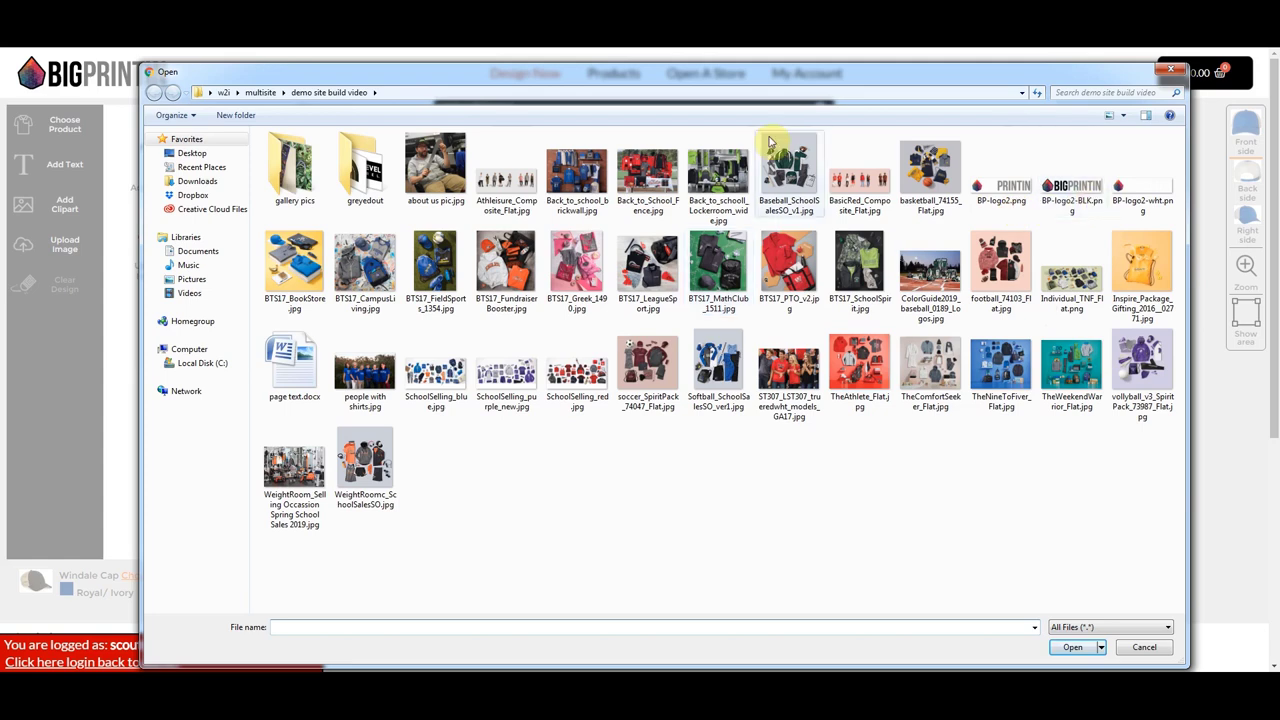
left_click(223, 92)
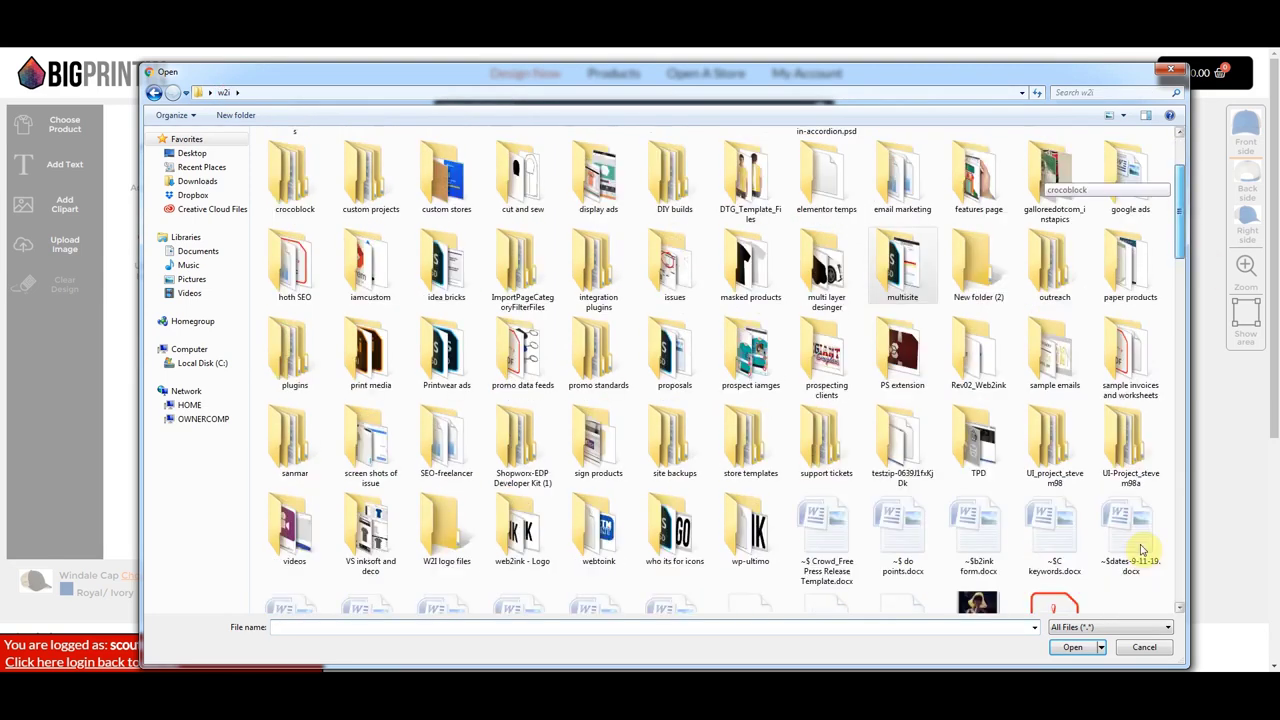
scroll(1140, 548, "down", 5)
double_click(1020, 565)
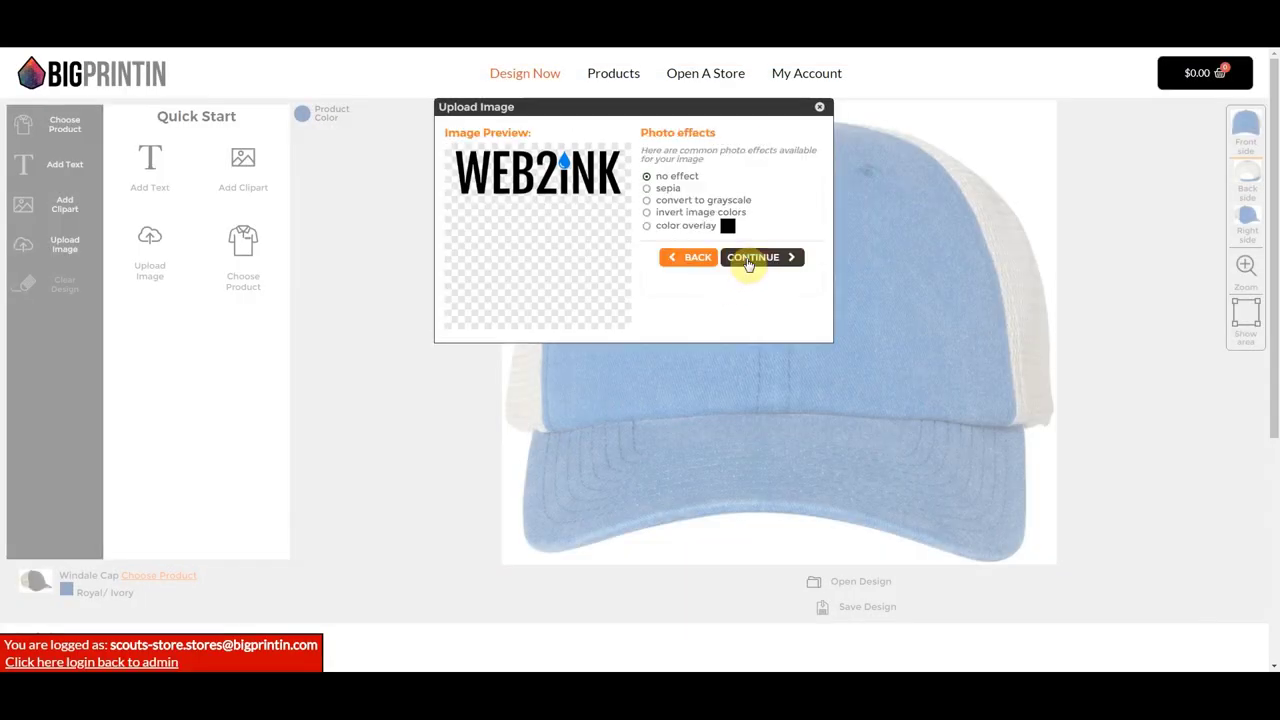
left_click(750, 258)
- Set the logo to 2 ink colours, black and blue, and place it on the cap
left_click(766, 177)
left_click(760, 218)
left_click(650, 207)
scroll(734, 275, "down", 5)
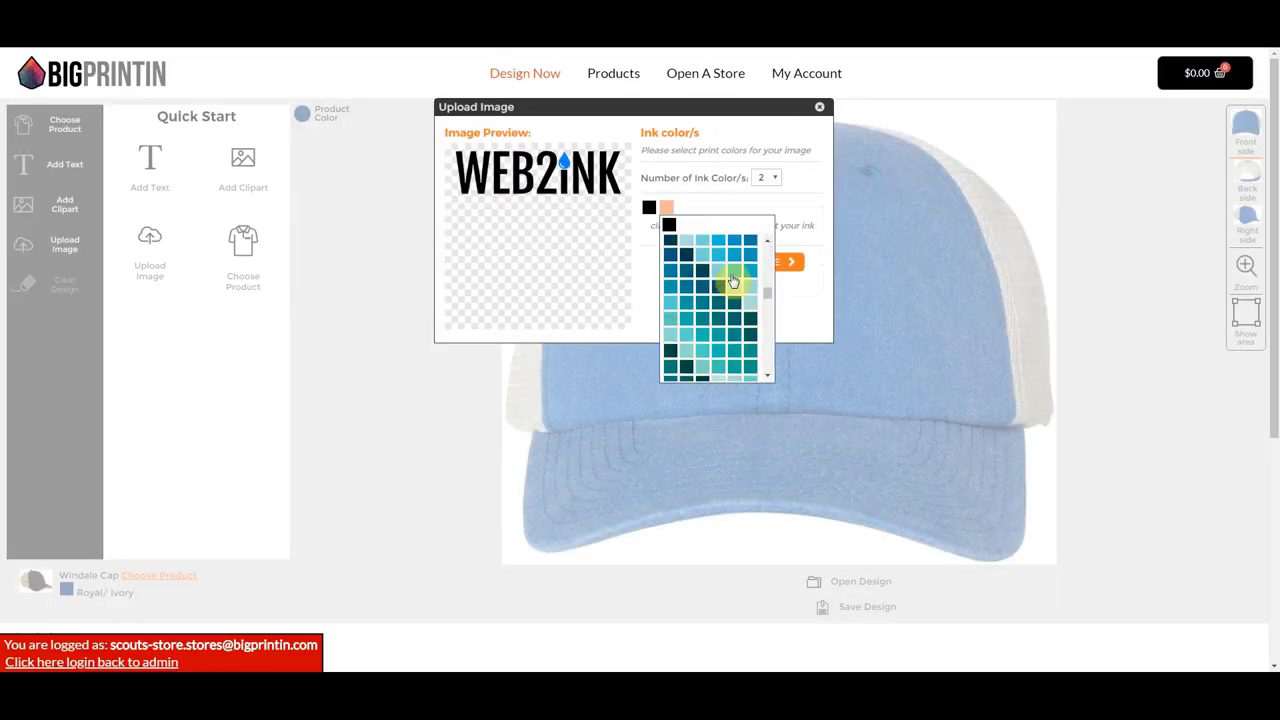
left_click(684, 318)
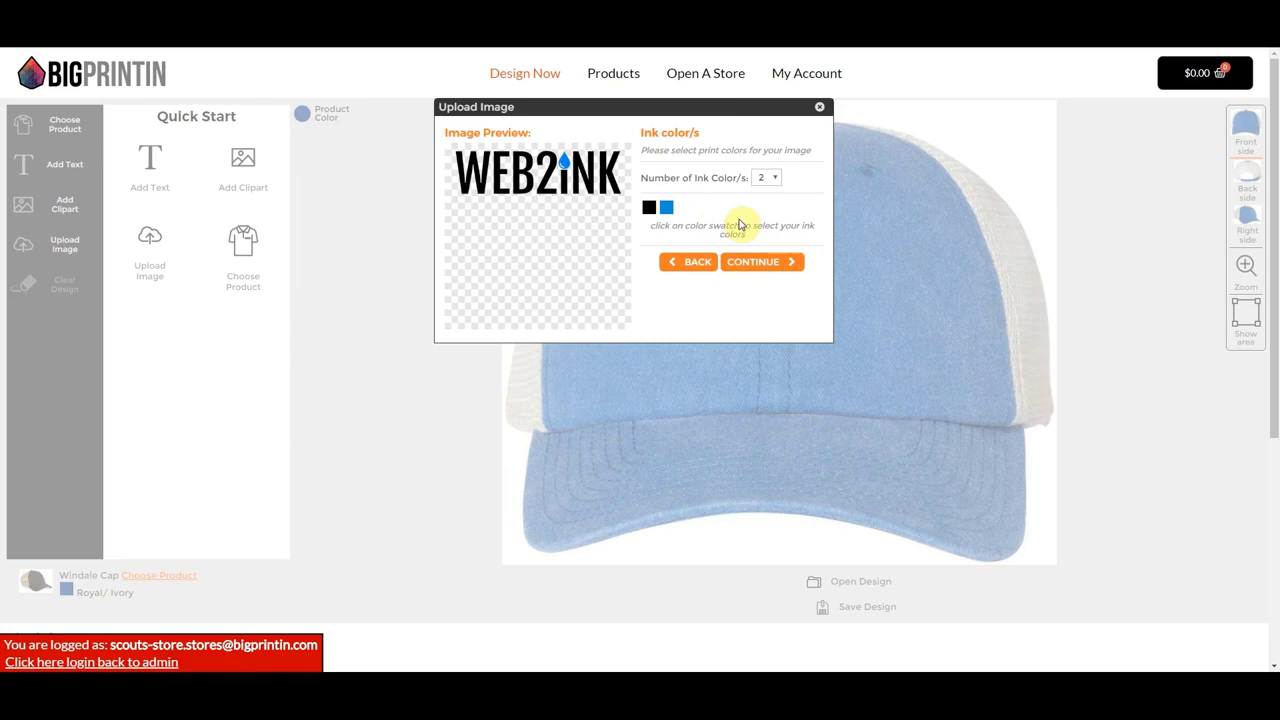
left_click(757, 261)
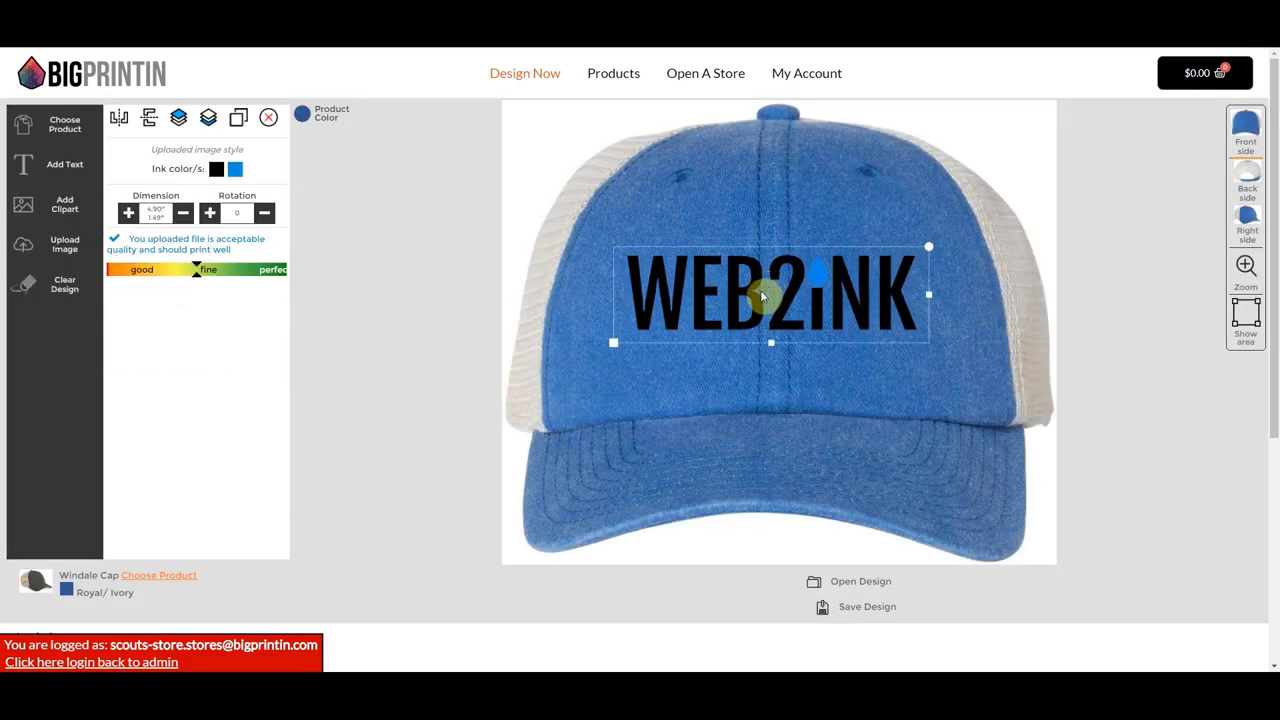
- Shrink the logo to 4.15 inches wide and save the cap design
left_click(620, 346)
left_click(690, 312)
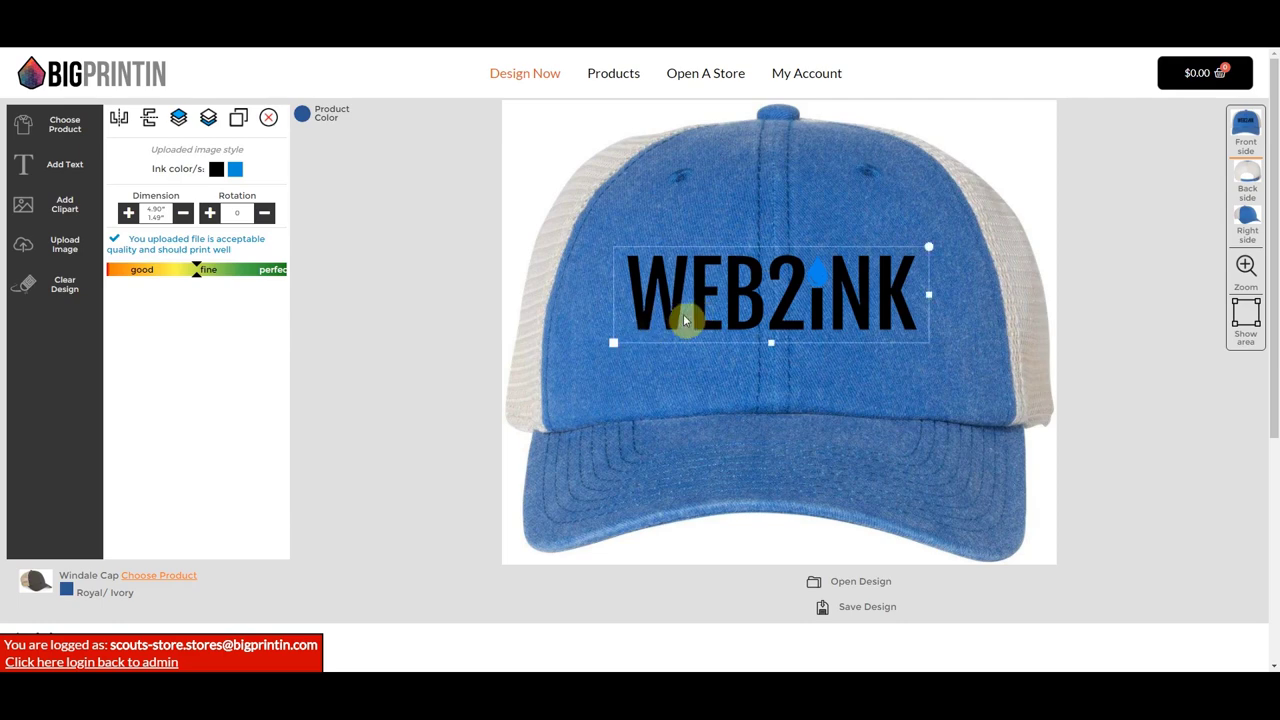
left_click_drag(611, 345, 636, 334)
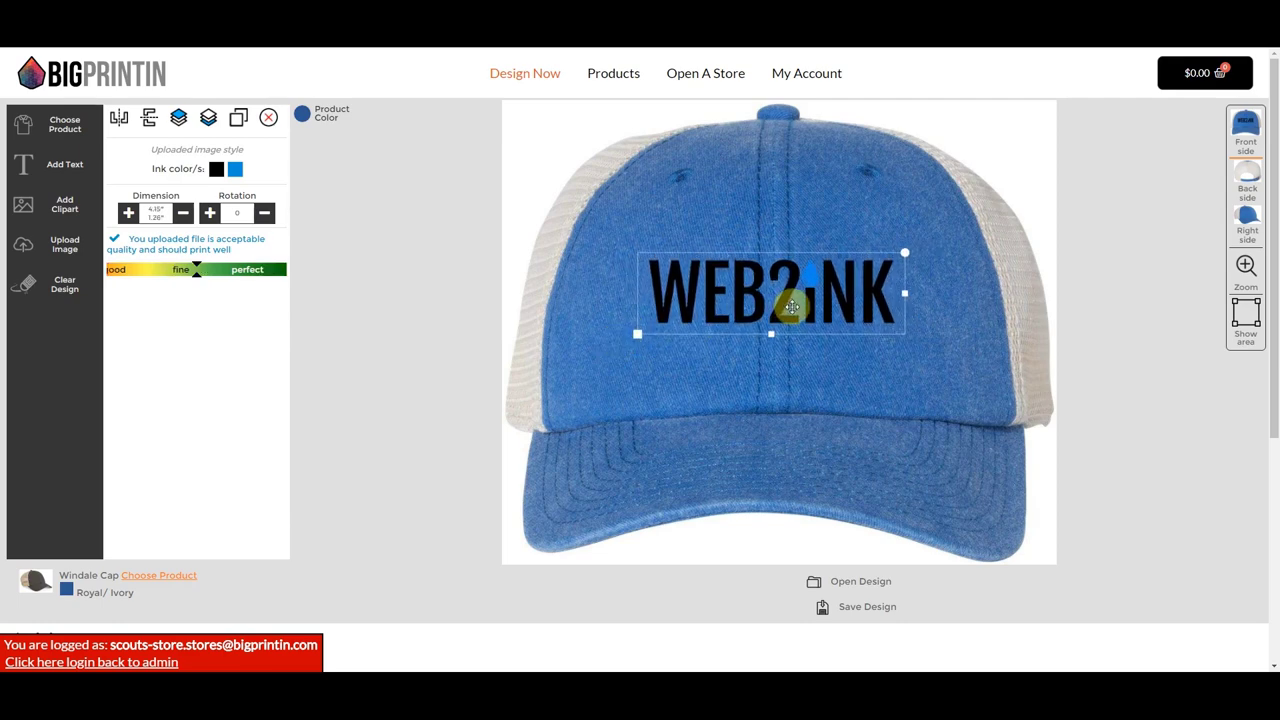
left_click(629, 223)
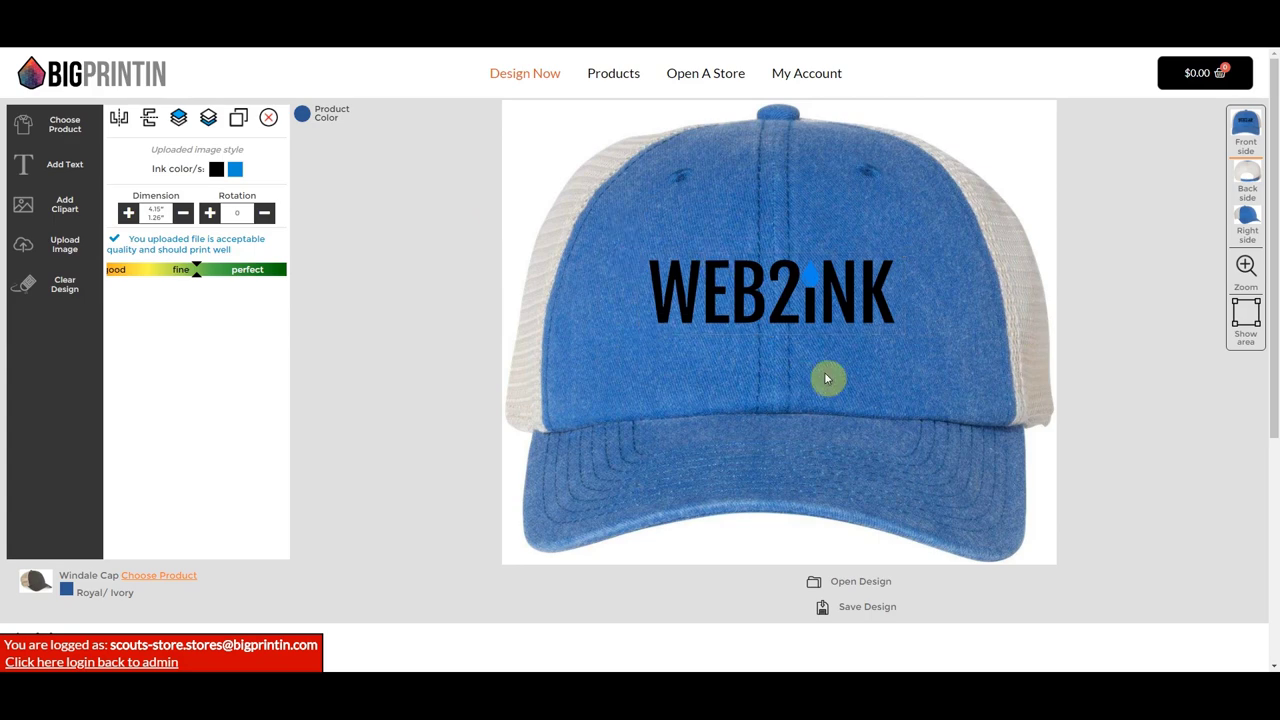
left_click(866, 607)
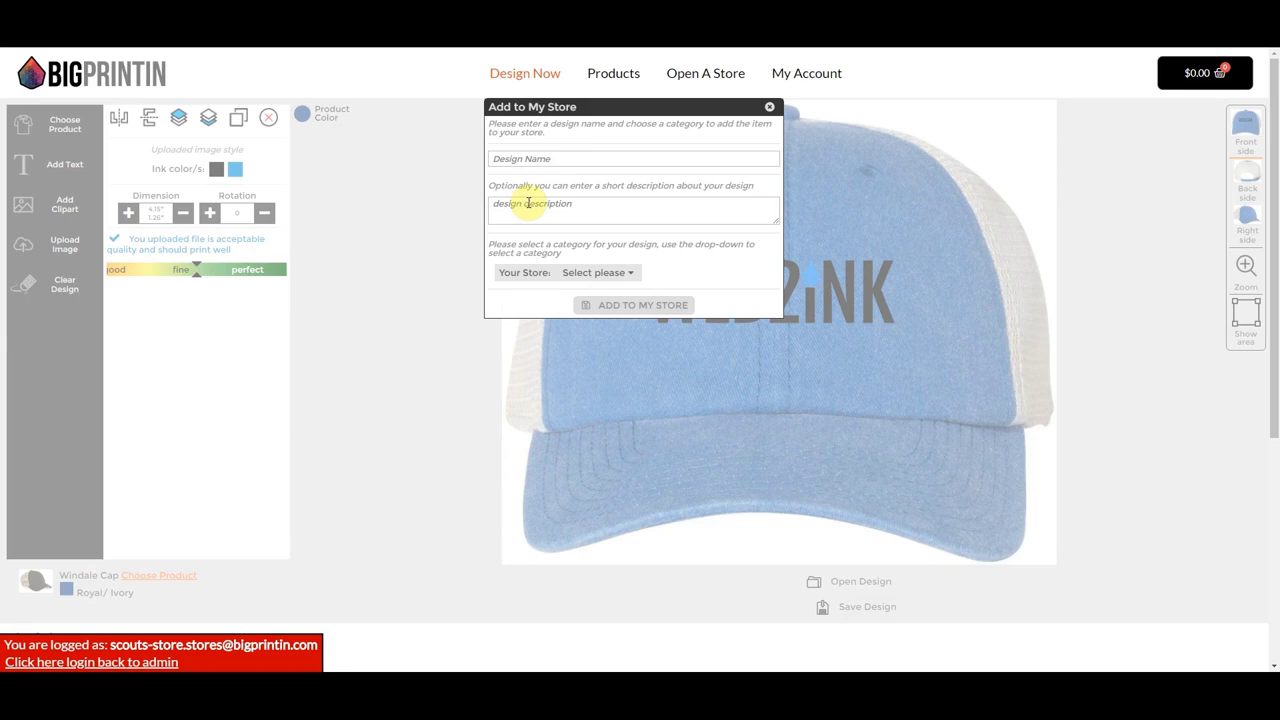
- Add the design as 'Logo Trucker Hat' in the Hats category, then design more items
left_click(557, 159)
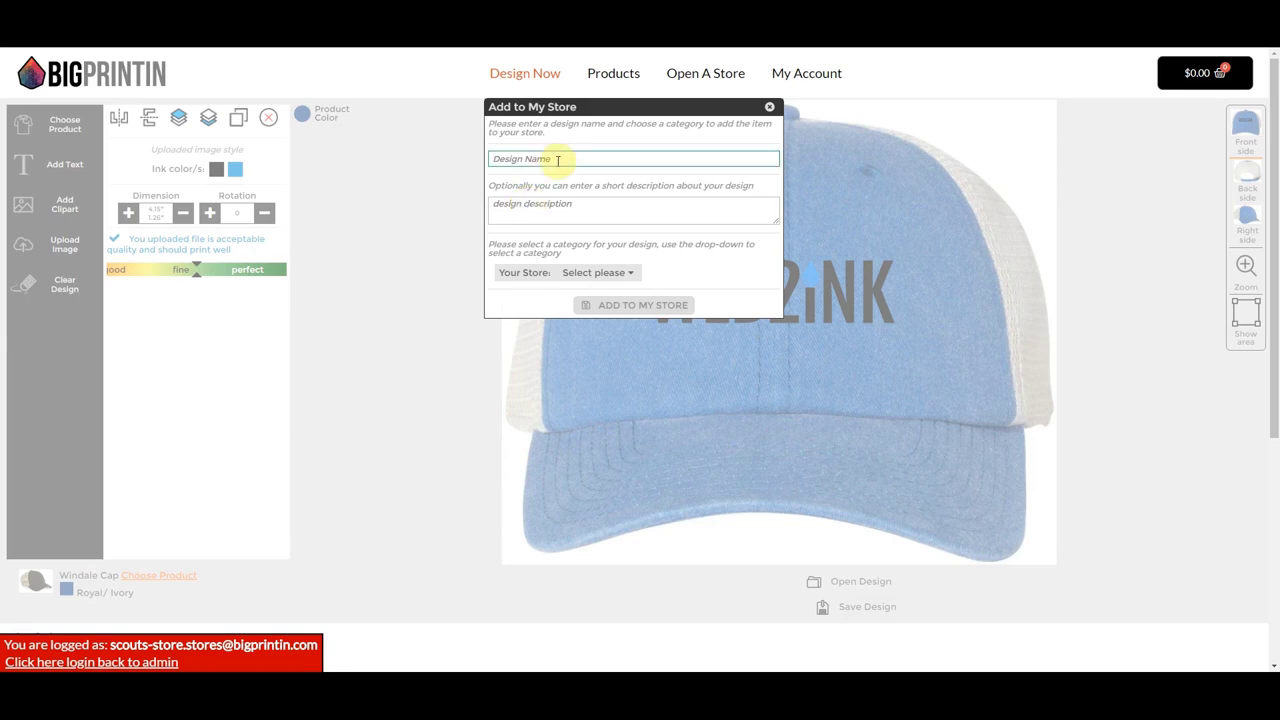
type("Logo Trucker Hat")
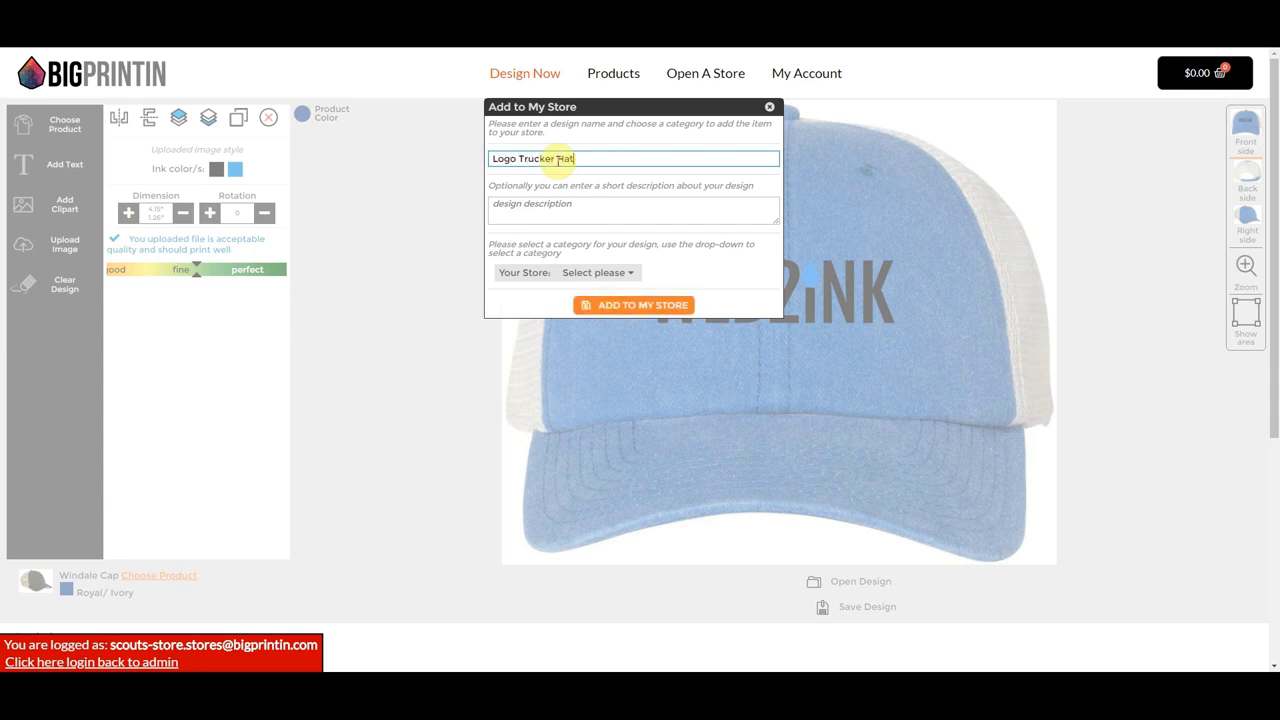
left_click(557, 212)
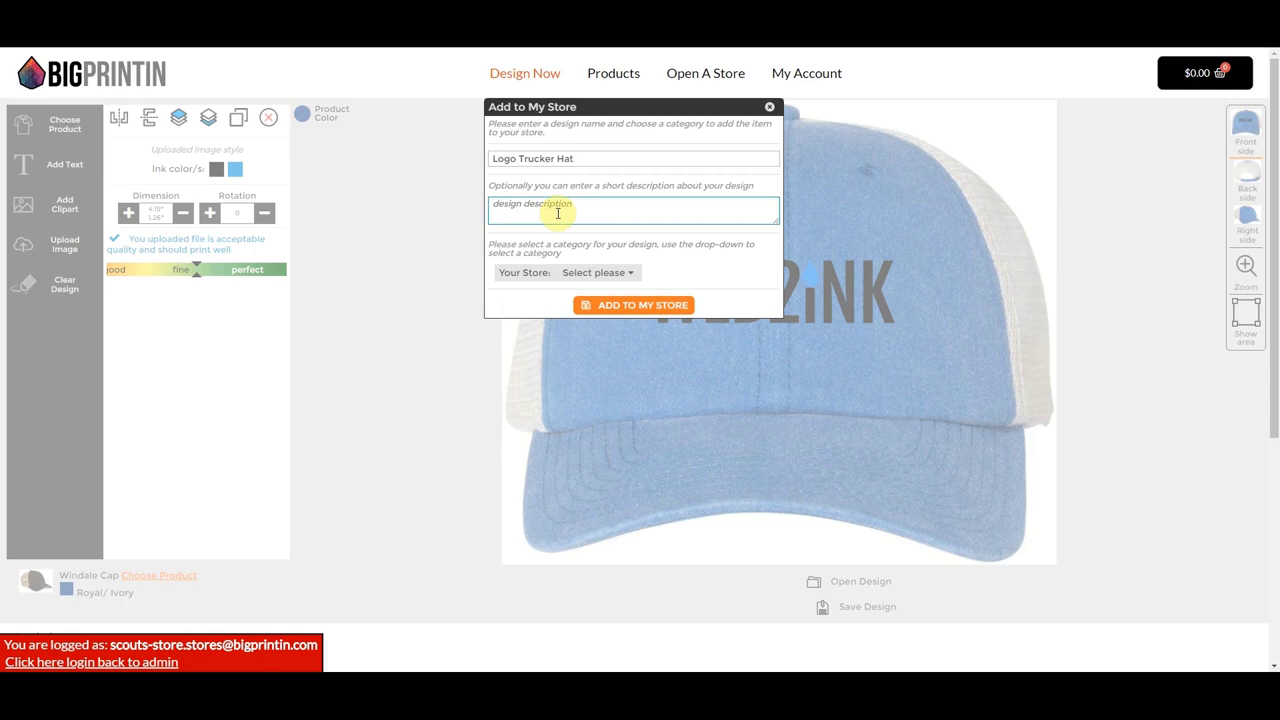
left_click(614, 275)
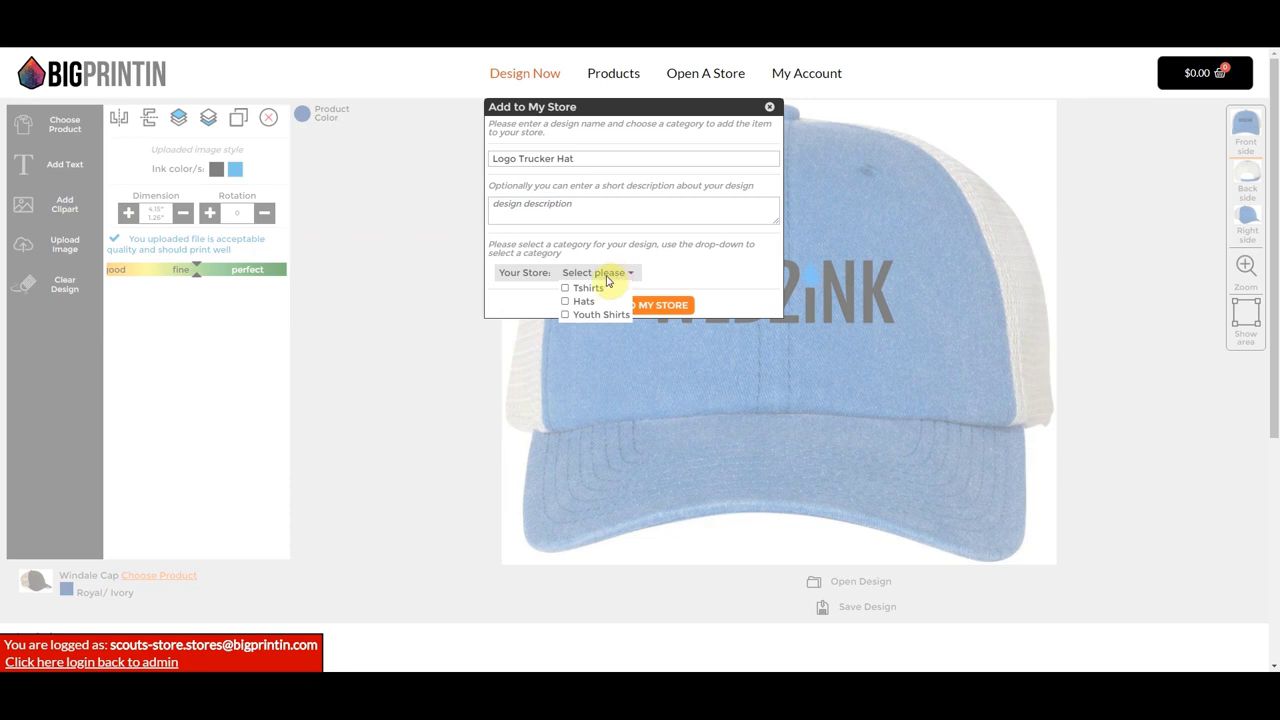
left_click(566, 302)
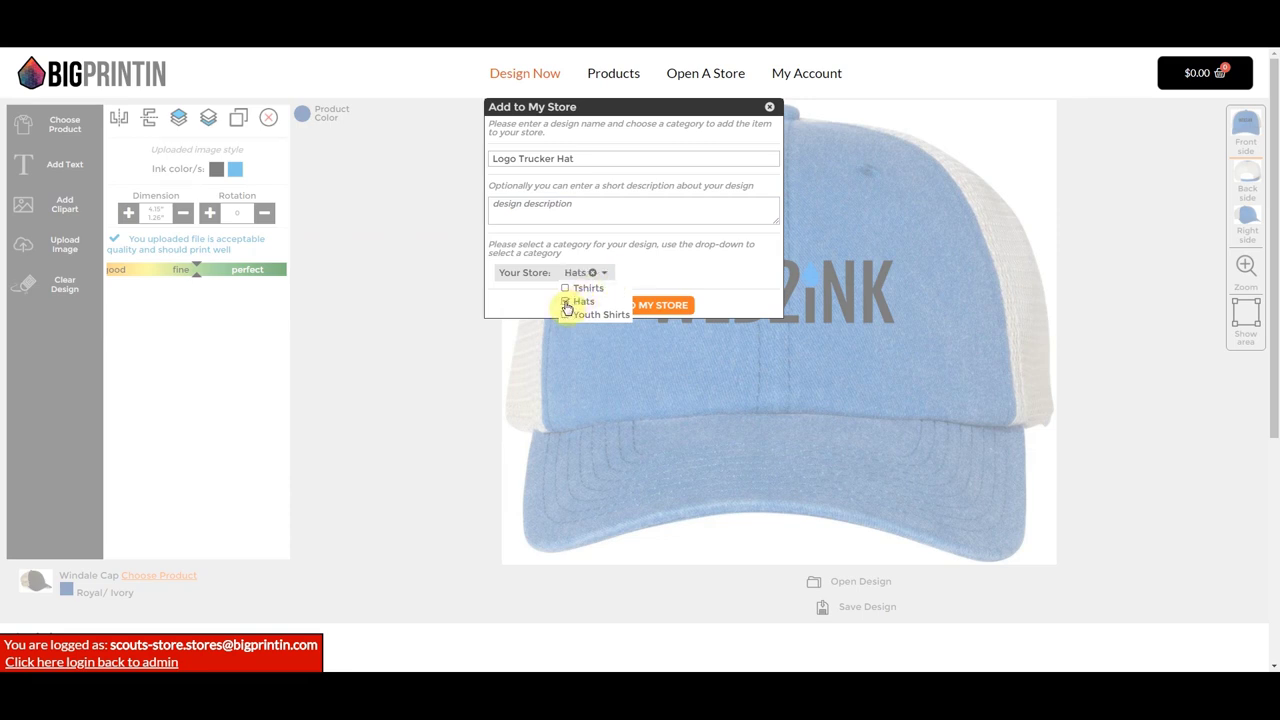
left_click(514, 303)
left_click(610, 312)
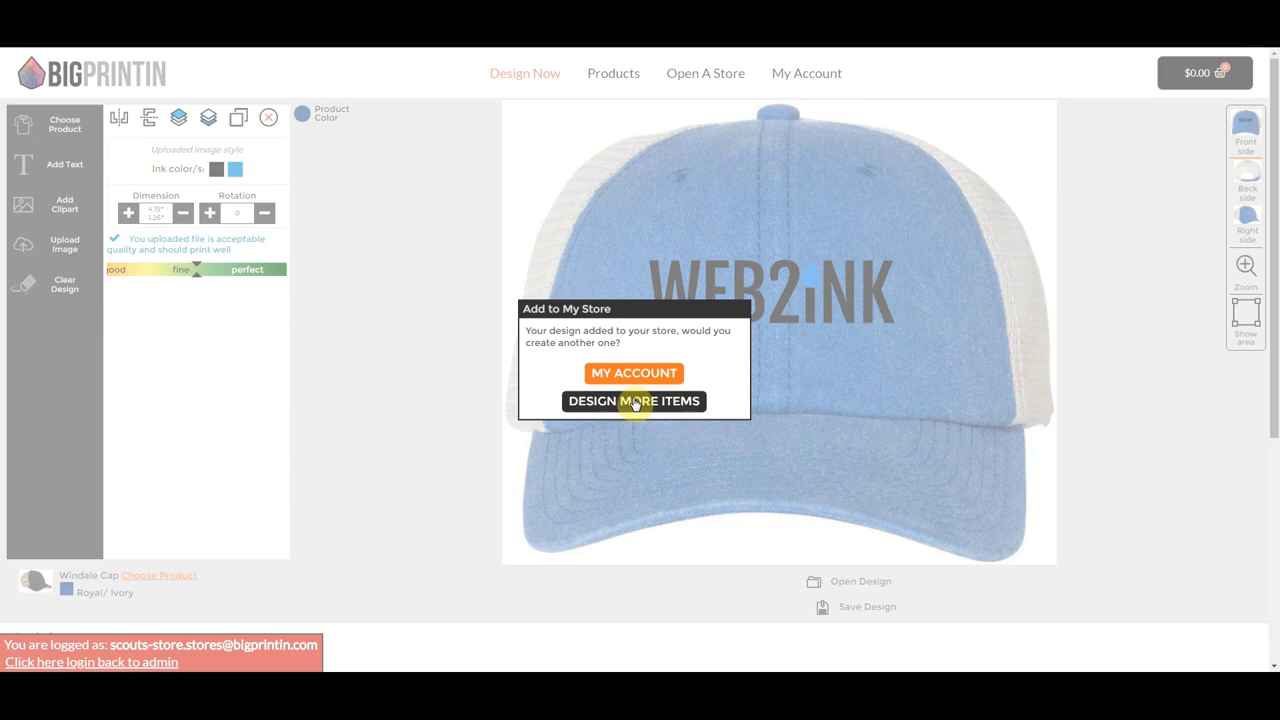
left_click(635, 401)
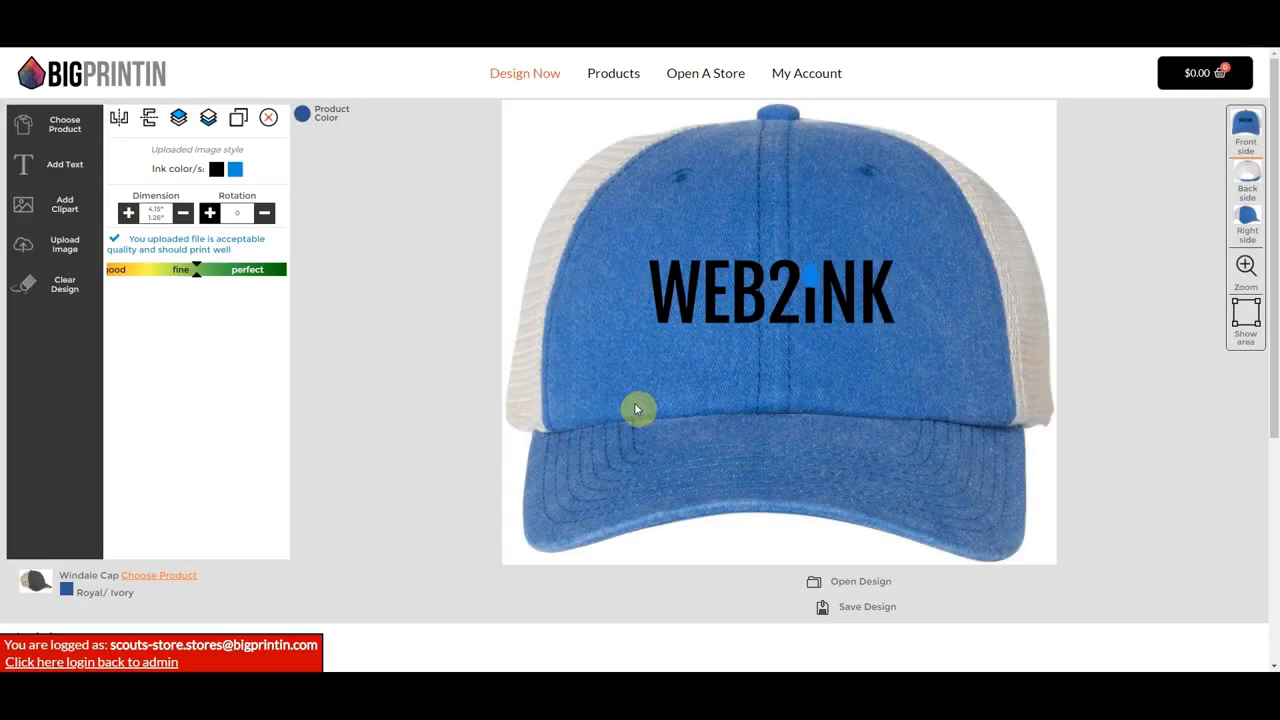
- Switch the product to the Heavy Cotton Youth Raglan Tee from Kids Apparel
left_click(64, 124)
scroll(551, 283, "up", 3)
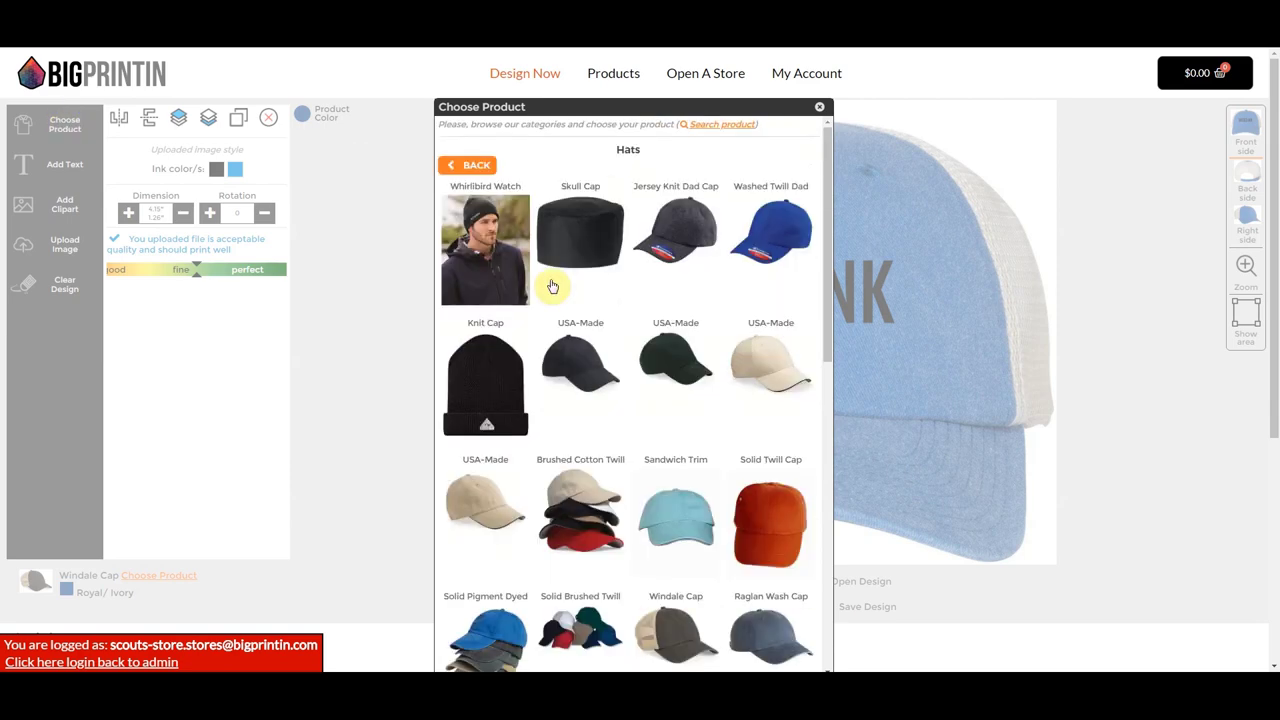
left_click(455, 164)
left_click(758, 220)
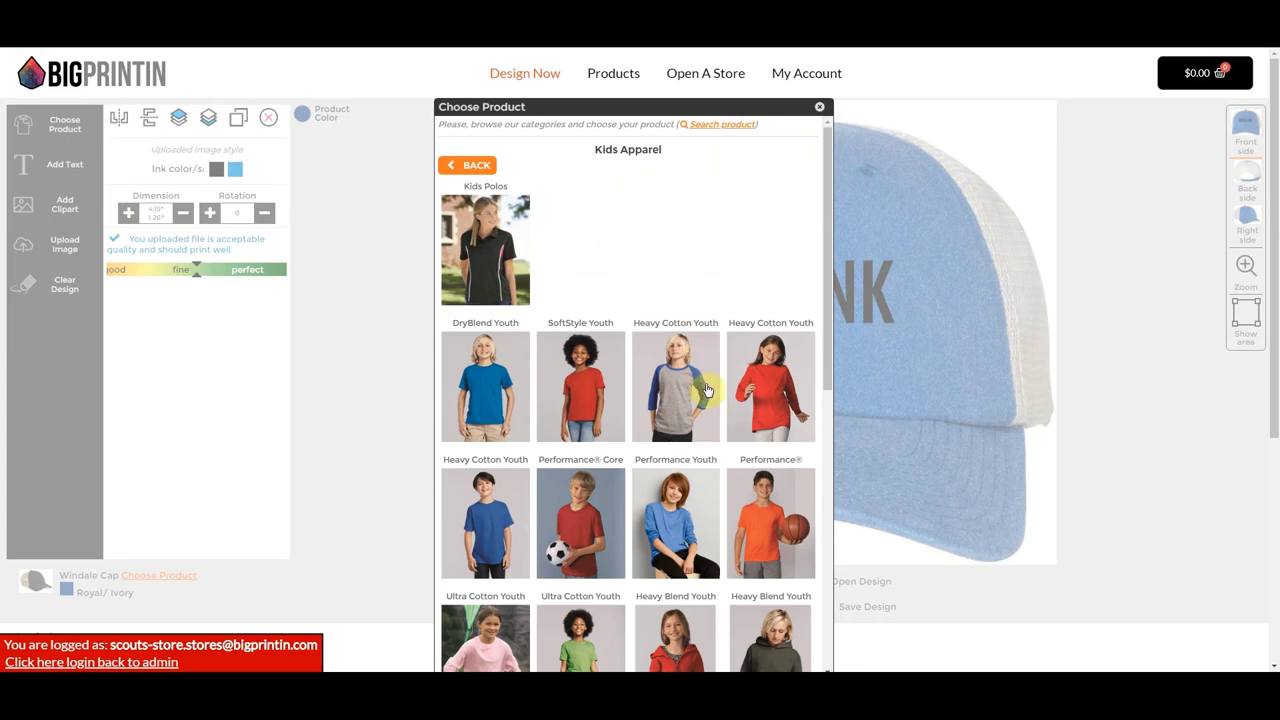
left_click(676, 386)
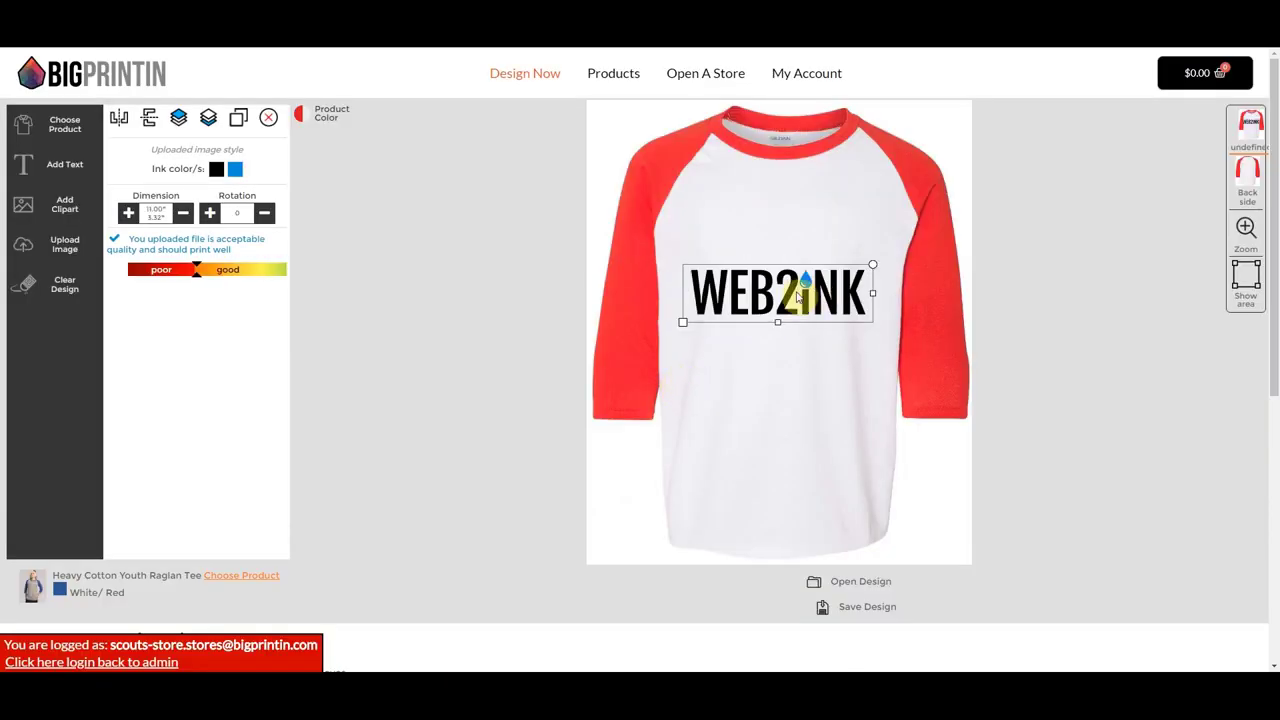
- Raise the WEB2iNK logo so it sits across the raglan tee's upper chest
left_click_drag(797, 295, 797, 236)
left_click(683, 268)
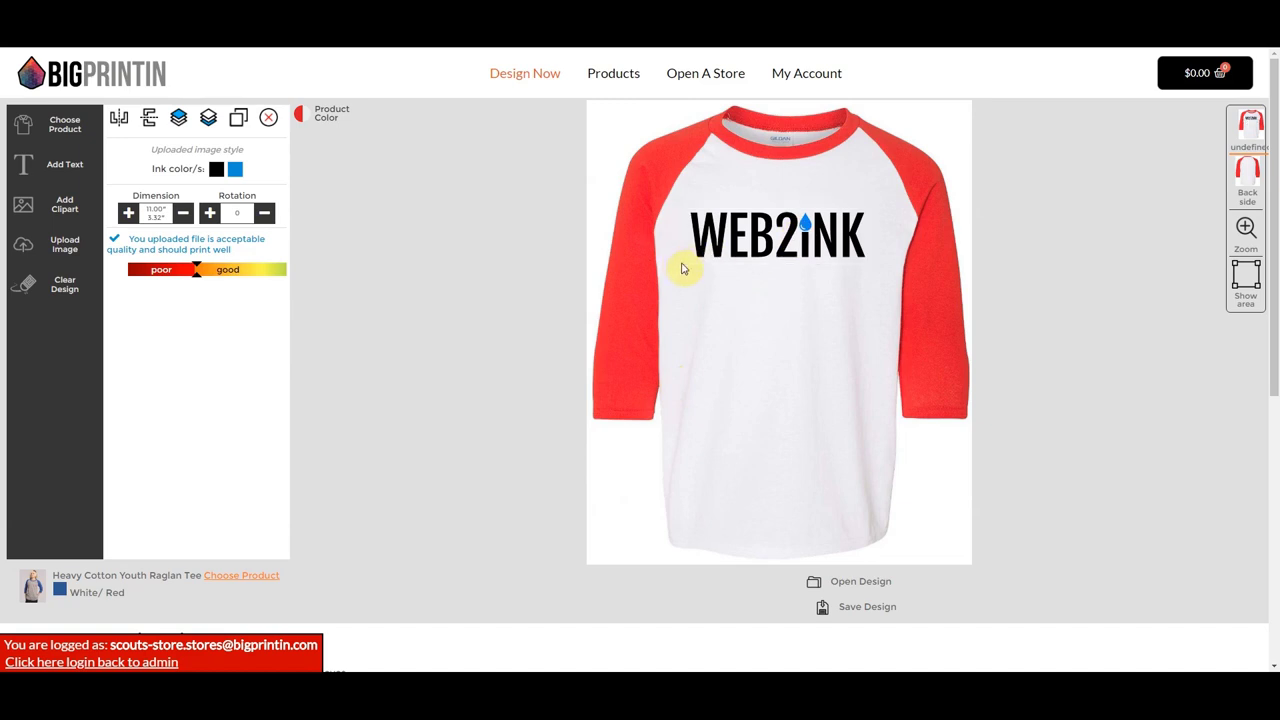
left_click(706, 255)
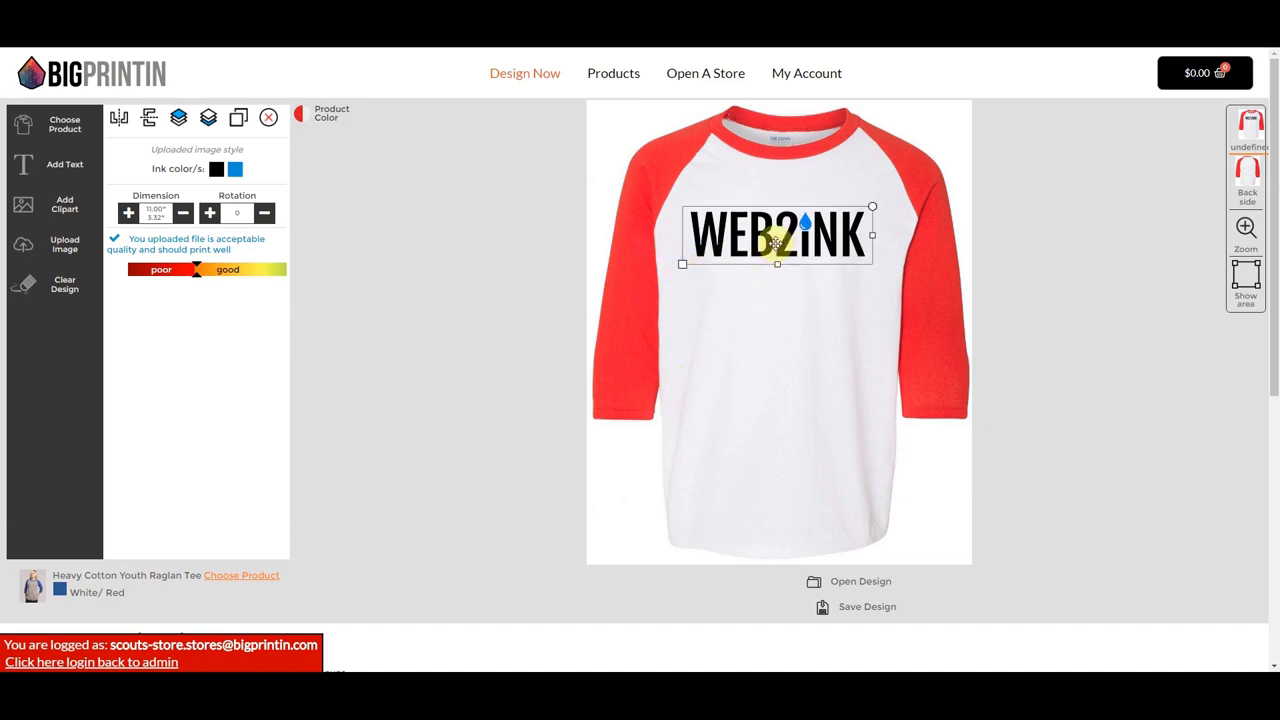
left_click(857, 608)
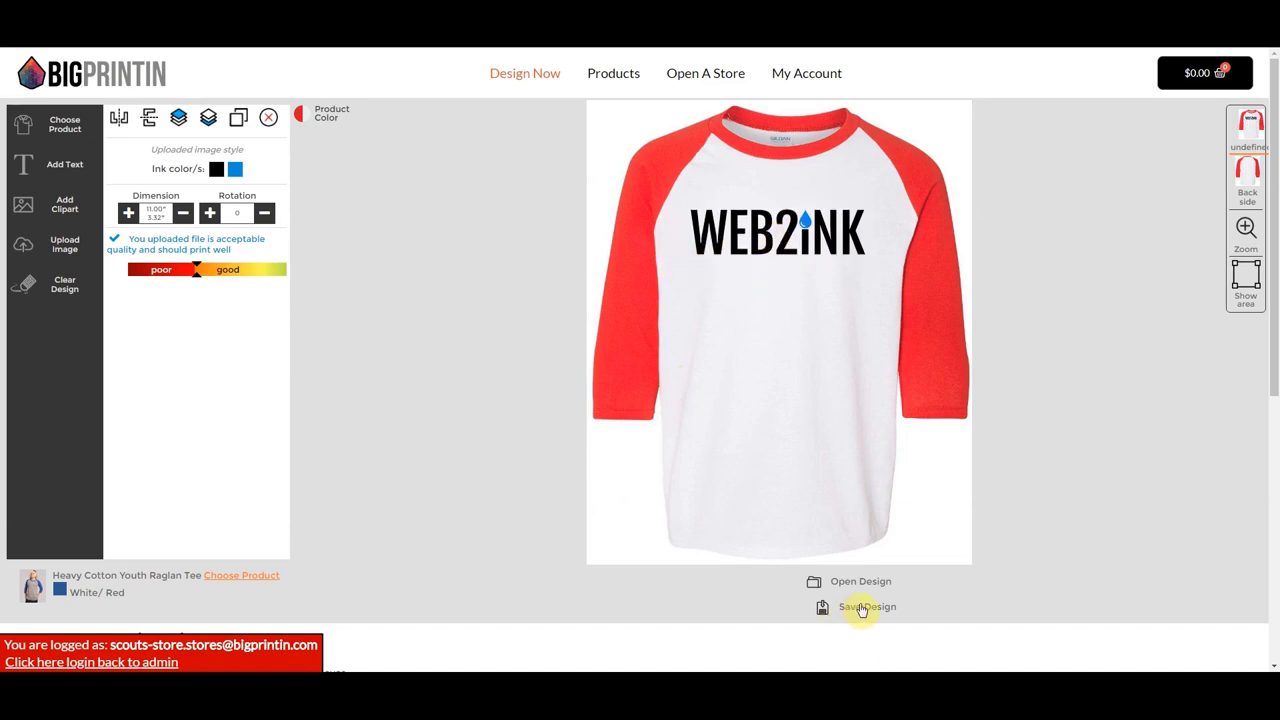
- Add the design to the store as 'Youth Raglan Tee' in Youth Shirts, not Hats
left_click(567, 160)
type("Youth Raglan Tee")
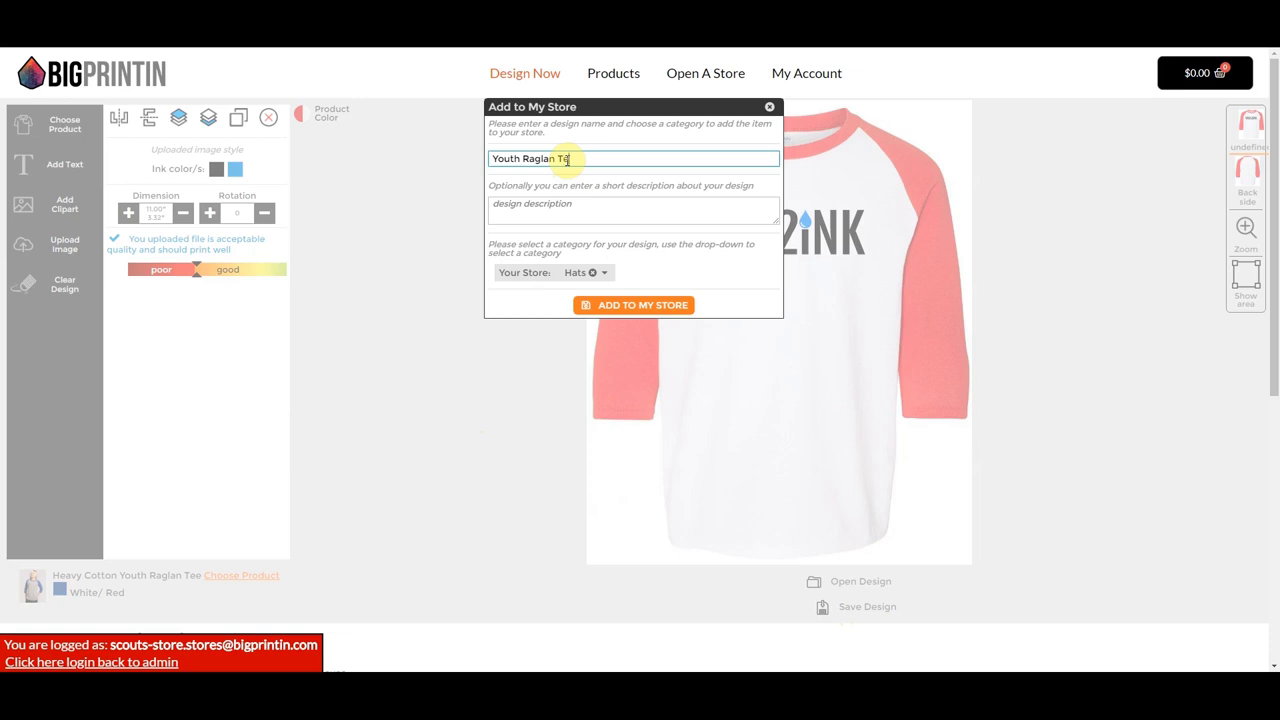
left_click(596, 274)
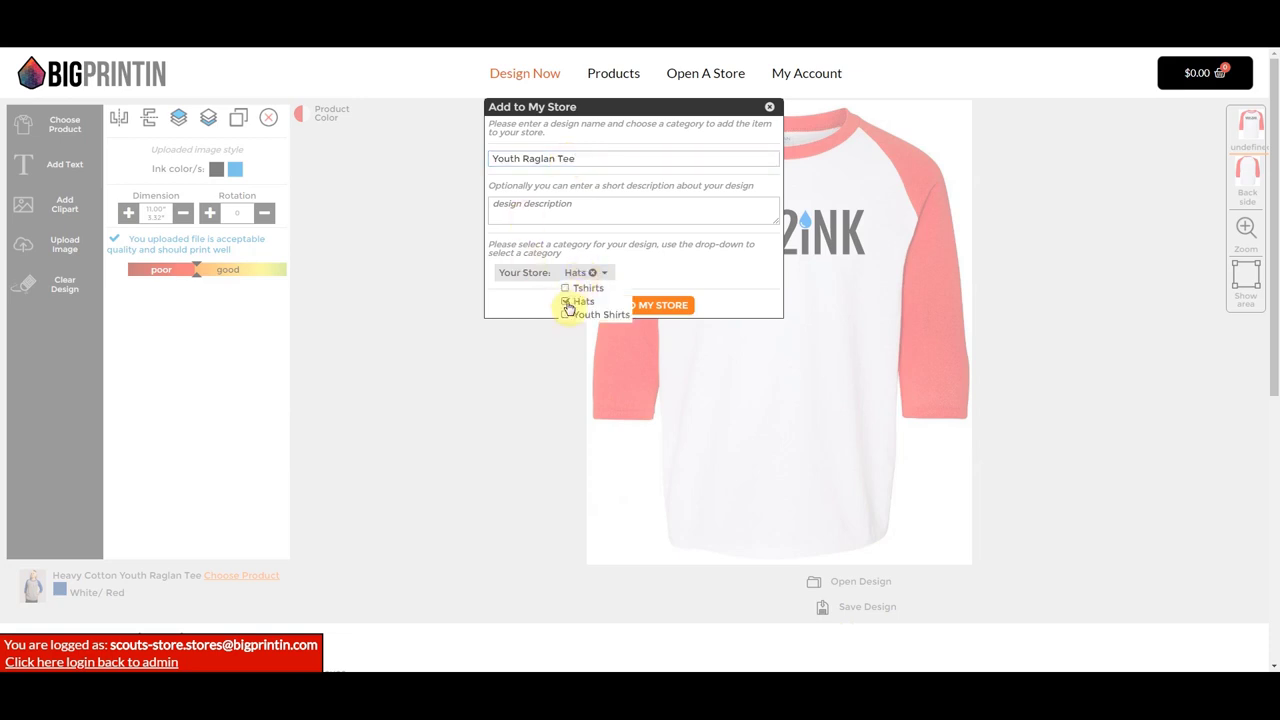
left_click(565, 315)
left_click(565, 302)
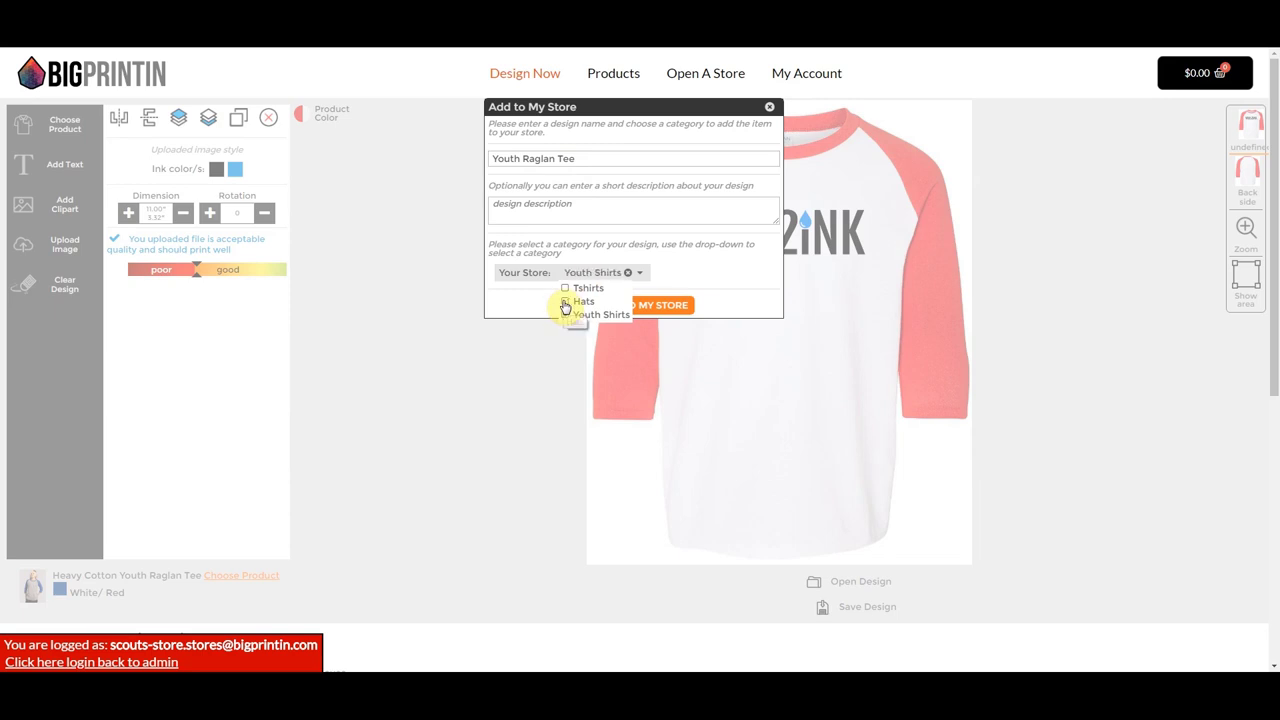
left_click(700, 282)
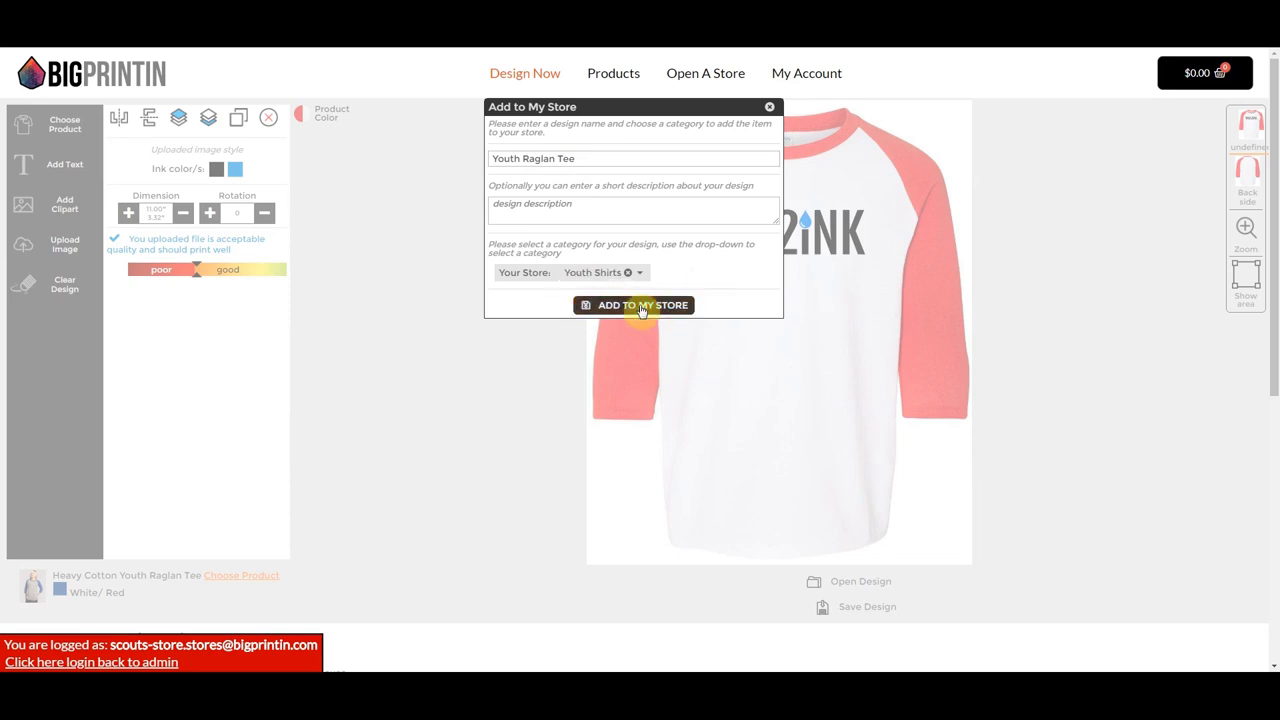
left_click(641, 308)
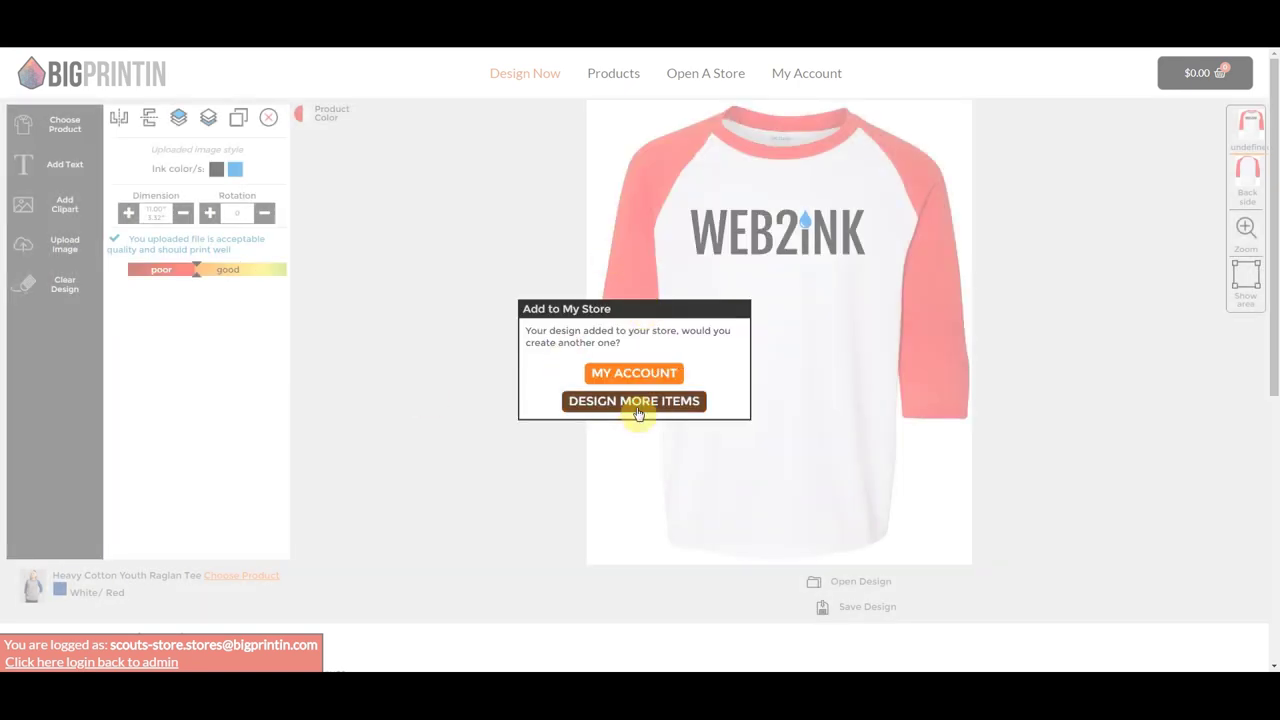
left_click(634, 401)
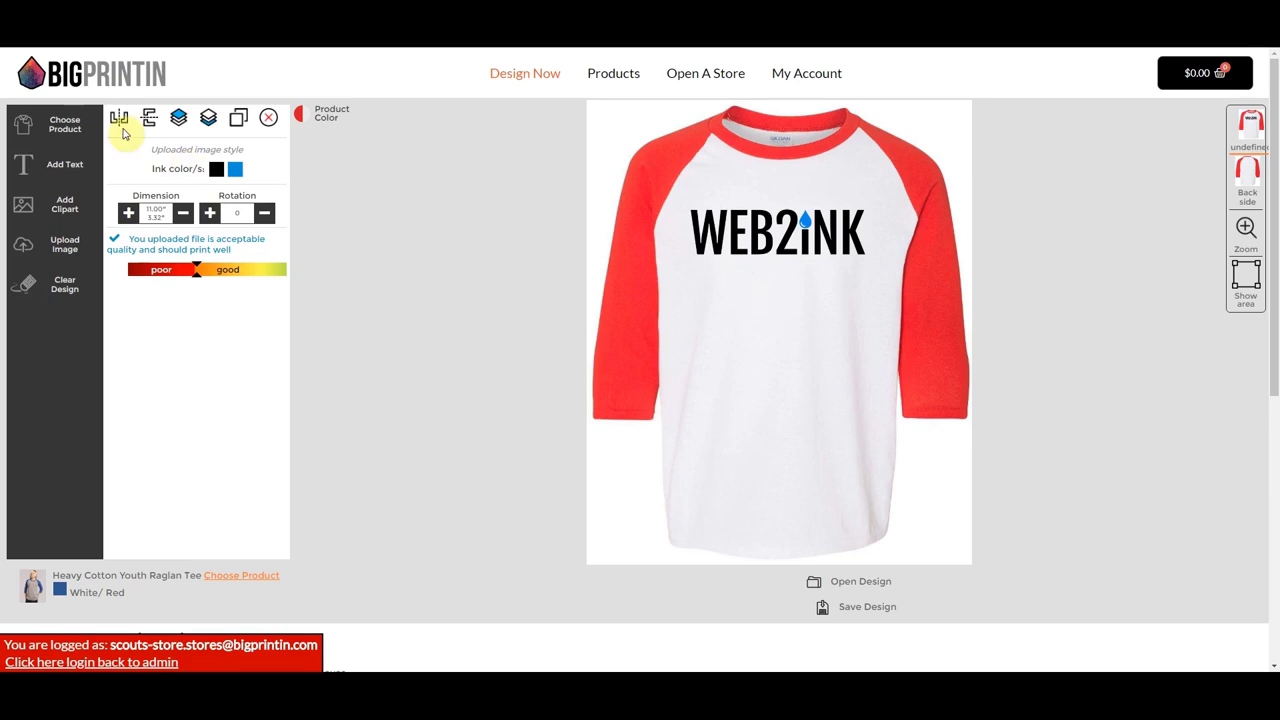
- Switch the product to the Bella+Canvas Jersey V-neck tee from Mens Tees
left_click(52, 124)
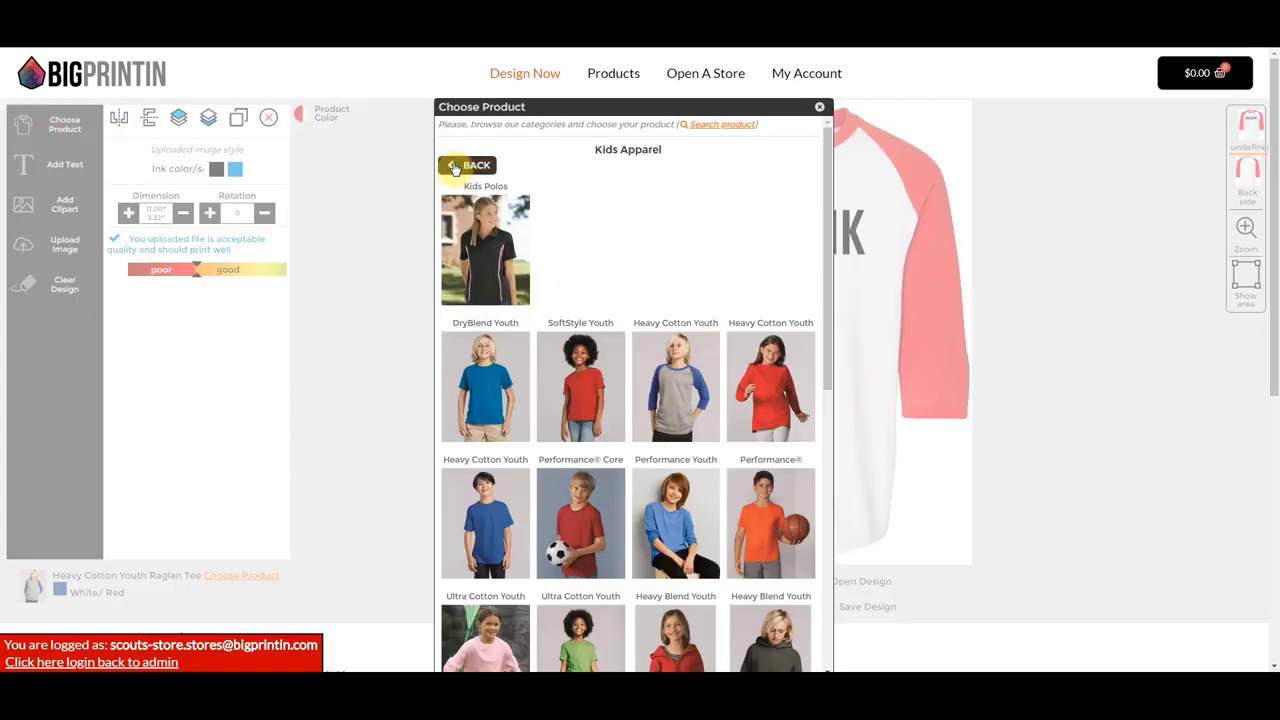
left_click(470, 165)
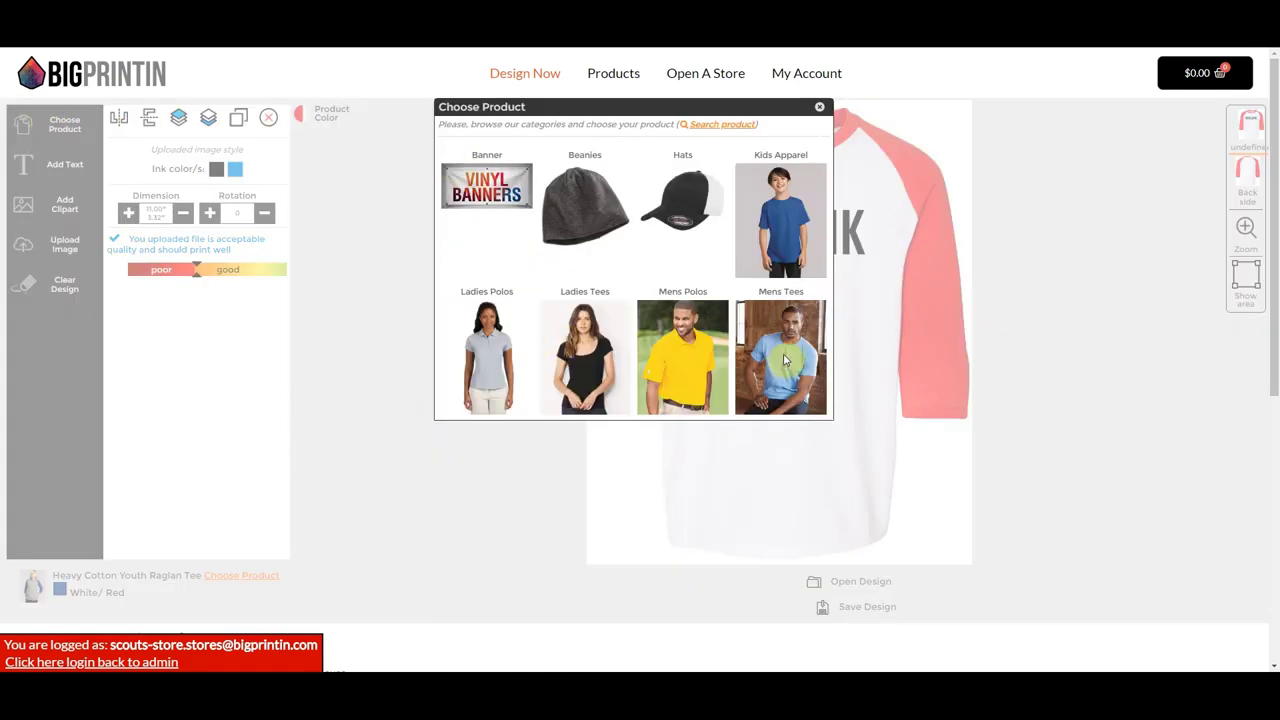
left_click(783, 362)
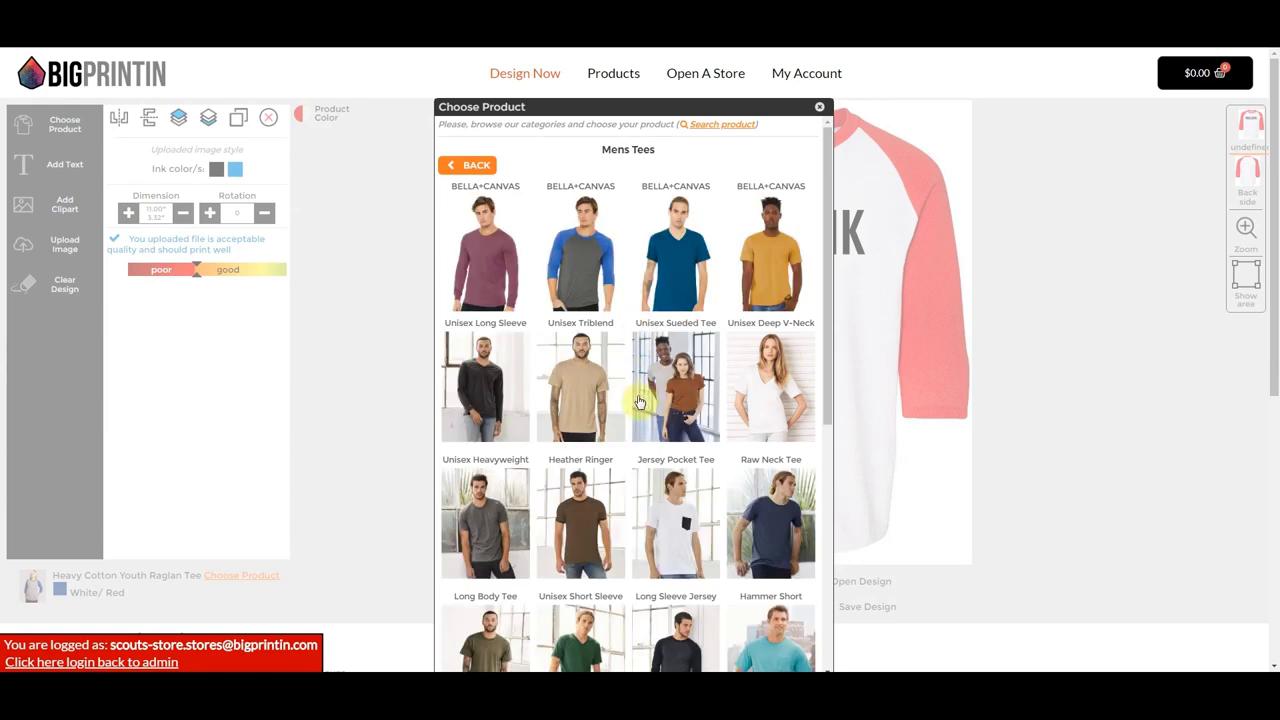
scroll(638, 413, "down", 1)
scroll(638, 413, "down", 1)
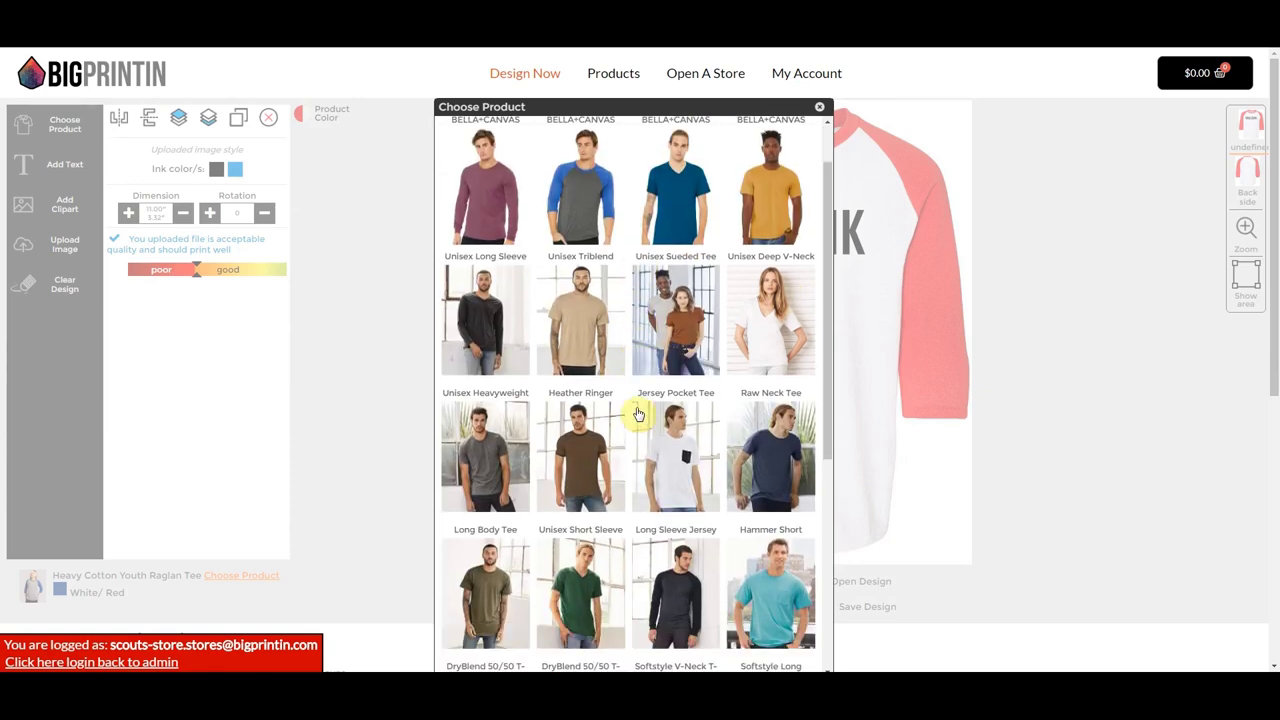
scroll(638, 413, "up", 1)
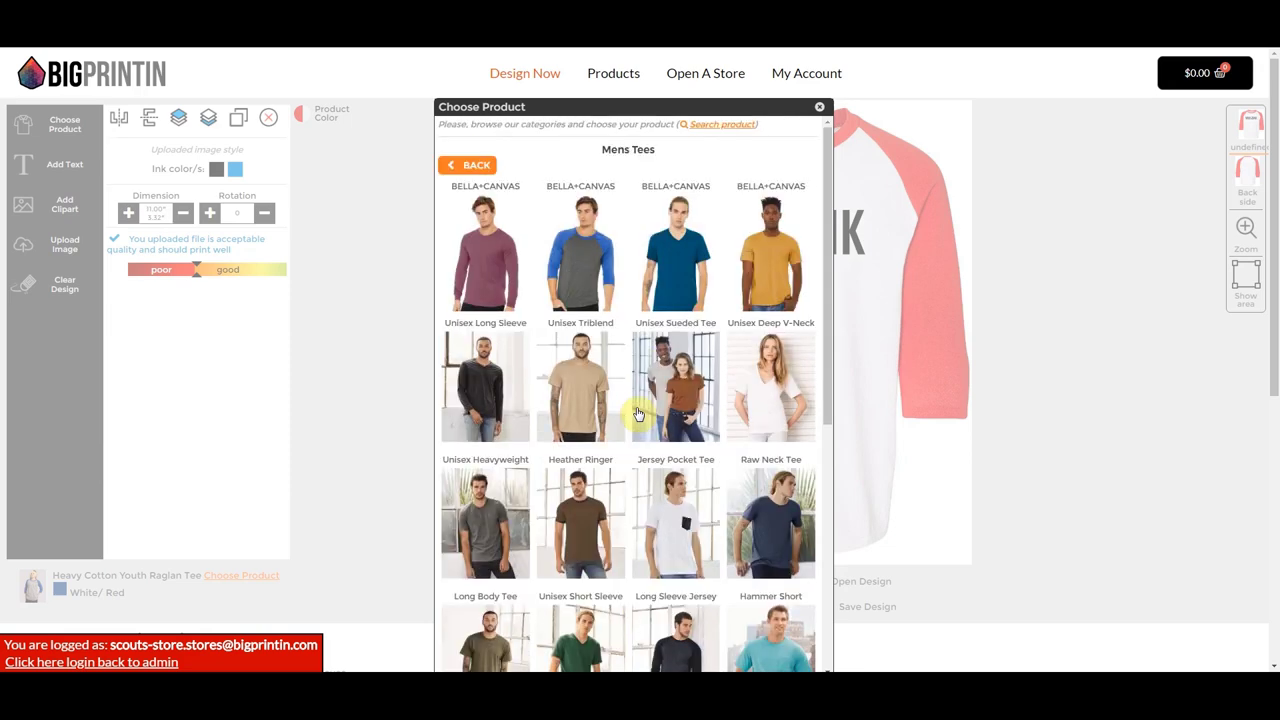
left_click(669, 243)
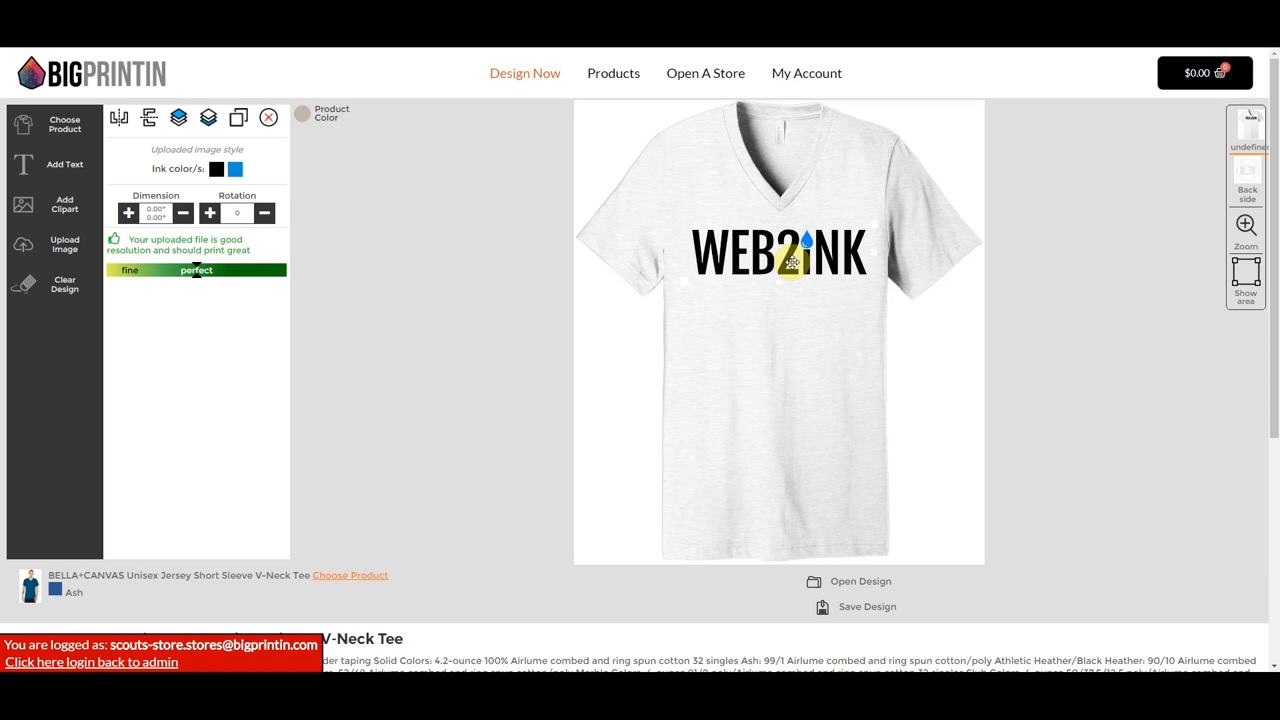
- Colour the V-neck tee Heather True Royal and nudge the WEB2INK logo slightly lower
left_click(305, 121)
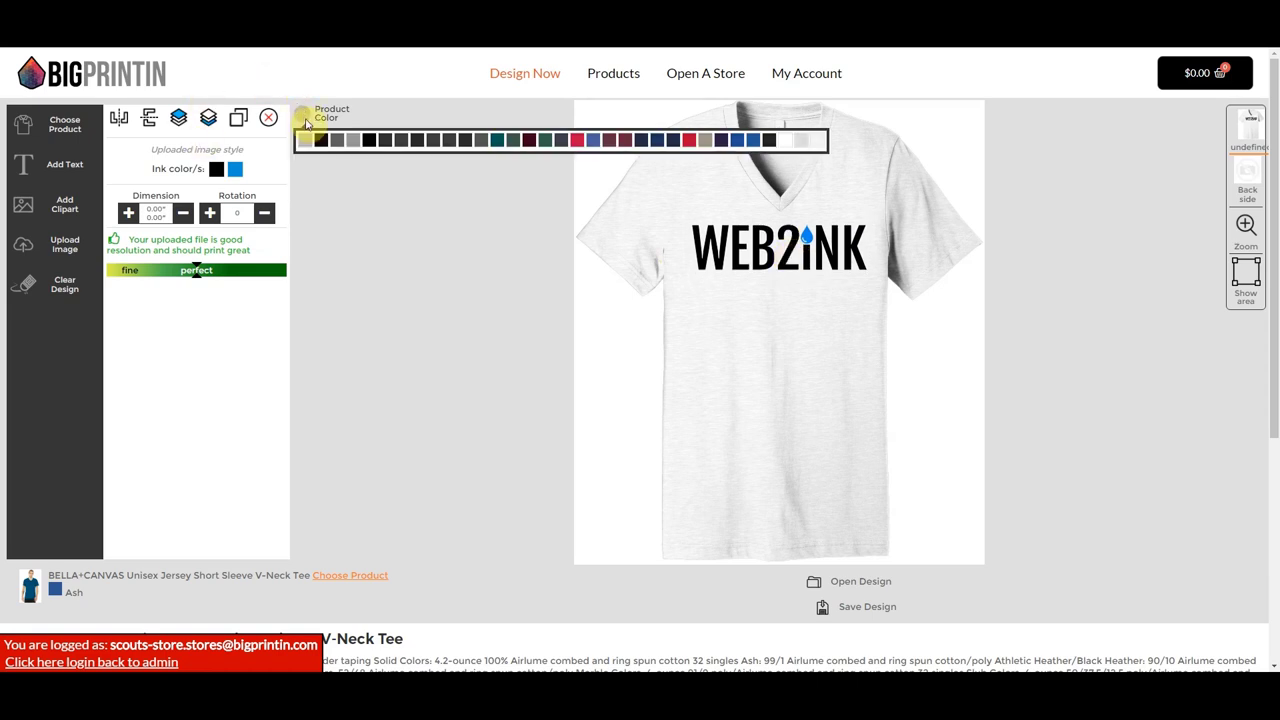
left_click(593, 141)
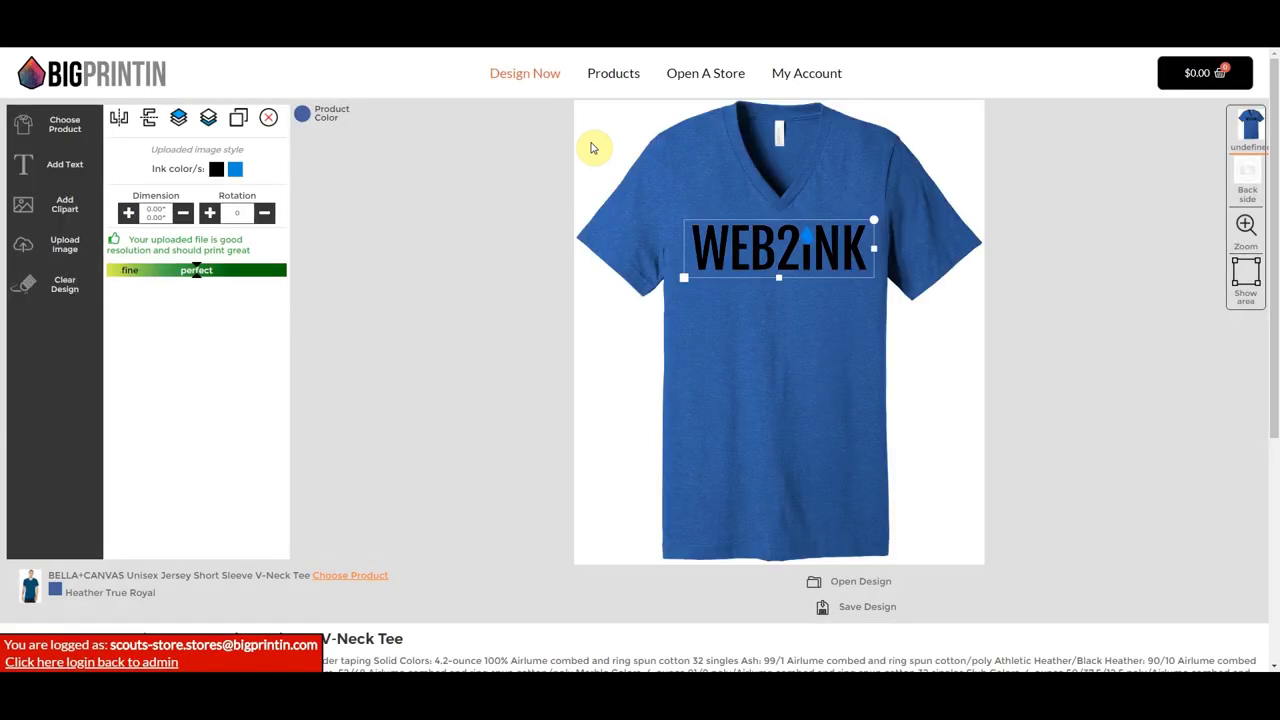
left_click_drag(740, 244, 739, 247)
left_click(833, 377)
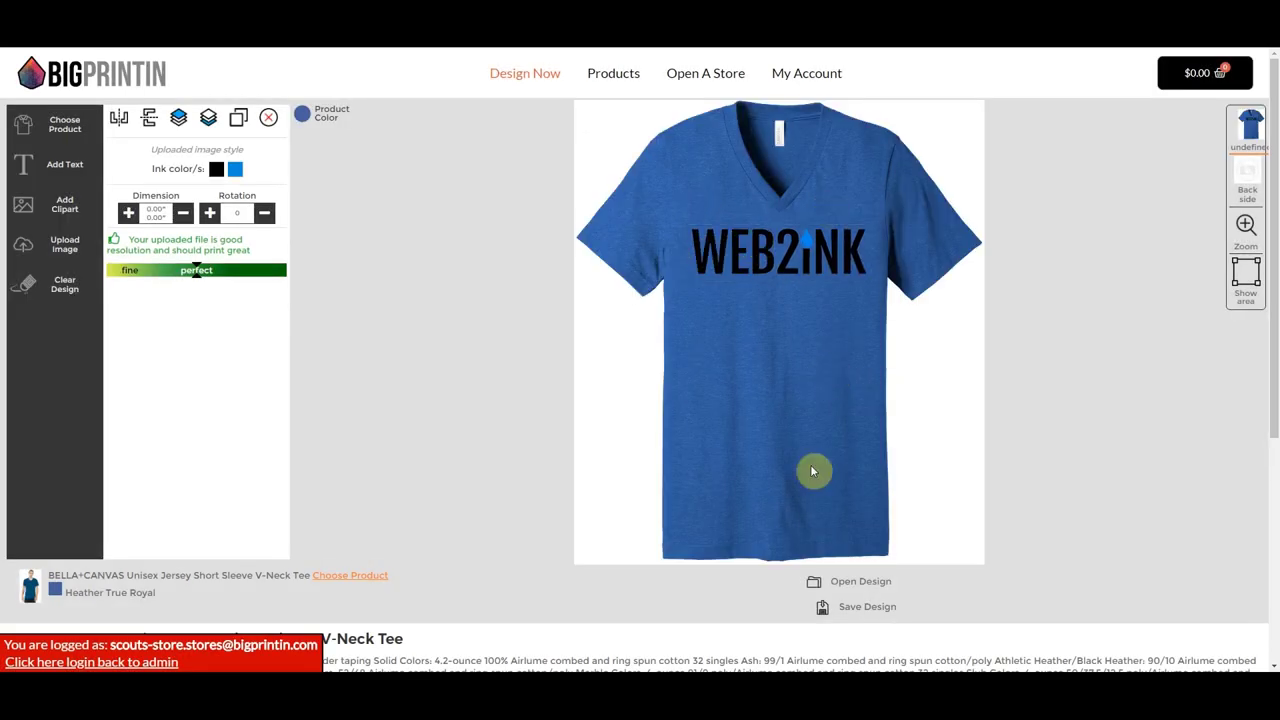
- Add the design to the store as 'Vneck tee' under Tshirts instead of Youth Shirts
left_click(871, 612)
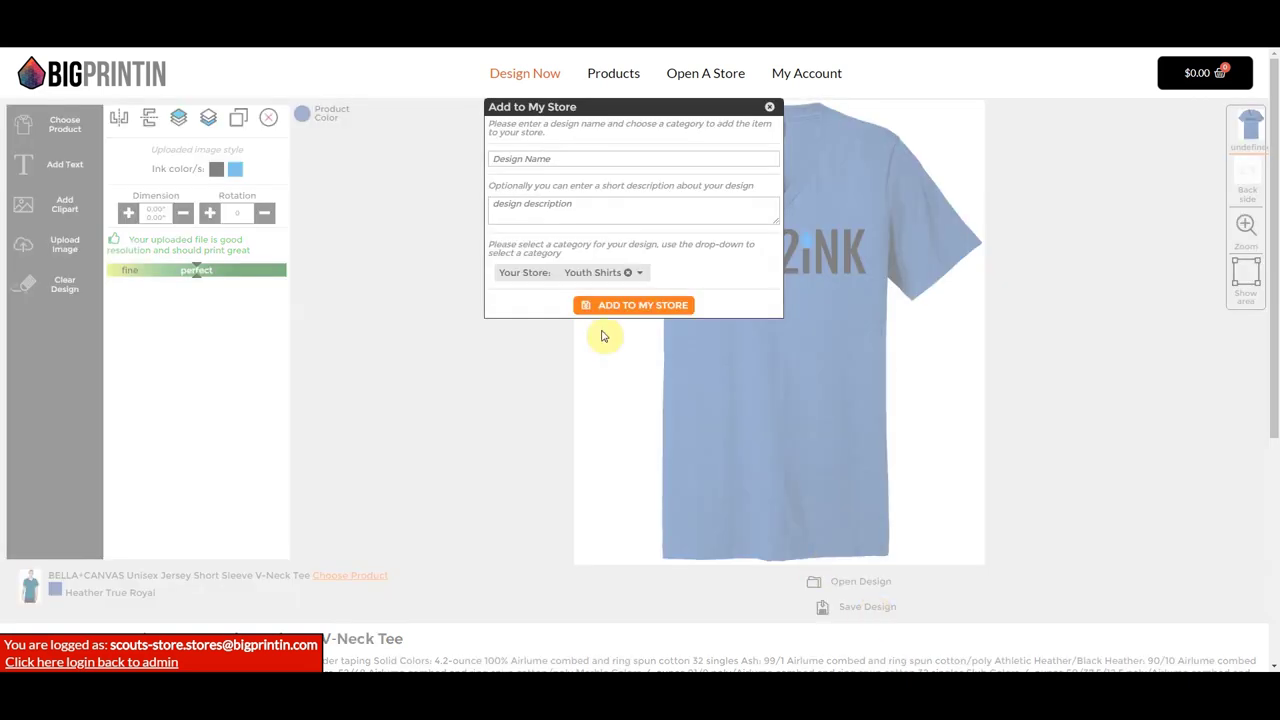
left_click(587, 159)
type("Vneck tee")
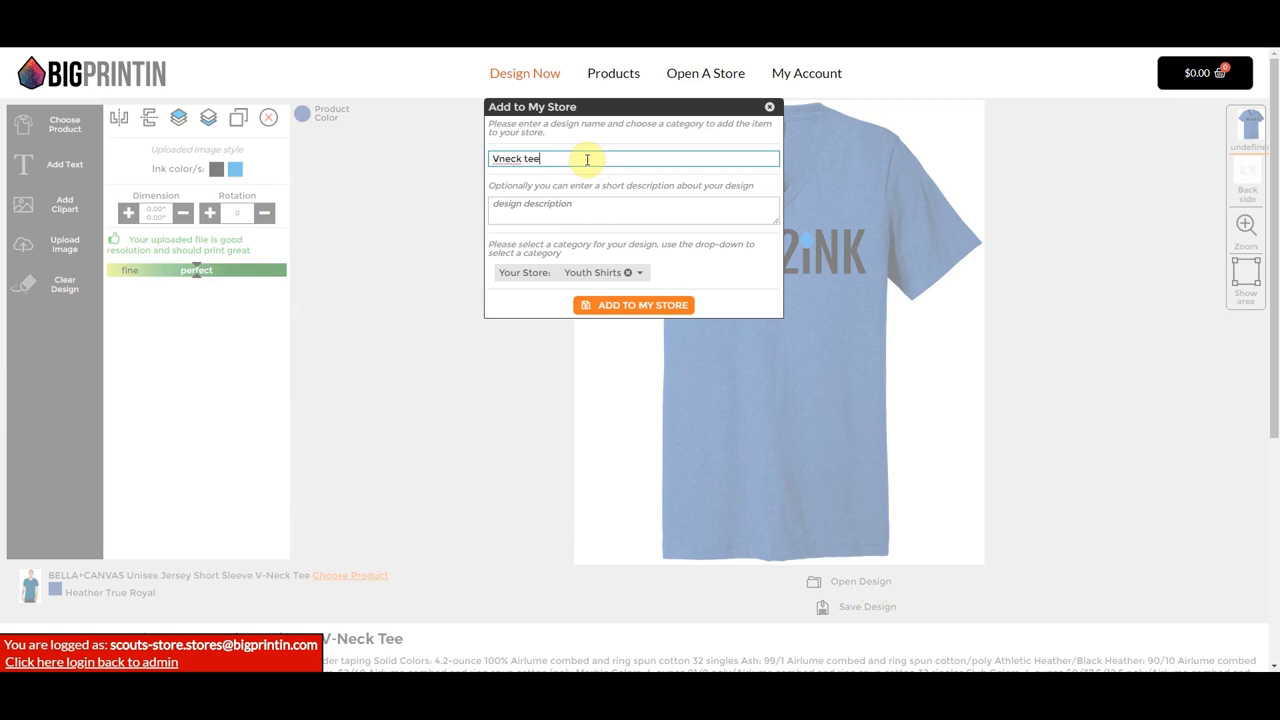
left_click(604, 273)
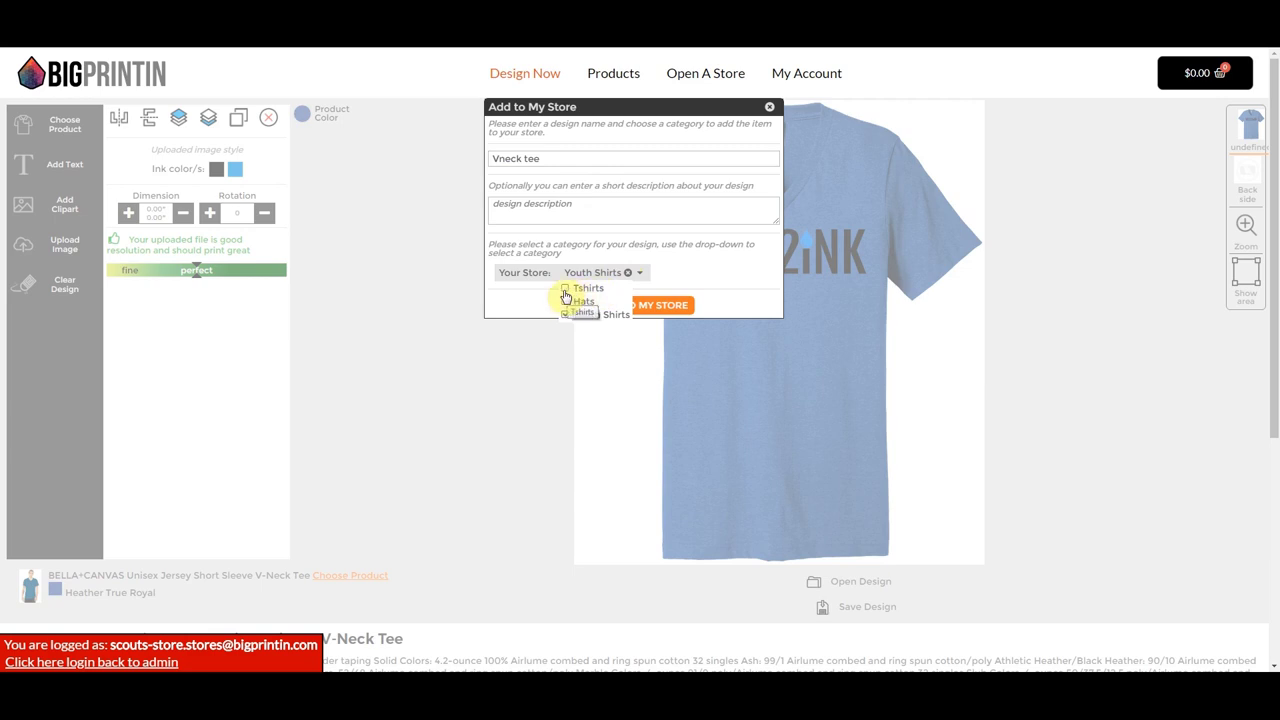
left_click(565, 289)
left_click(674, 274)
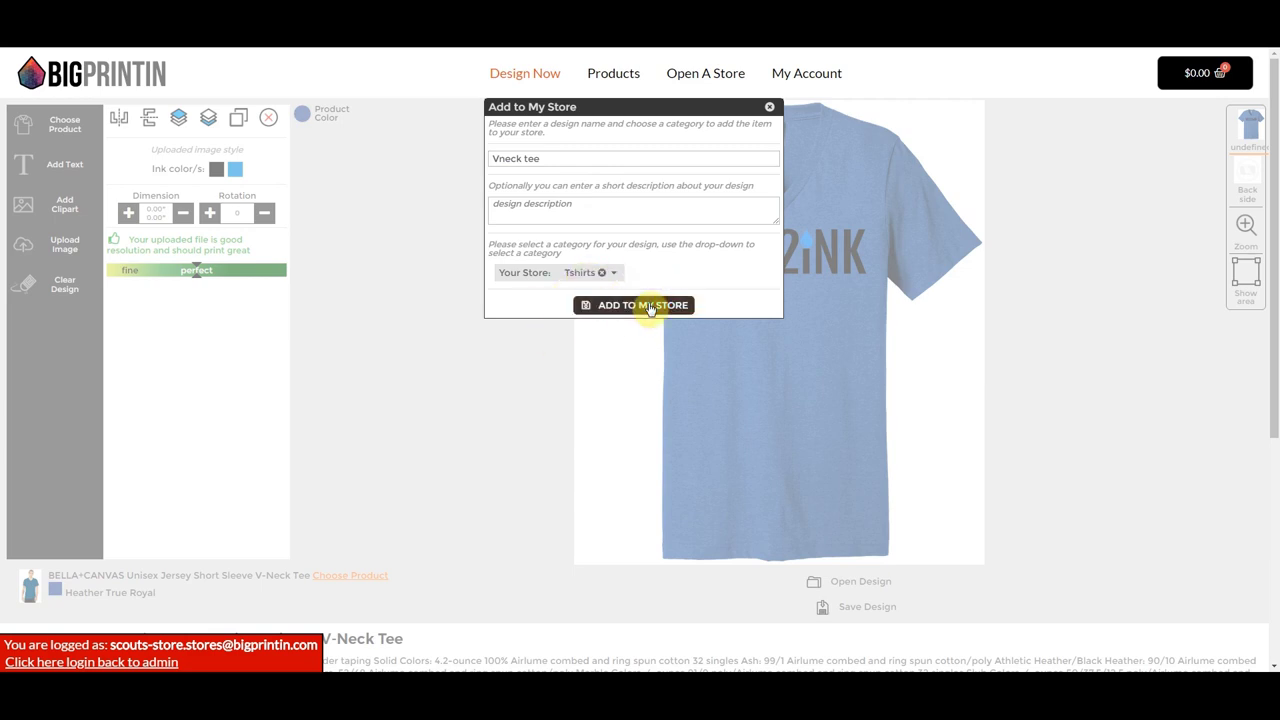
left_click(648, 306)
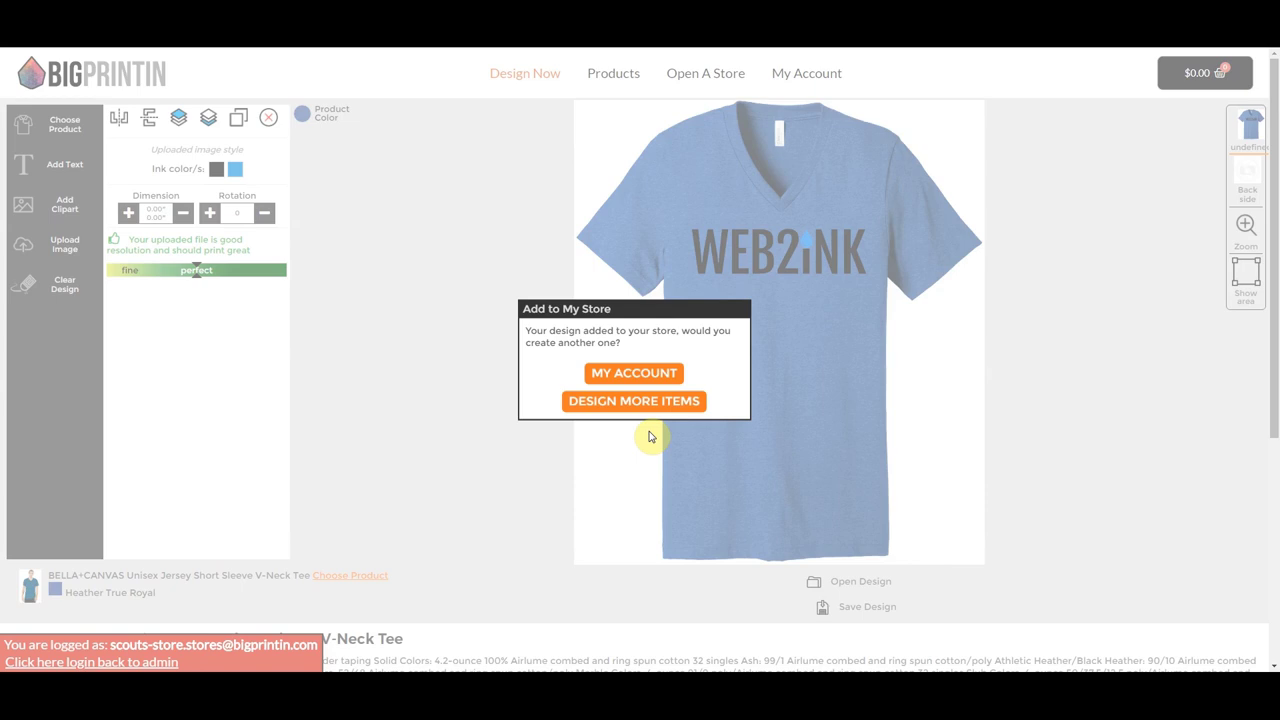
left_click(628, 374)
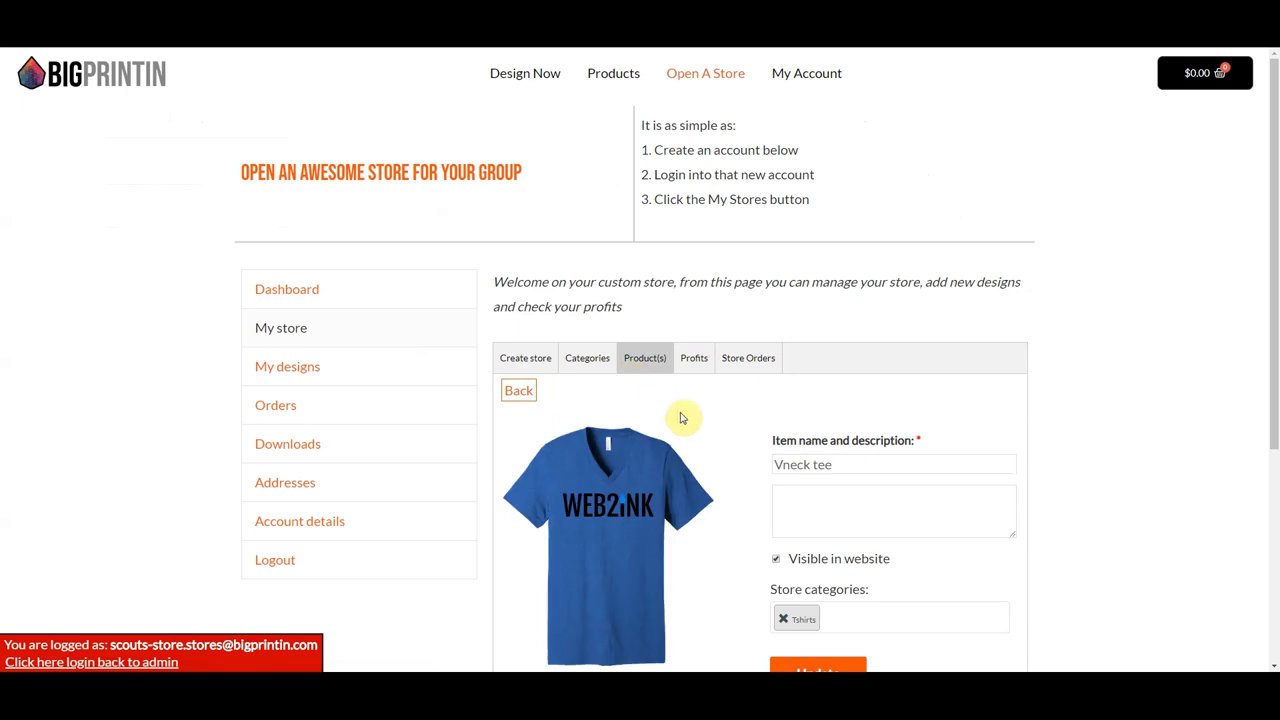
- Review the Product(s) list showing Vneck tee, Youth Raglan Tee and Logo Trucker Hat as visible
scroll(684, 419, "down", 3)
scroll(681, 419, "up", 2)
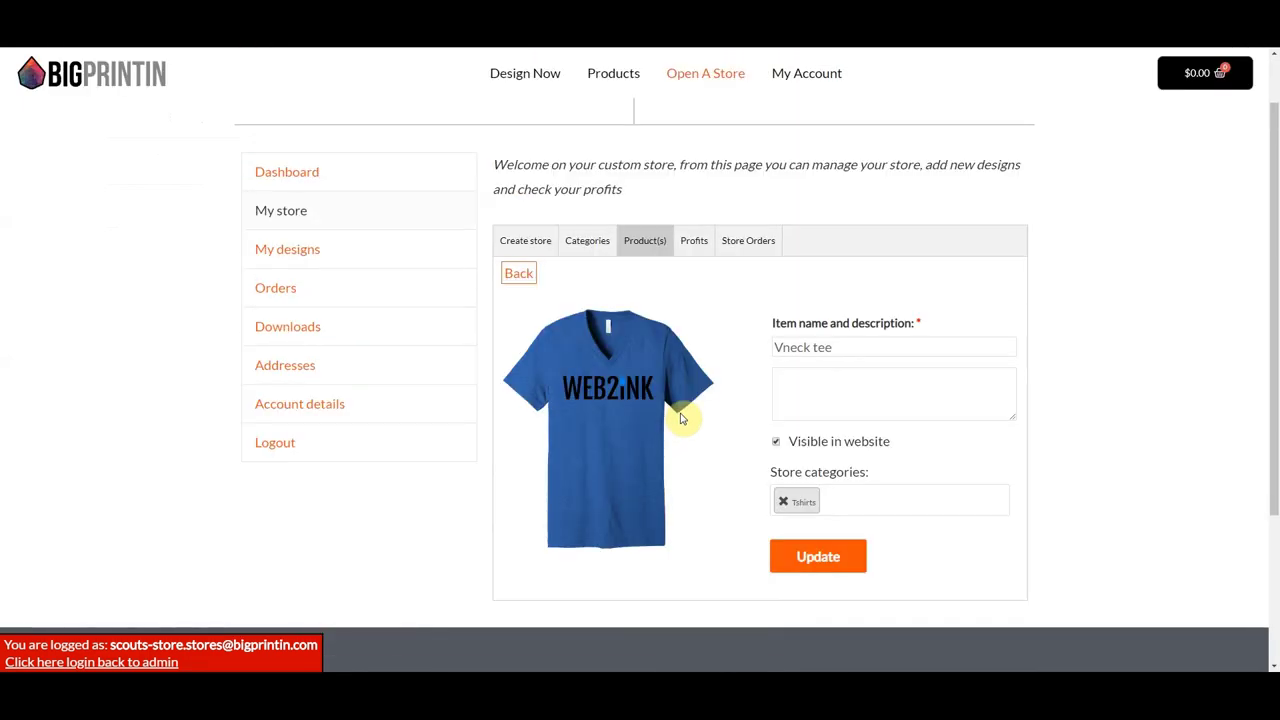
left_click(643, 244)
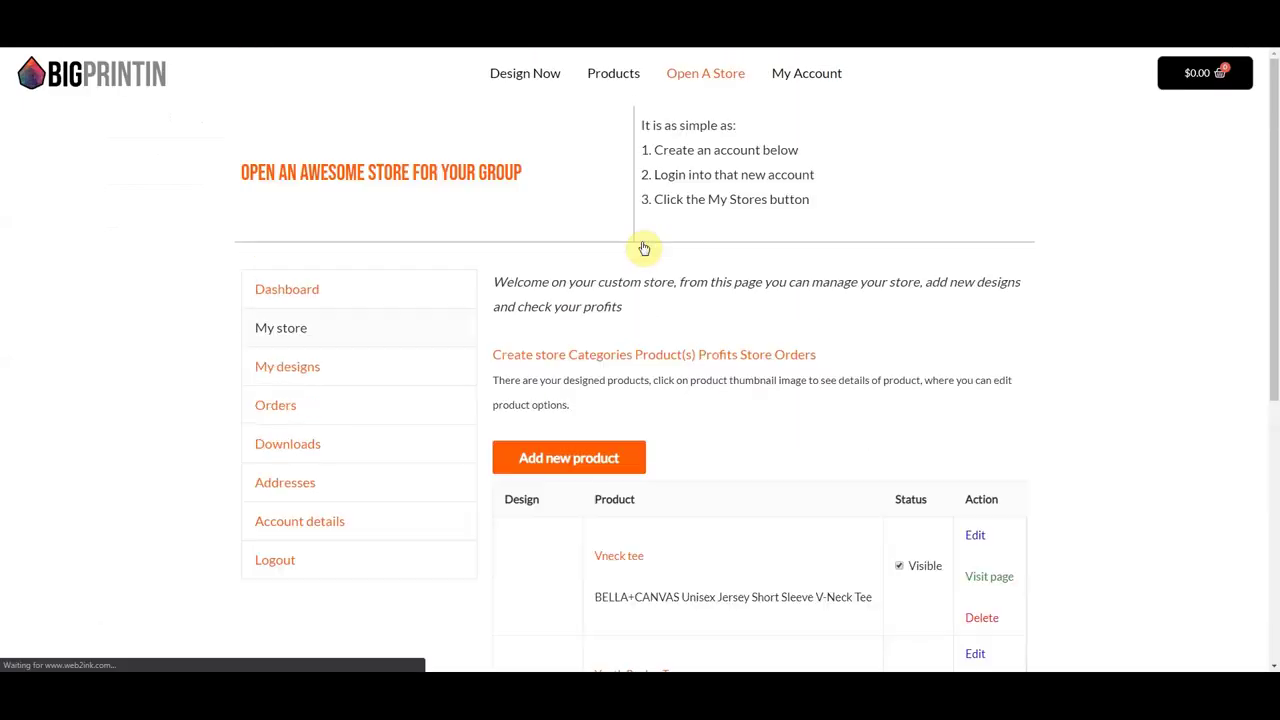
scroll(698, 414, "down", 6)
scroll(700, 417, "up", 4)
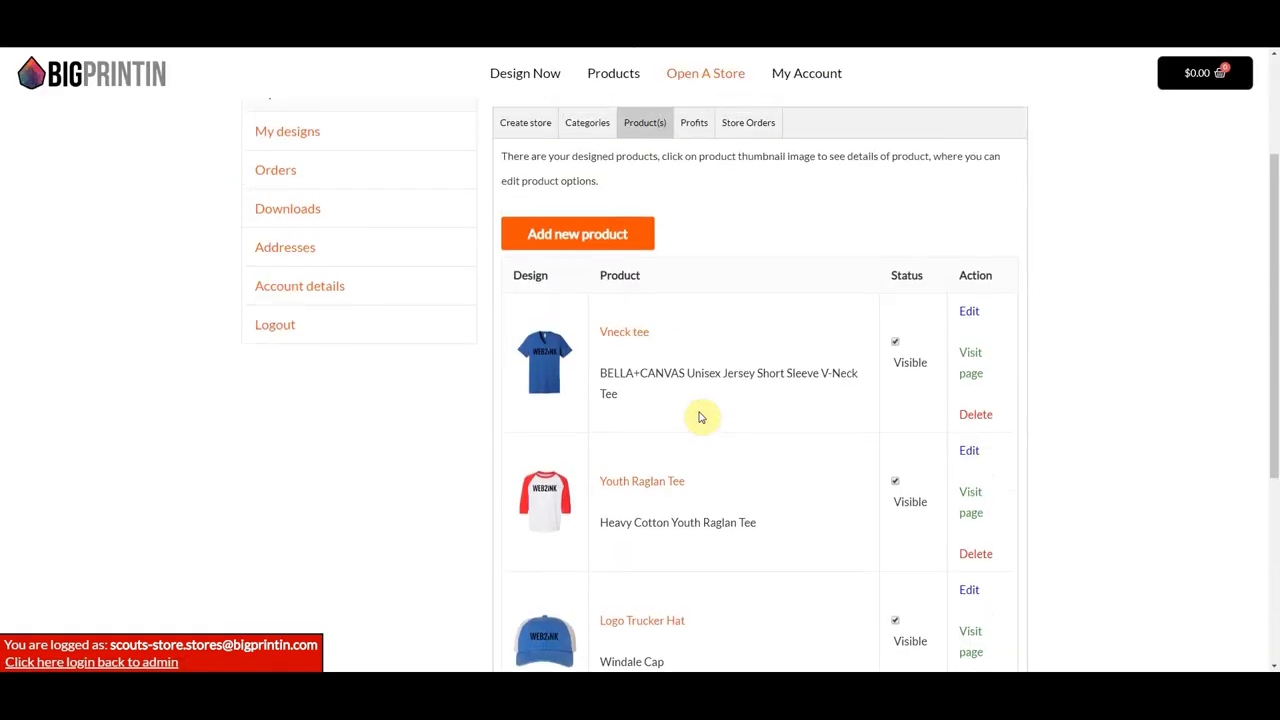
scroll(700, 417, "up", 3)
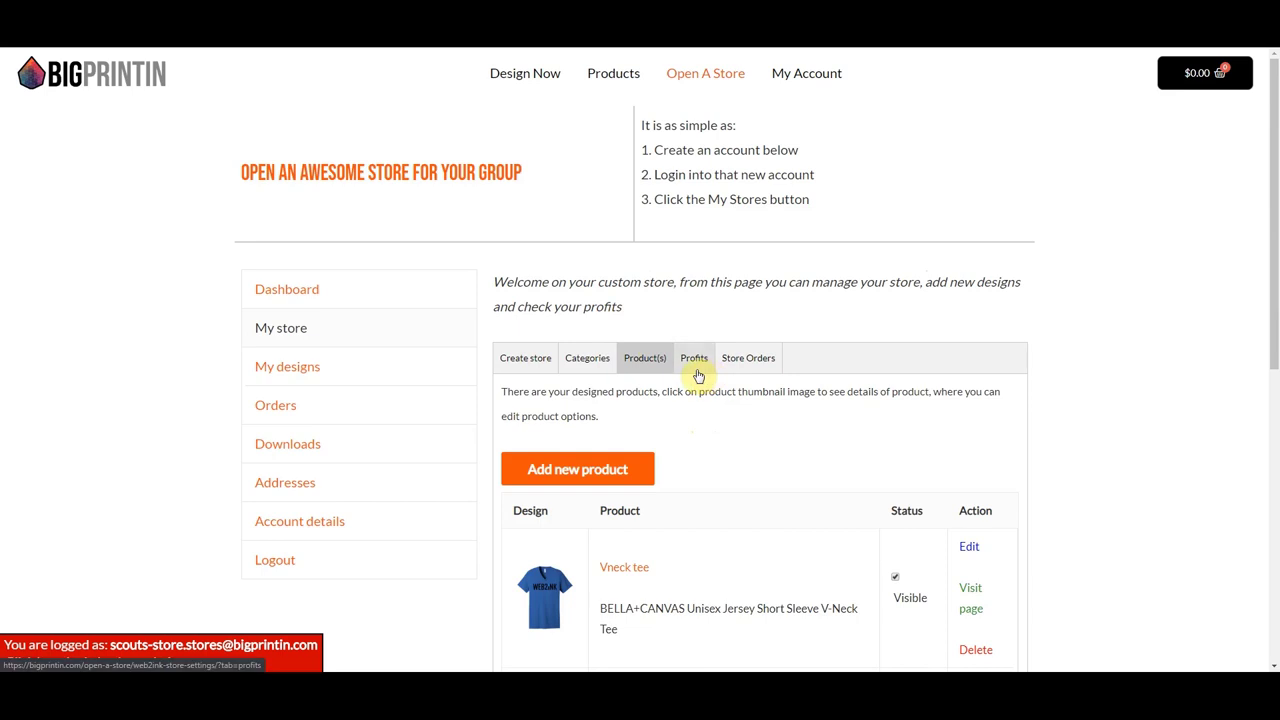
- Enter the PayPal payout email under Profits, then check Store Orders, which shows no items
left_click(697, 375)
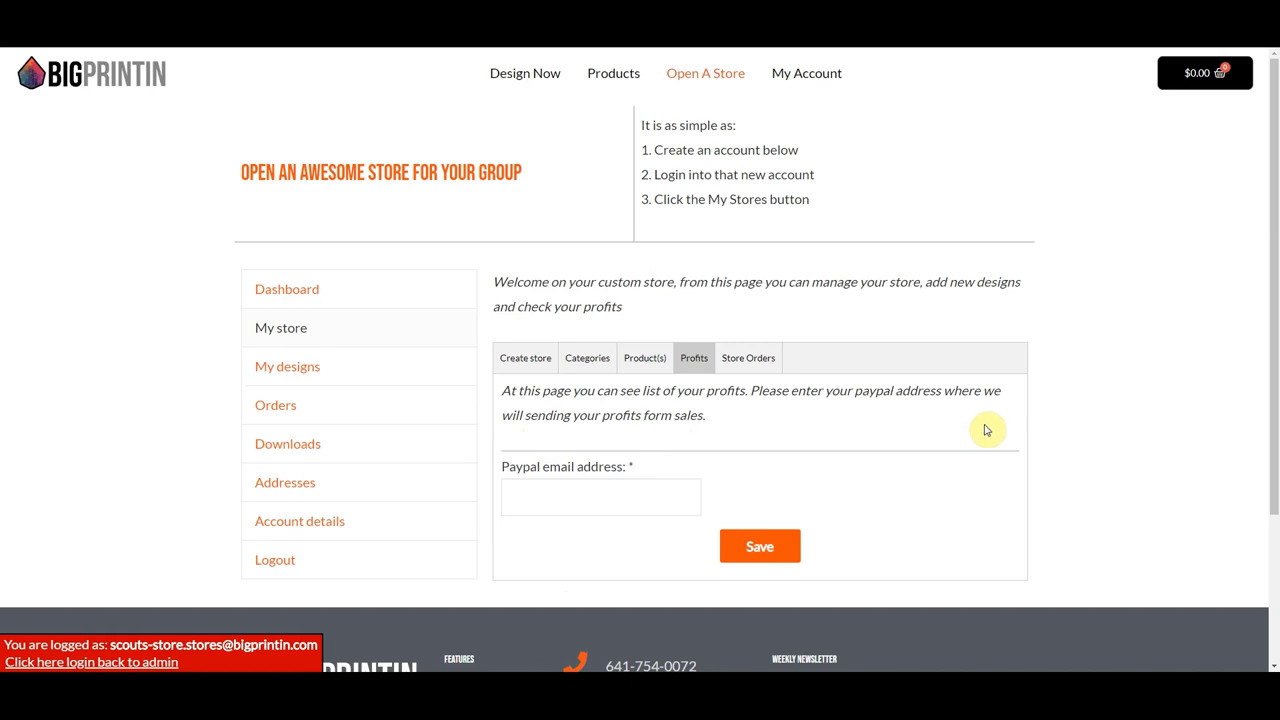
left_click(511, 497)
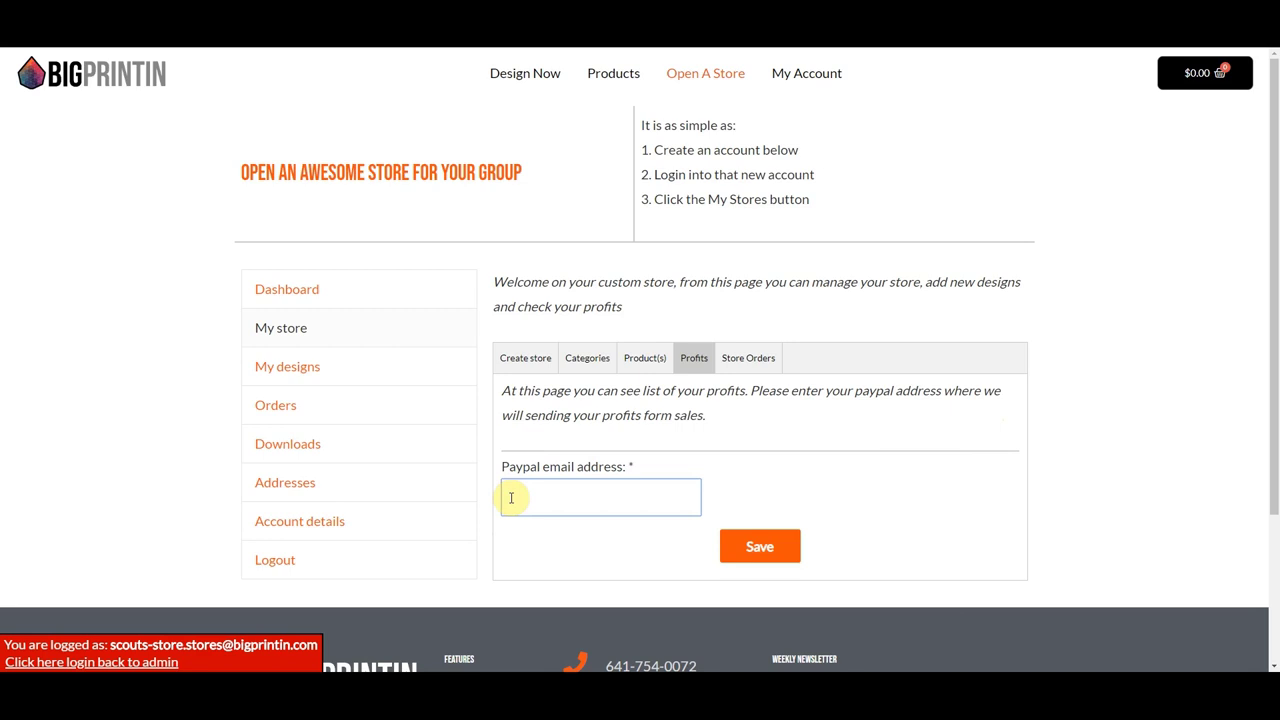
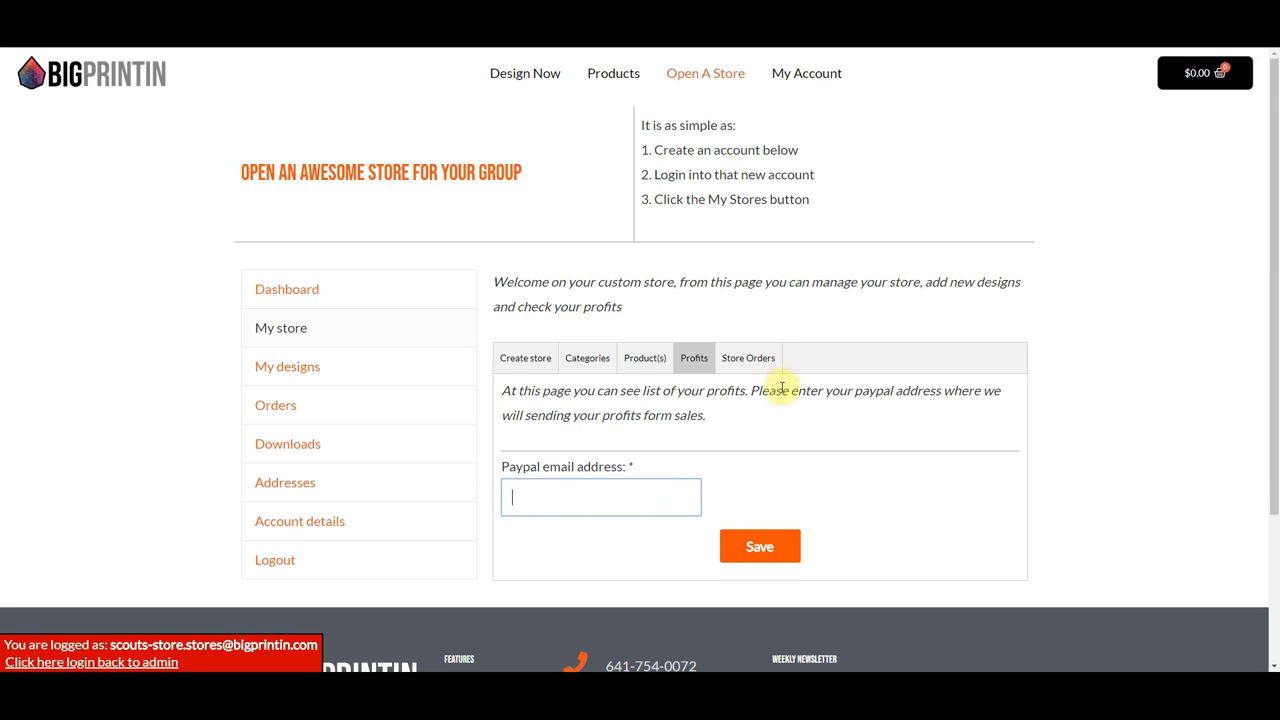
left_click(745, 365)
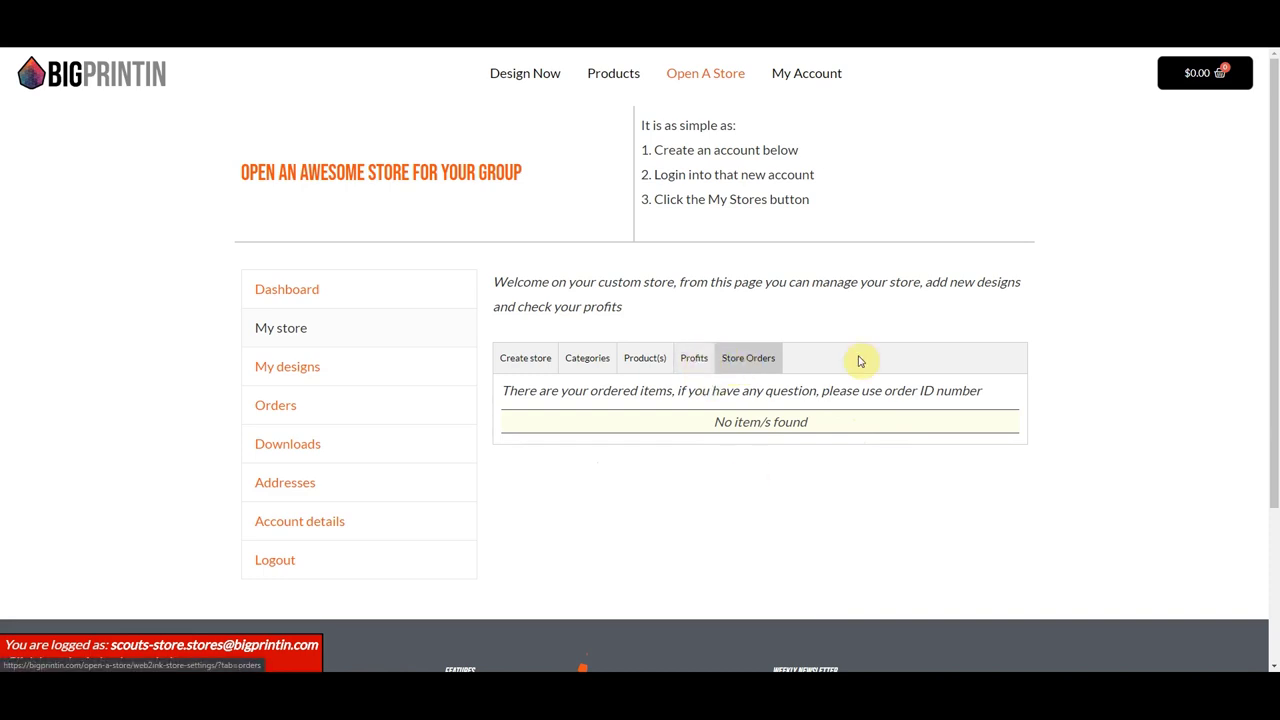
left_click(526, 362)
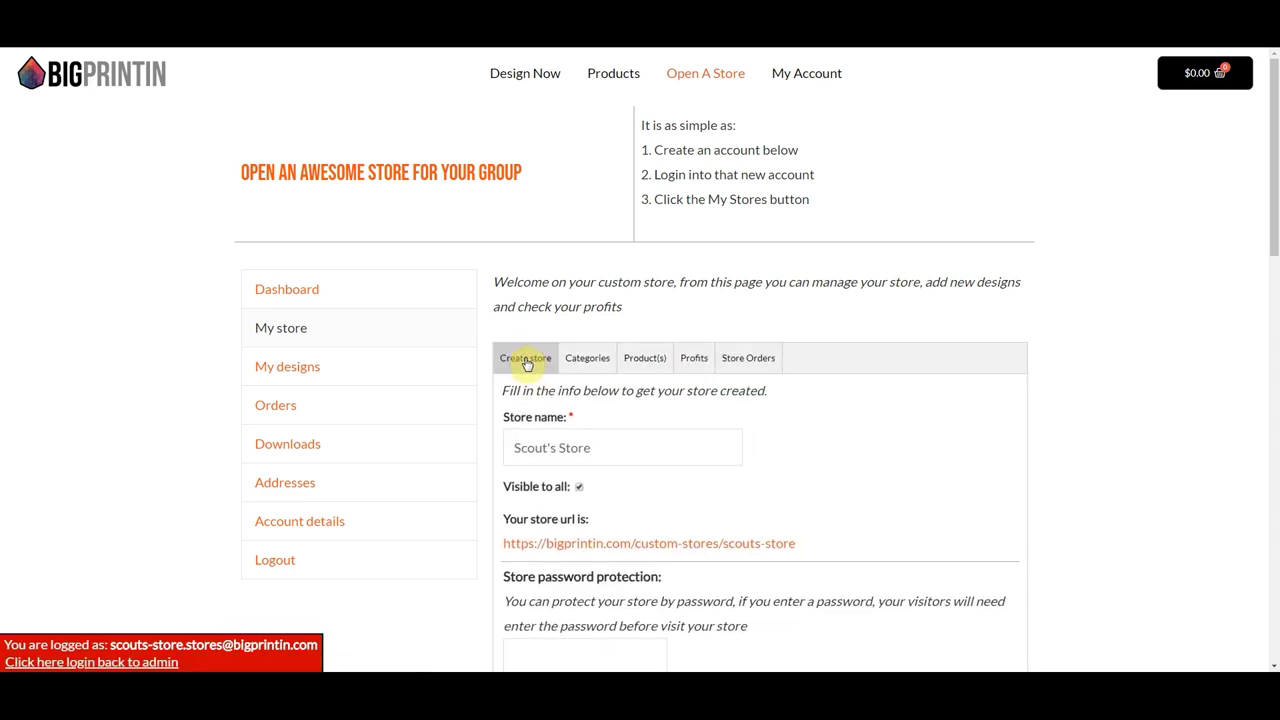
- Open the scouts-store URL link in a new page to view the live storefront
scroll(526, 362, "down", 1)
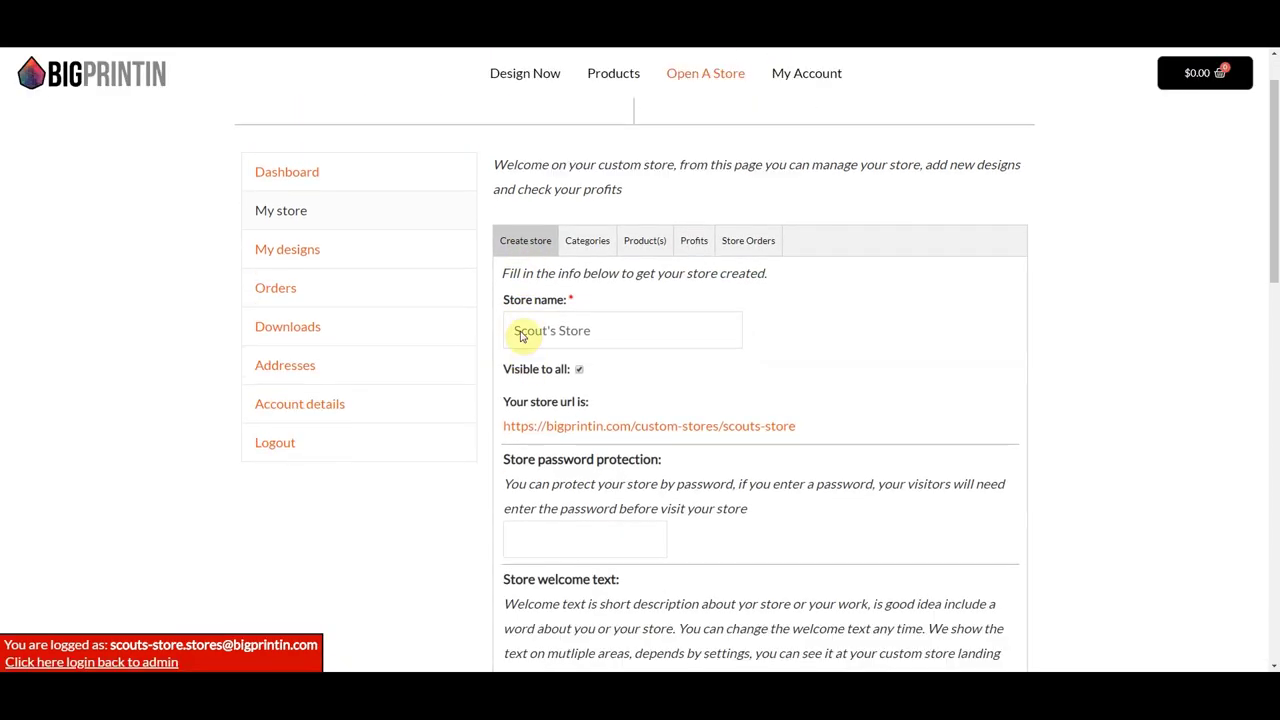
right_click(582, 434)
left_click(610, 439)
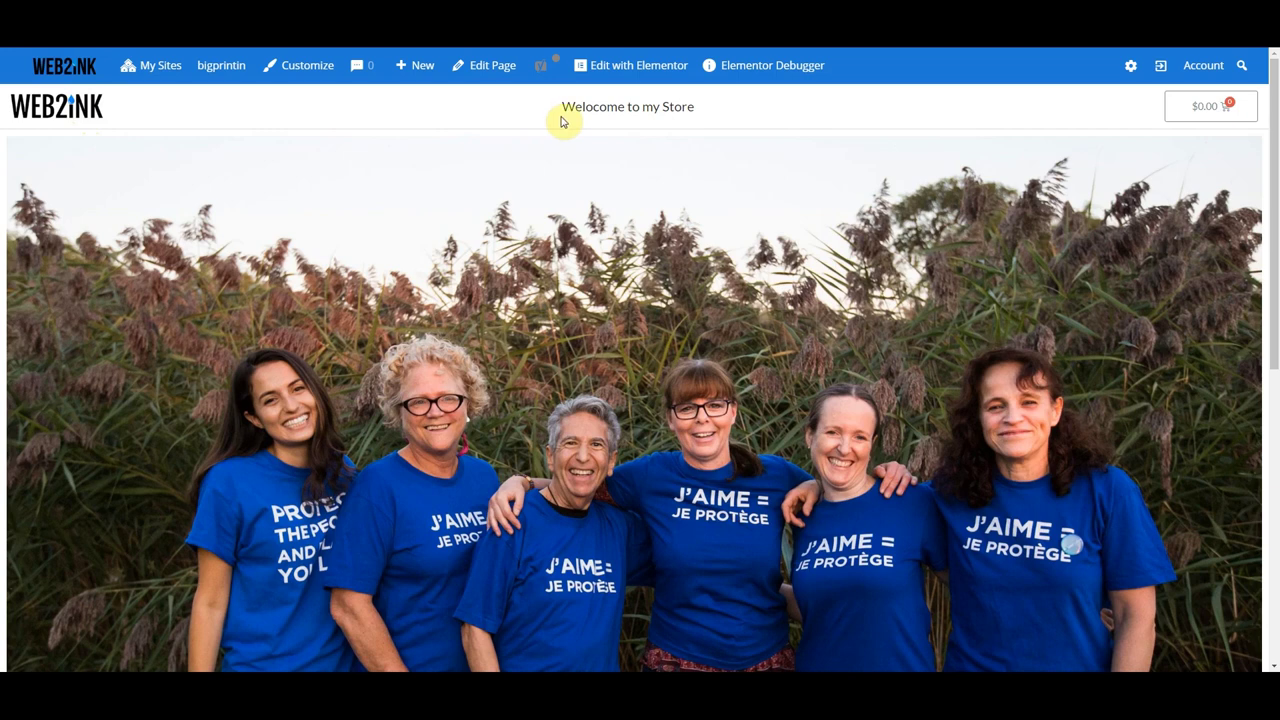
- Browse the storefront products, keep New-first sorting, and filter to the Hats category
left_click_drag(560, 107, 709, 114)
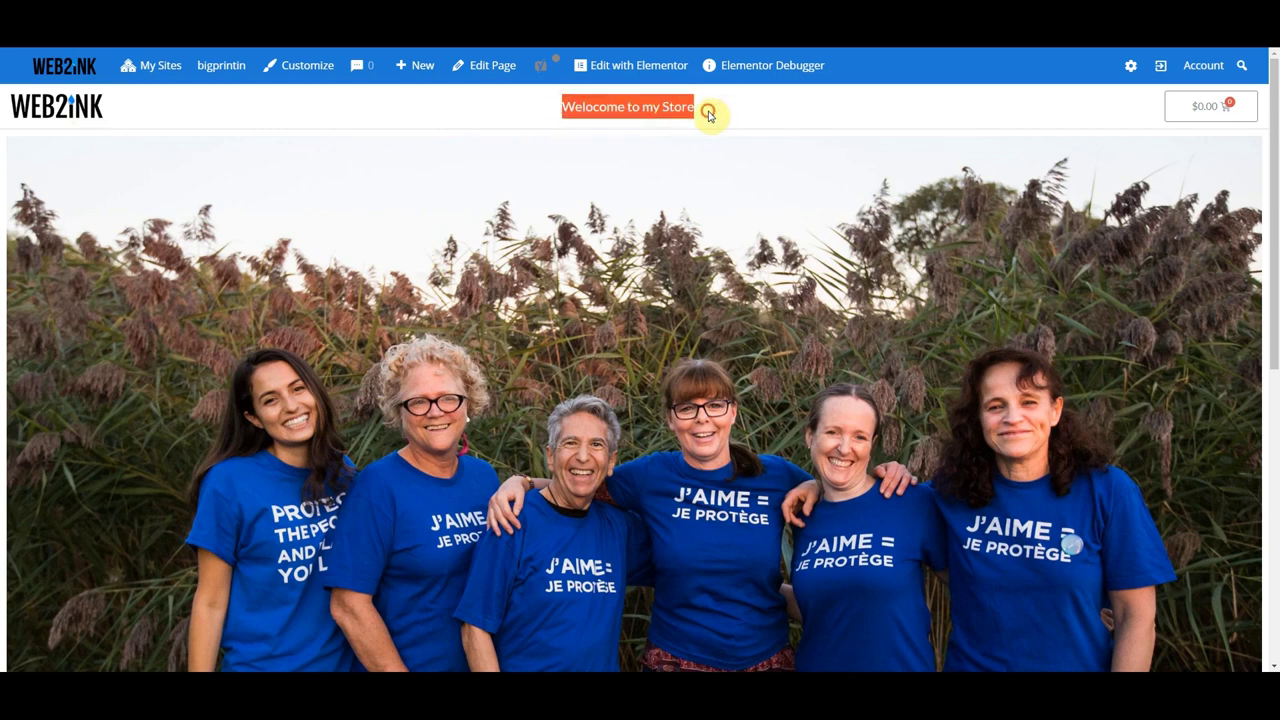
left_click(709, 112)
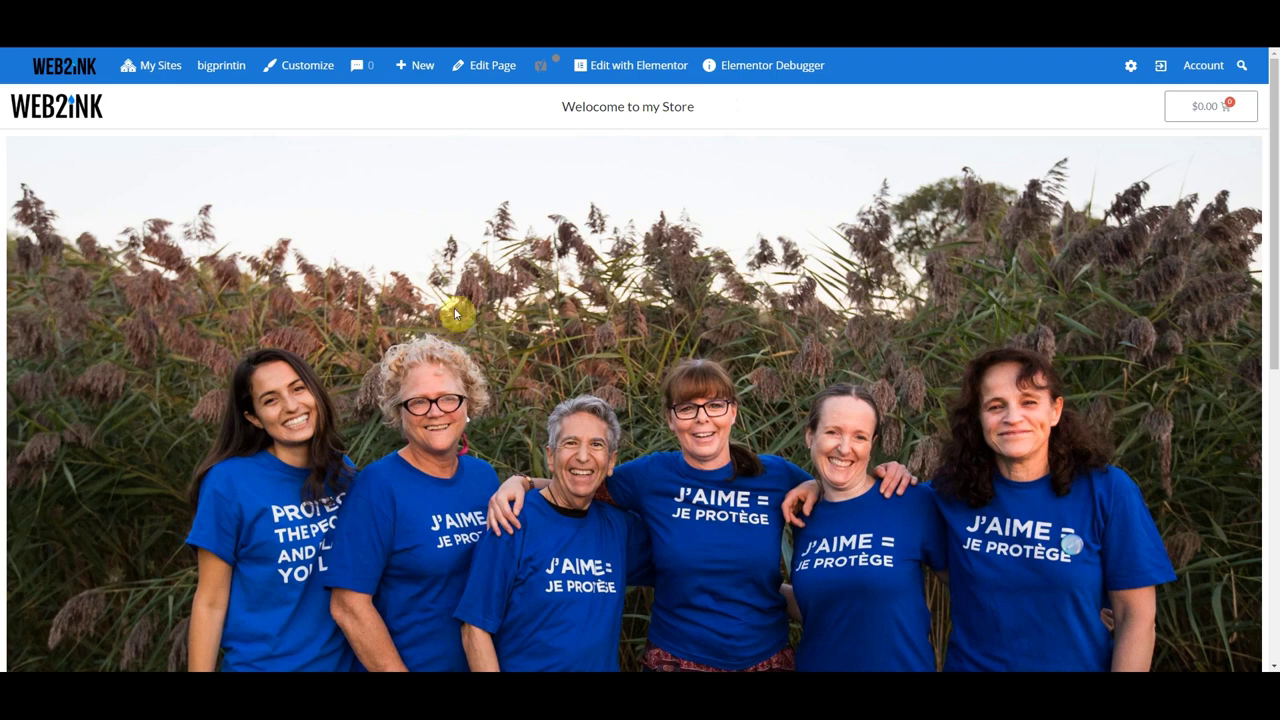
left_click(1207, 121)
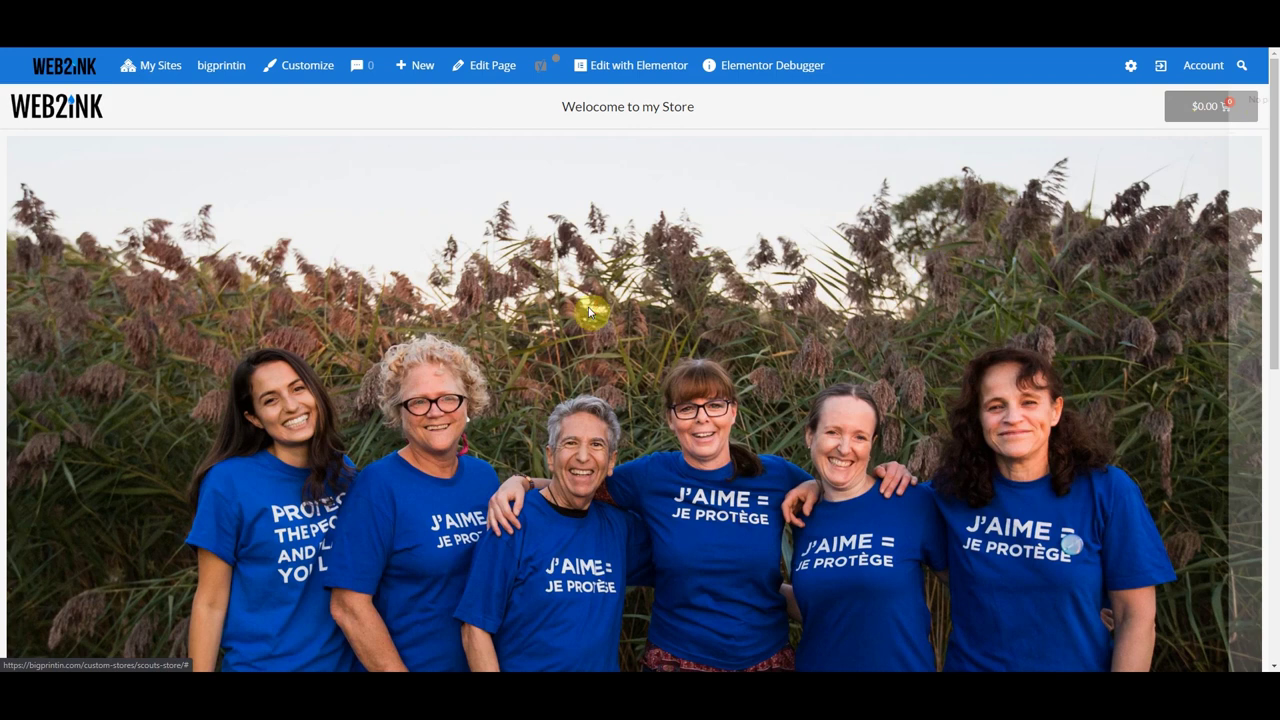
scroll(590, 312, "down", 5)
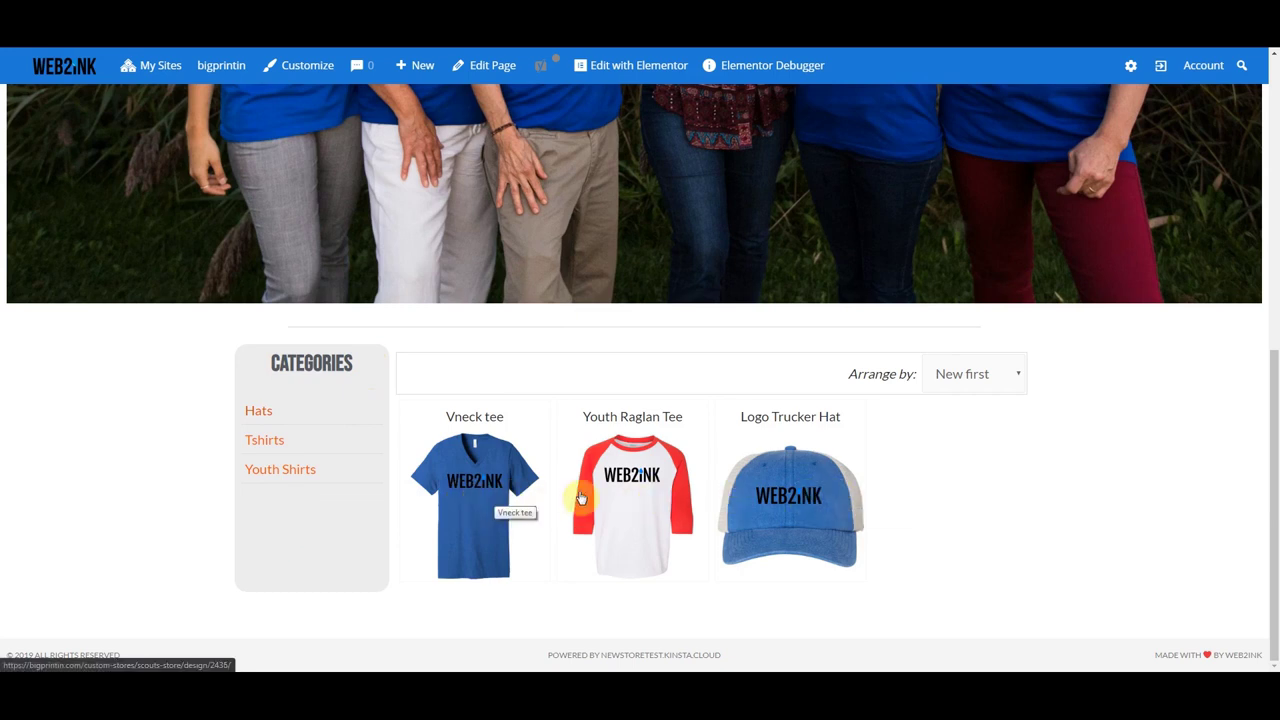
left_click(1018, 374)
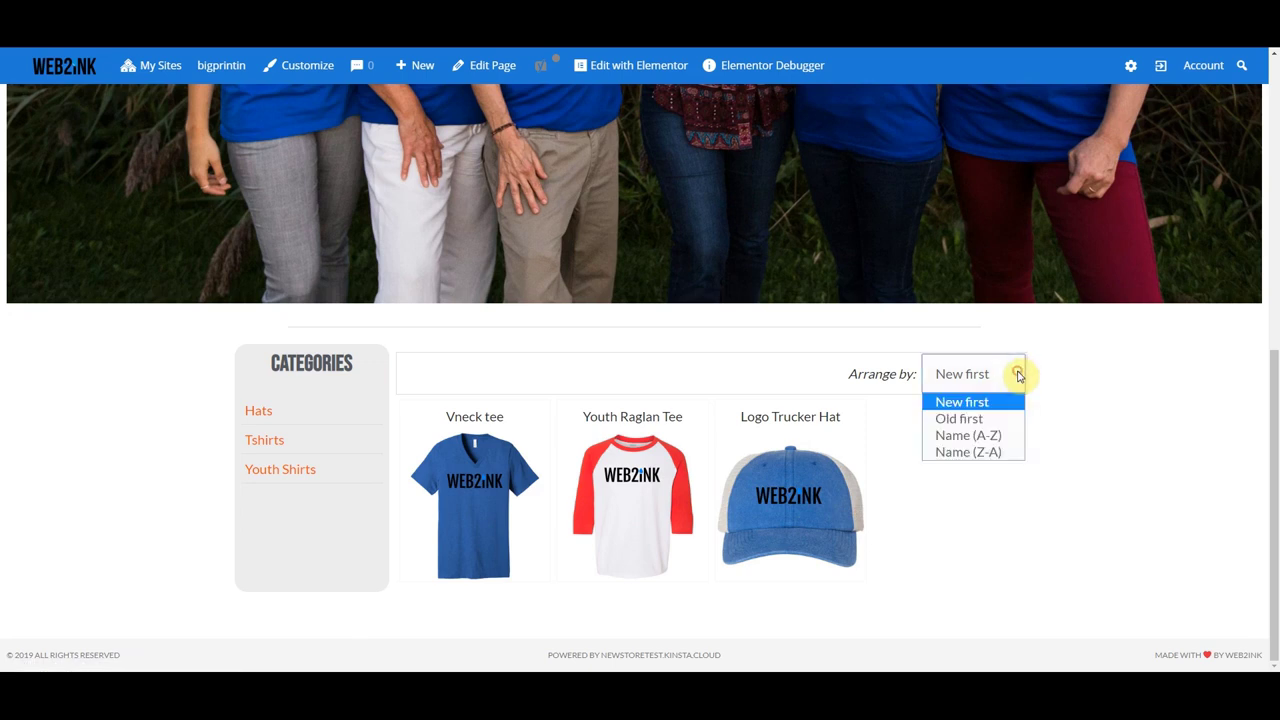
left_click(1018, 375)
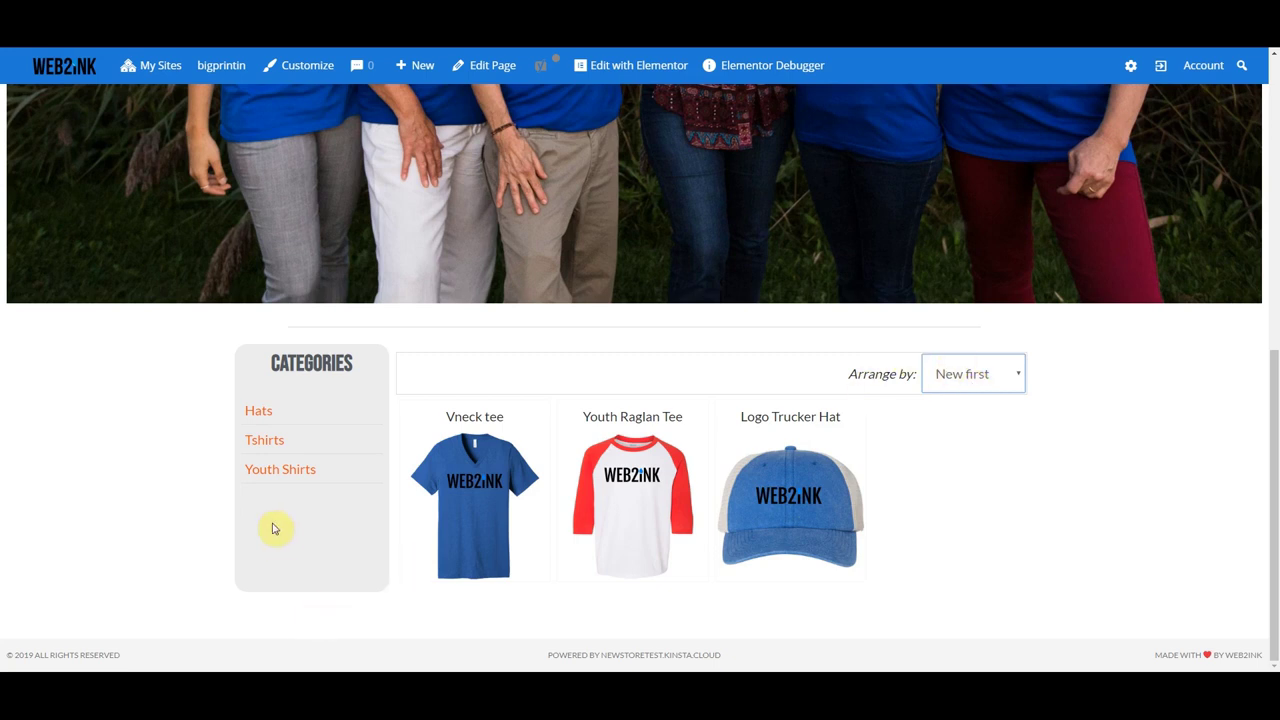
left_click(257, 411)
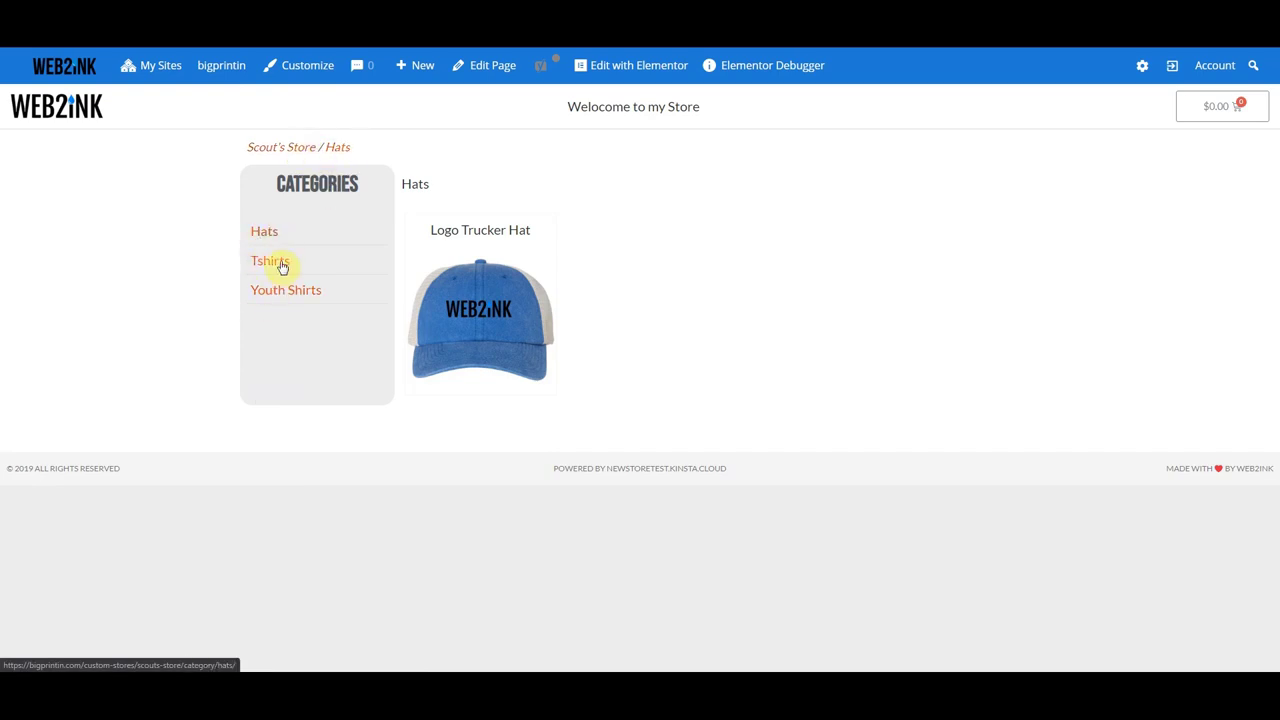
- Inspect the Logo Trucker Hat's quantity and feature details, then return to the Scout's Store home
left_click(475, 350)
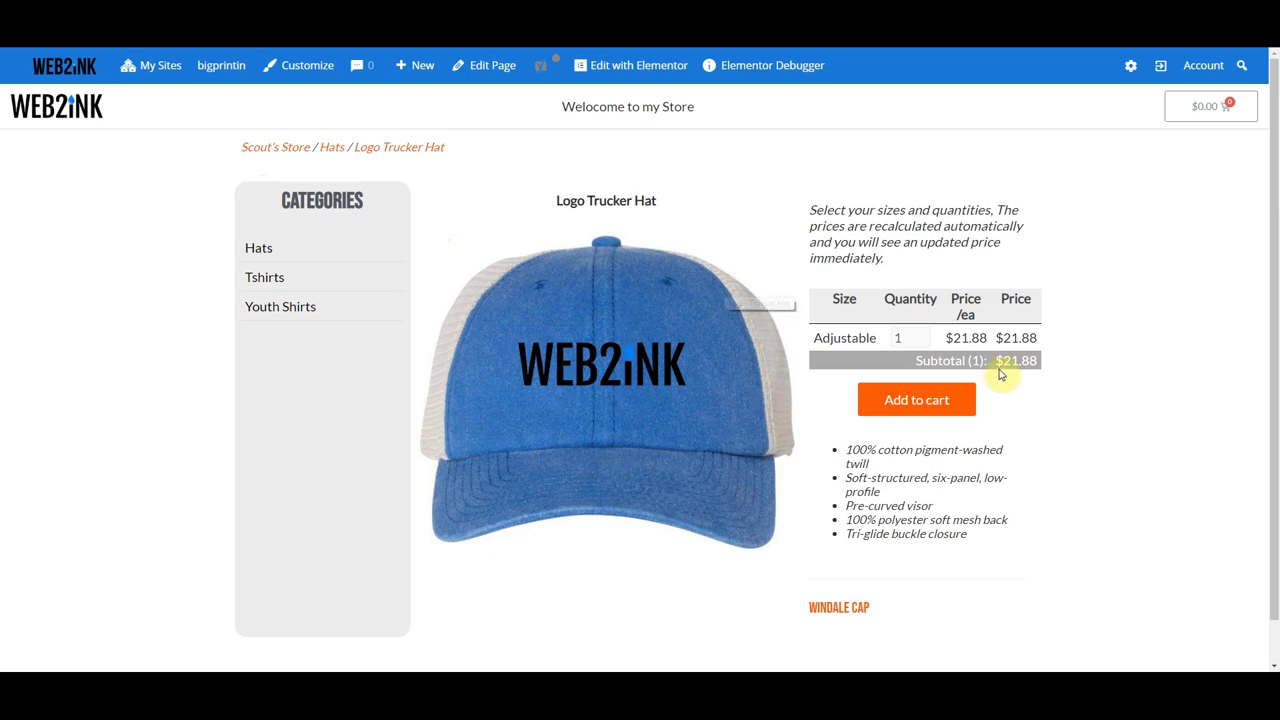
left_click(912, 332)
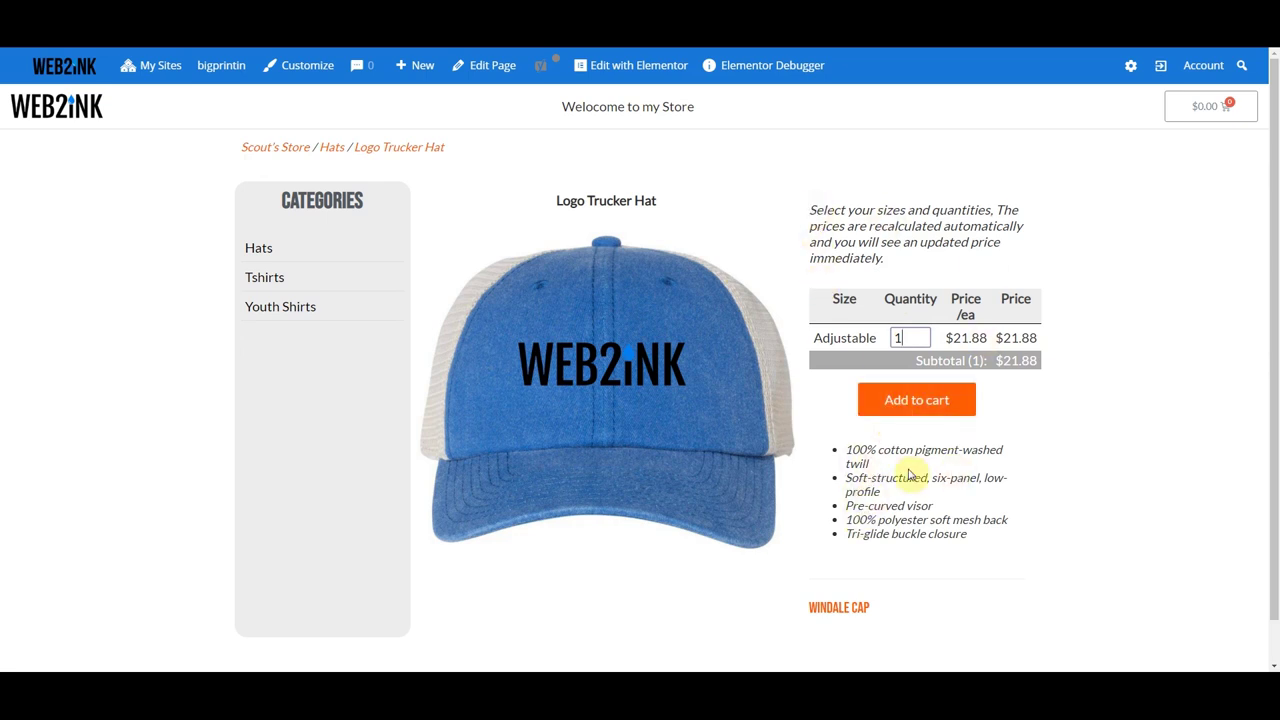
mouse_move(846, 451)
left_mouse_down()
mouse_move(994, 534)
mouse_move(891, 491)
mouse_move(846, 451)
mouse_move(977, 546)
mouse_move(852, 468)
mouse_move(848, 451)
left_mouse_up()
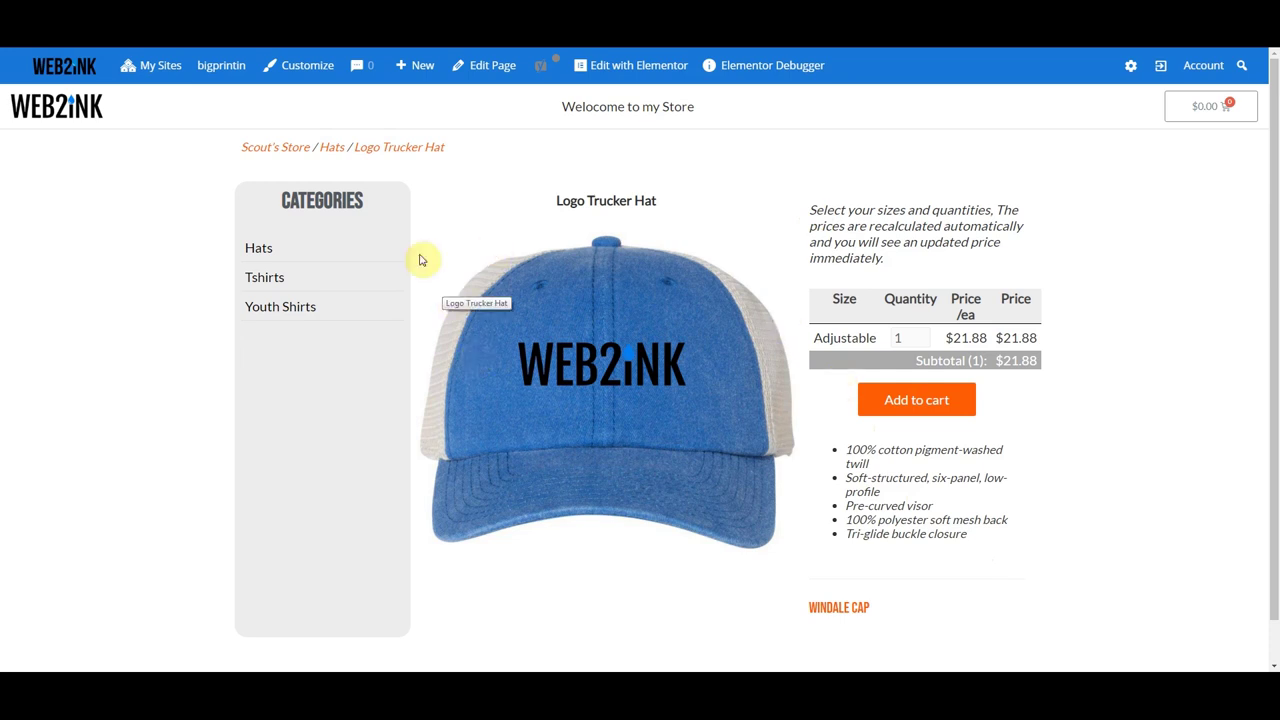
left_click(289, 150)
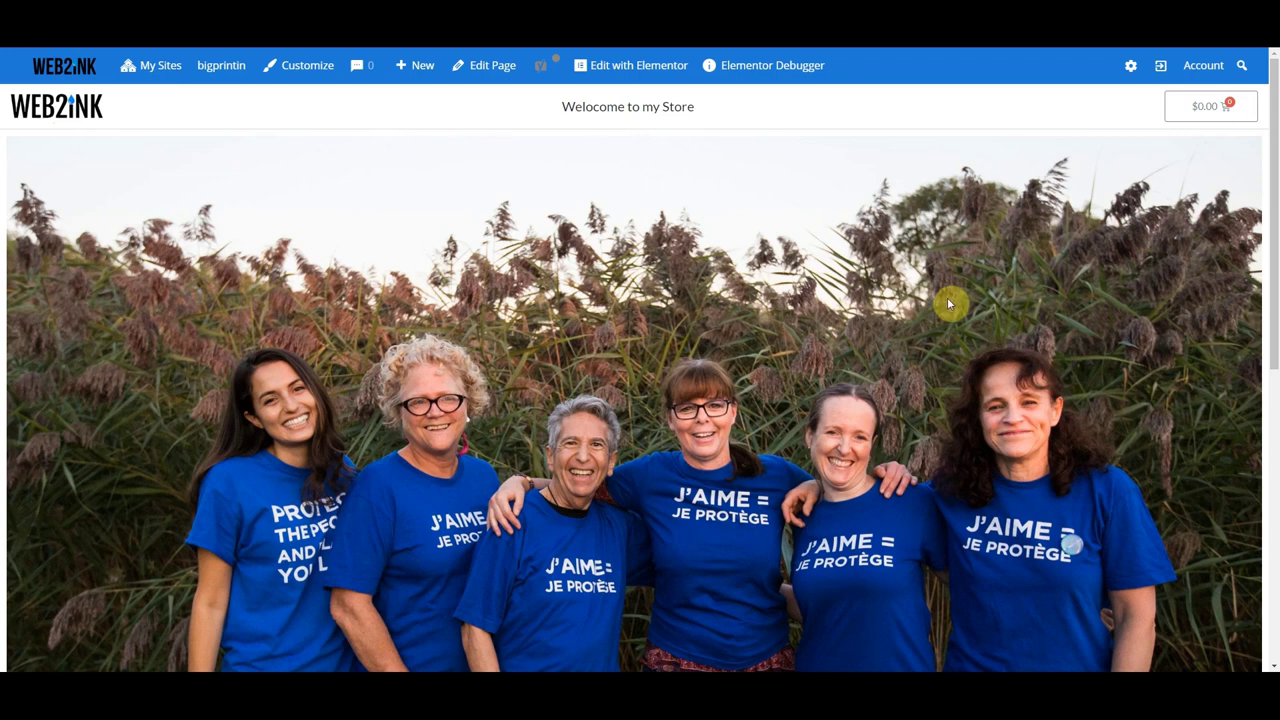
- Add 2 XL Youth Raglan Tees at $18.14 each to the cart, totalling $36.28
scroll(686, 337, "down", 1)
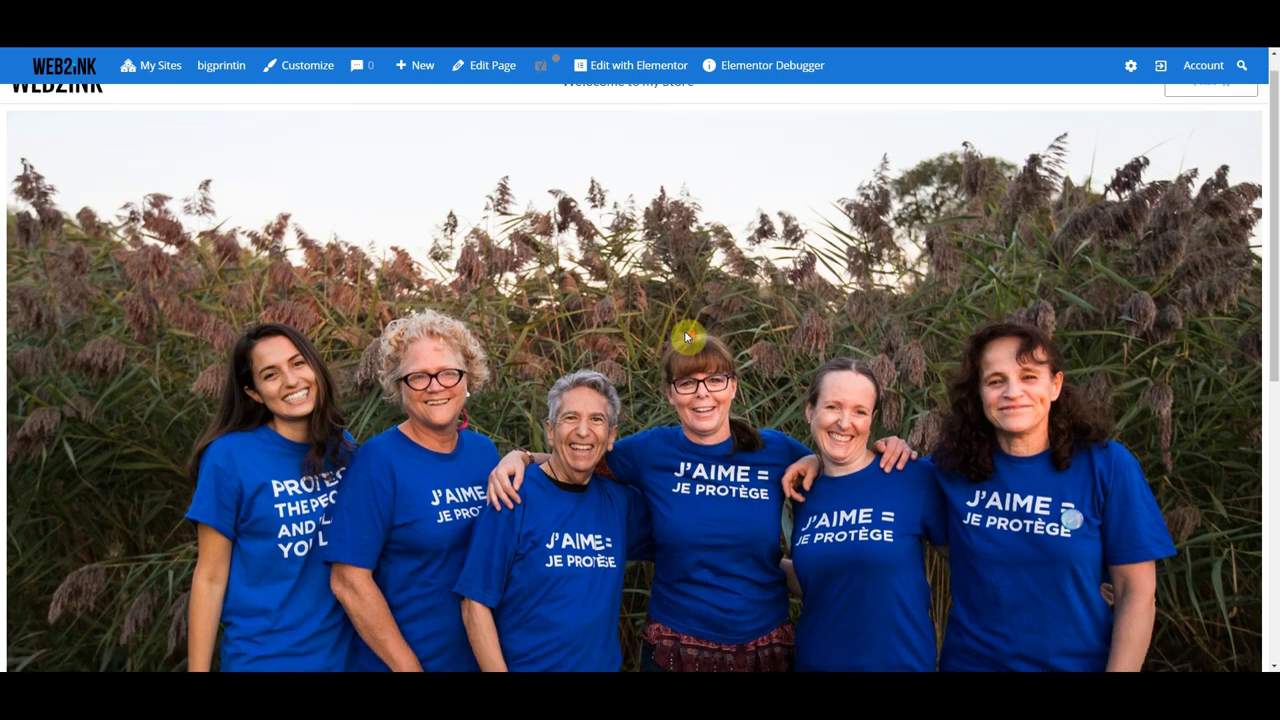
left_click(641, 499)
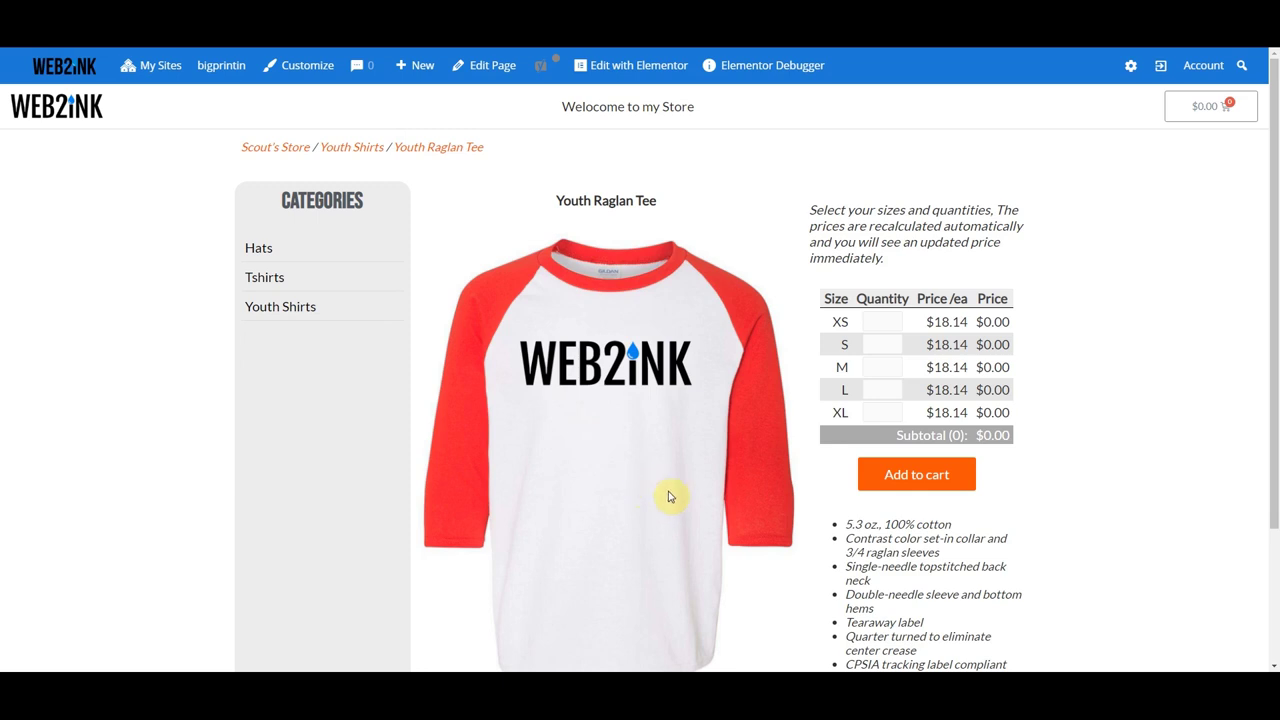
scroll(669, 491, "down", 2)
scroll(671, 496, "up", 1)
scroll(671, 496, "up", 1)
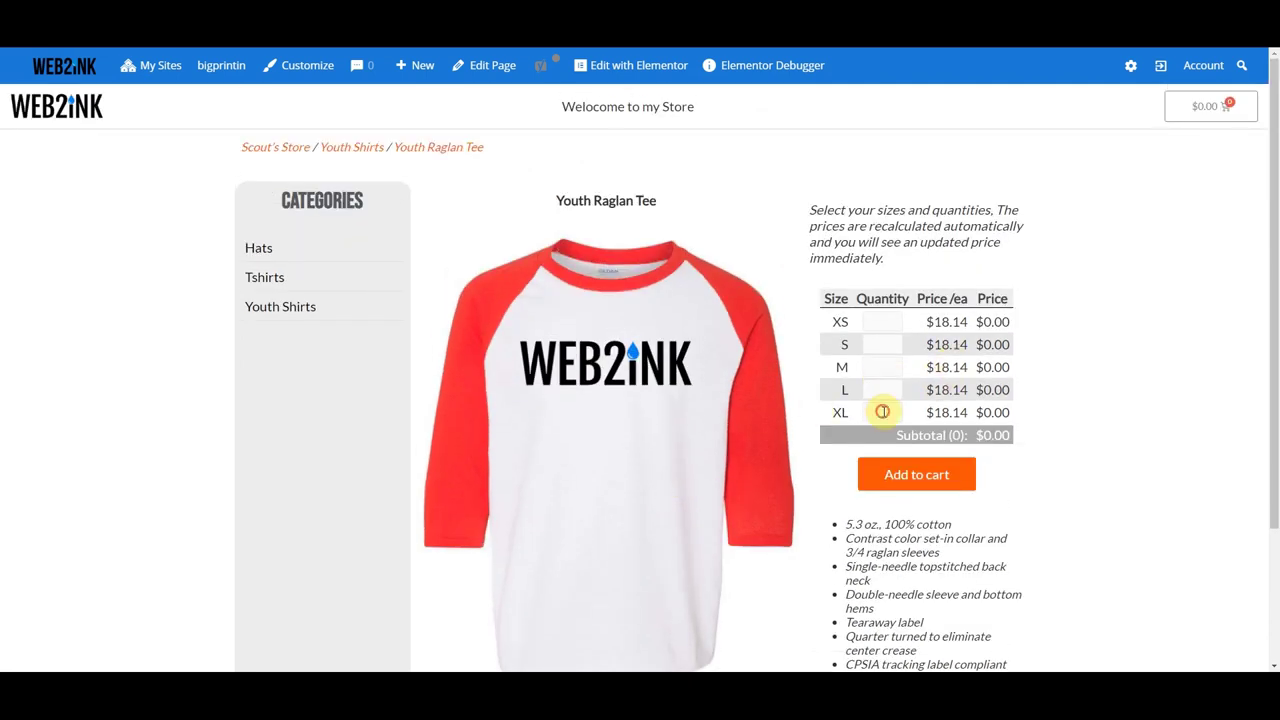
left_click(883, 412)
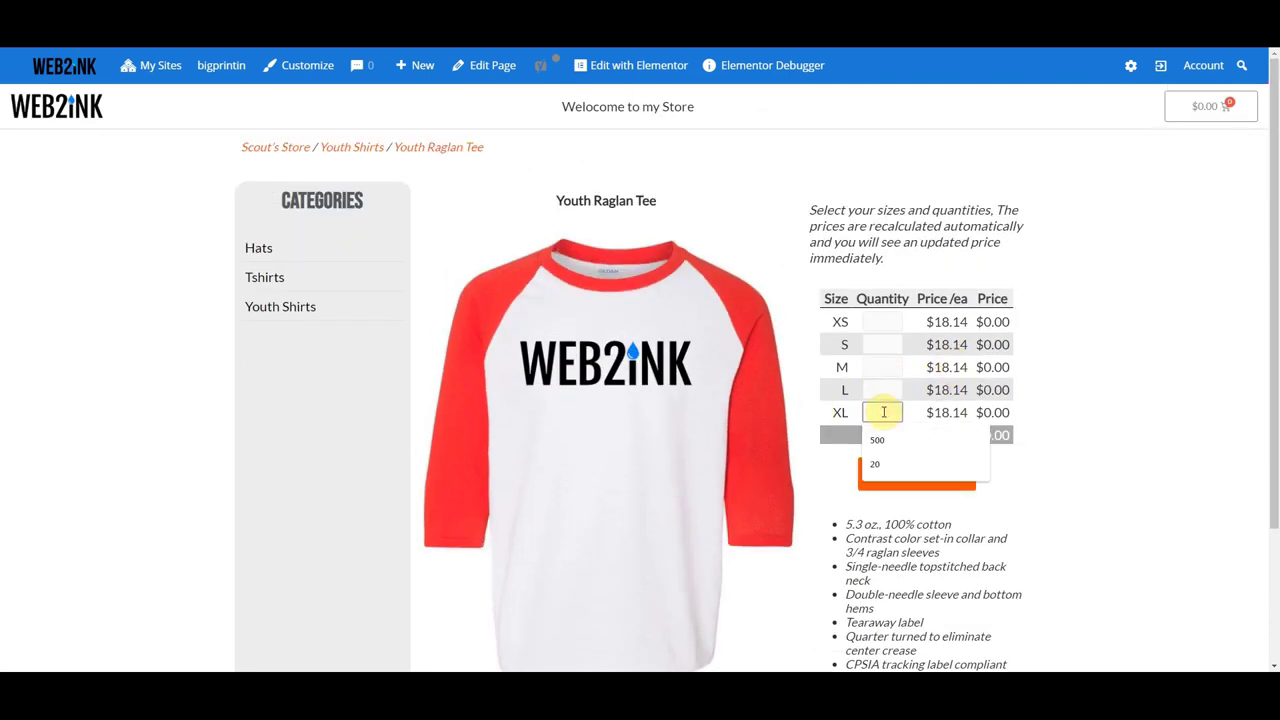
type("2")
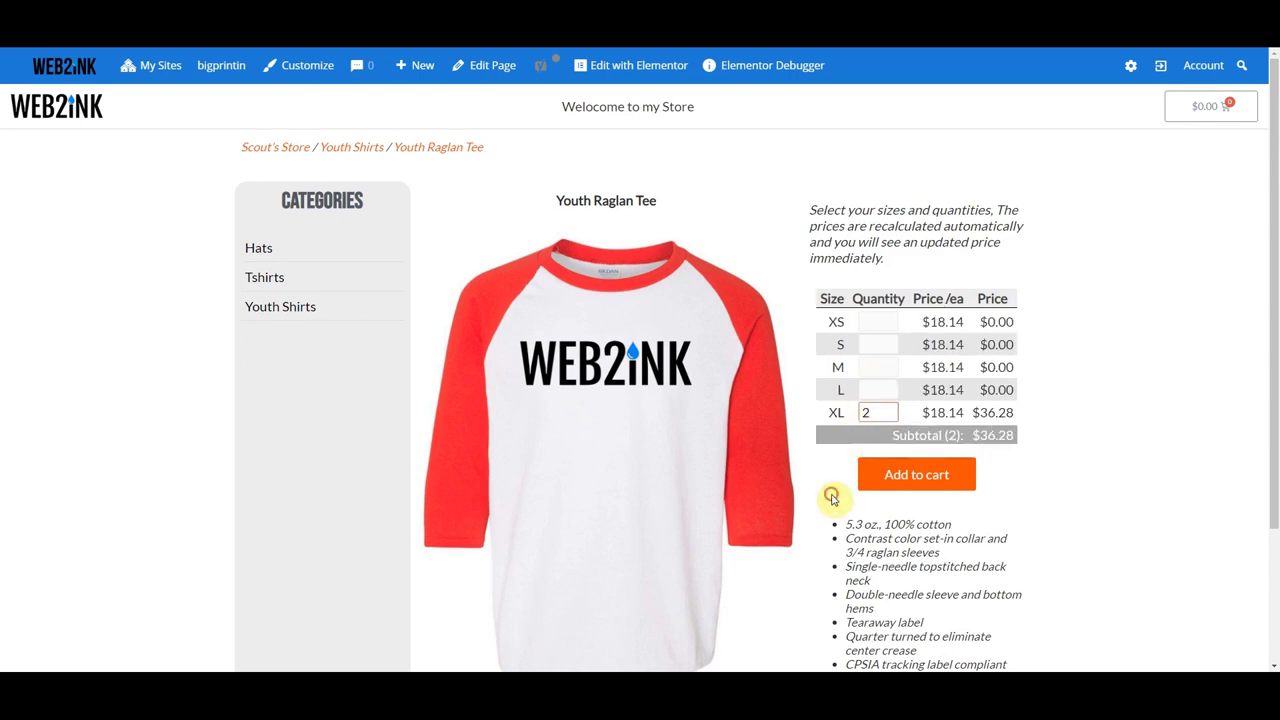
left_click(929, 474)
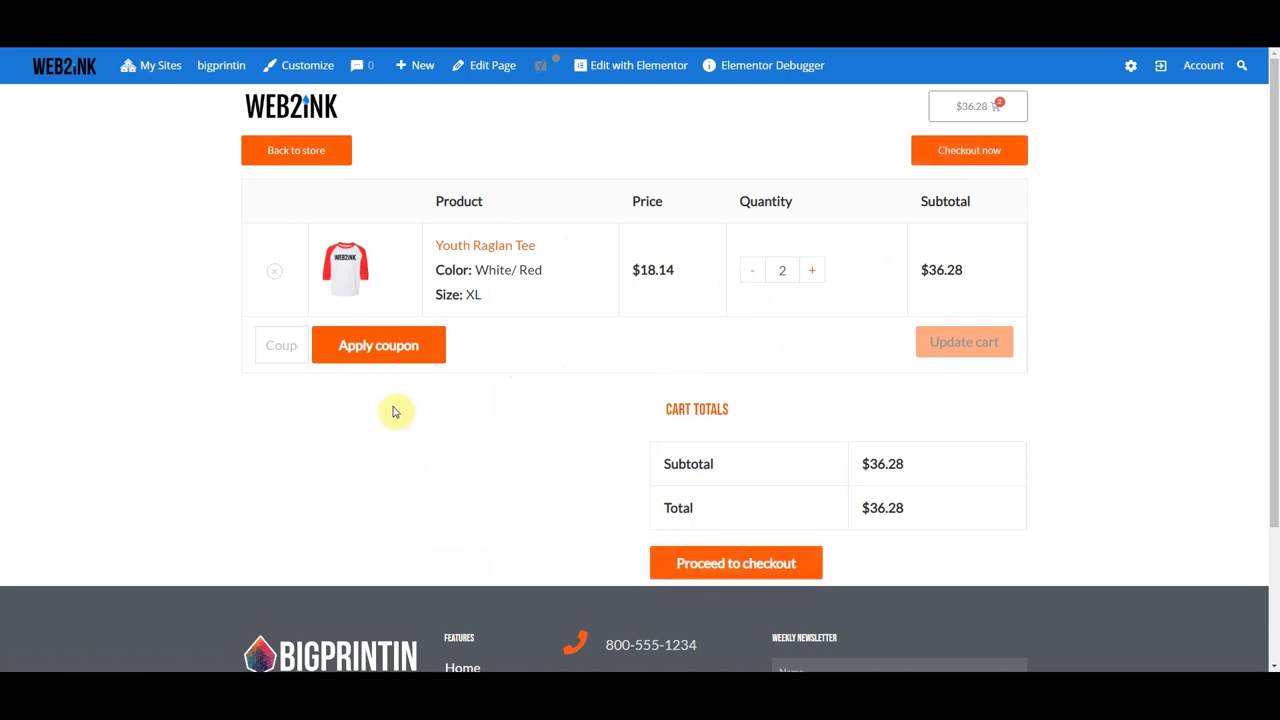
- Leave the coupon field empty and go from the cart to the checkout billing form
left_click(277, 343)
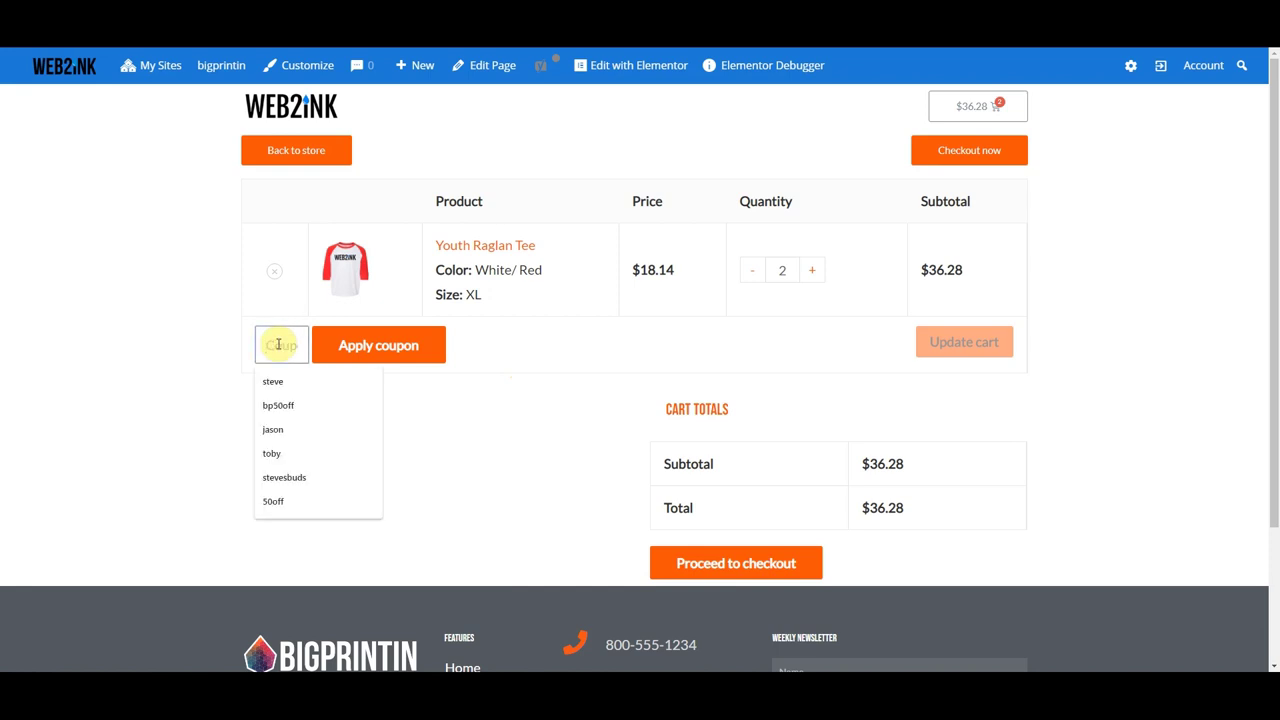
left_click(482, 409)
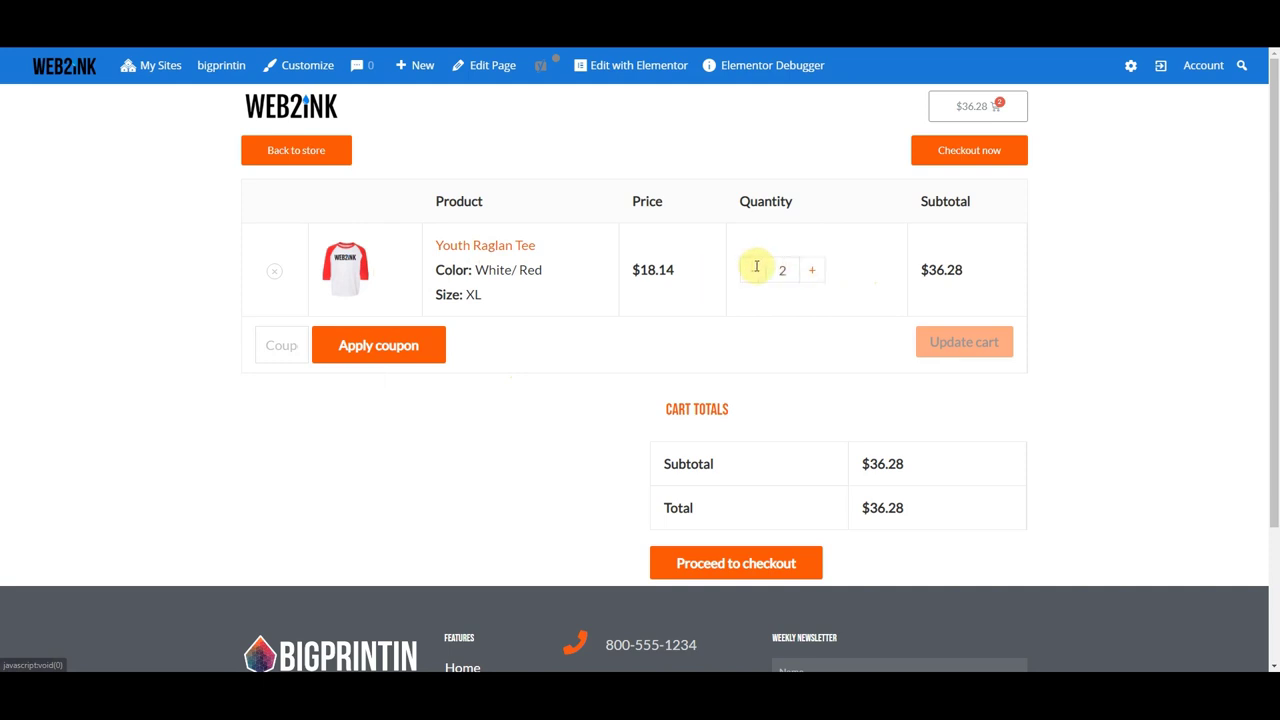
left_click(750, 565)
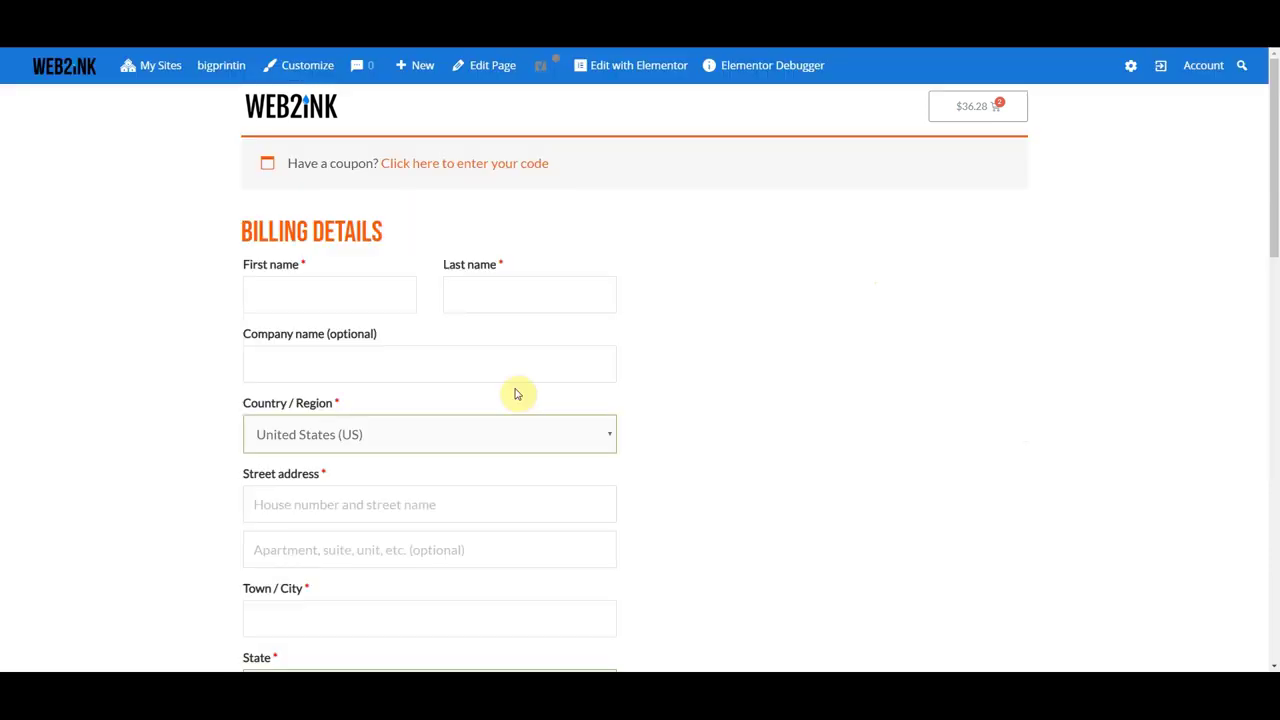
scroll(408, 343, "down", 9)
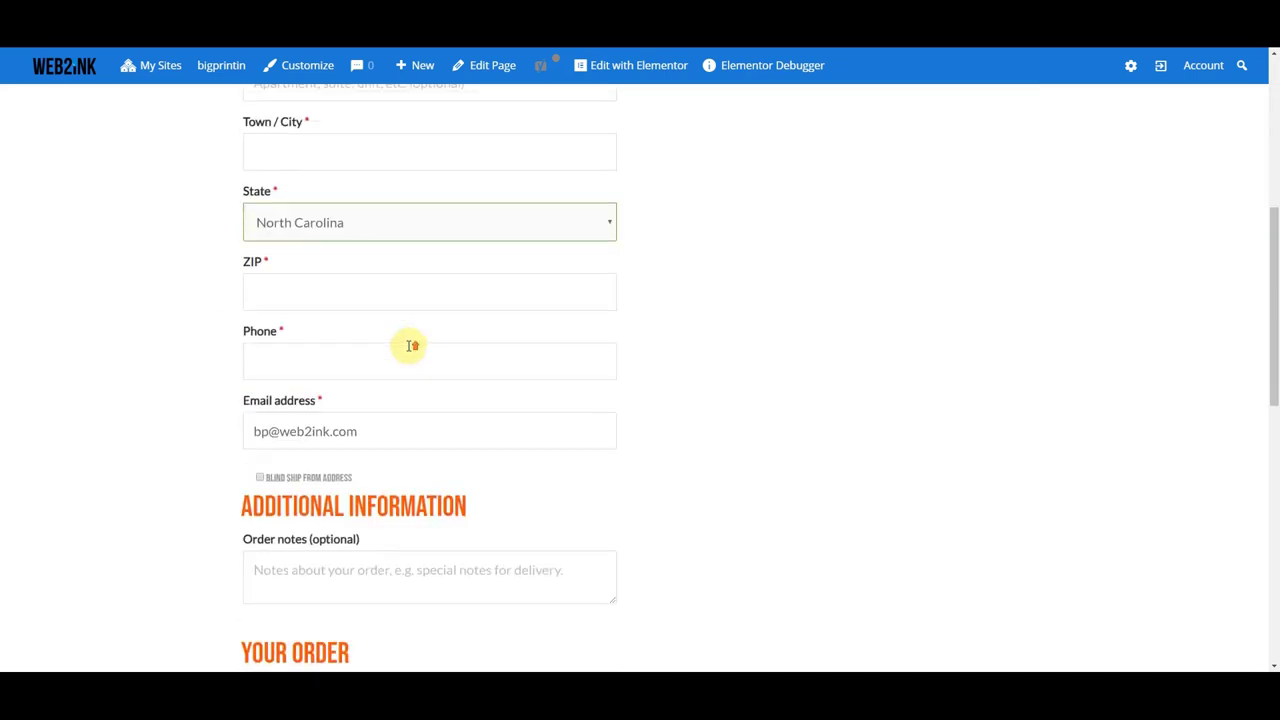
scroll(408, 347, "down", 2)
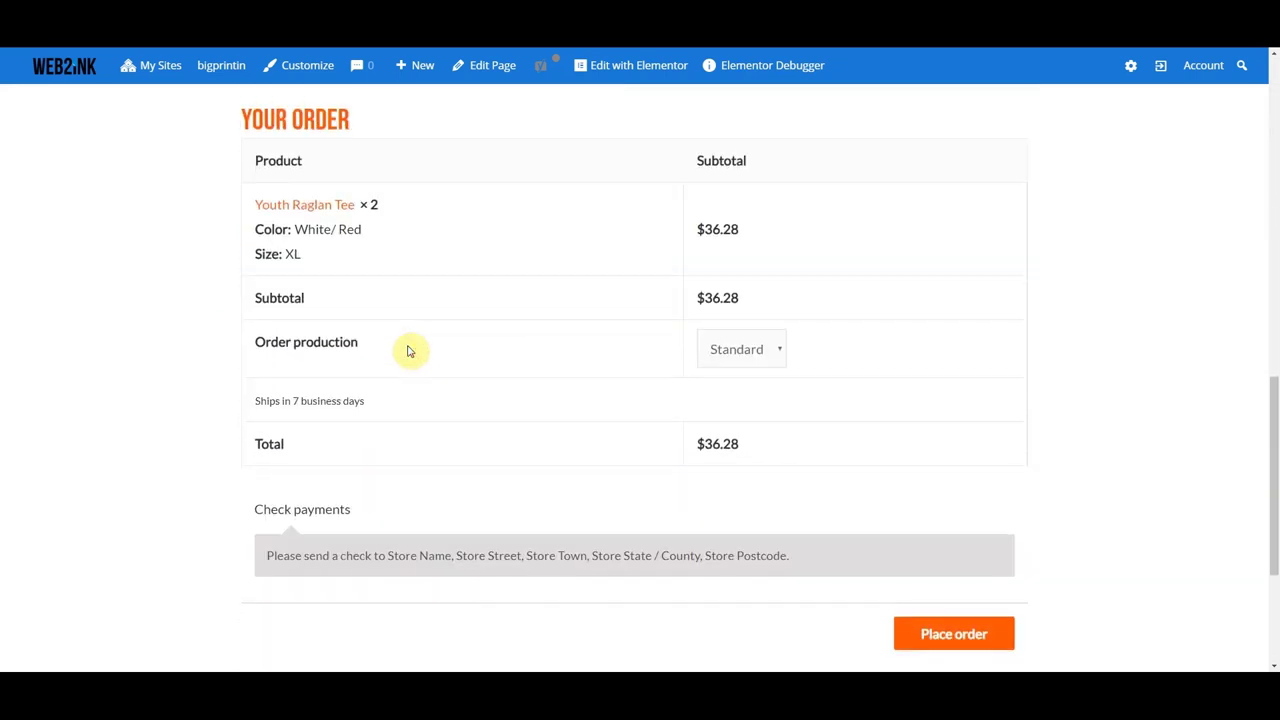
scroll(410, 350, "down", 2)
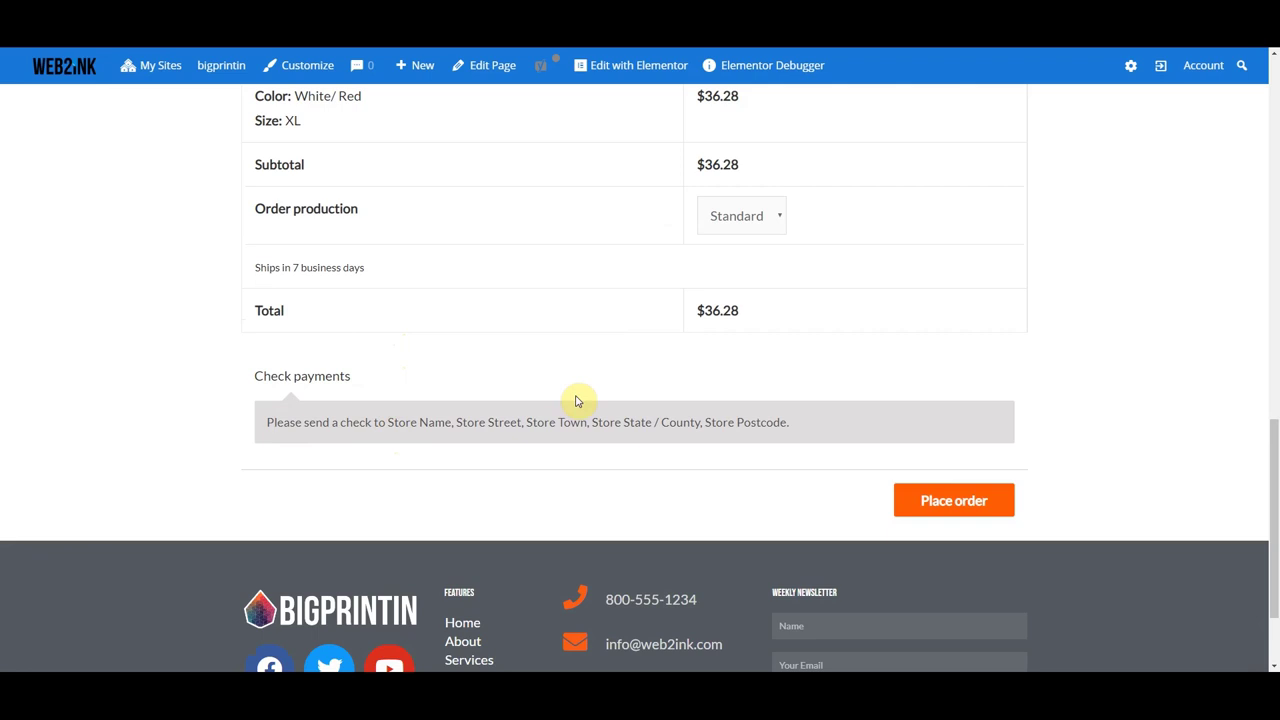
scroll(576, 401, "up", 3)
scroll(576, 401, "down", 1)
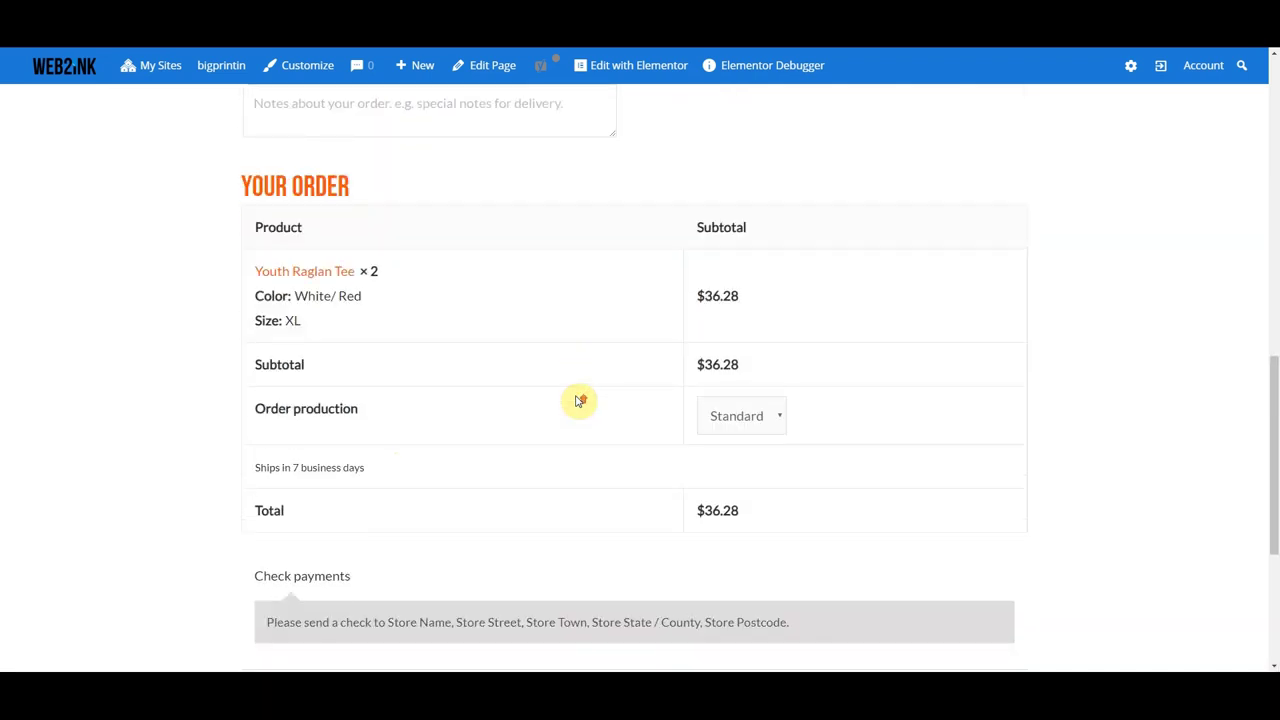
scroll(576, 401, "up", 2)
scroll(577, 401, "up", 7)
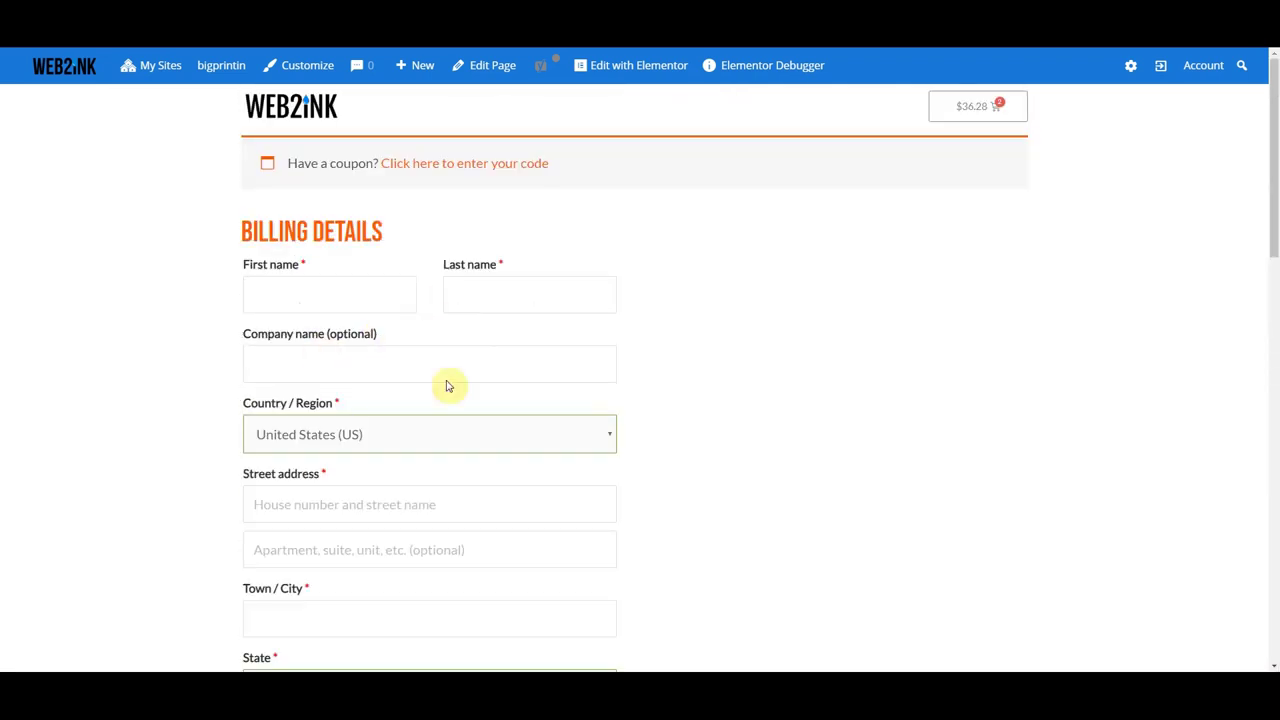
scroll(519, 407, "down", 3)
scroll(519, 407, "down", 3)
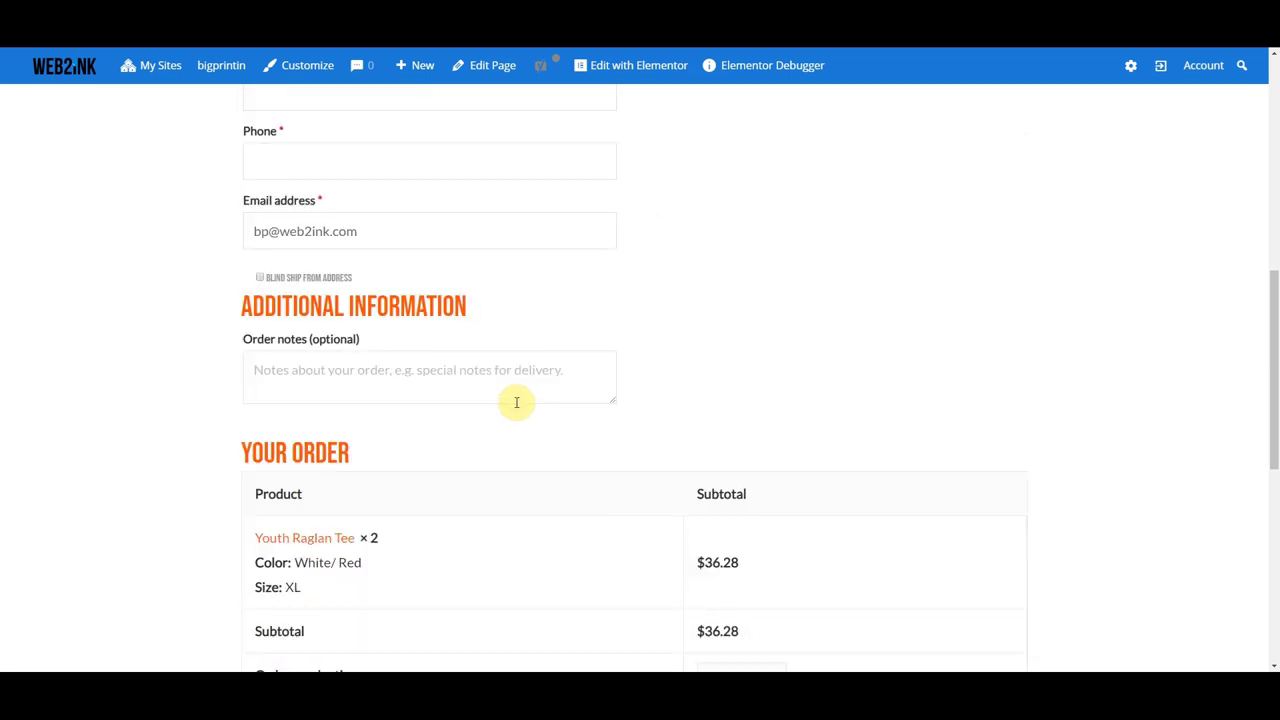
left_click(259, 279)
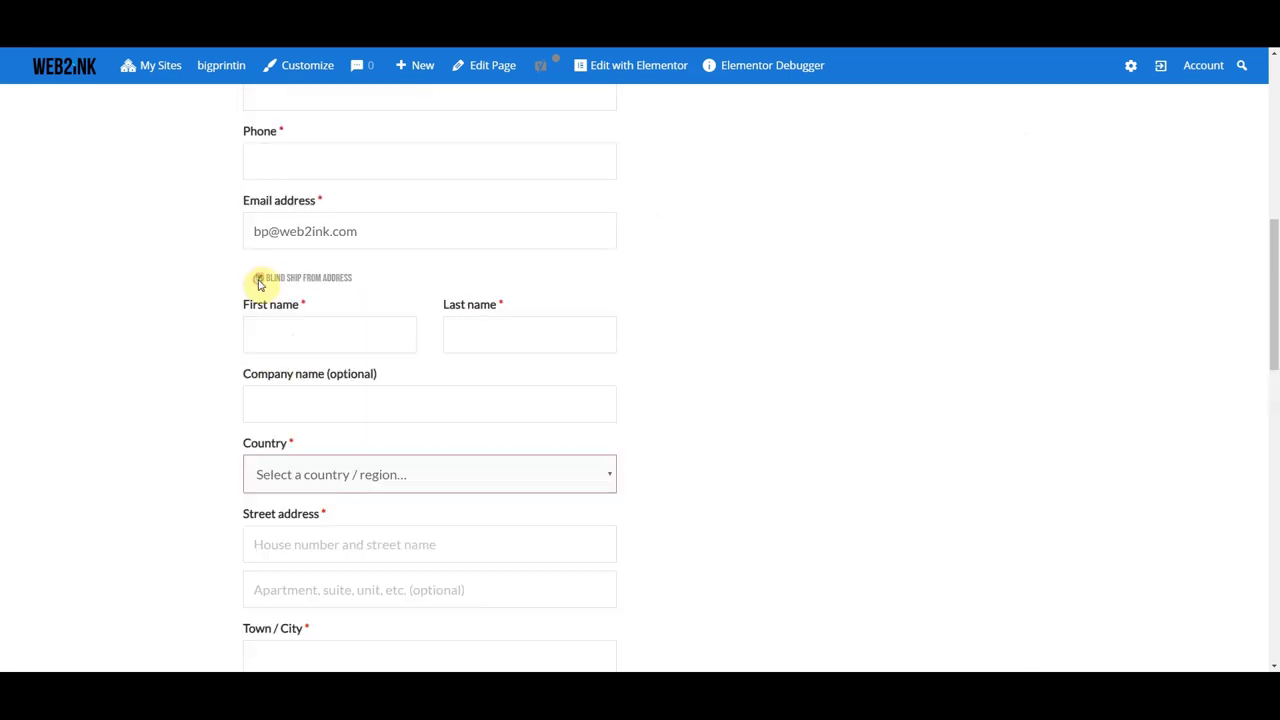
left_click(259, 279)
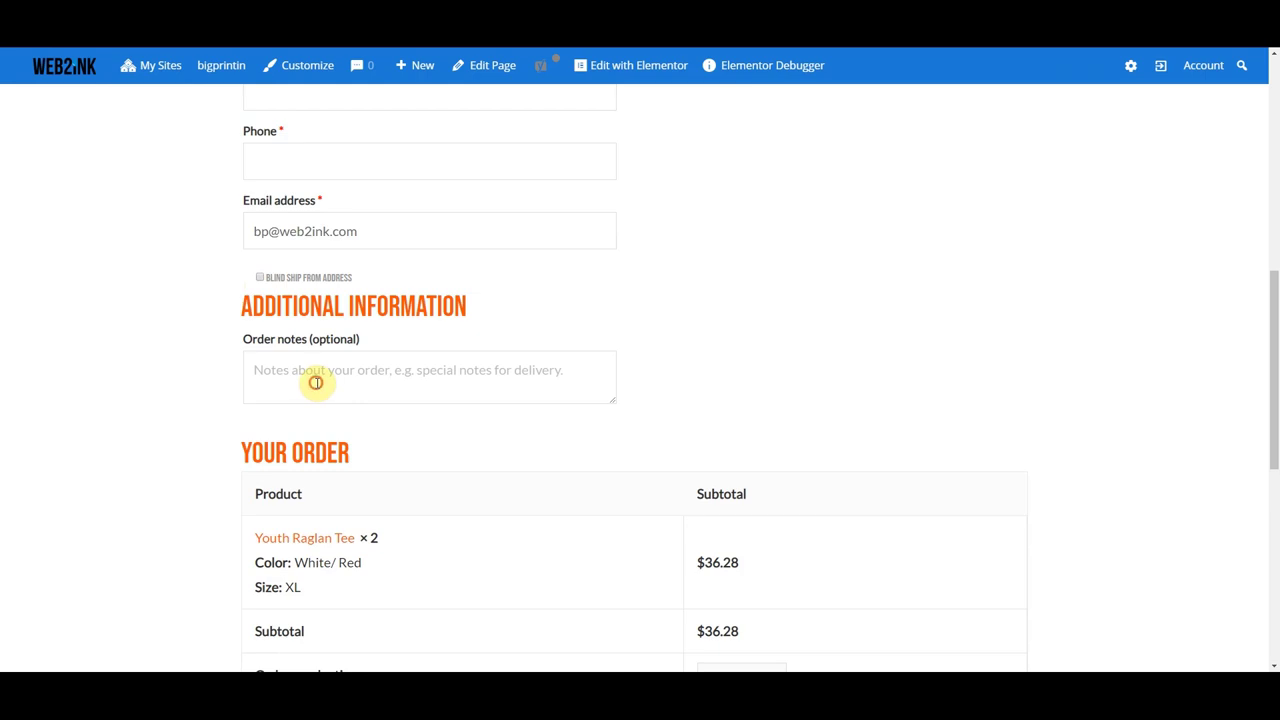
left_click(705, 378)
scroll(705, 376, "down", 2)
scroll(703, 378, "down", 1)
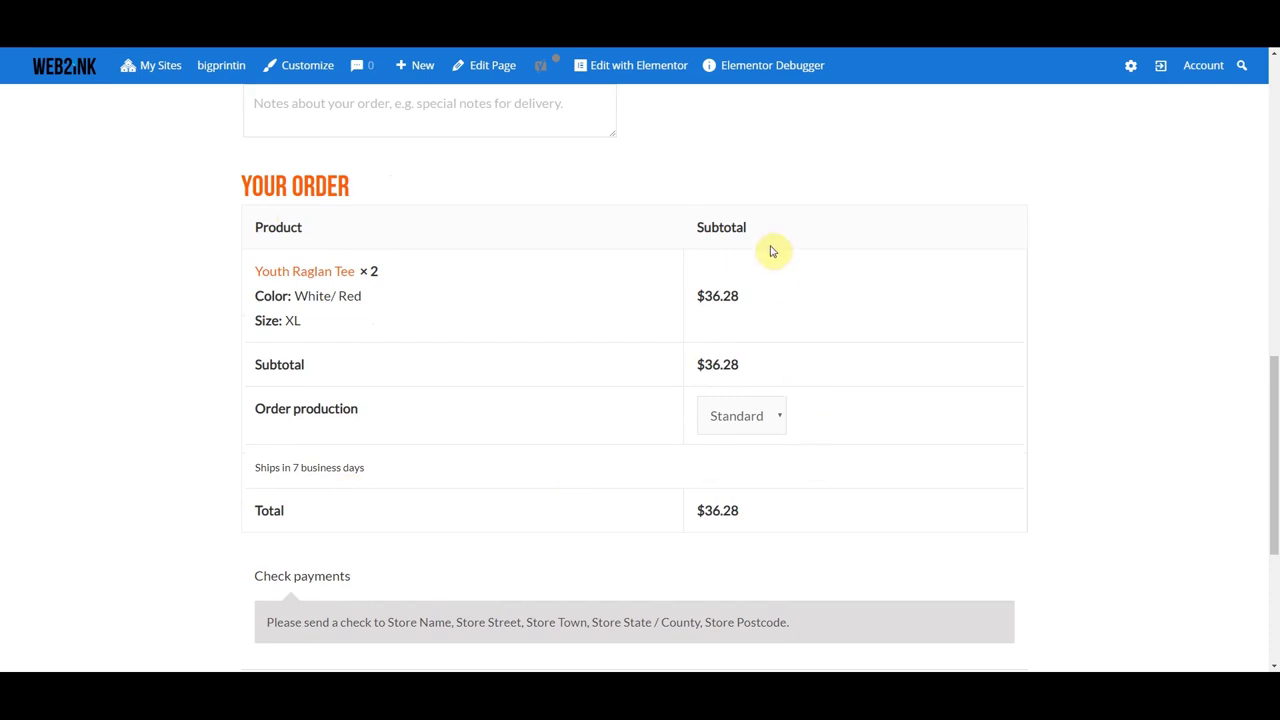
left_click(782, 418)
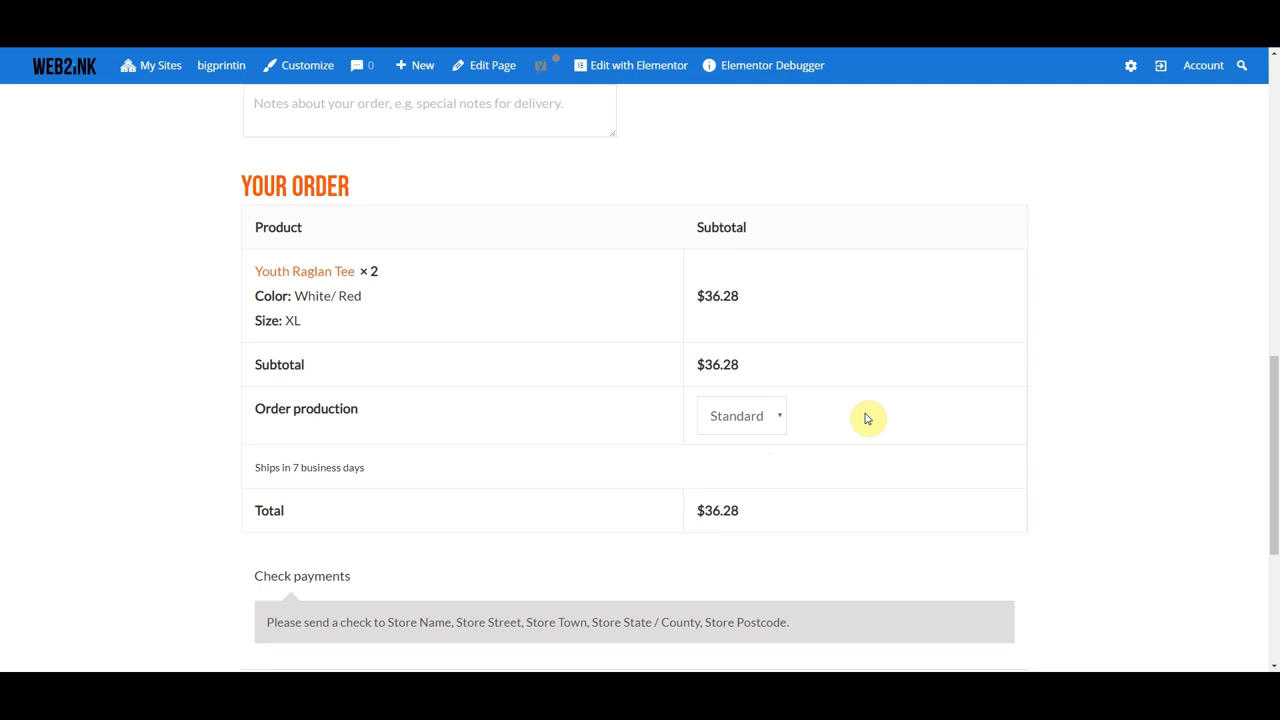
left_click(778, 416)
left_click(779, 416)
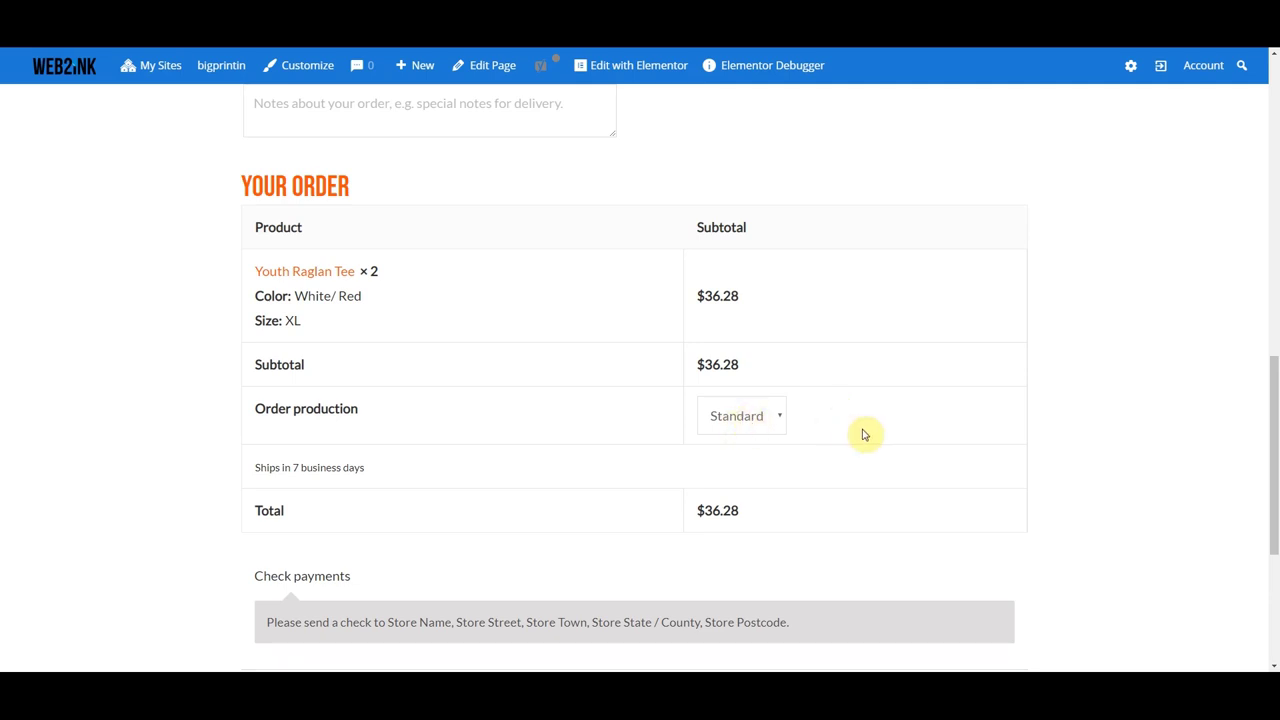
scroll(865, 434, "down", 2)
scroll(865, 434, "up", 10)
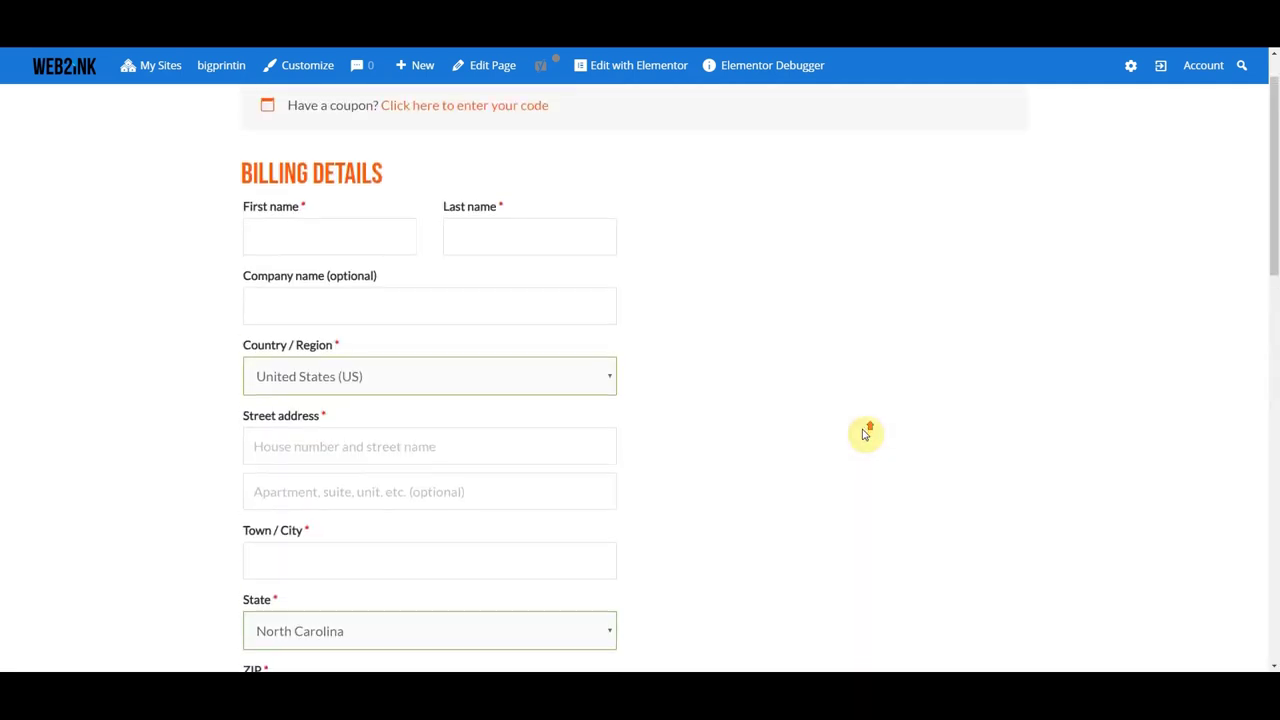
scroll(865, 434, "up", 1)
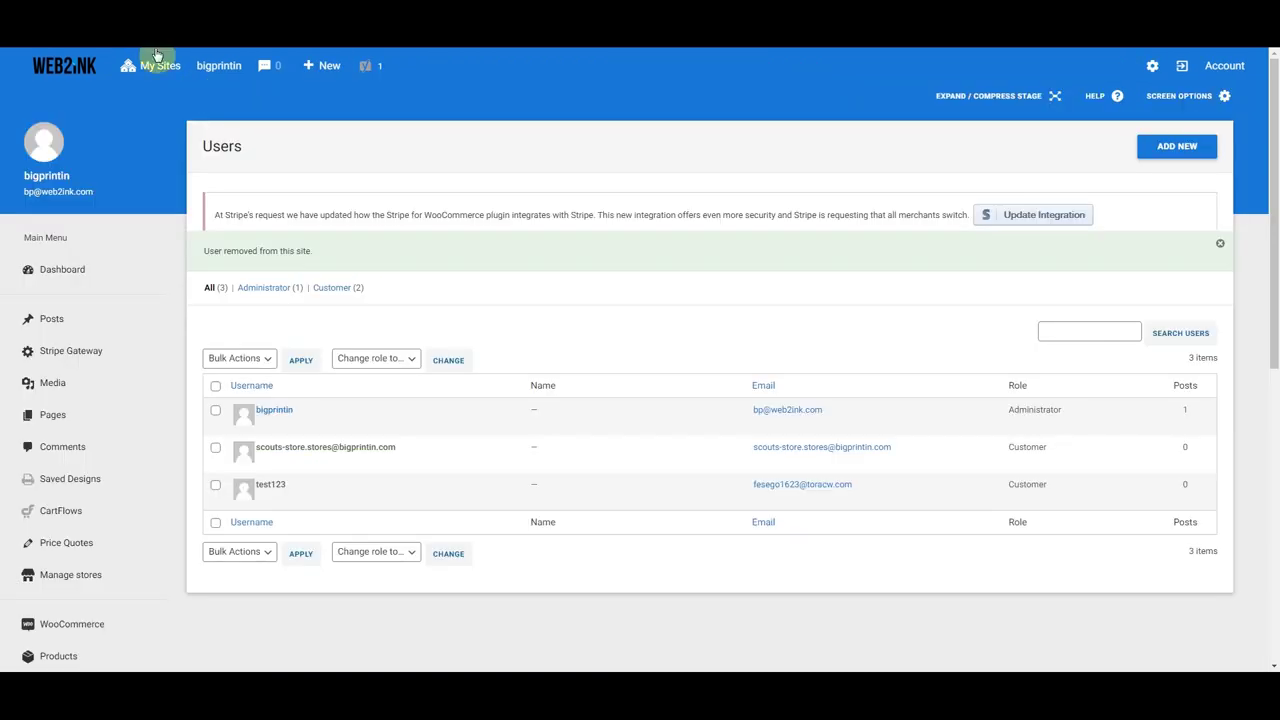
scroll(172, 337, "down", 2)
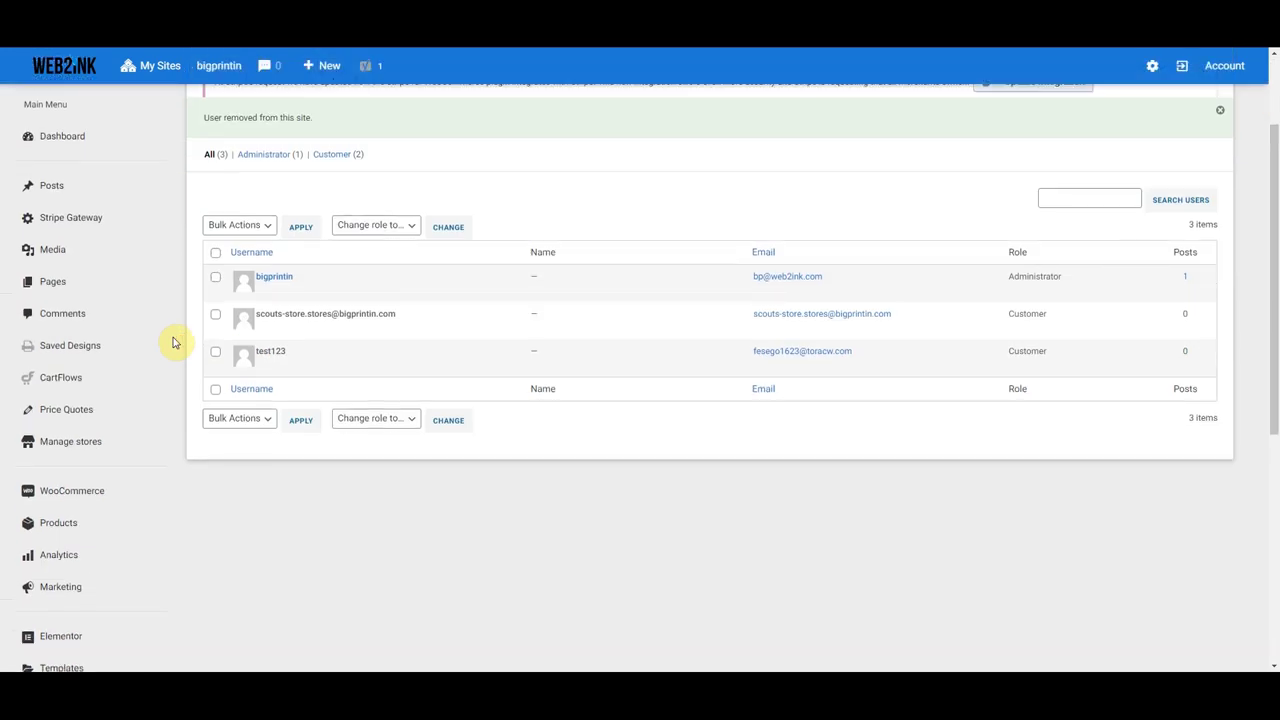
left_click(73, 444)
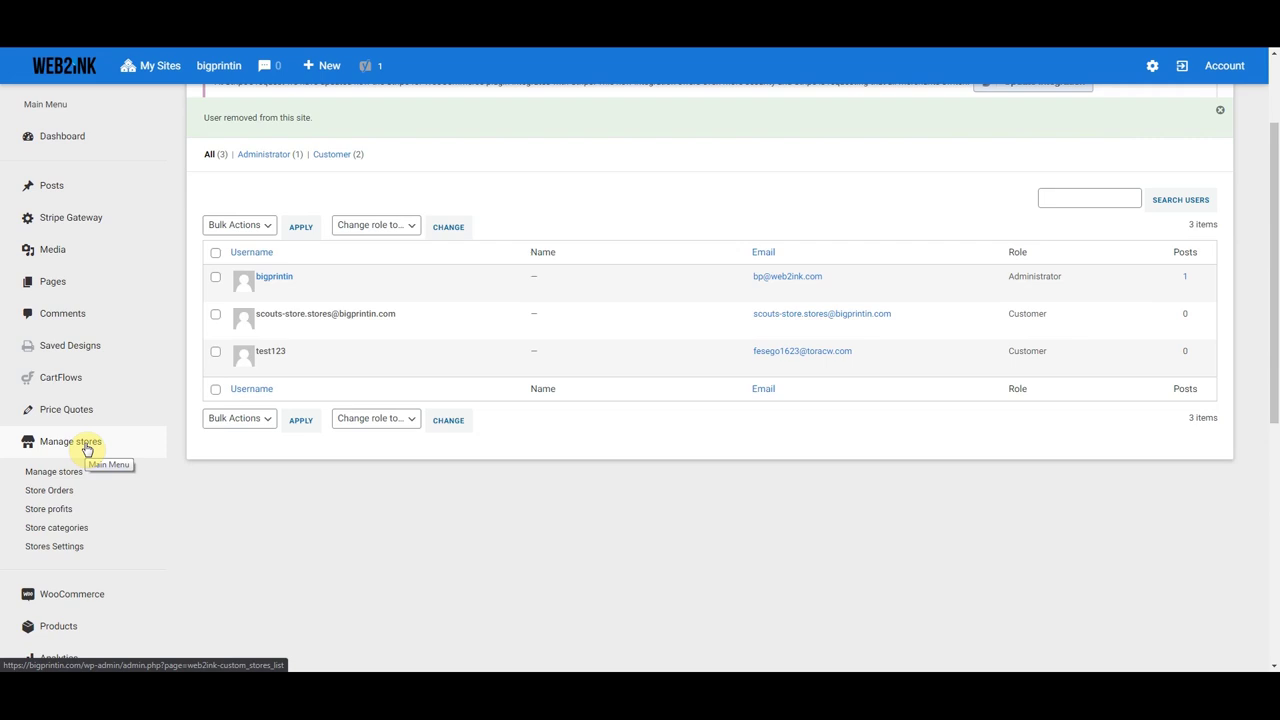
scroll(114, 471, "up", 2)
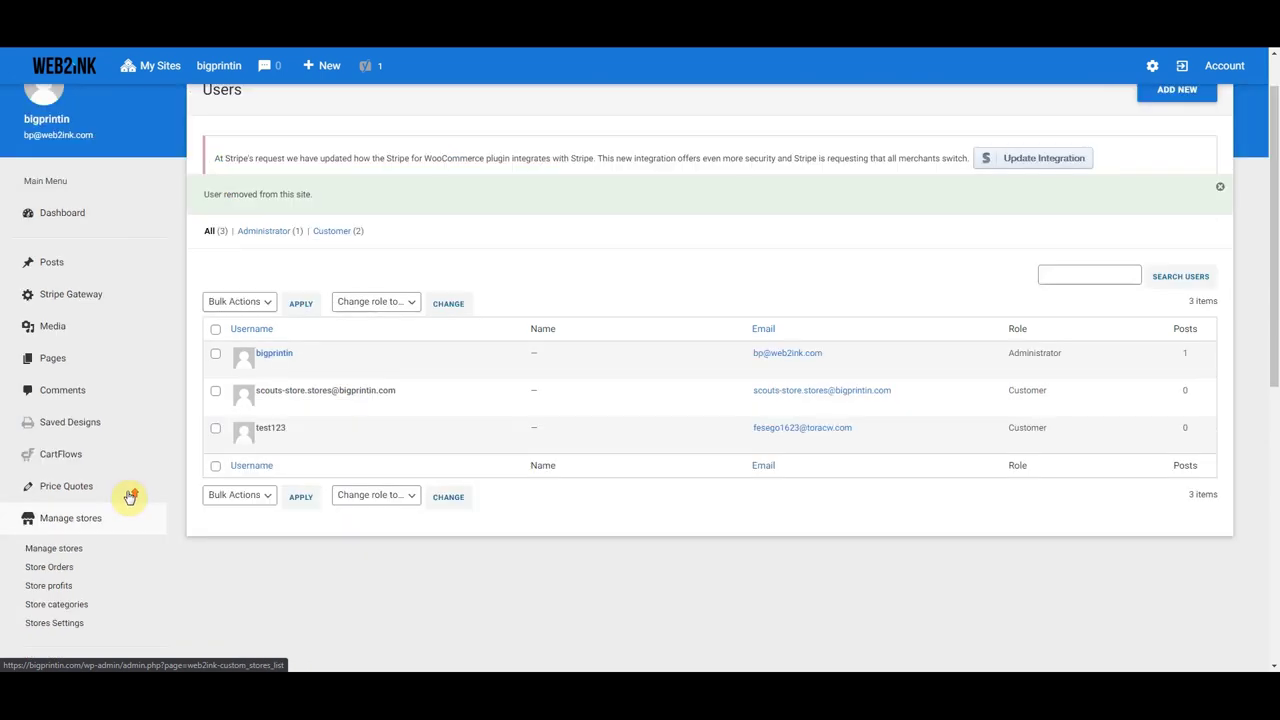
scroll(126, 491, "down", 1)
scroll(63, 403, "up", 2)
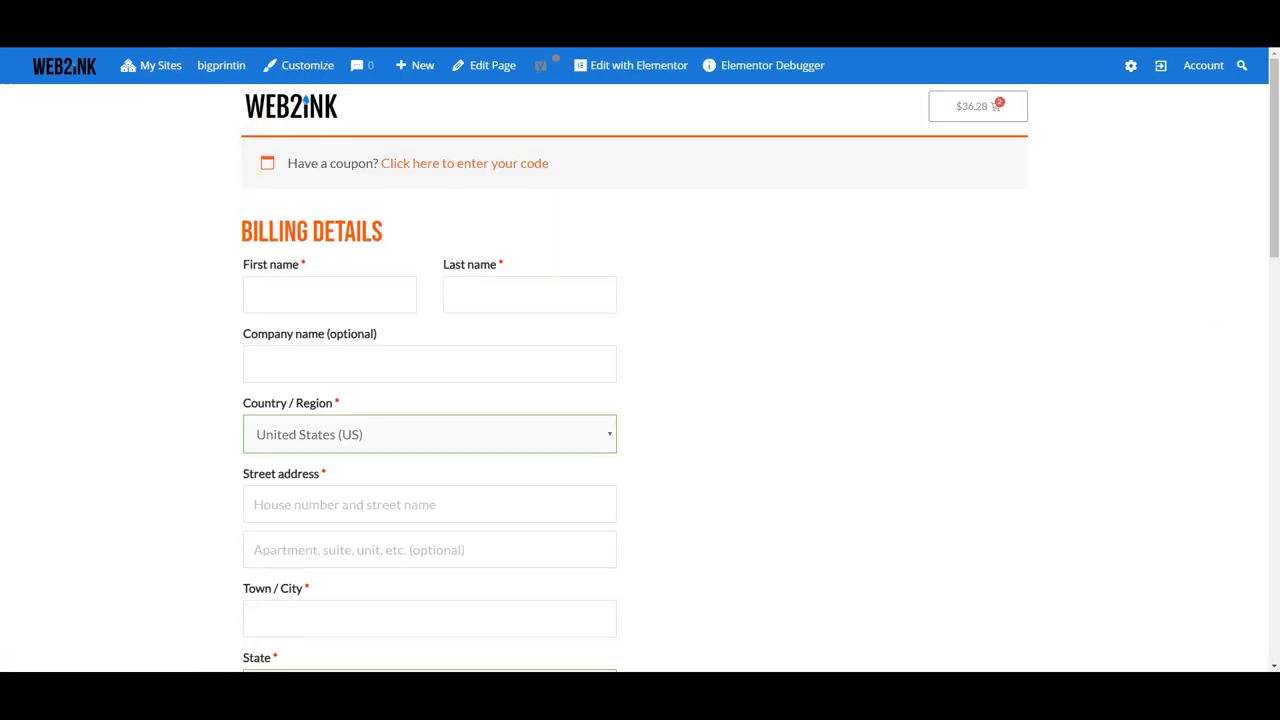
- Load bigprintin.com and open its Open A Store login and registration page
key("ctrl+l")
type("https://bigprintin.com")
key("Return")
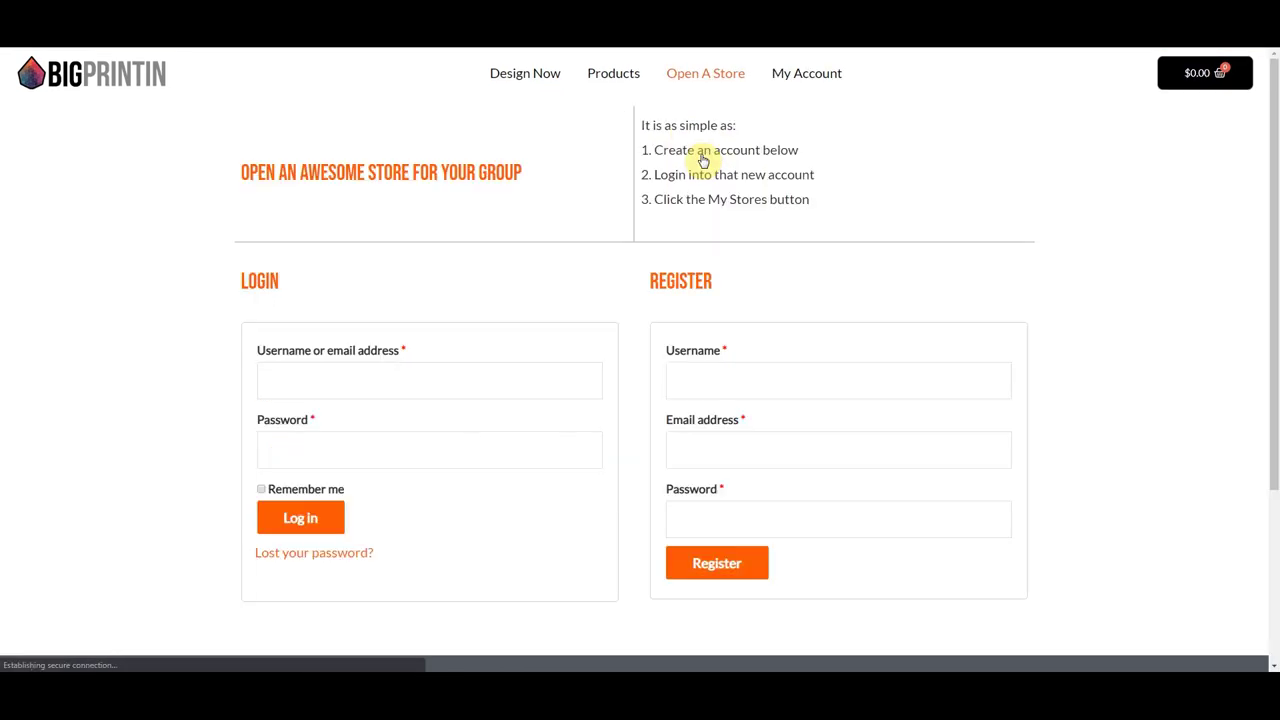
left_click(122, 73)
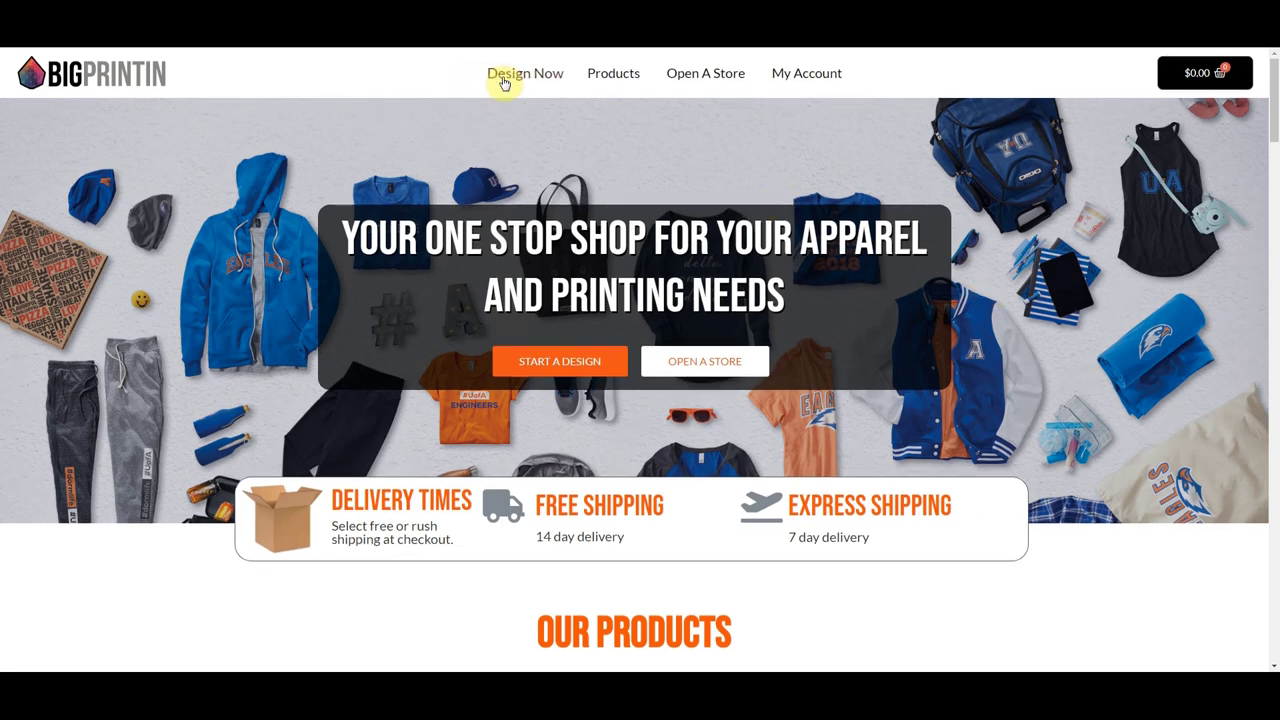
left_click(705, 74)
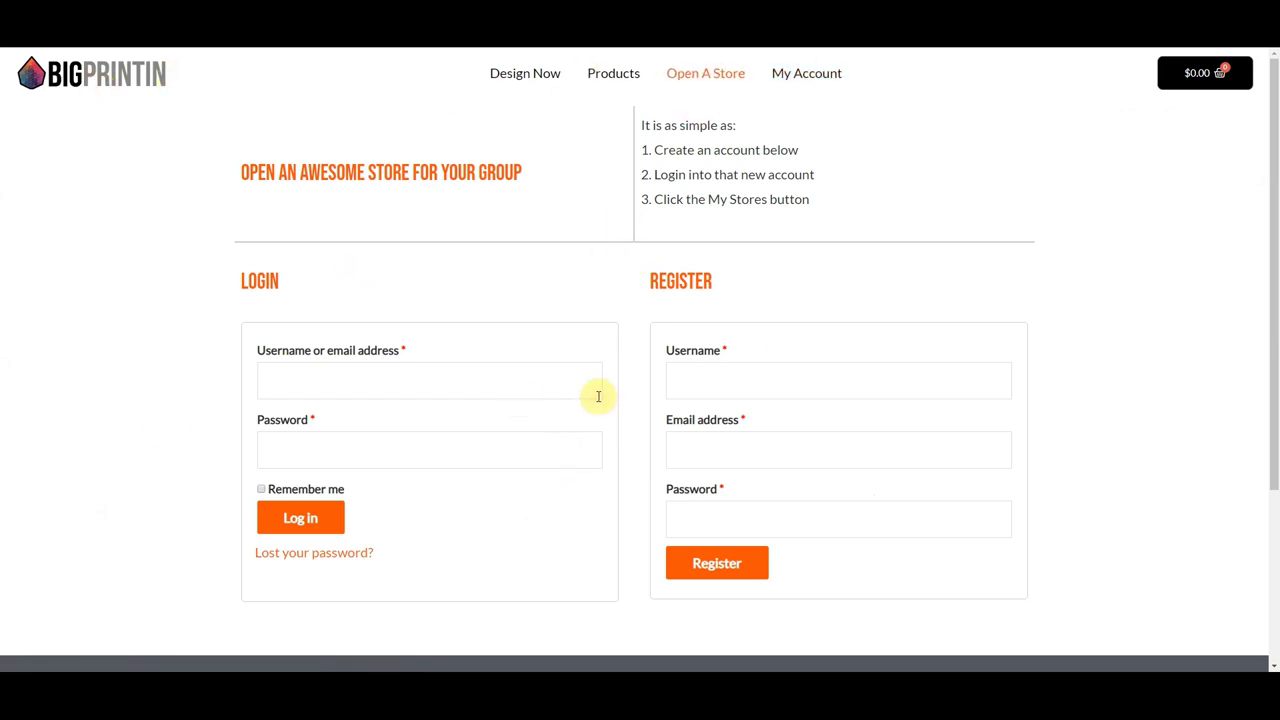
- Fill the Register form with a username, email address and password, then submit it
left_click(701, 382)
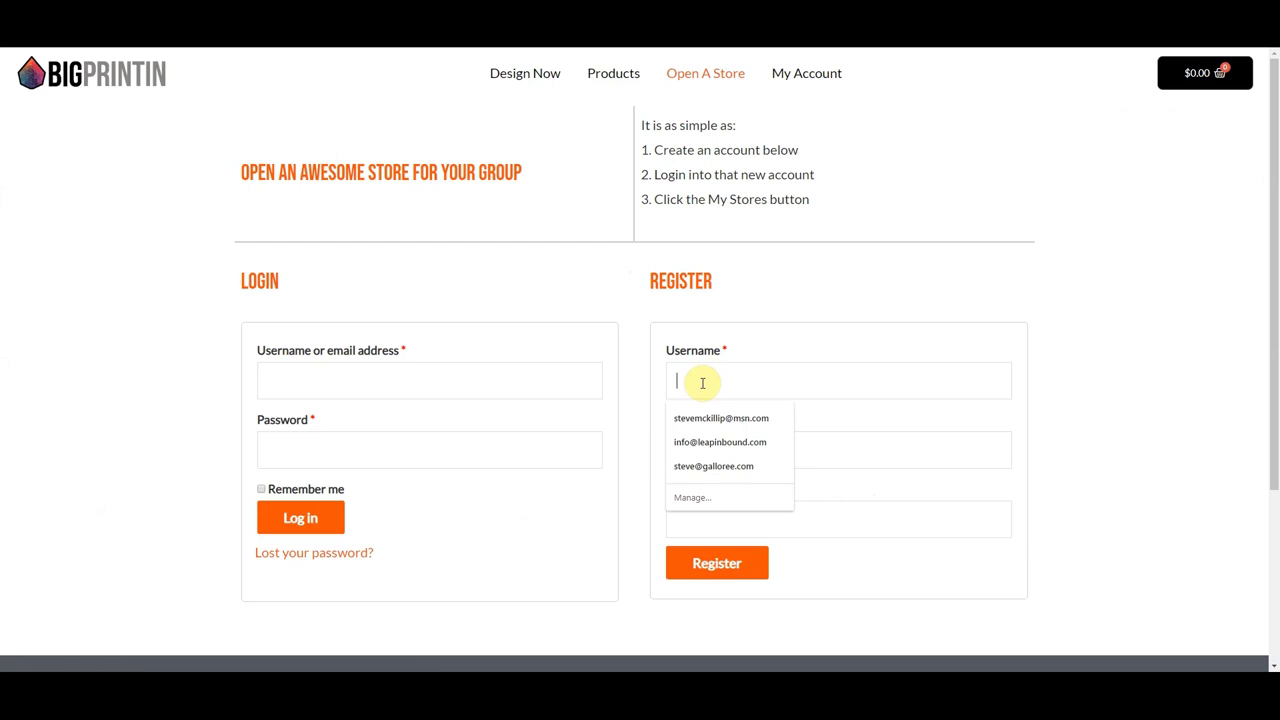
left_click(743, 380)
left_click(741, 382)
type("steve")
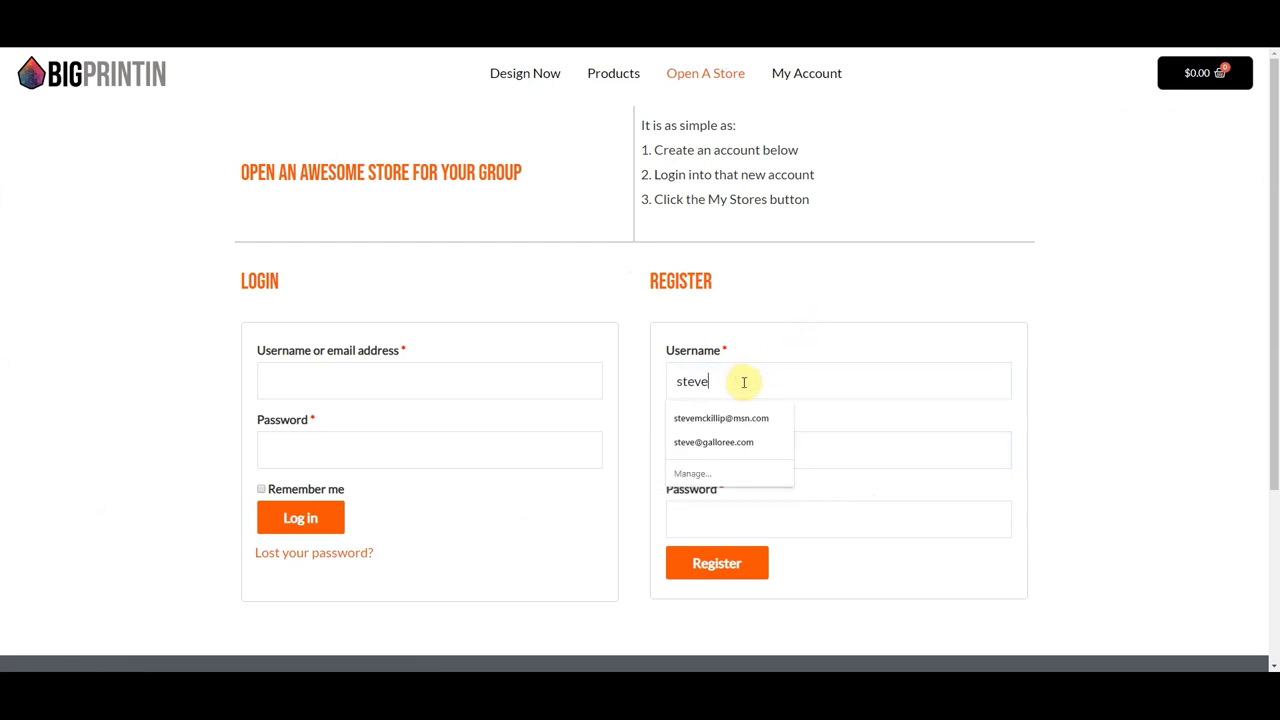
type("m98")
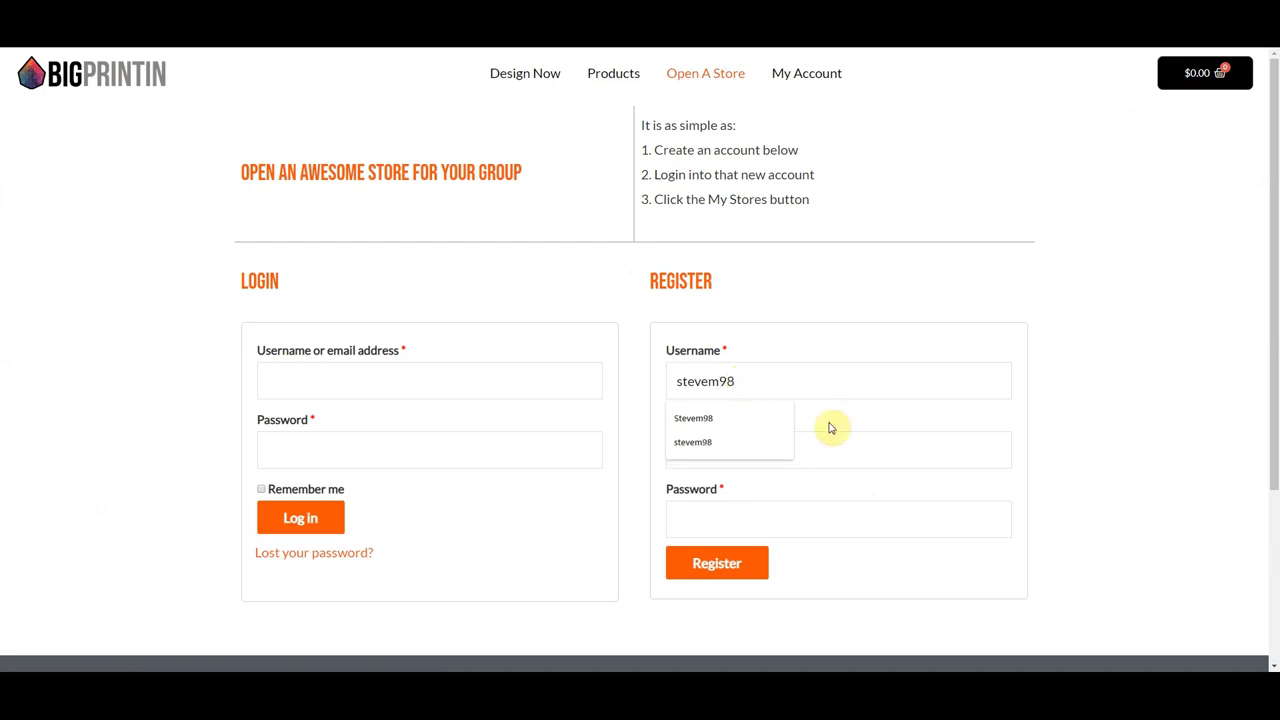
left_click(836, 455)
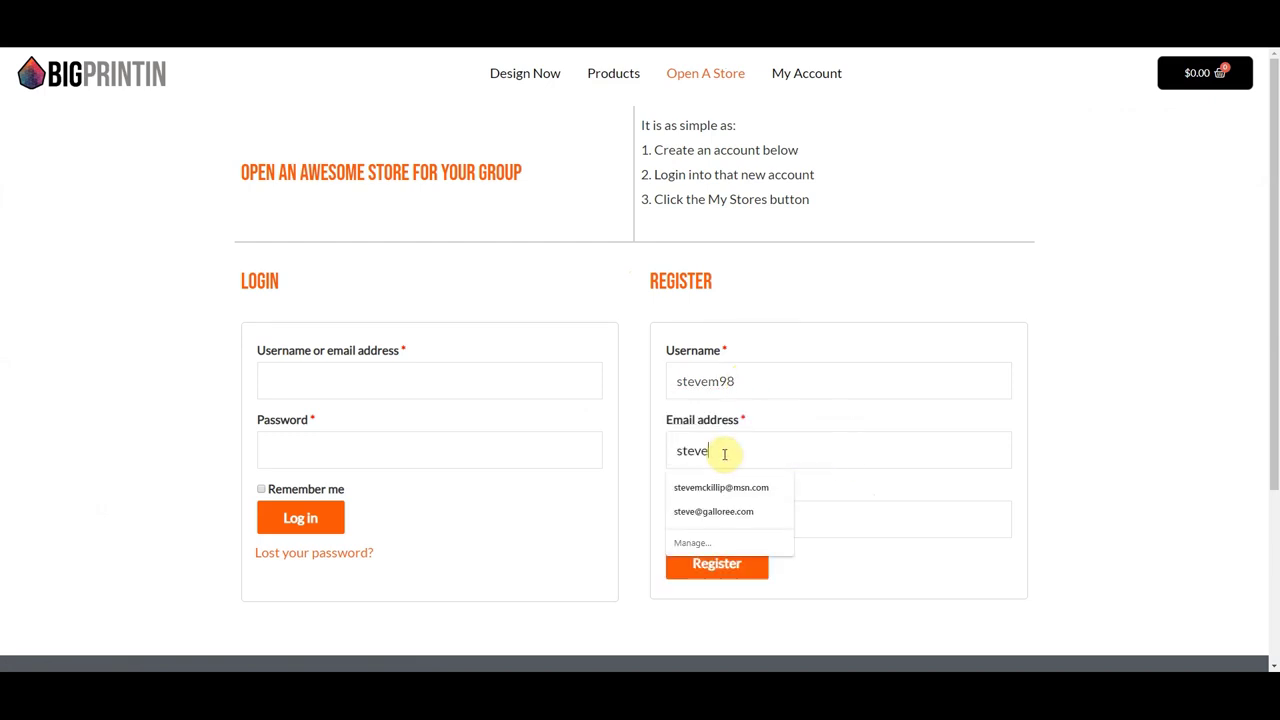
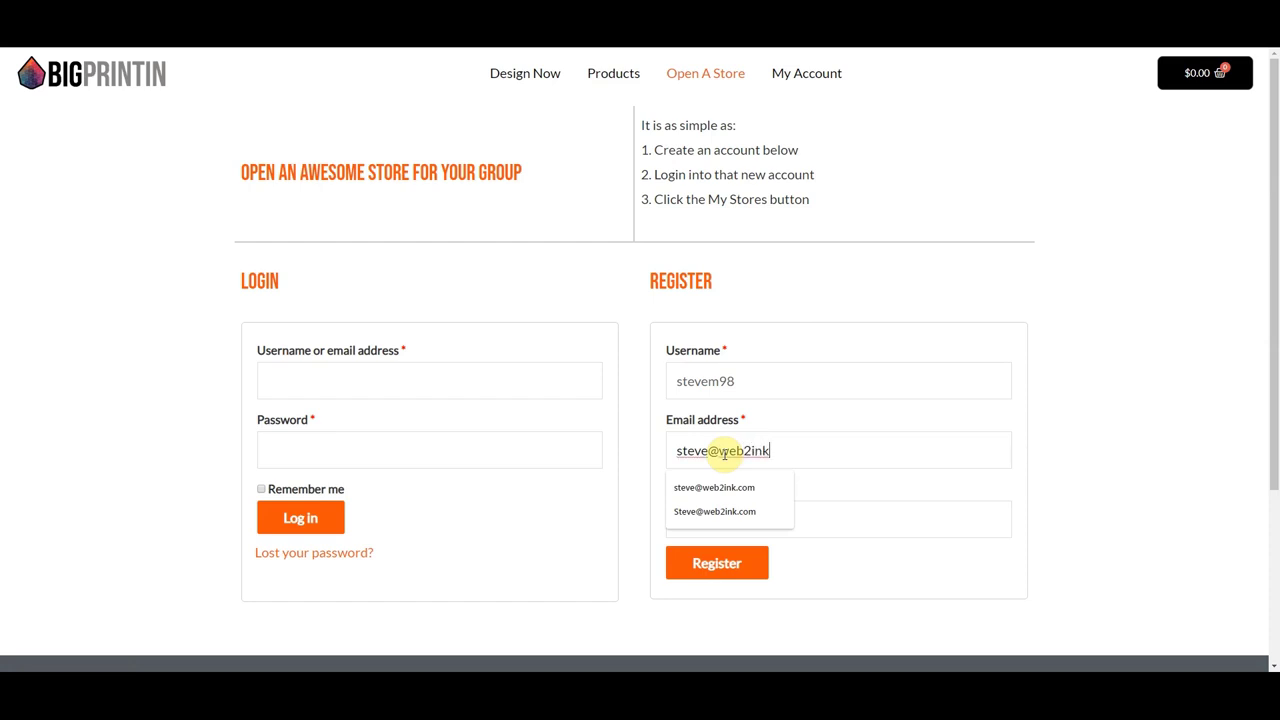
left_click(735, 511)
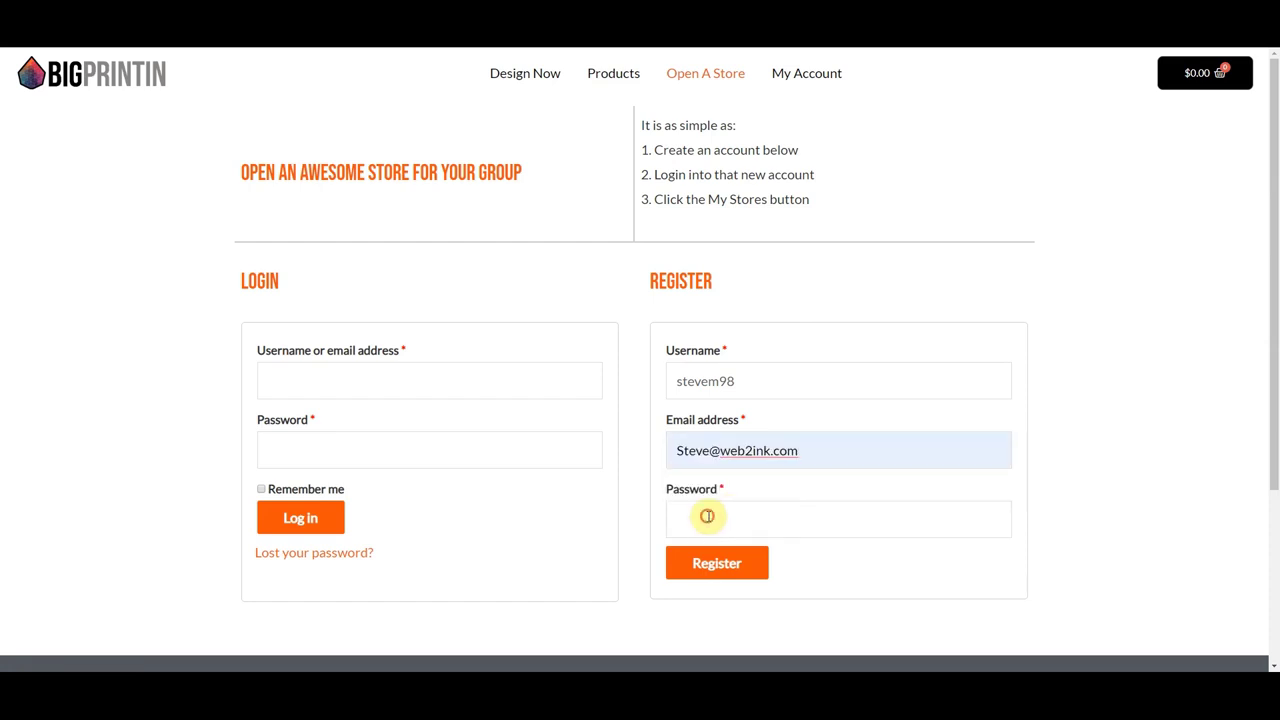
left_click(706, 516)
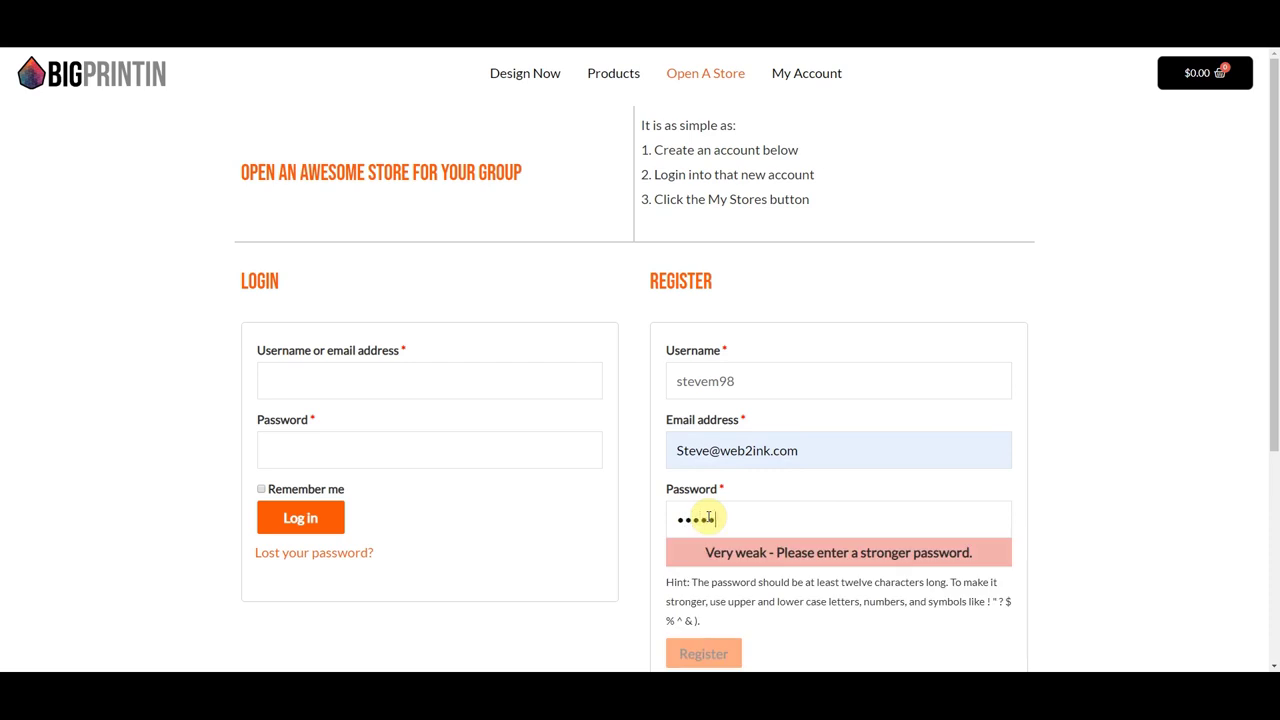
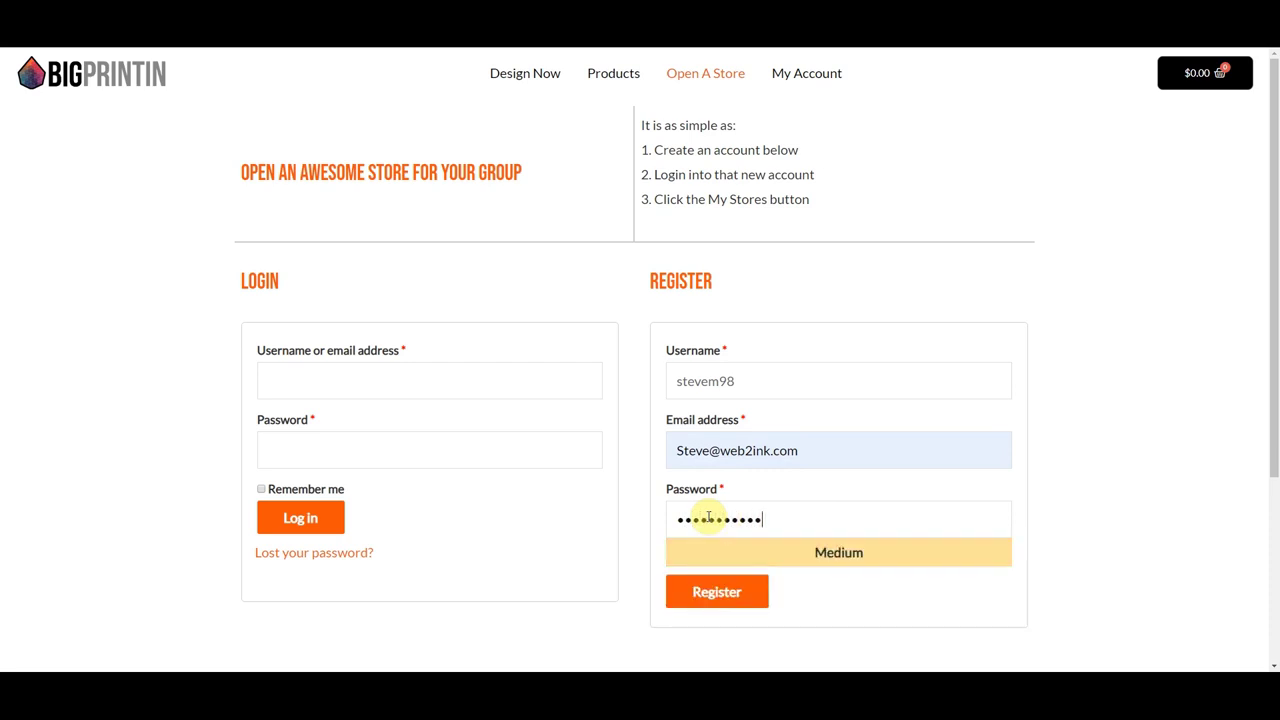
left_click(718, 595)
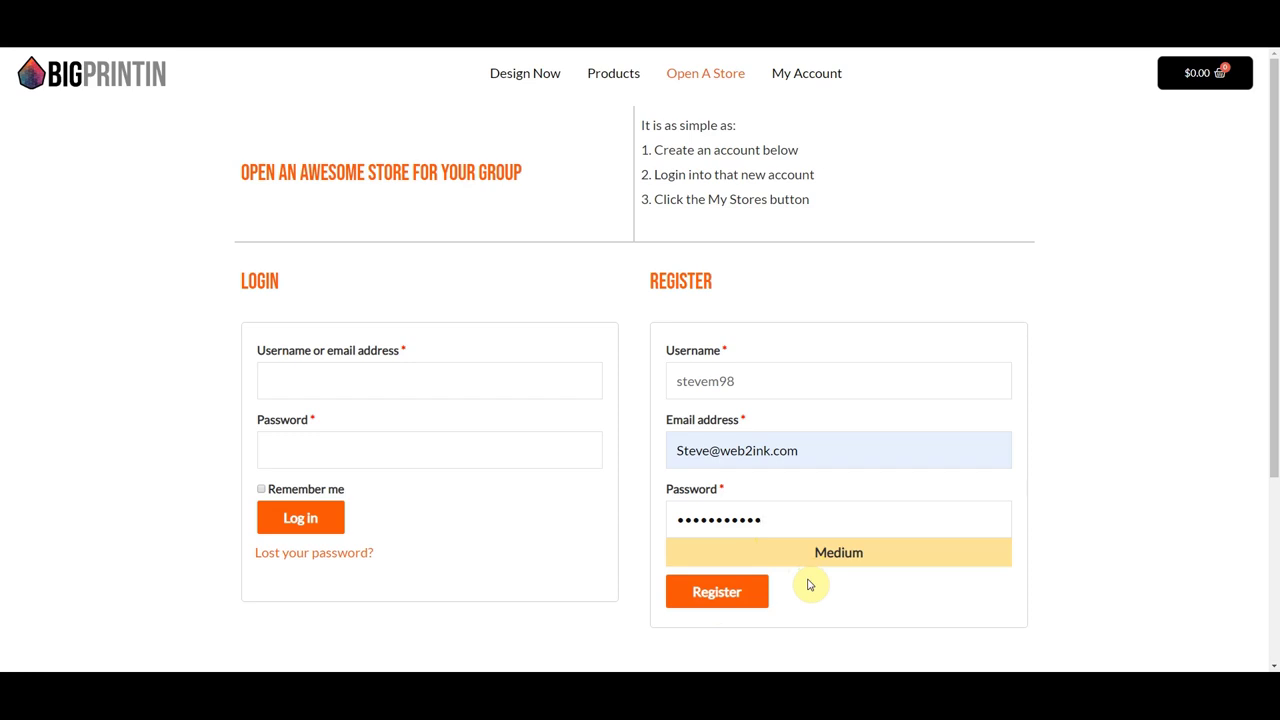
left_click(726, 603)
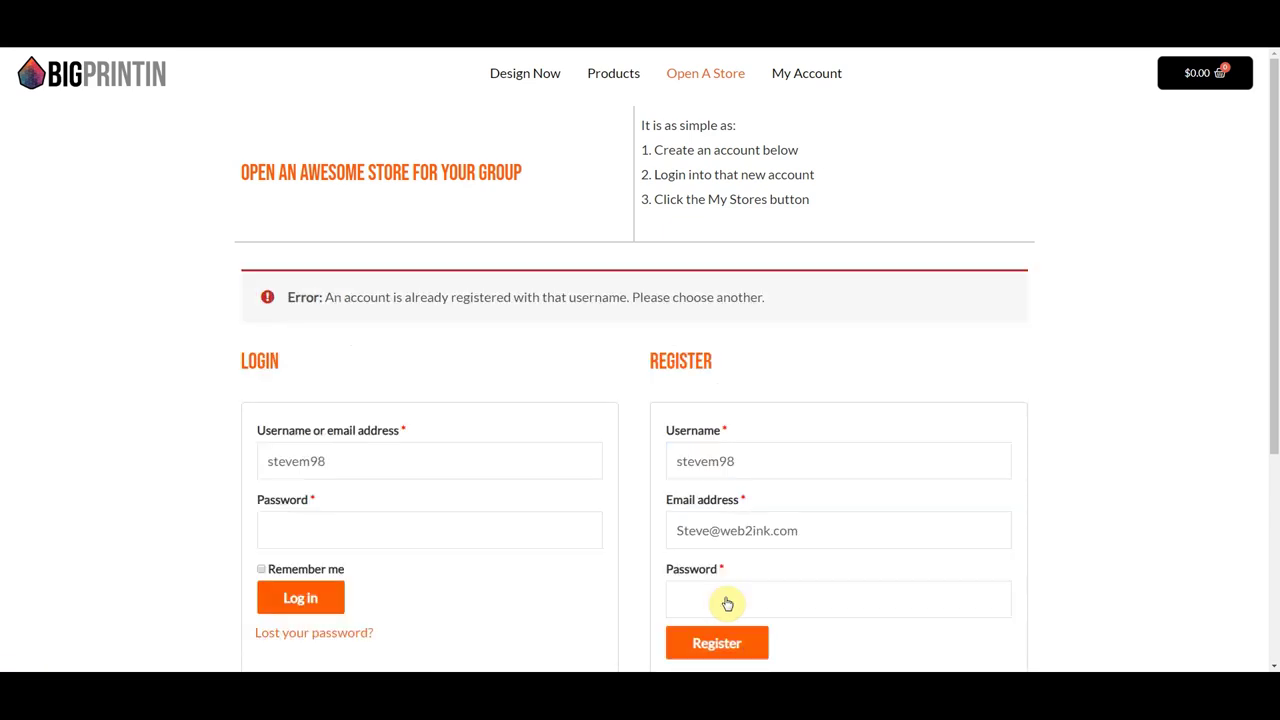
- Append 98 to the taken username, re-enter the password and resubmit the registration
left_click(742, 460)
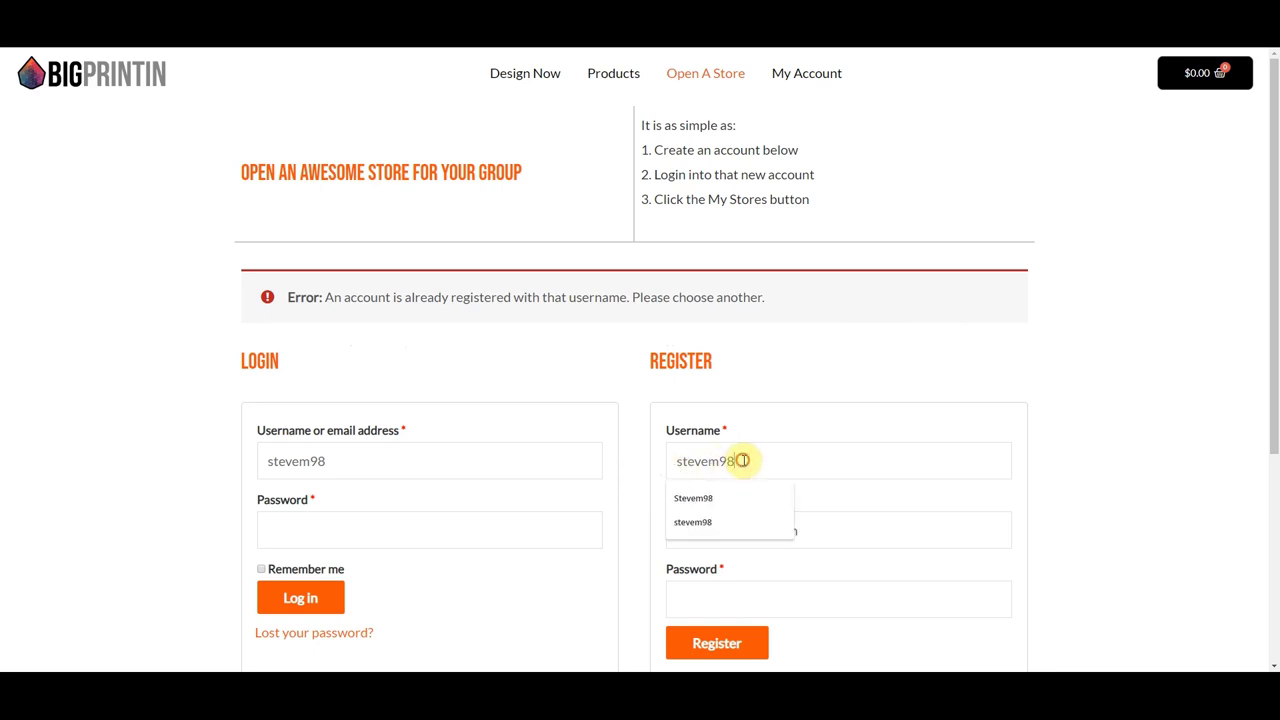
type("98")
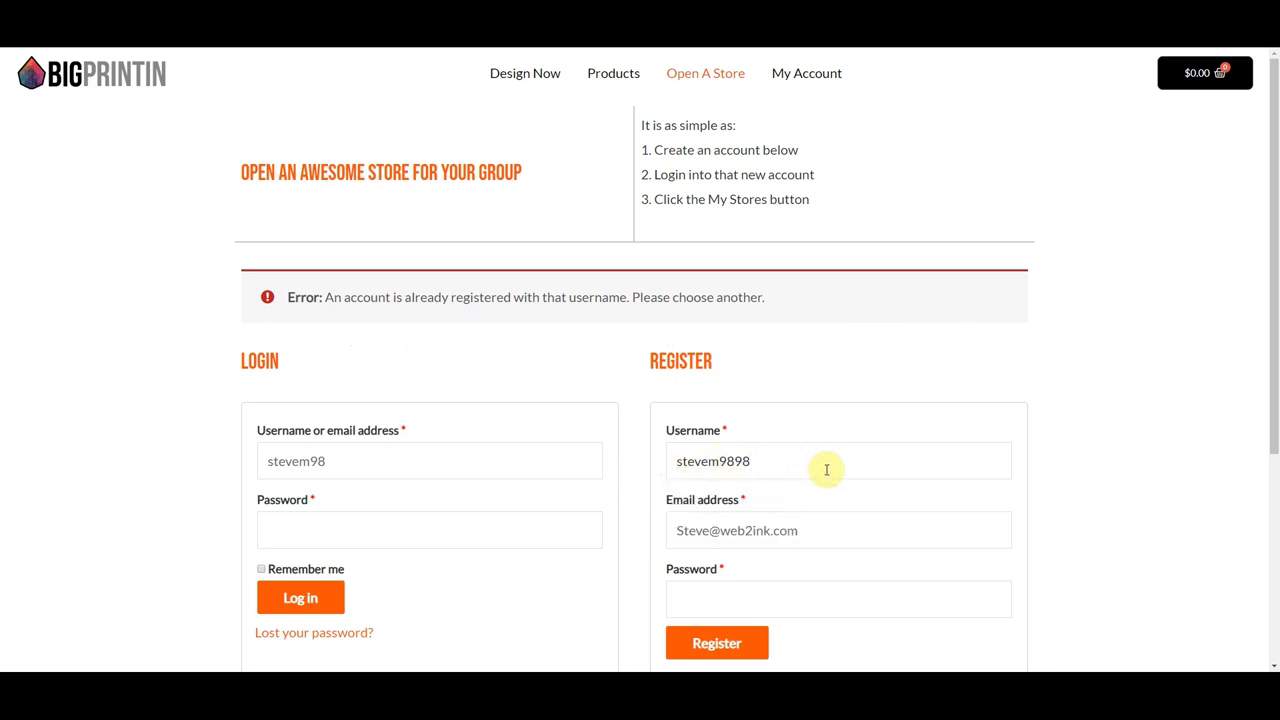
left_click(729, 597)
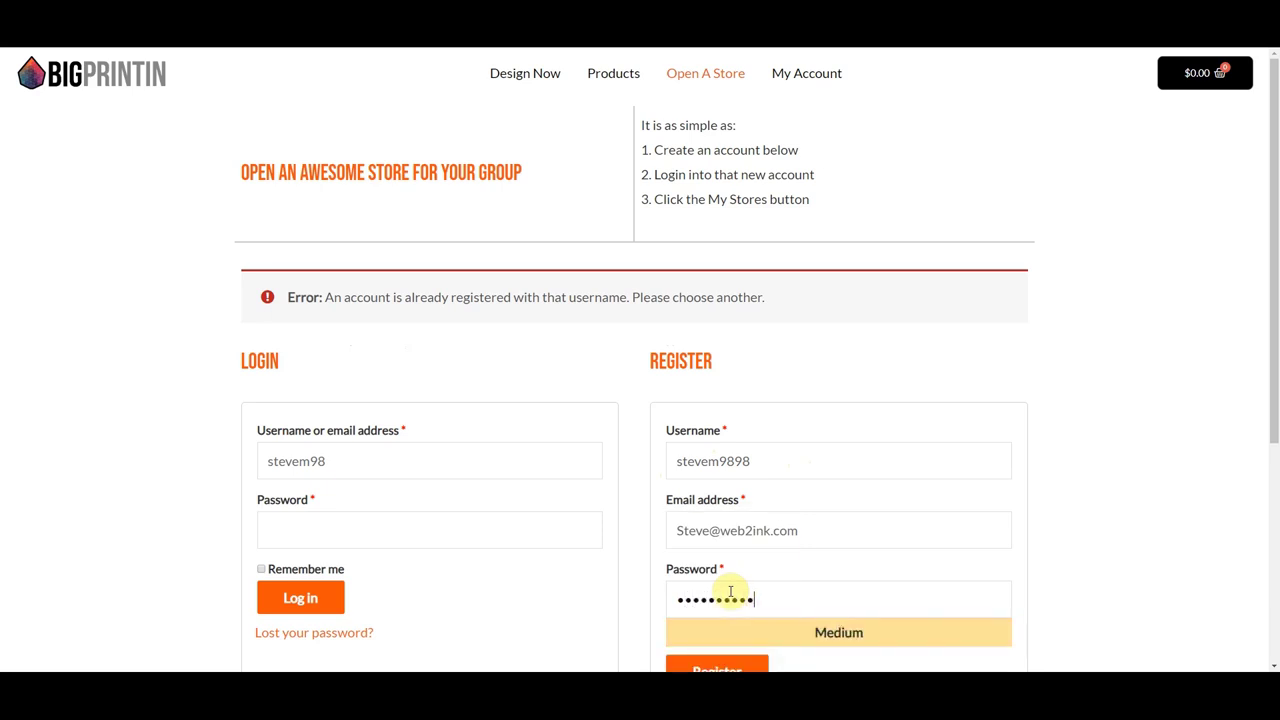
left_click(724, 592)
scroll(722, 596, "down", 1)
left_click(716, 556)
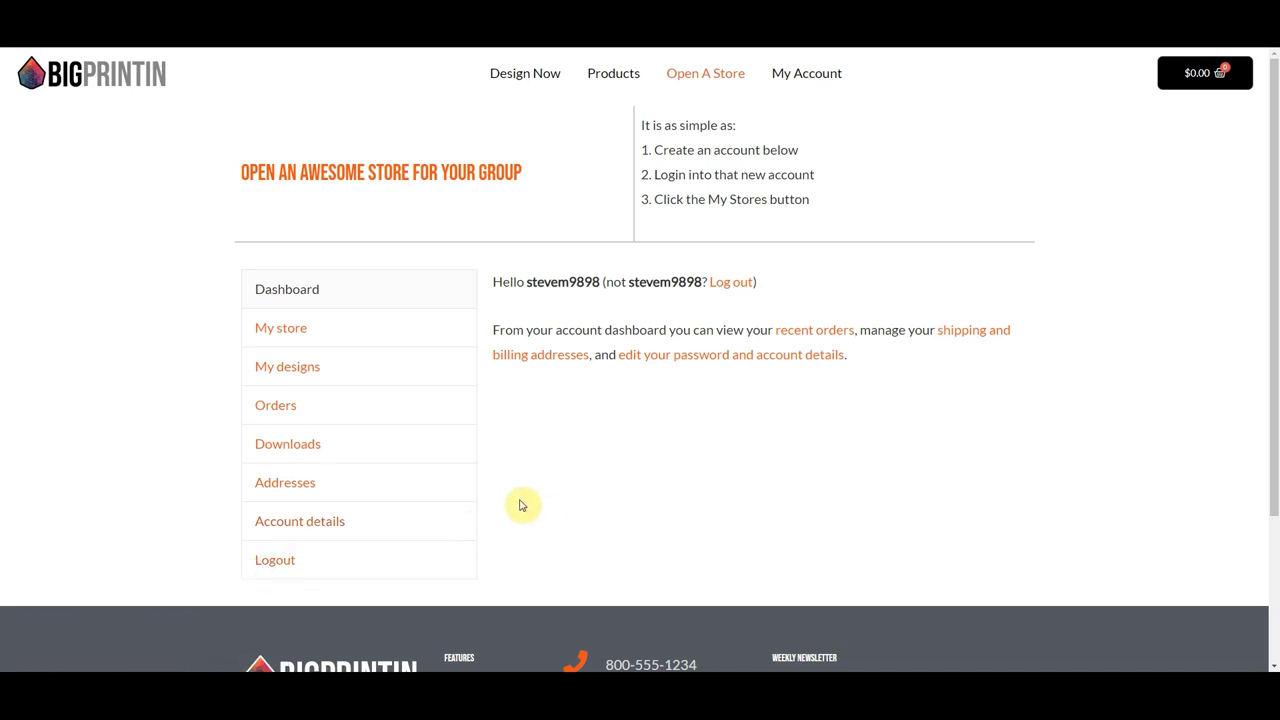
- Create a store named Steve's Shop under My store and scroll down to the logo field
left_click(278, 333)
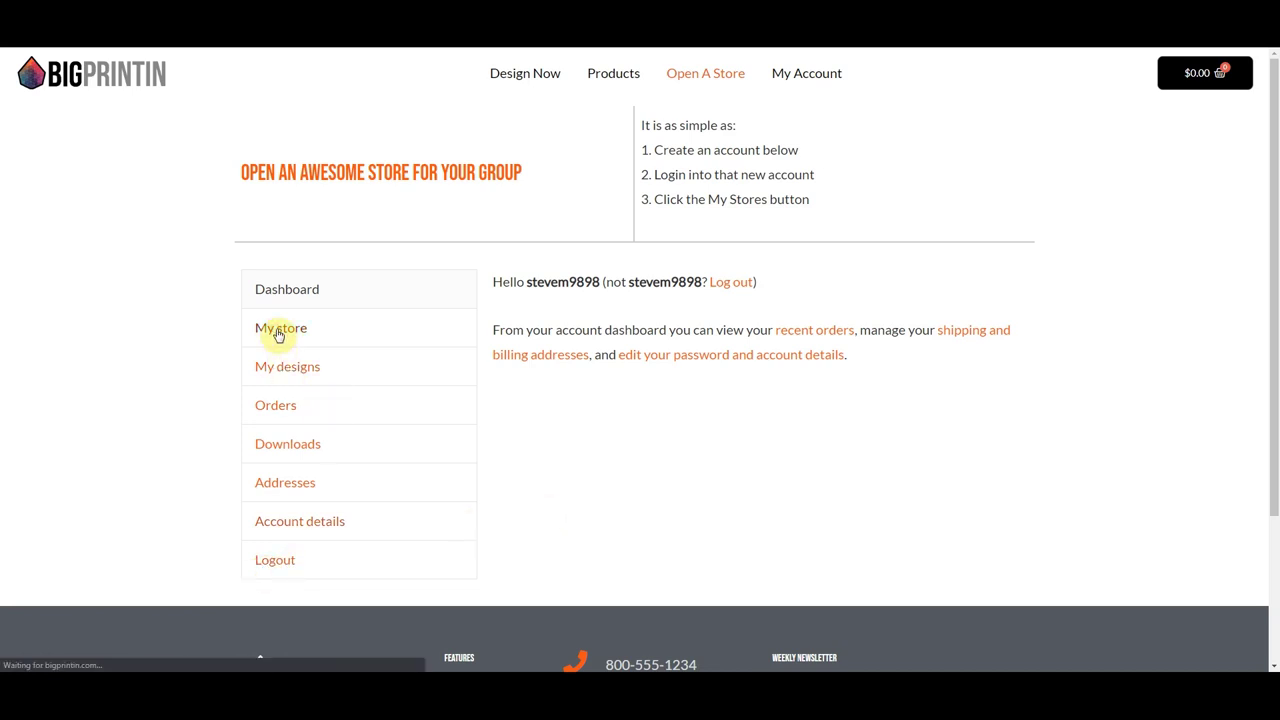
left_click(598, 469)
type("Steve's Shop")
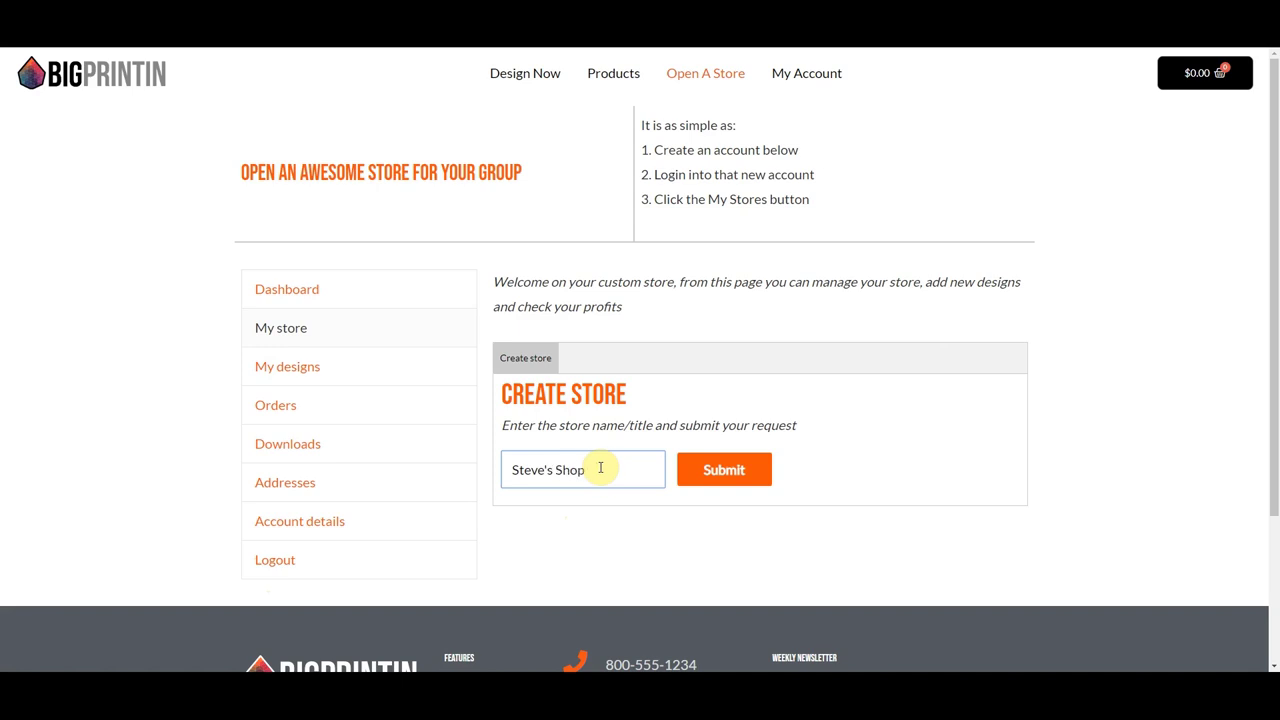
left_click(736, 470)
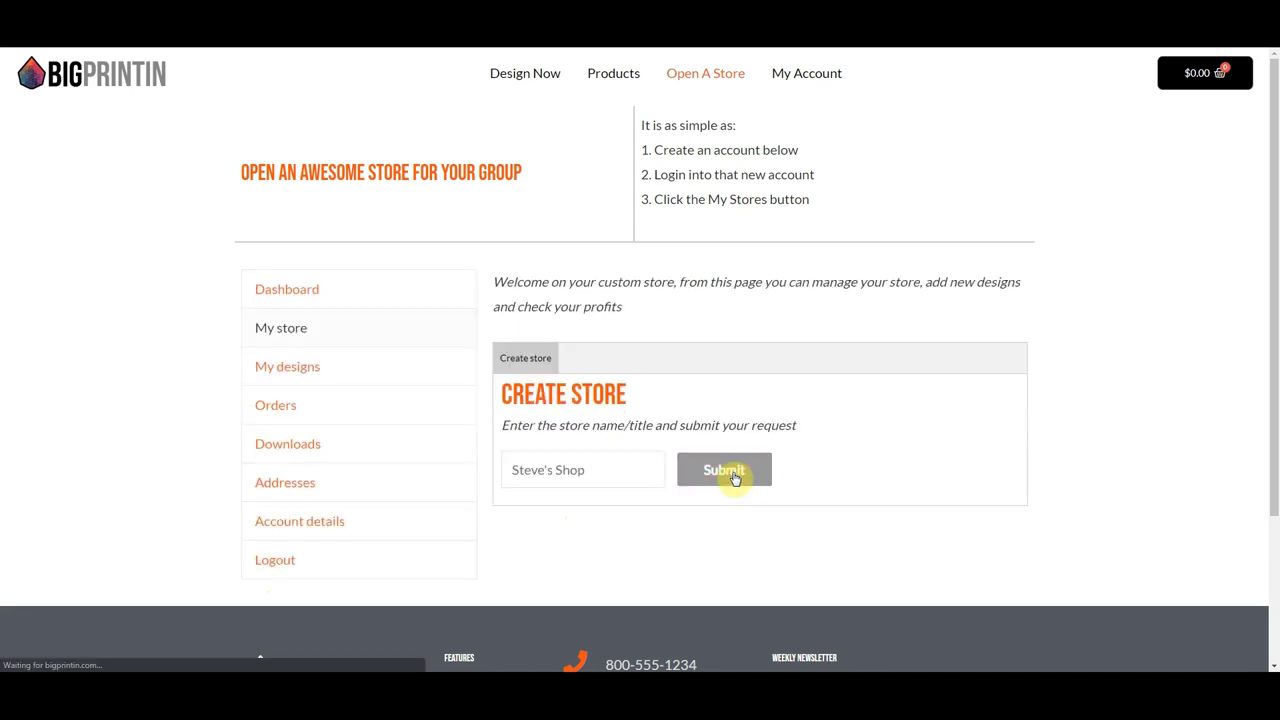
scroll(660, 518, "down", 1)
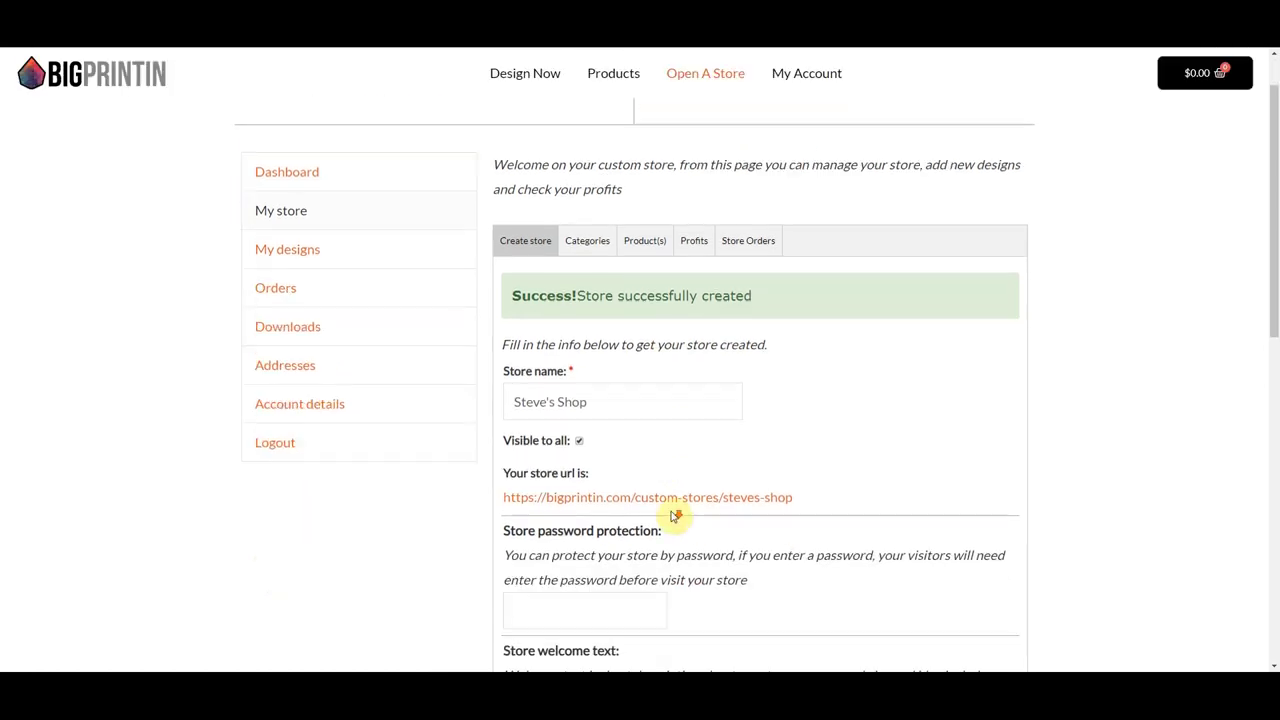
scroll(675, 515, "down", 1)
scroll(567, 456, "down", 3)
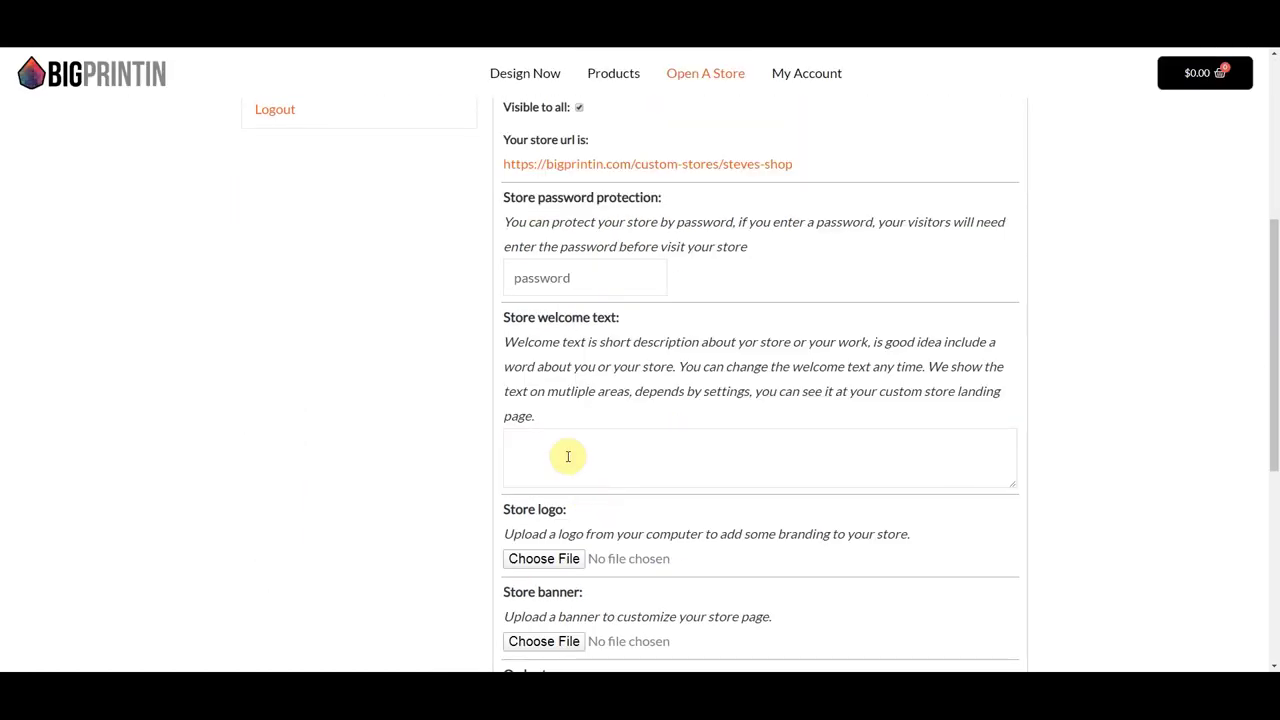
scroll(567, 454, "down", 1)
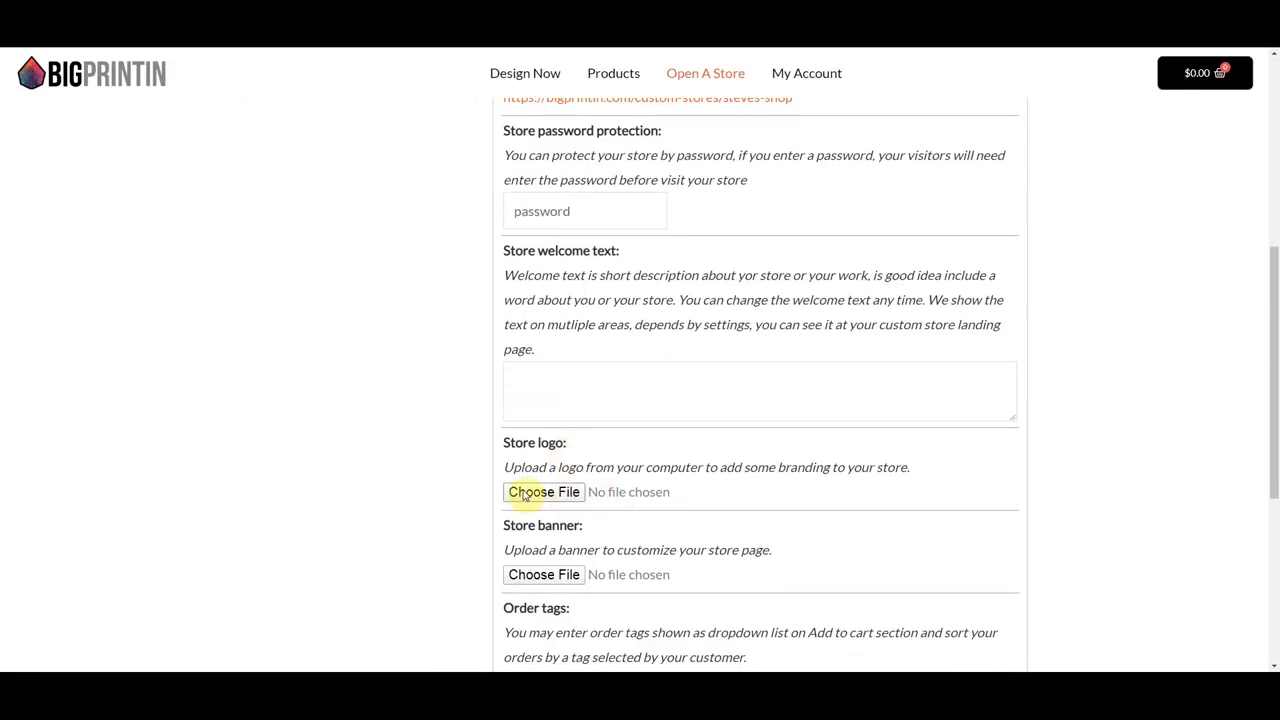
- Choose fakelogo2.png from the webtoink folder as the store logo
left_click(523, 492)
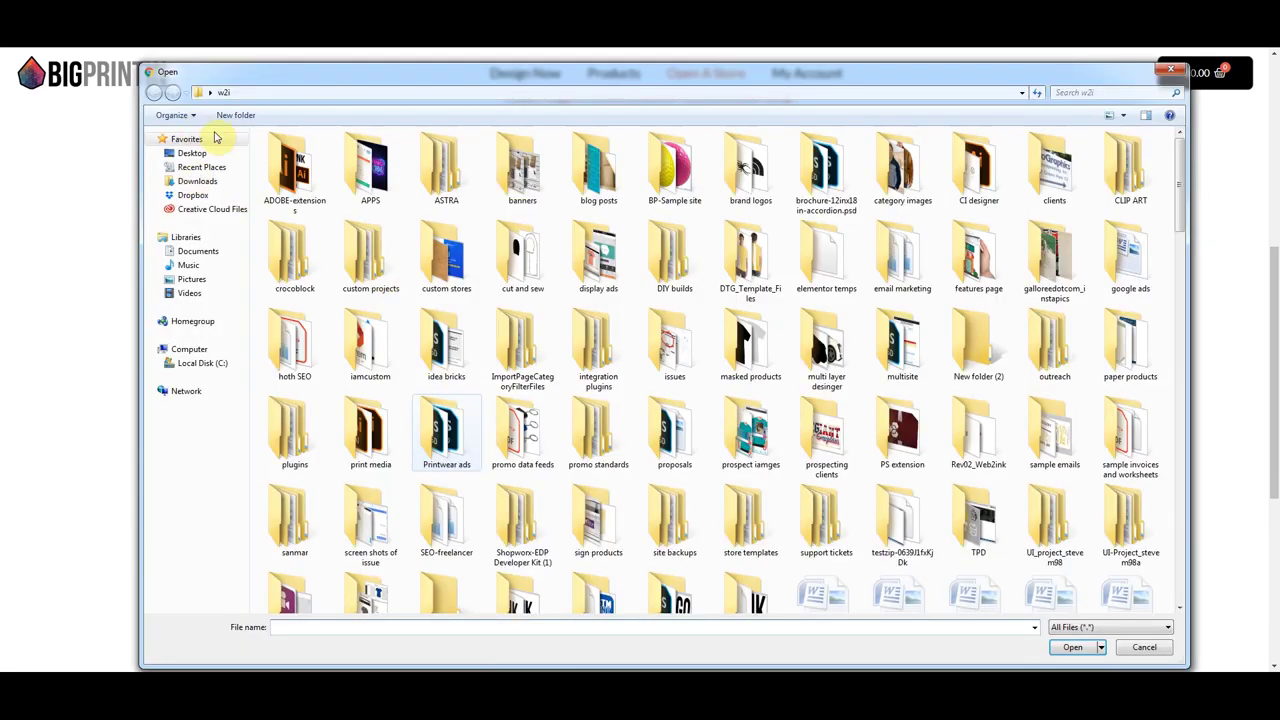
left_click_drag(1180, 214, 1185, 272)
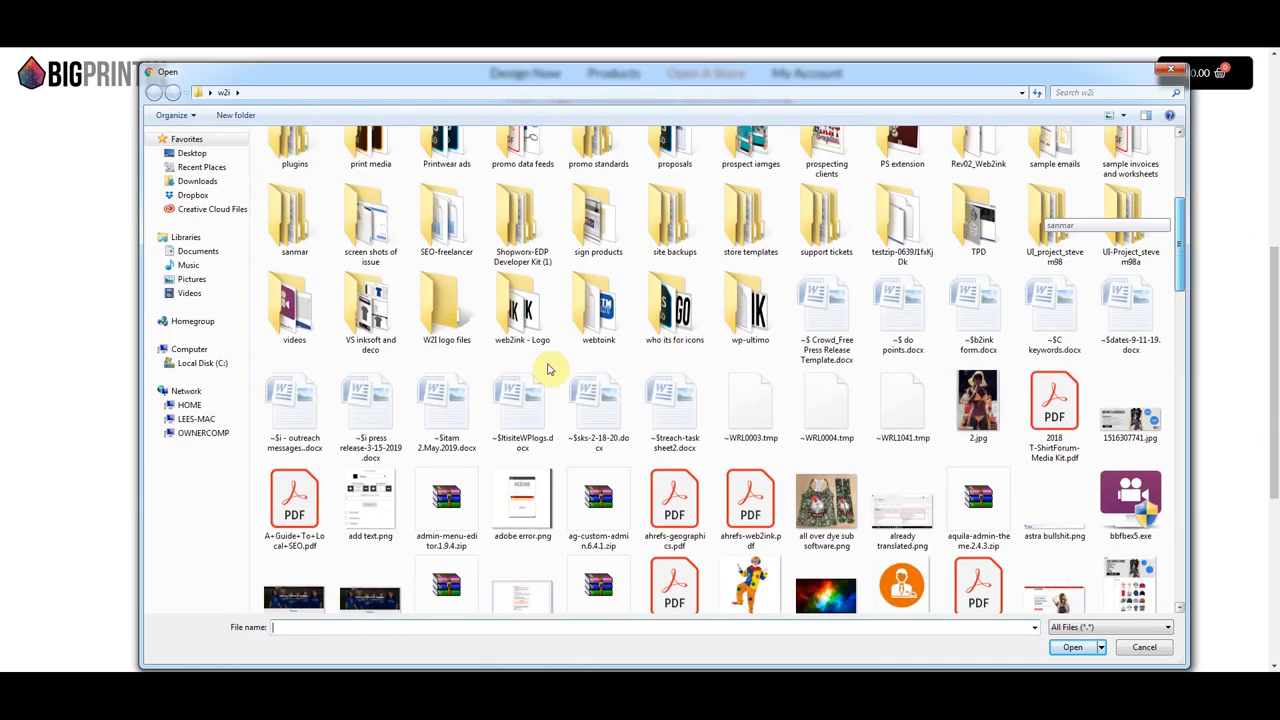
double_click(593, 362)
left_click(1000, 175)
left_click(1070, 647)
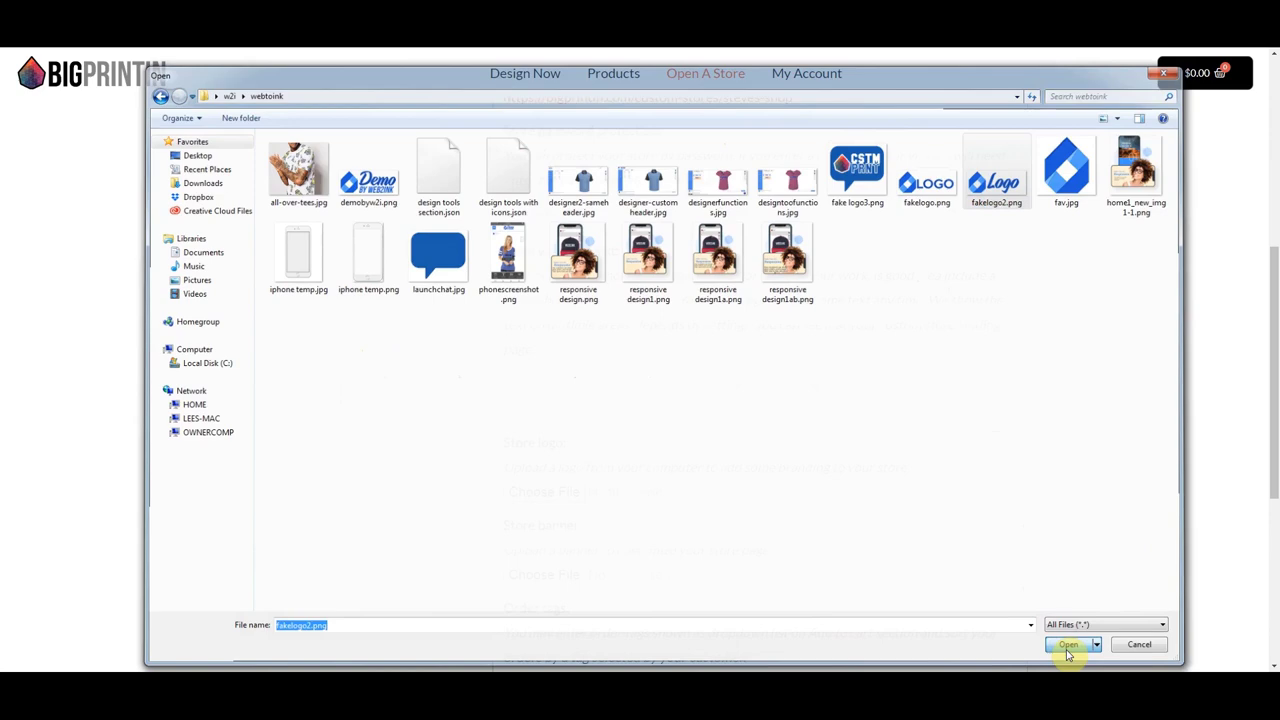
- Choose SchoolSelling_red.jpg from the demo site build video folder as the store banner
scroll(646, 514, "down", 1)
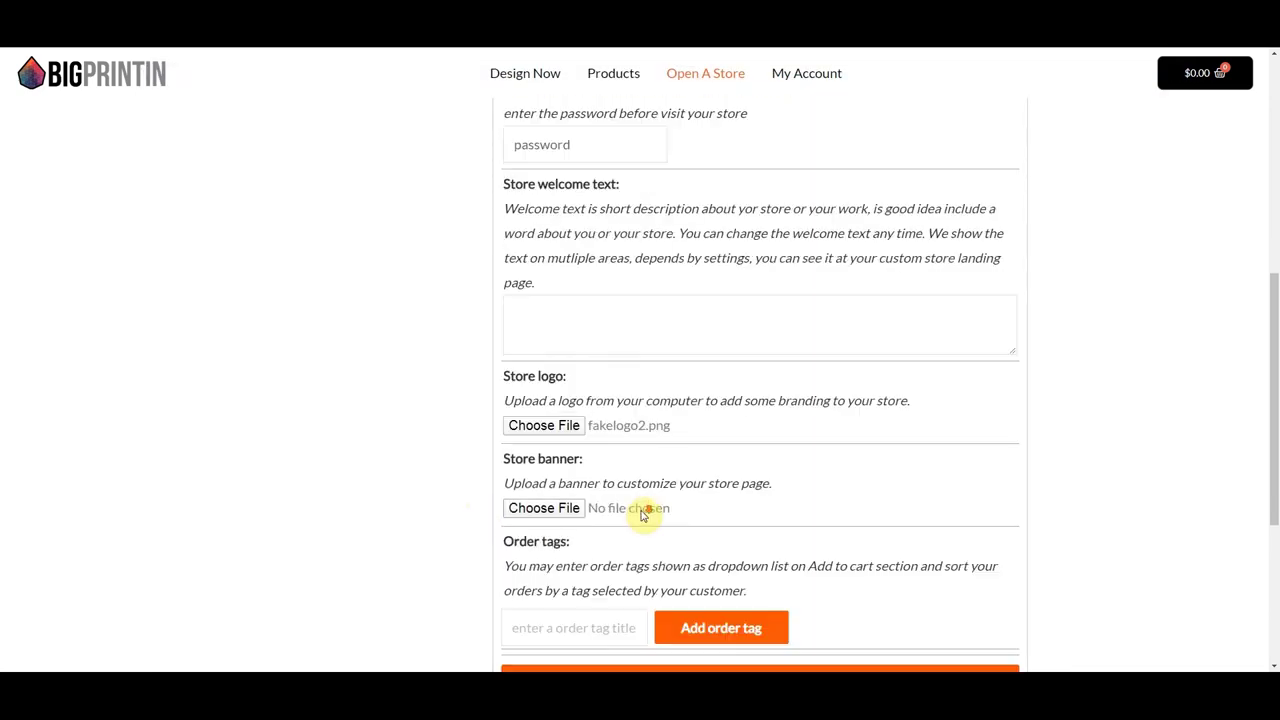
left_click(543, 510)
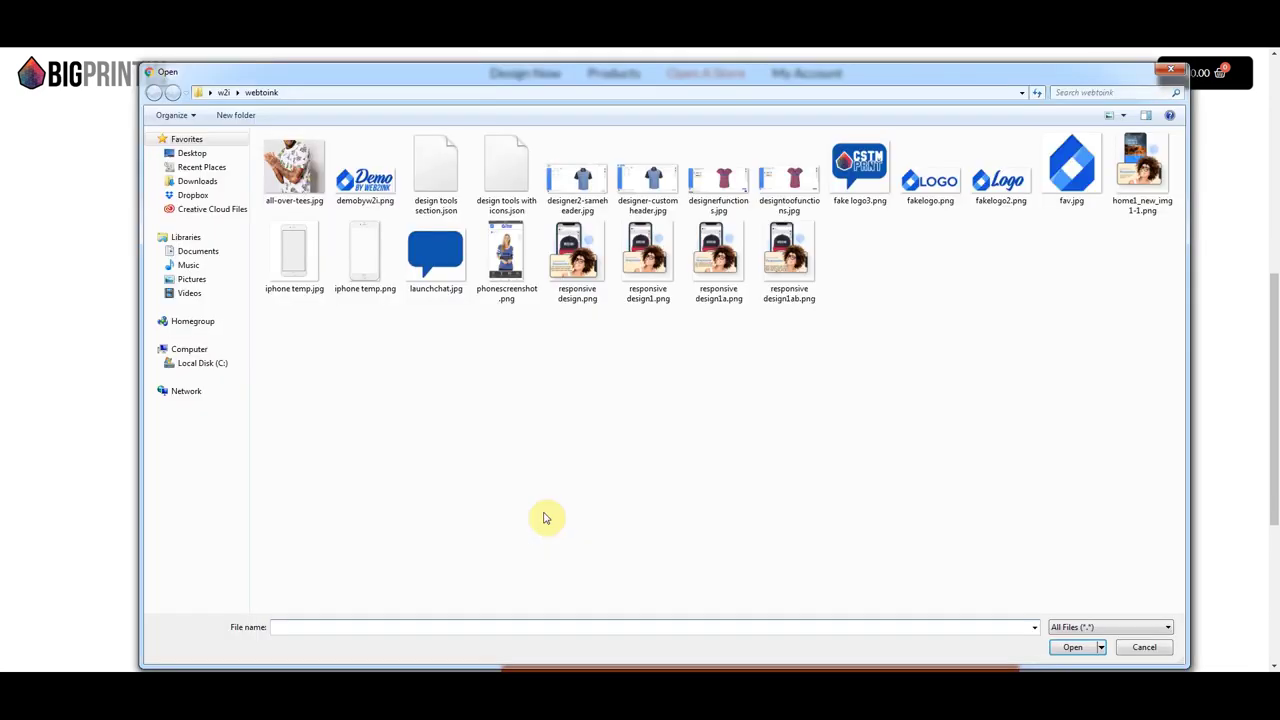
left_click(222, 93)
double_click(902, 290)
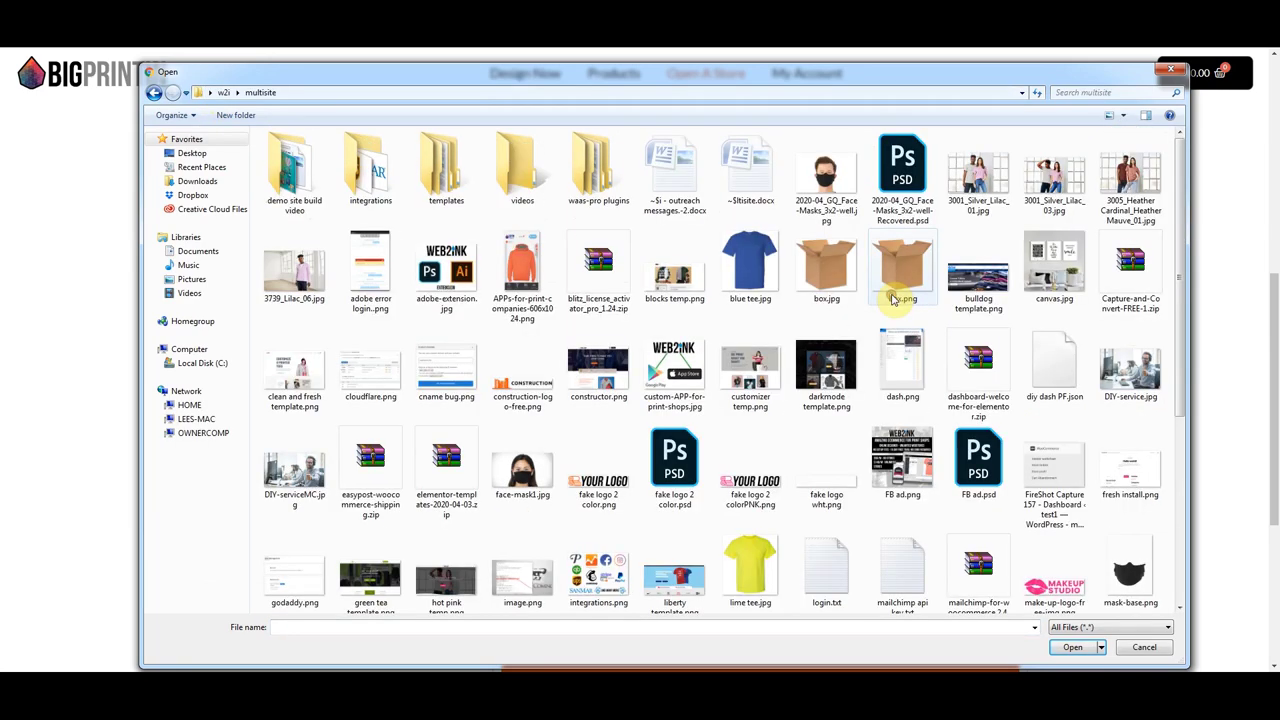
double_click(294, 168)
left_click(578, 362)
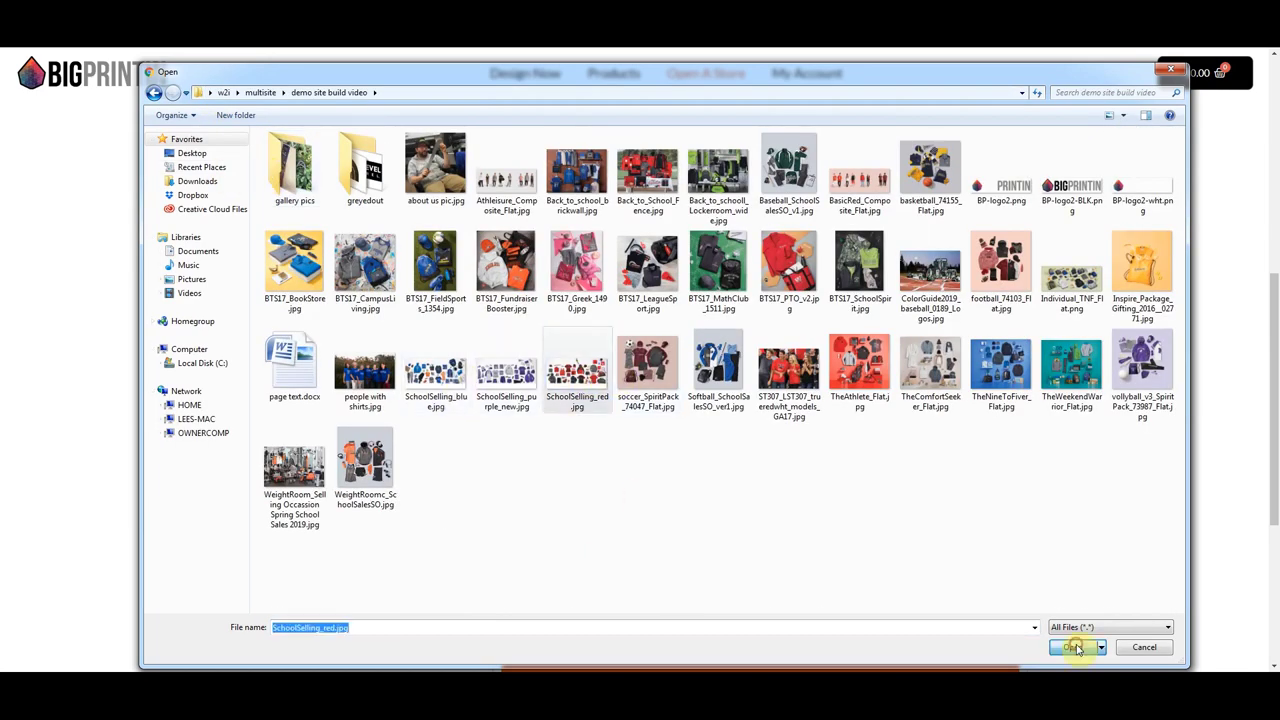
left_click(1071, 647)
scroll(633, 464, "down", 1)
left_click(548, 498)
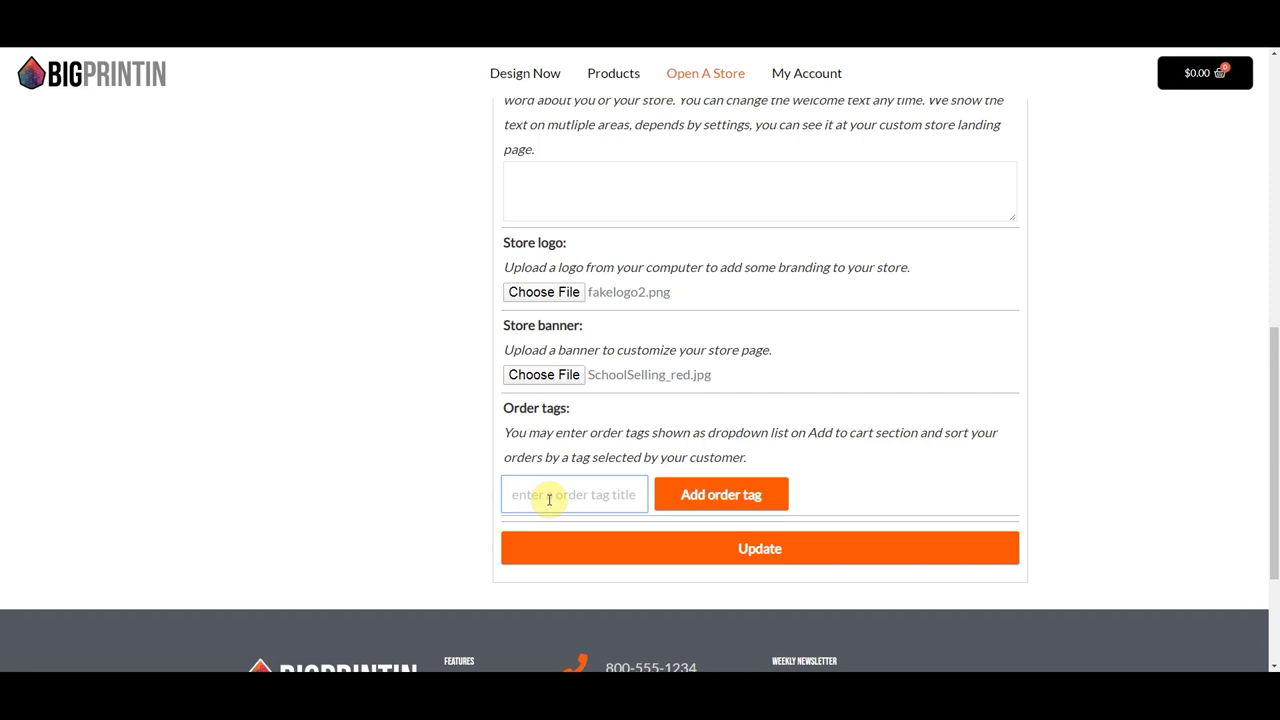
- Add a 'Choose Your department' order tag with options HR, Sales and Service
type("Choos")
type("e You")
type("r department")
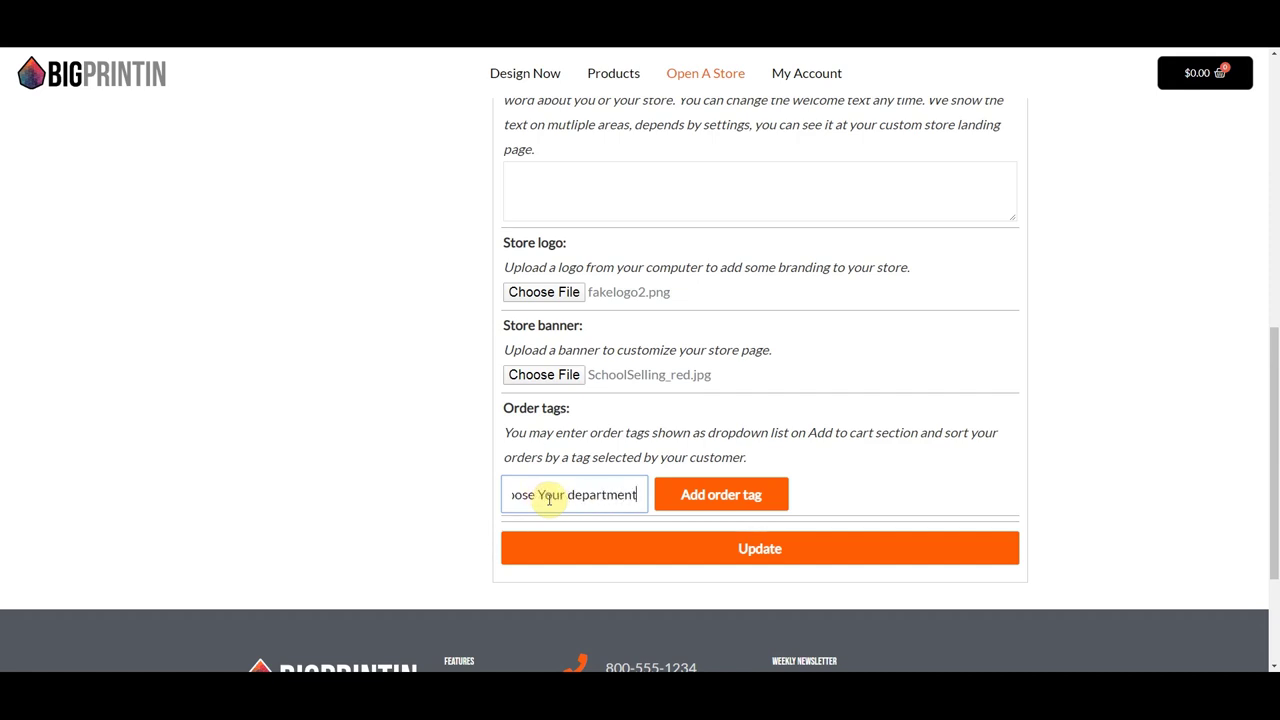
left_click(694, 494)
left_click(575, 558)
type("HR")
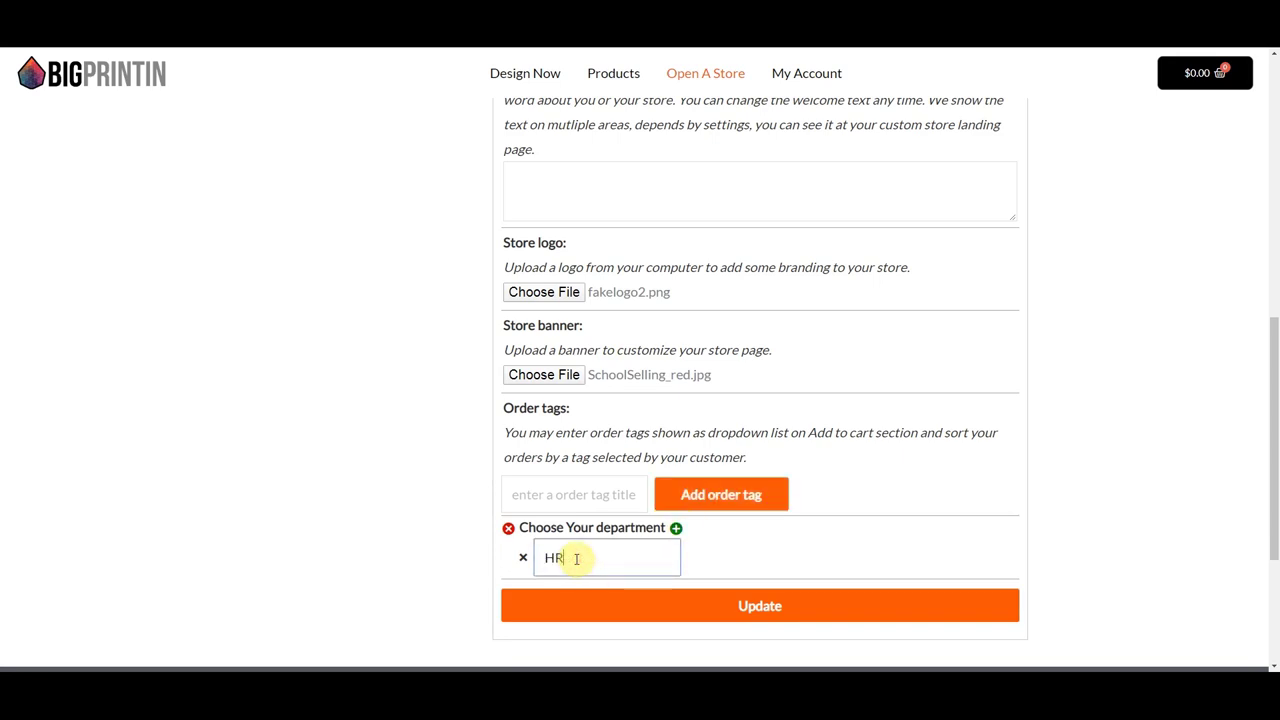
left_click(676, 527)
left_click(571, 600)
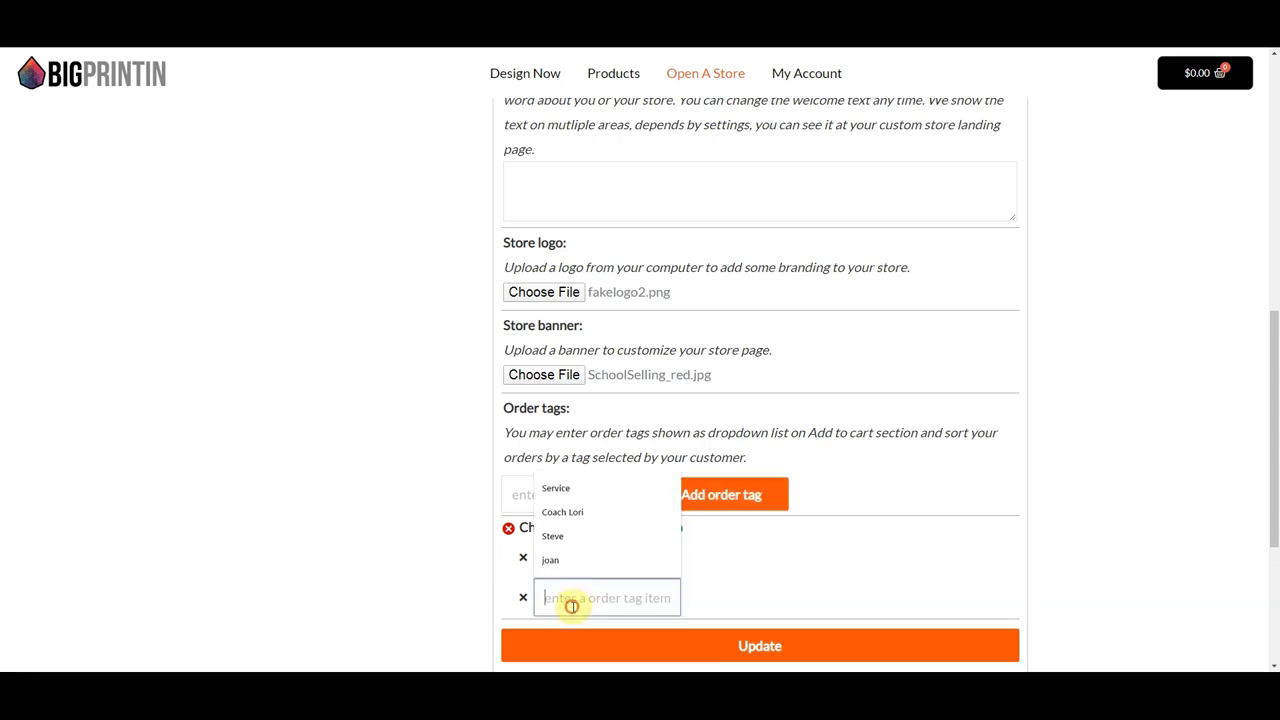
type("Sales")
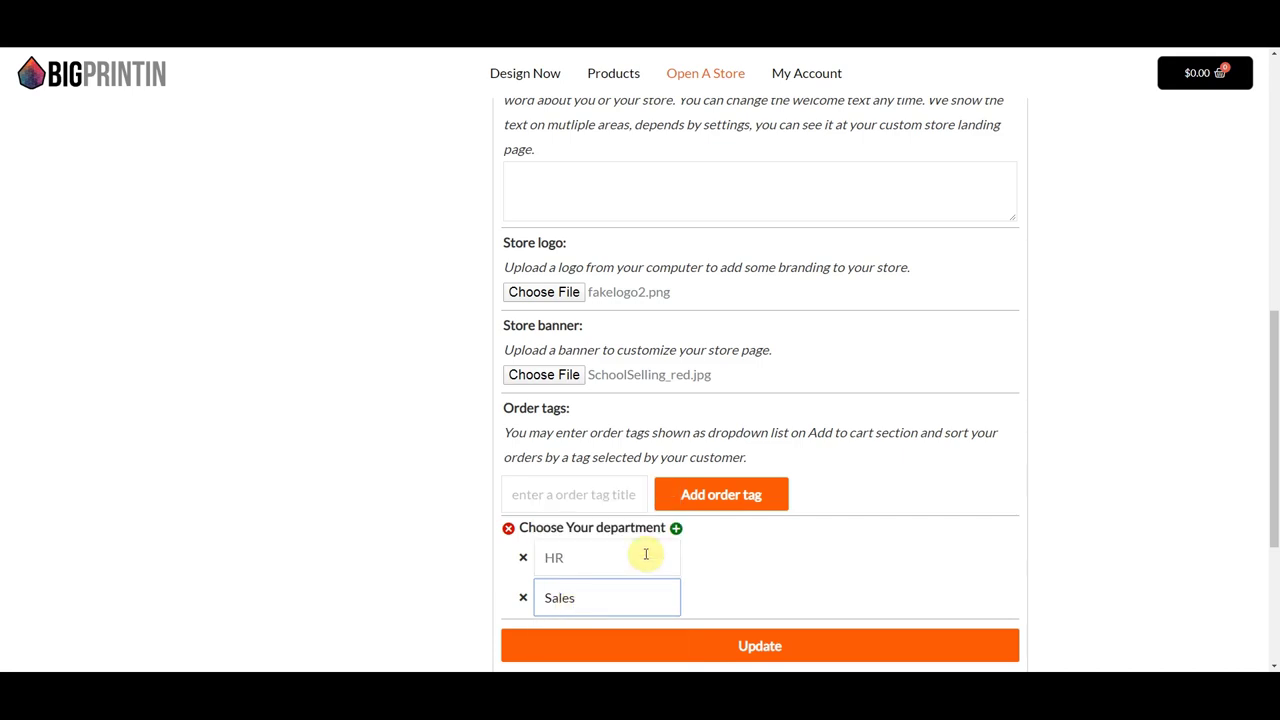
left_click(675, 528)
left_click(565, 637)
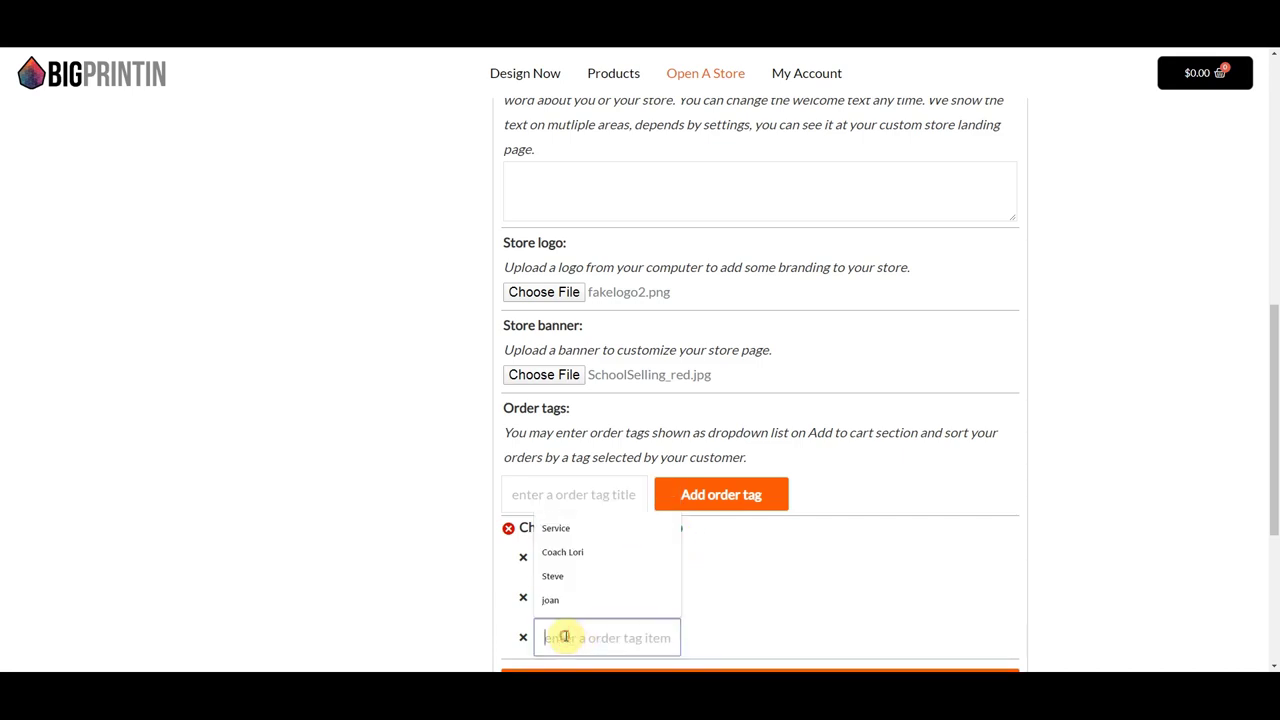
type("Service")
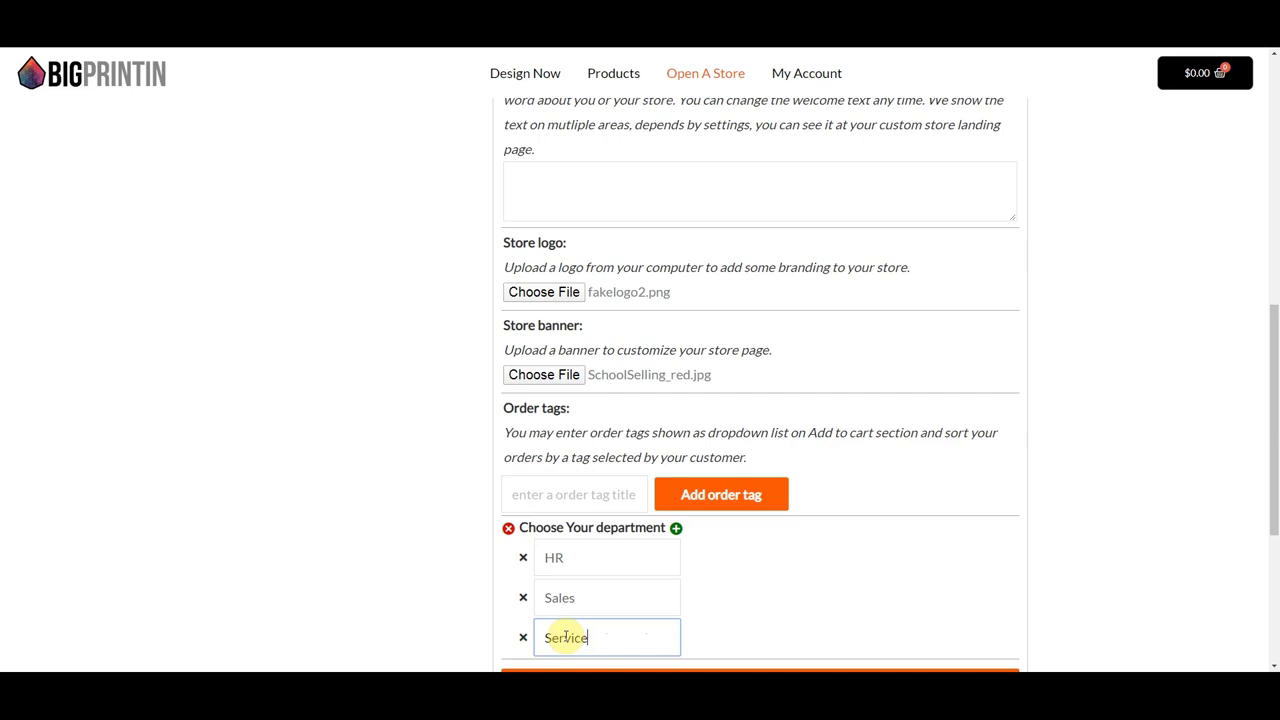
left_click(740, 606)
- Save the store details with Update and review the updated store page
scroll(740, 591, "down", 1)
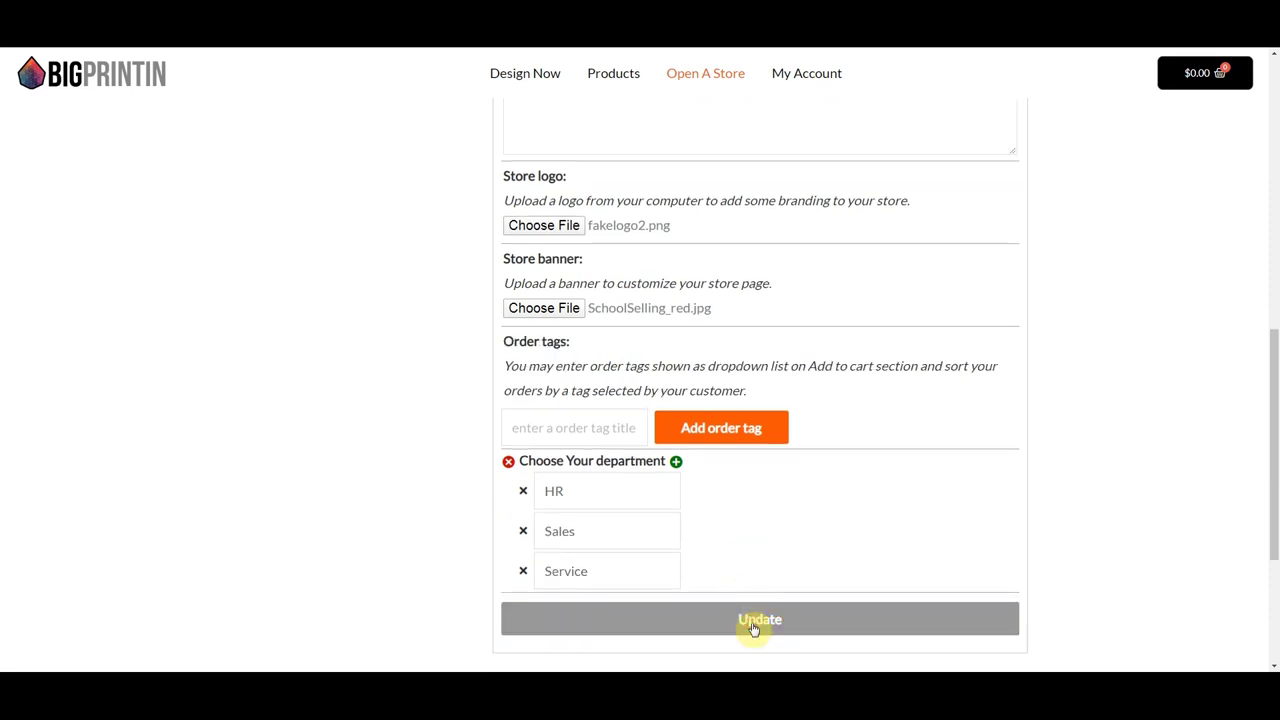
left_click(754, 627)
scroll(689, 569, "down", 5)
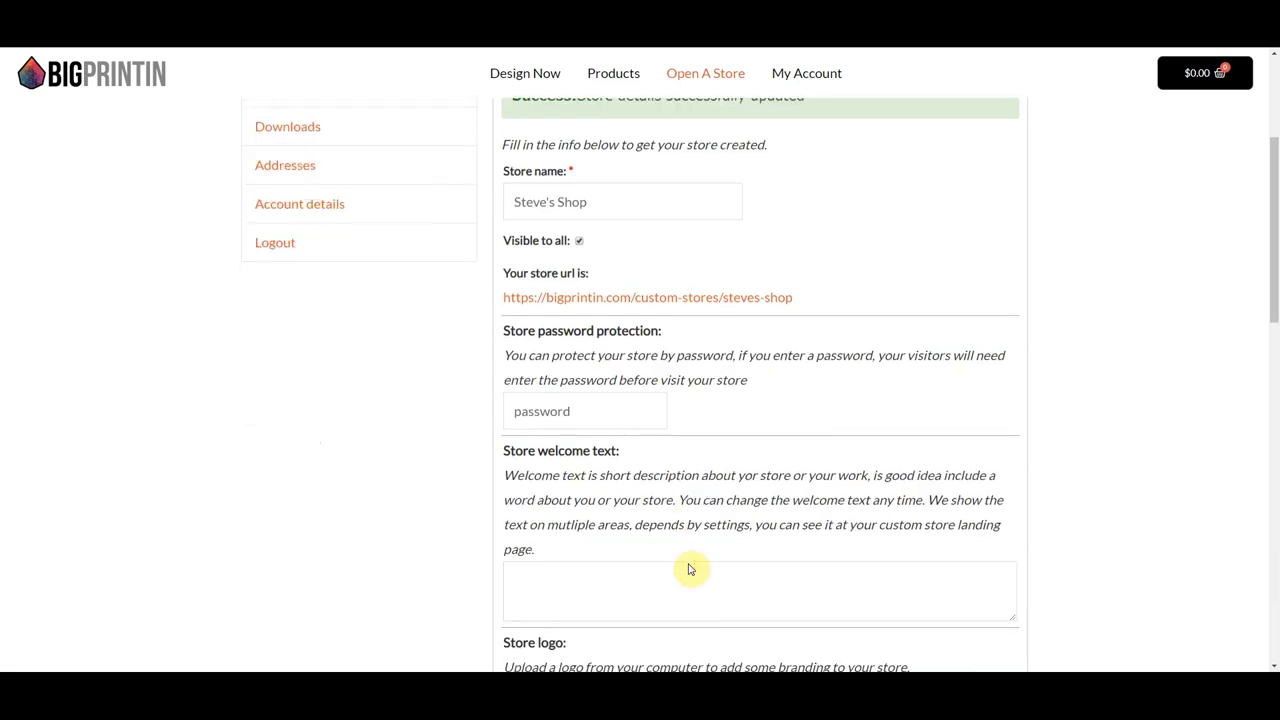
scroll(689, 563, "down", 5)
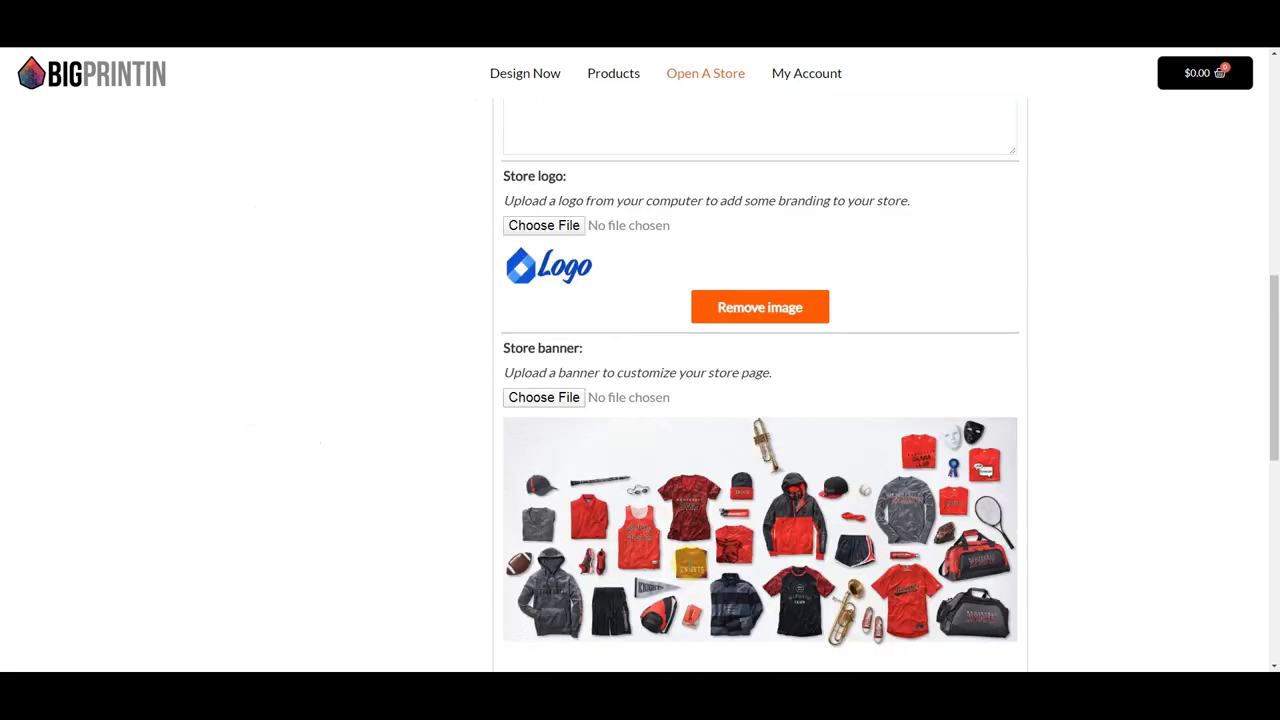
scroll(689, 565, "down", 3)
scroll(686, 531, "down", 2)
scroll(617, 423, "up", 2)
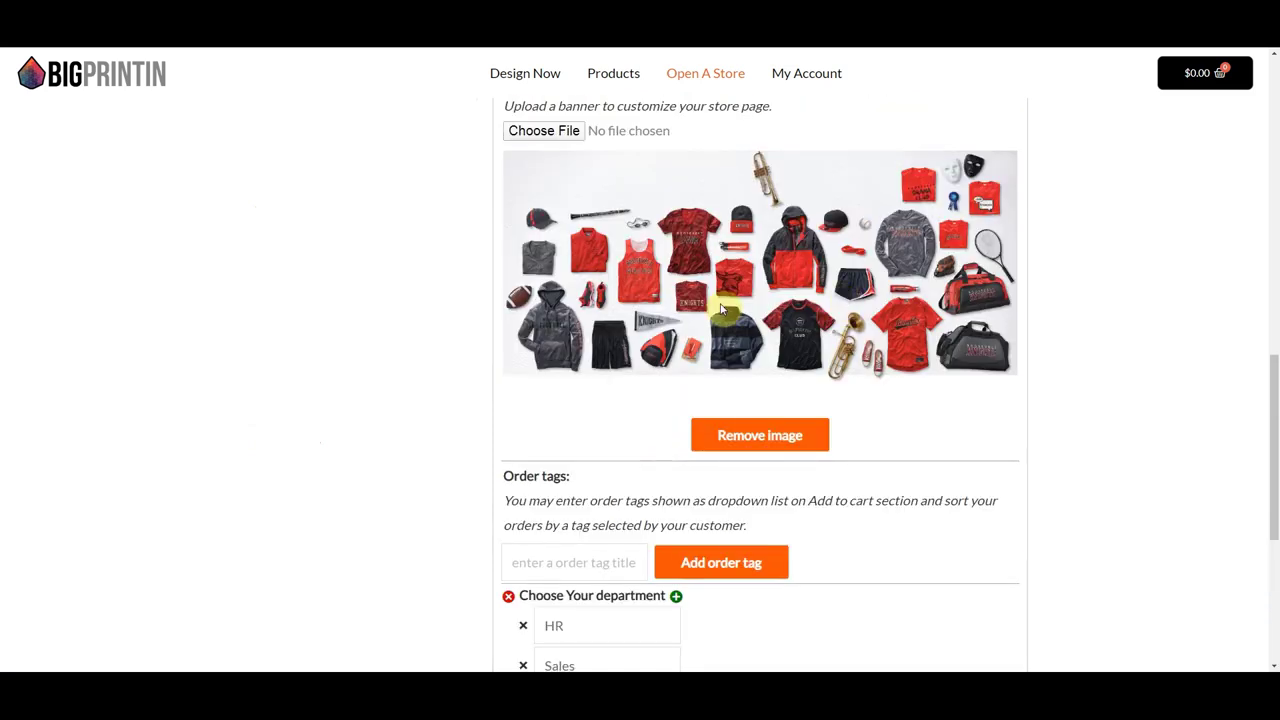
scroll(715, 360, "up", 1)
scroll(690, 440, "up", 3)
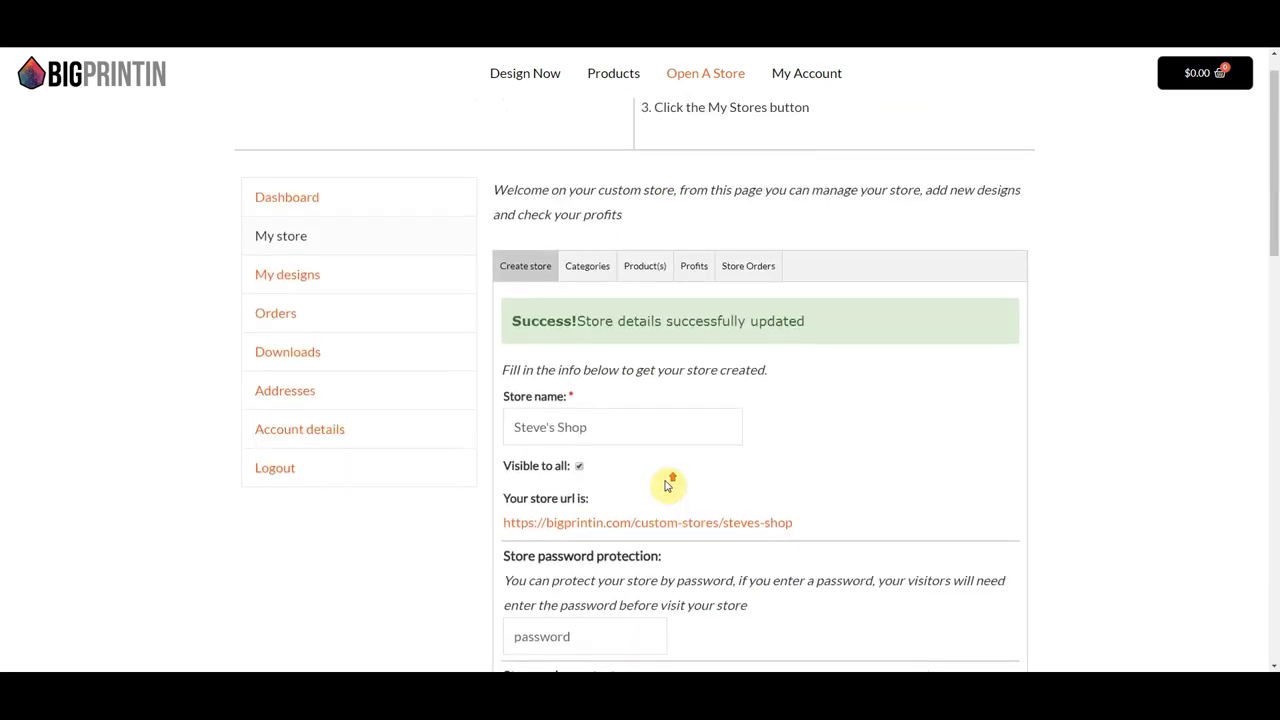
scroll(666, 486, "up", 2)
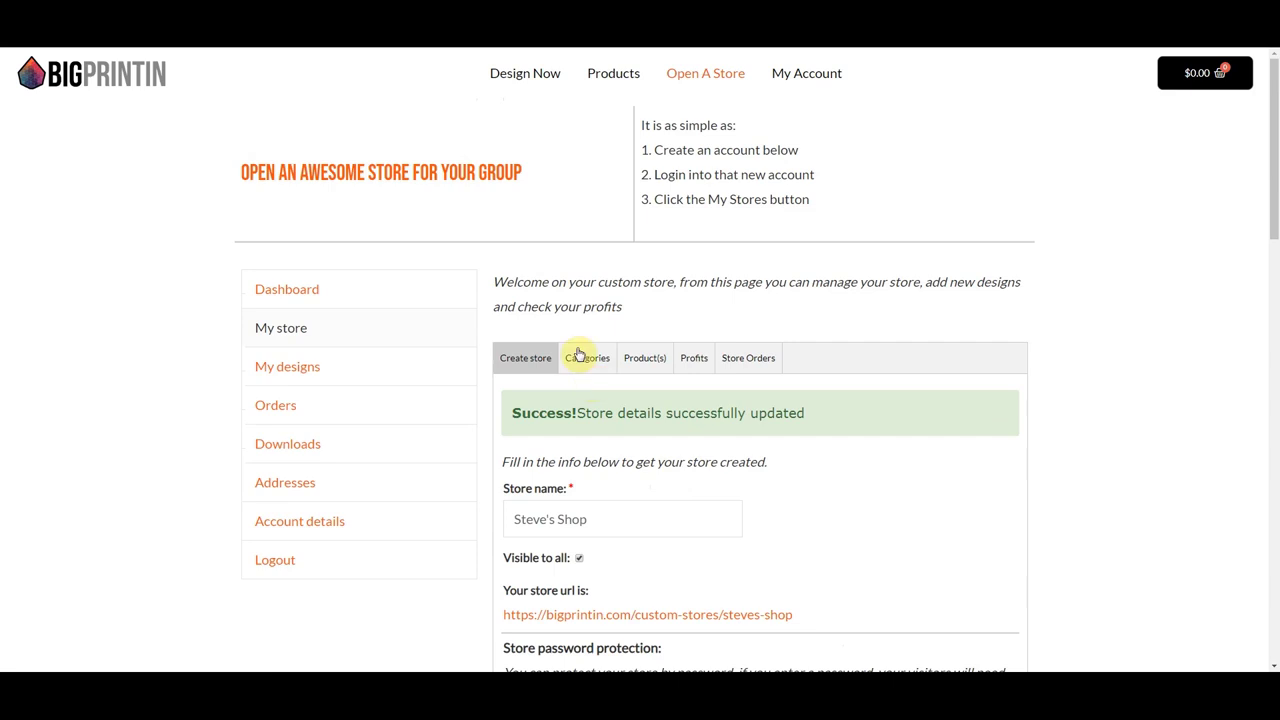
- Create the top-level store categories Tees and Hats
left_click(583, 361)
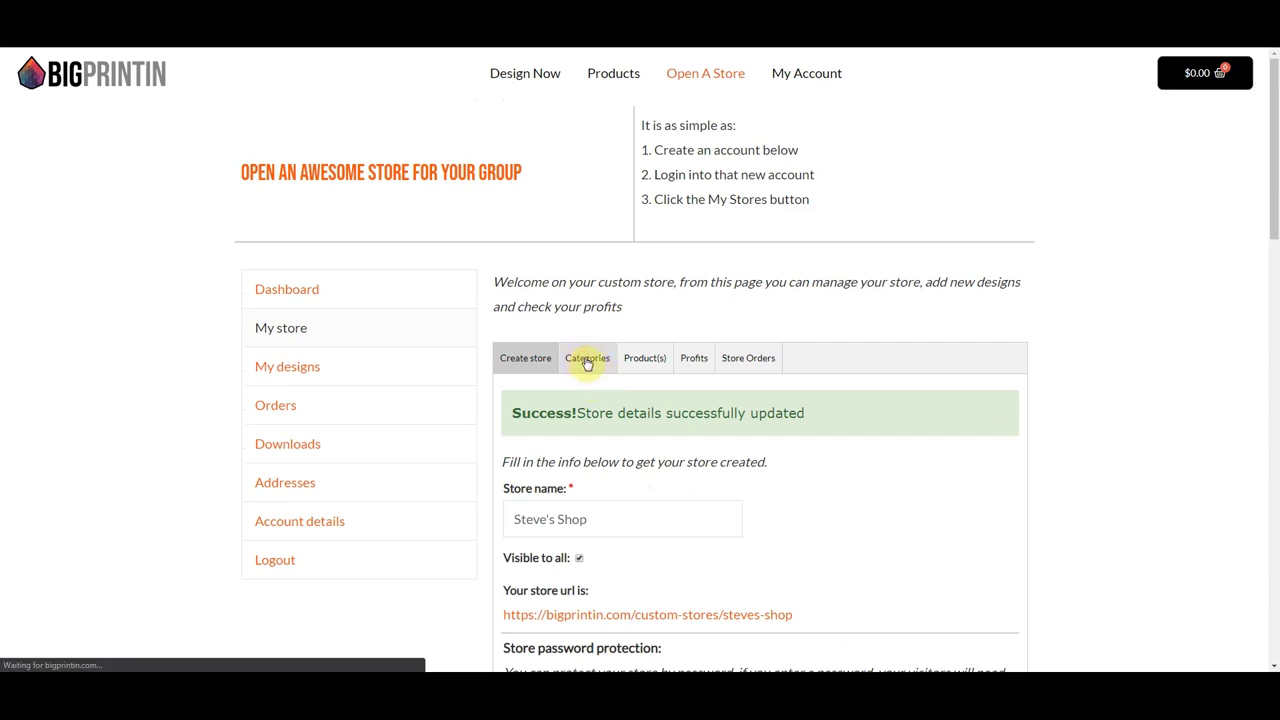
left_click(546, 466)
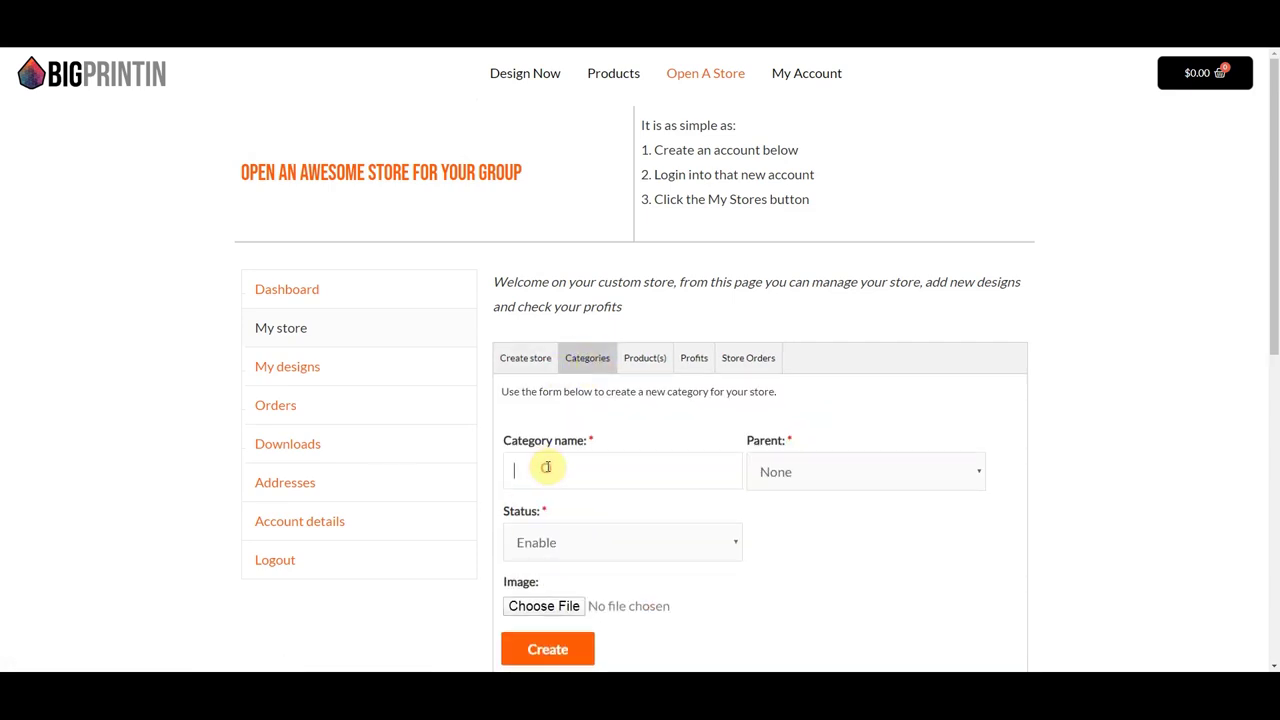
type("Tees")
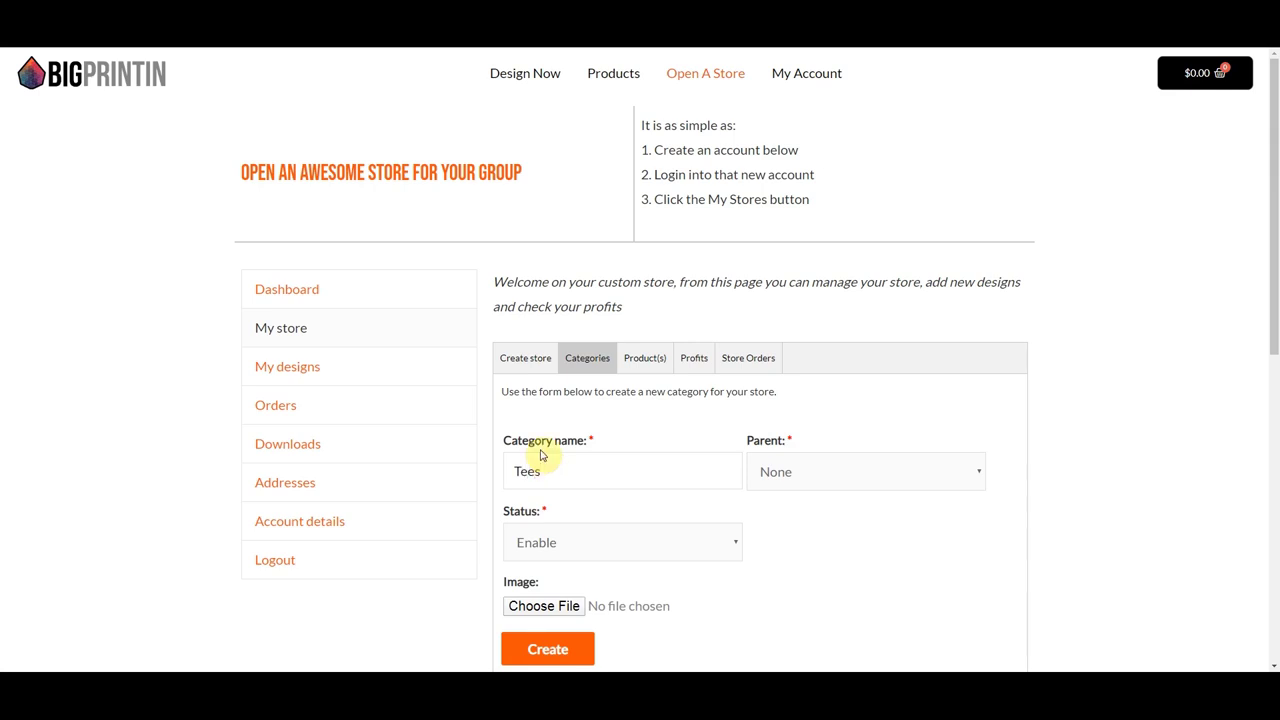
left_click(550, 647)
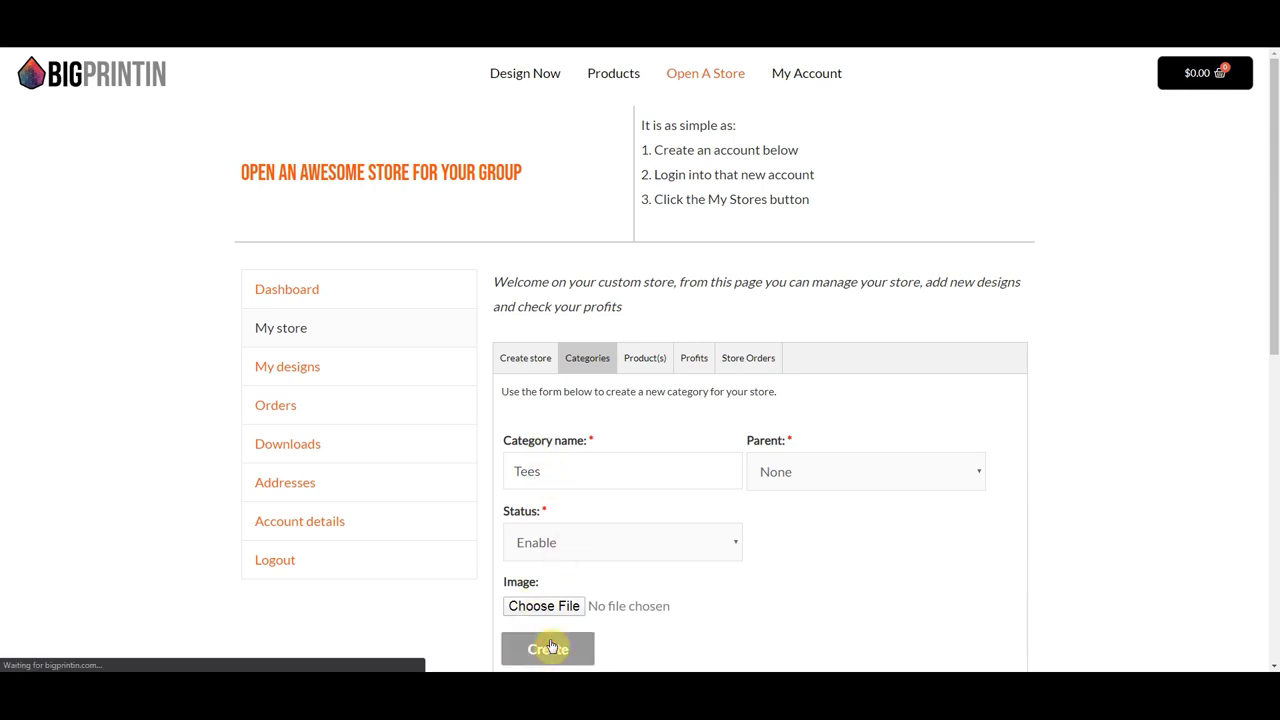
left_click(535, 528)
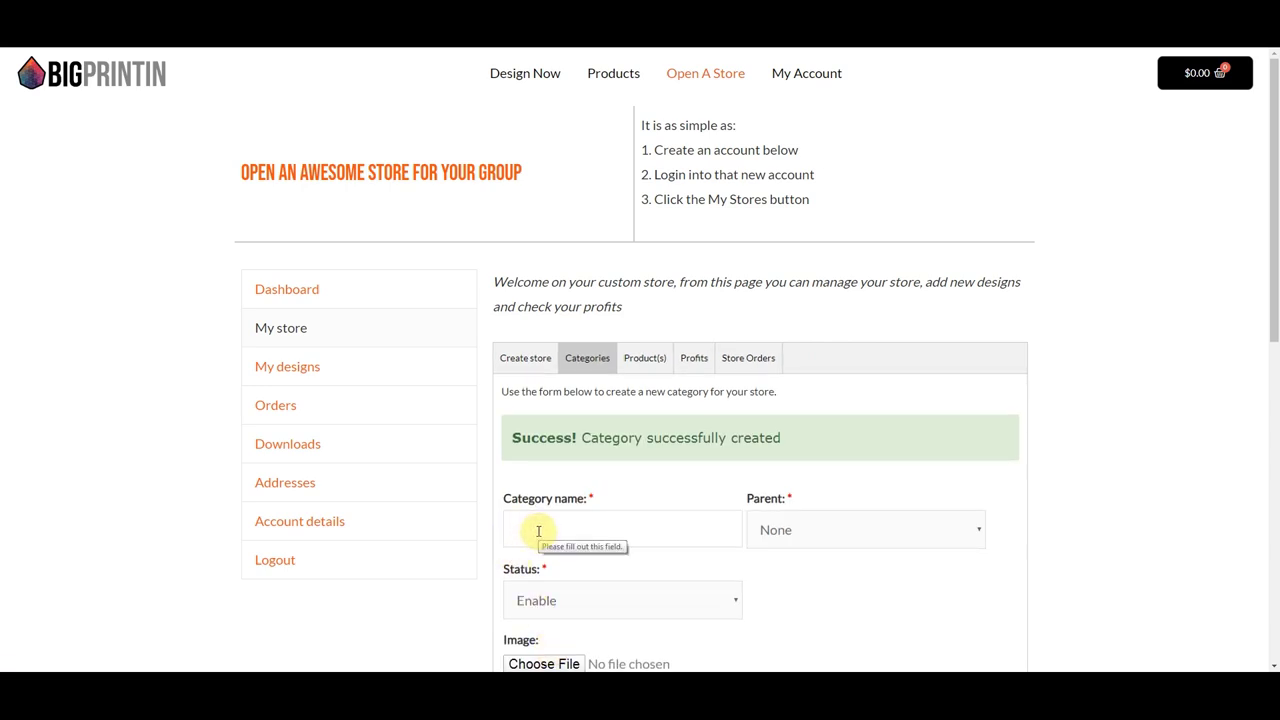
type("Hats")
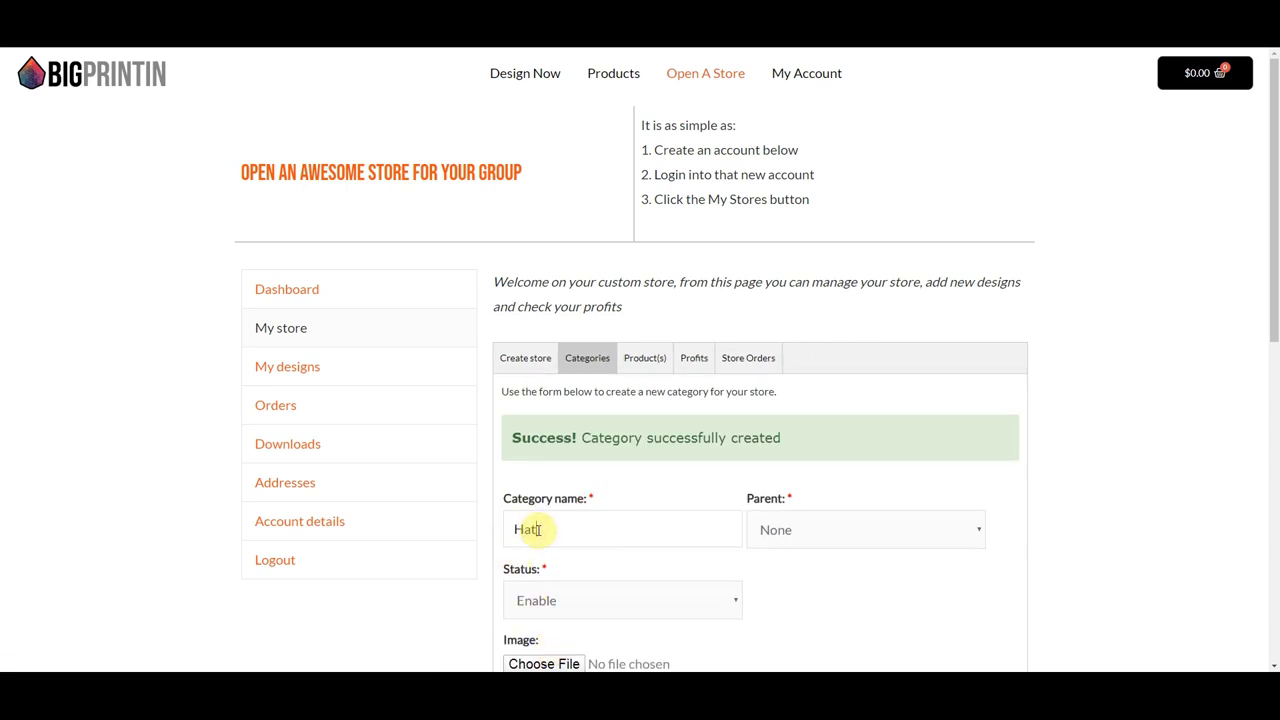
scroll(597, 512, "down", 1)
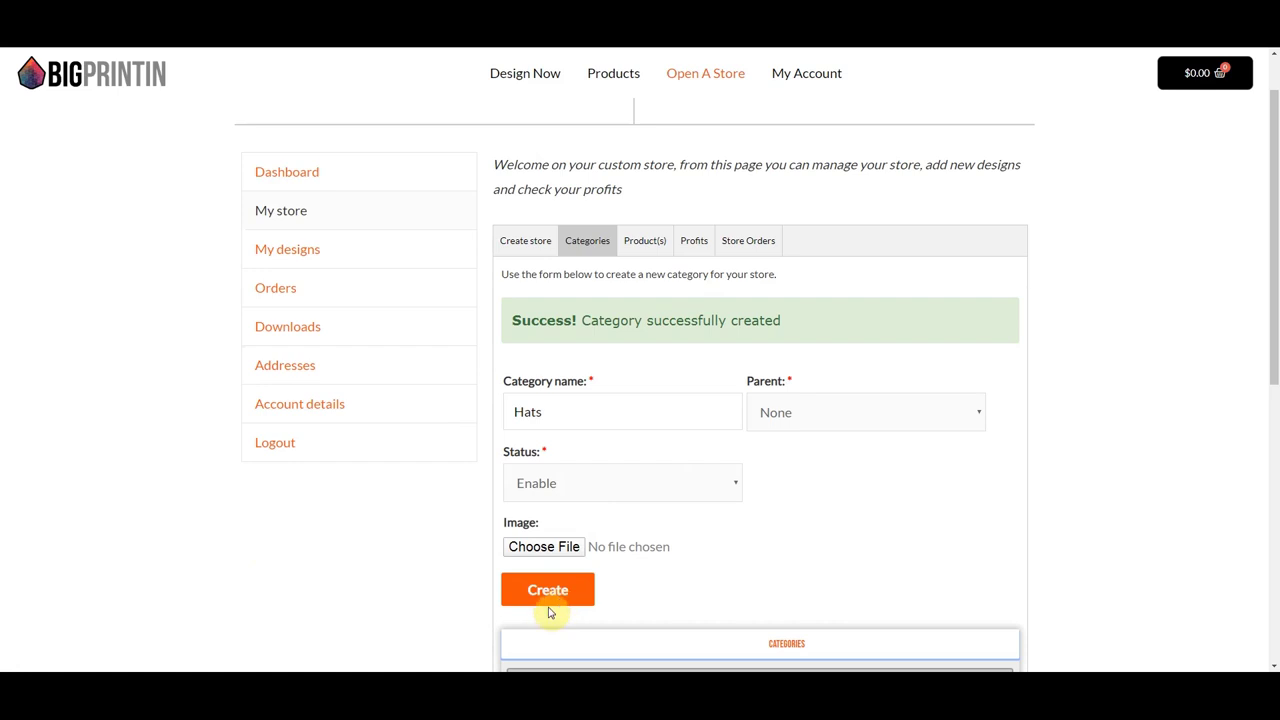
left_click(538, 592)
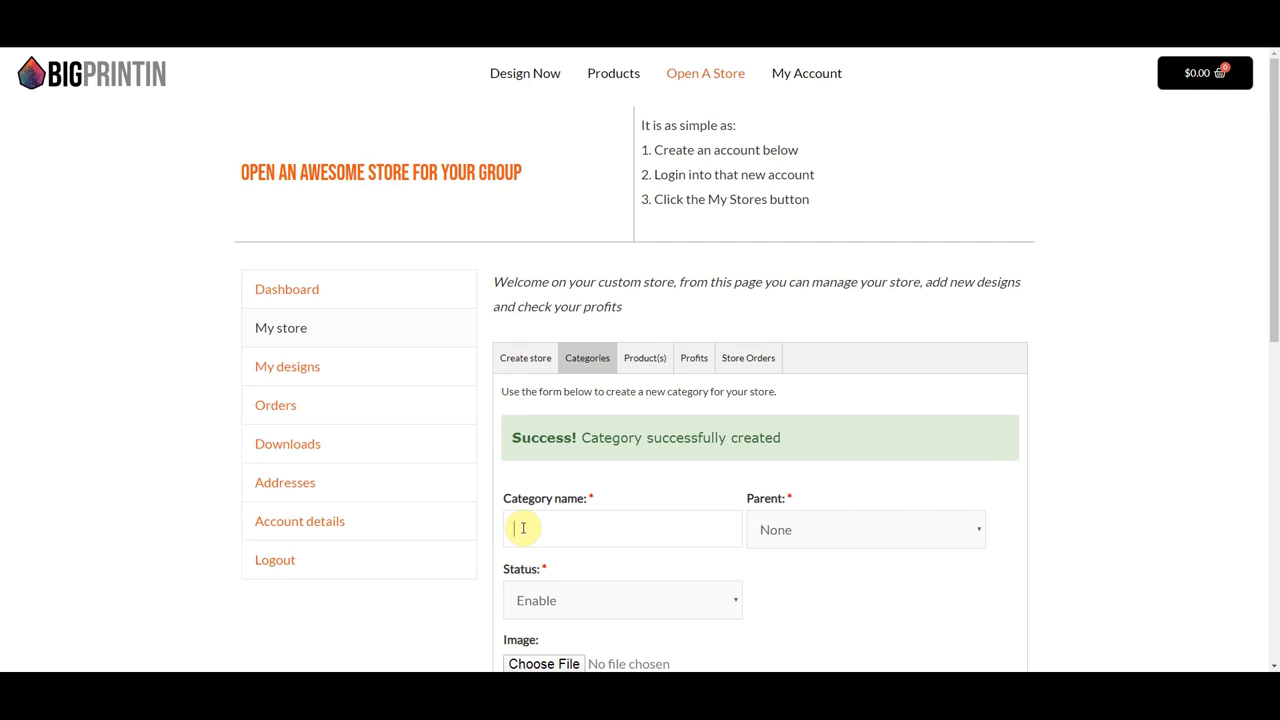
- Create a Sales category with Tees as its parent
type("les")
left_click(851, 531)
left_click(800, 575)
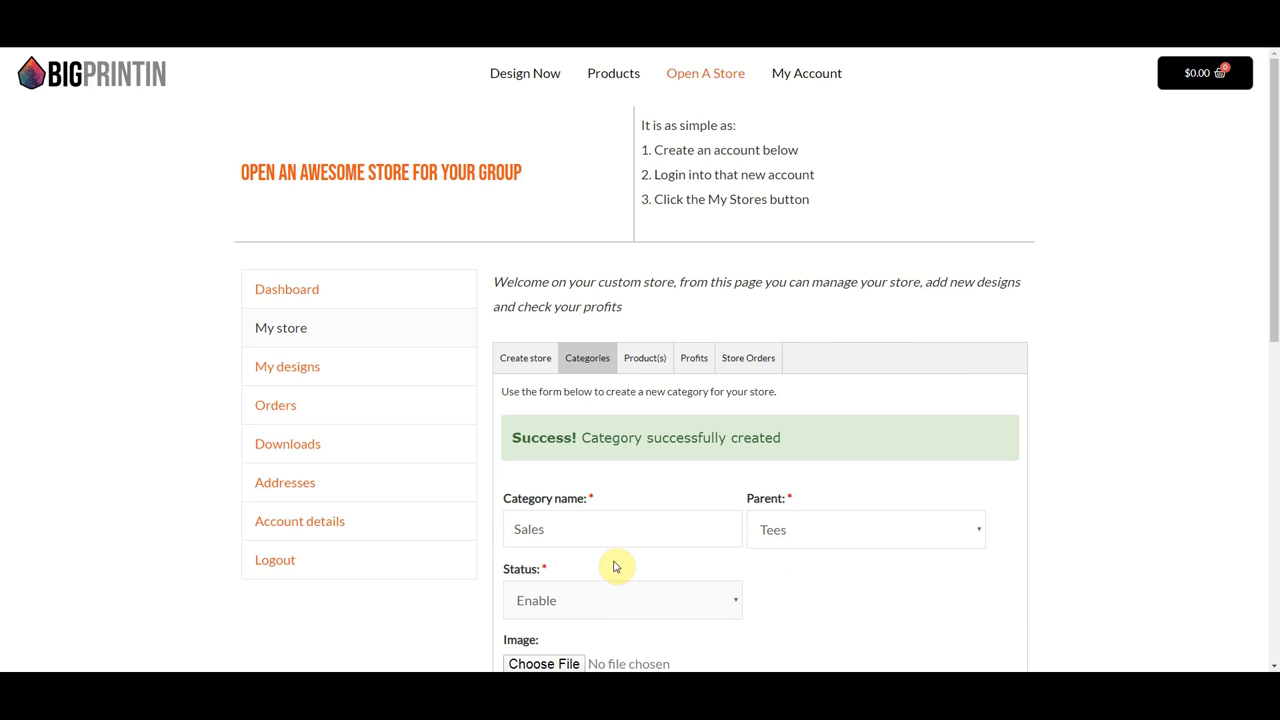
scroll(615, 567, "down", 2)
left_click(548, 524)
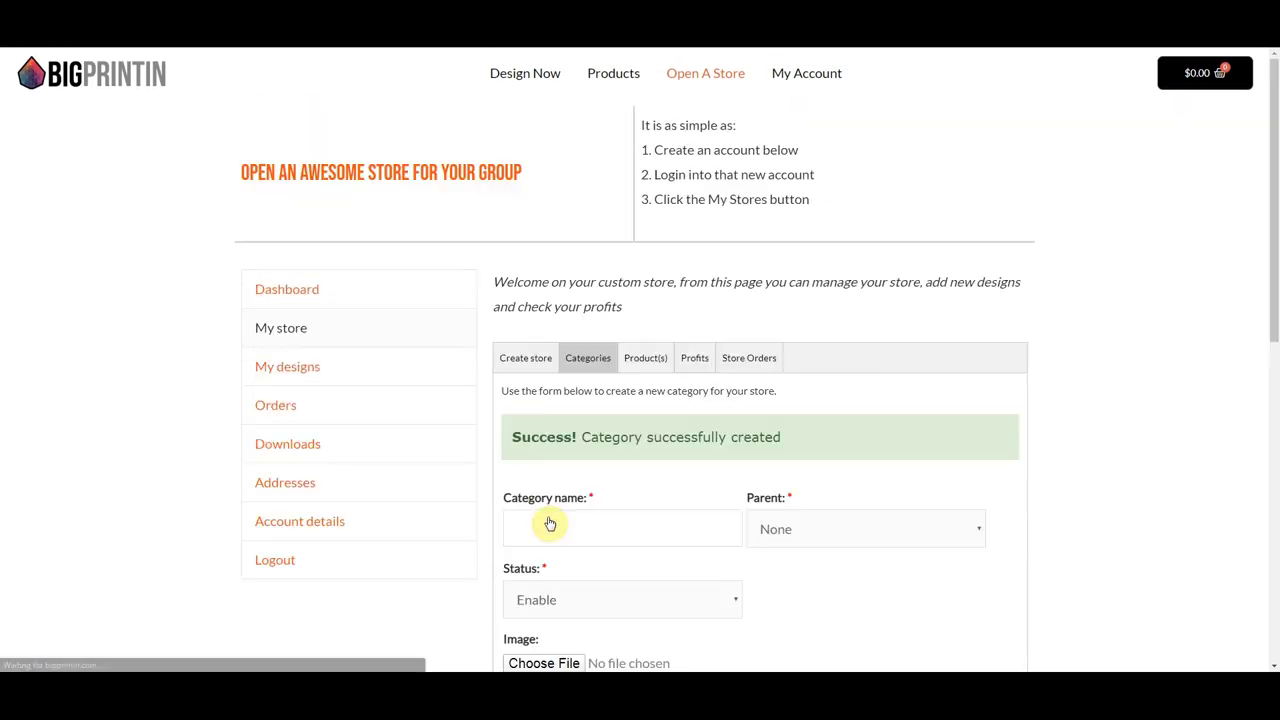
scroll(726, 491, "down", 3)
scroll(726, 491, "down", 2)
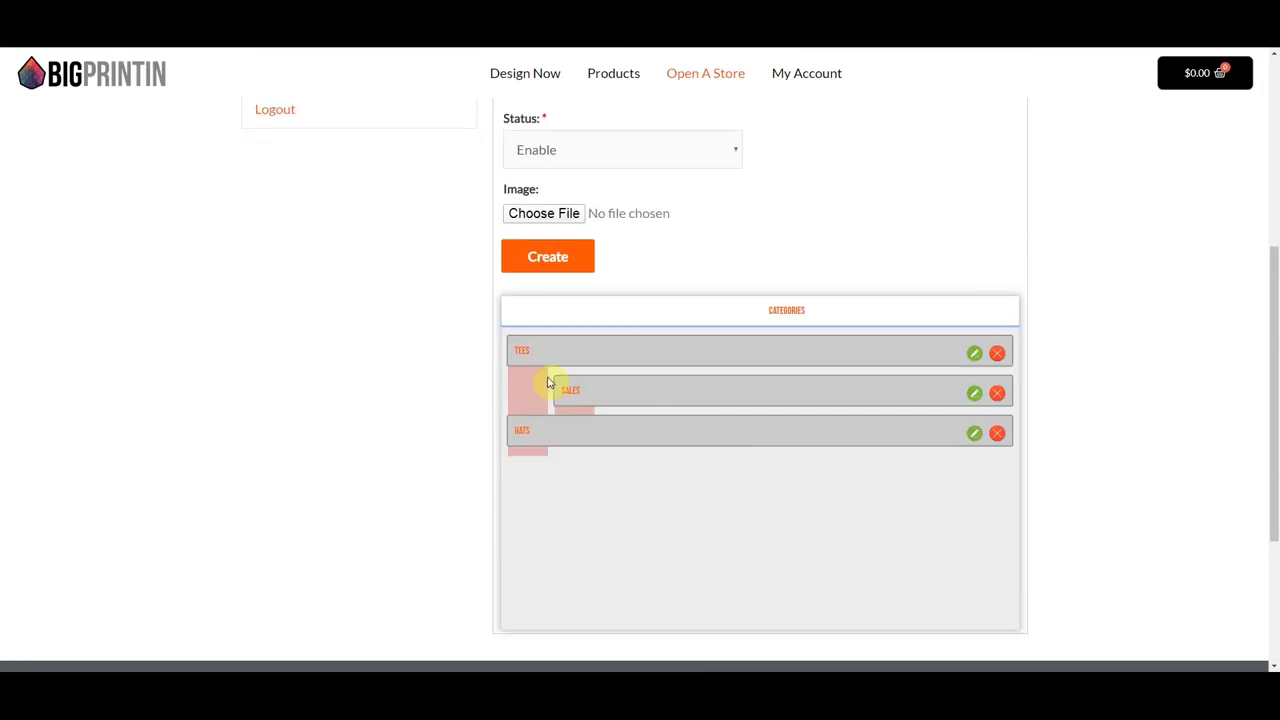